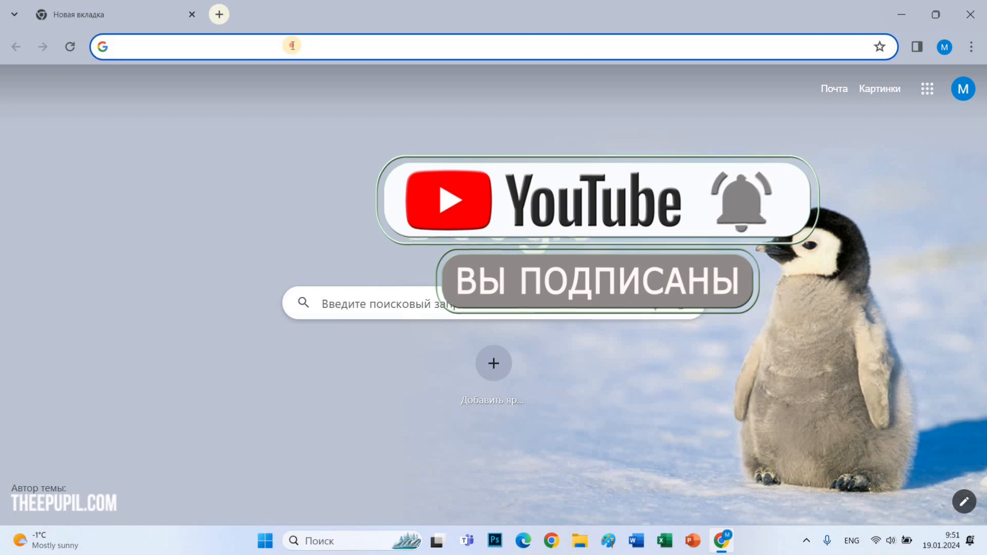
Open the flippity.net website in the browser
{"action": "left_click", "coordinate": [292, 46]}
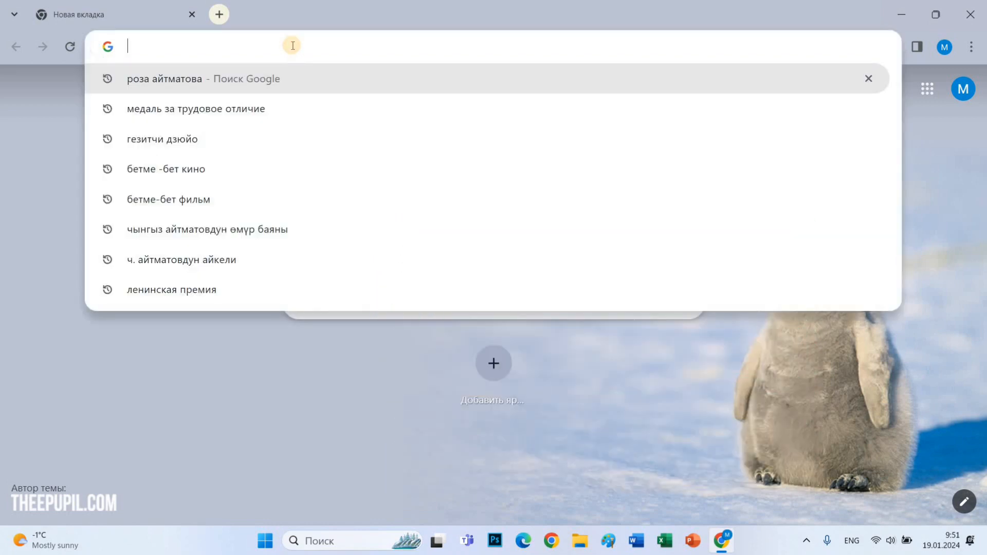
{"action": "type", "text": "flippity.net"}
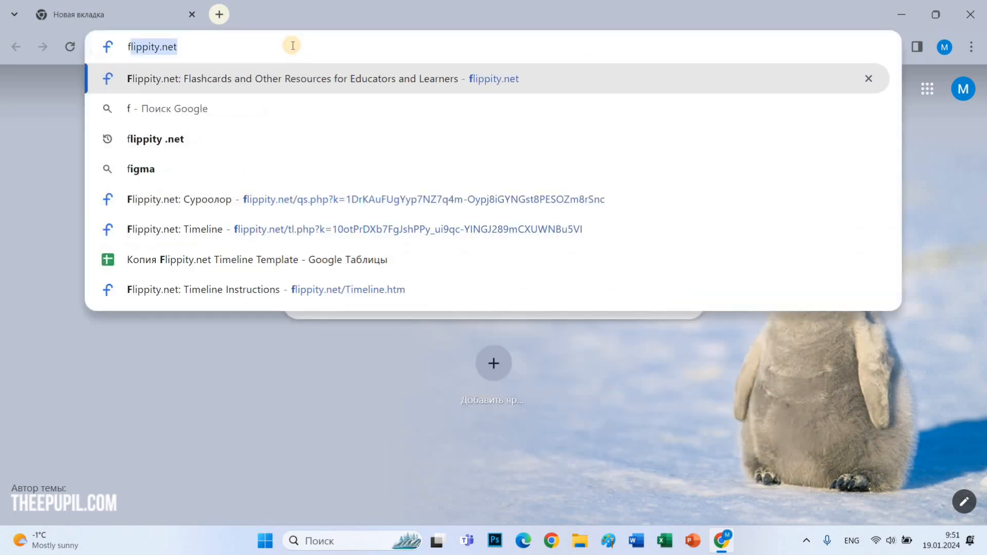
{"action": "key", "text": "Right"}
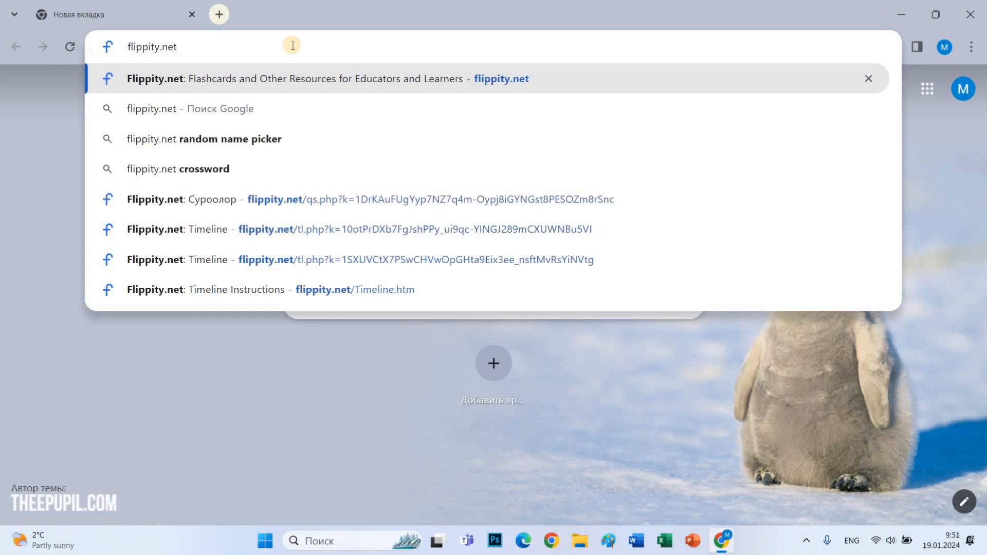
{"action": "key", "text": "Return"}
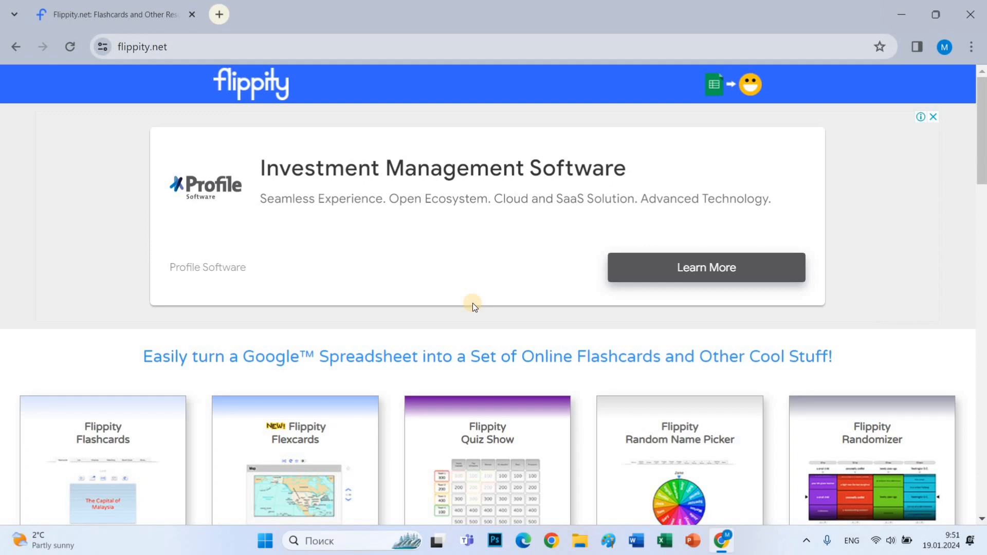
Open the instructions for the Flippity Timeline activity and dismiss the translation offer
{"action": "scroll", "coordinate": [470, 306], "scroll_direction": "down", "scroll_amount": 5}
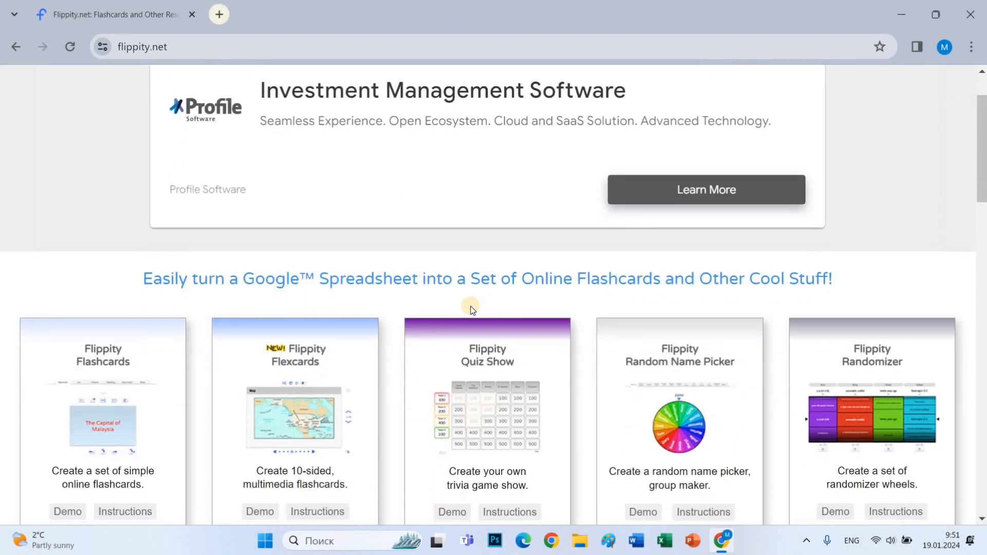
{"action": "scroll", "coordinate": [463, 309], "scroll_direction": "down", "scroll_amount": 10}
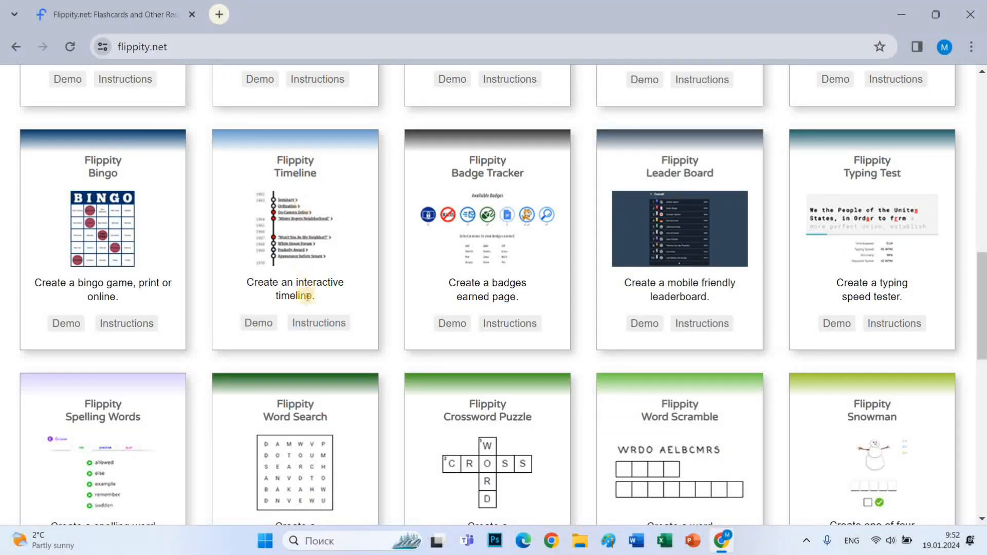
{"action": "left_click", "coordinate": [326, 324]}
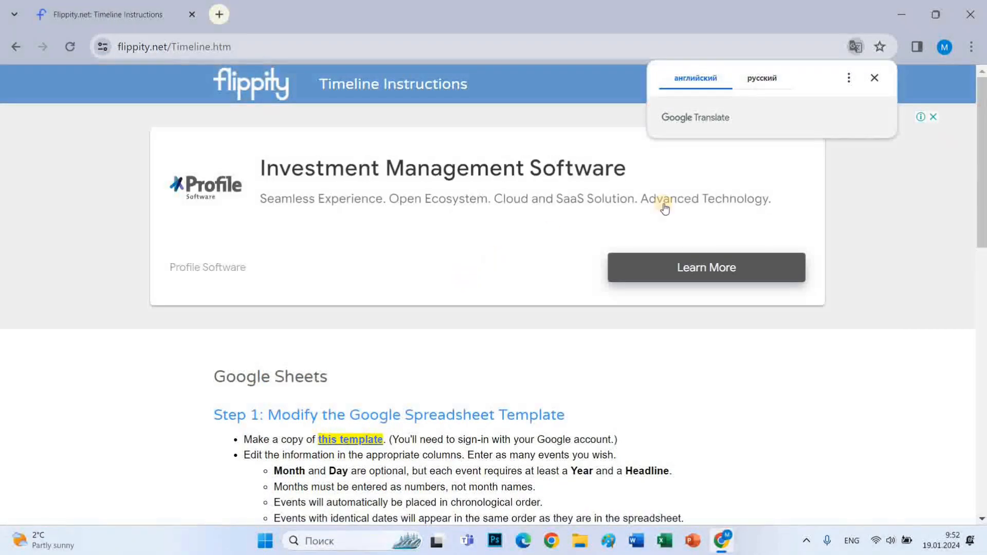
{"action": "scroll", "coordinate": [762, 155], "scroll_direction": "down", "scroll_amount": 1}
{"action": "left_click", "coordinate": [874, 77]}
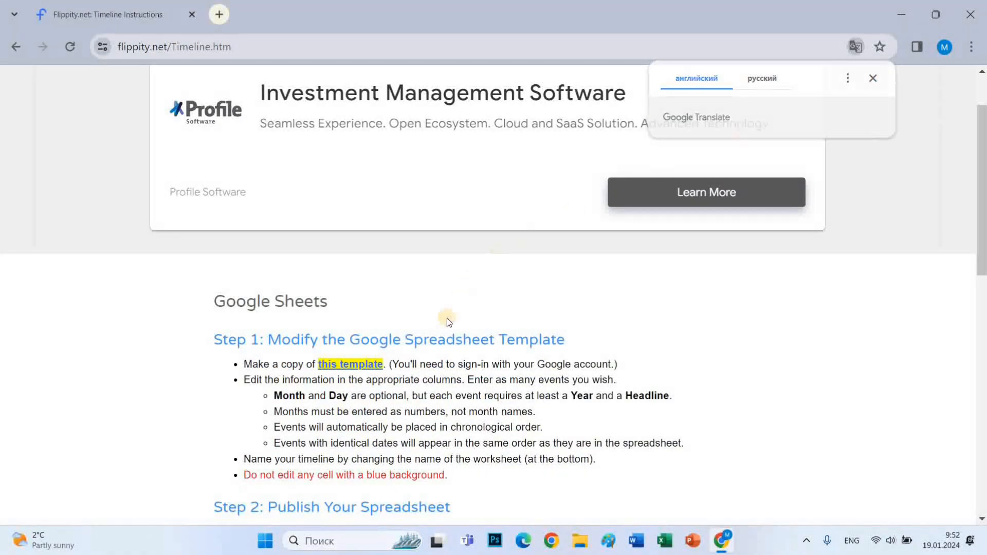
Create a copy of the Flippity.net Timeline Template in Google Sheets from the link in Step 1
{"action": "scroll", "coordinate": [446, 341], "scroll_direction": "down", "scroll_amount": 1}
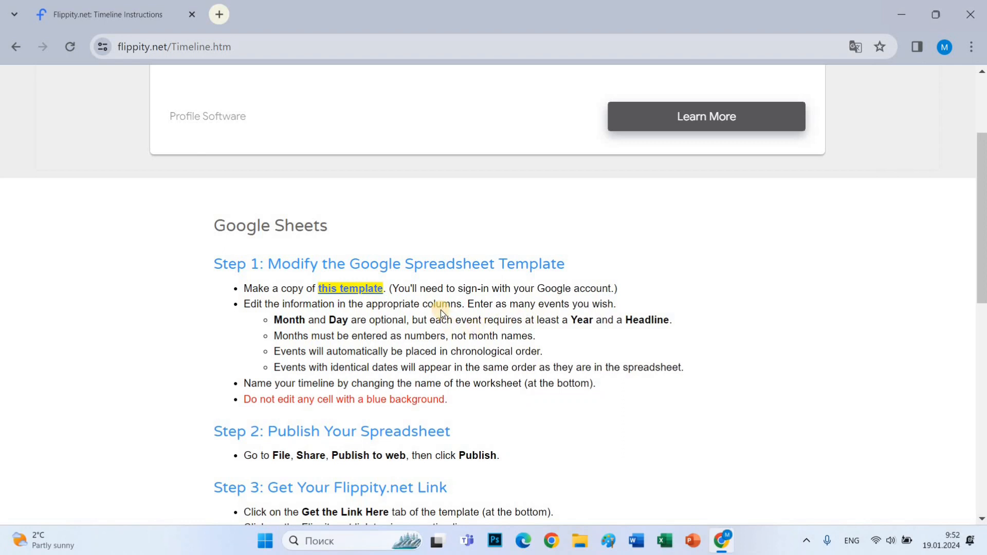
{"action": "left_click", "coordinate": [346, 282]}
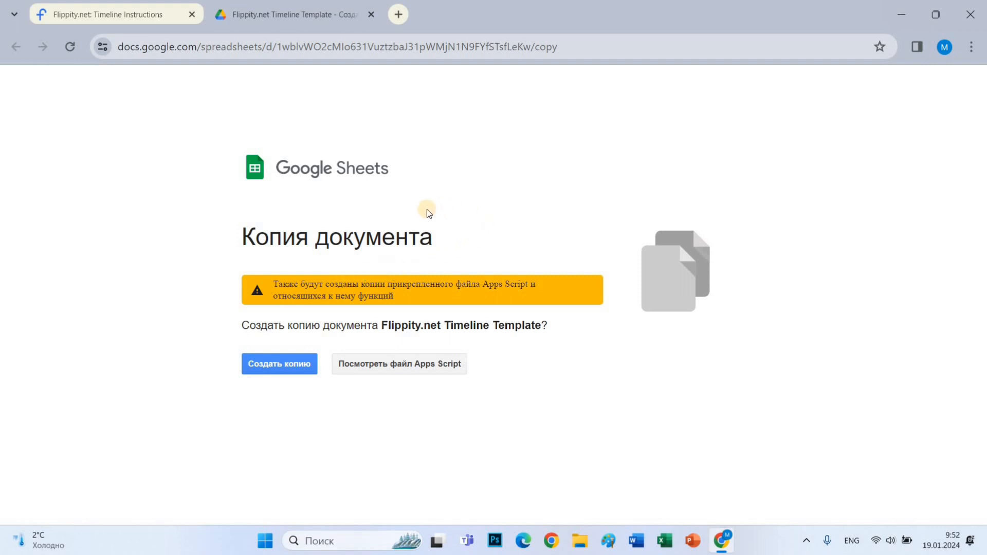
{"action": "left_click", "coordinate": [283, 368]}
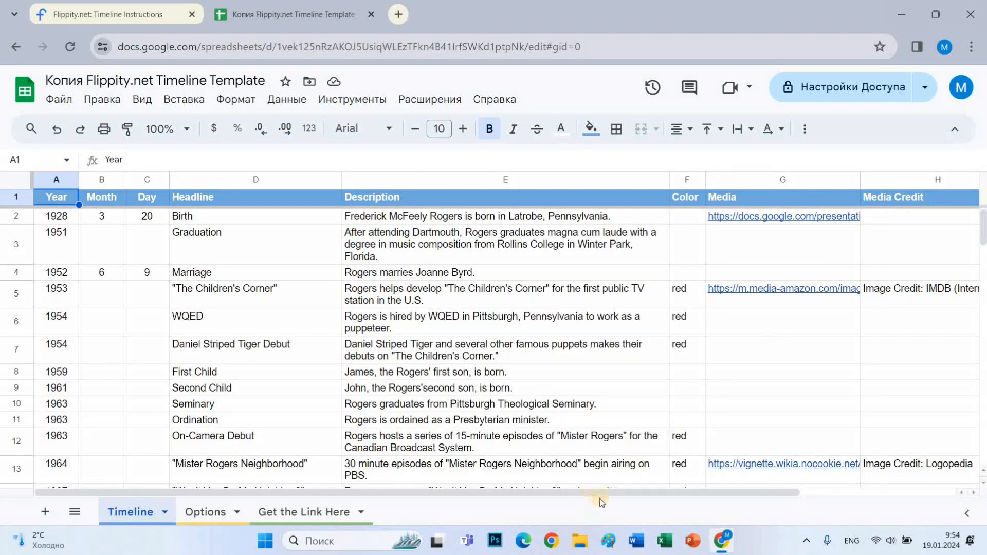
Set the first timeline event's date in row 2 to year 1928, month 12 and day 12
{"action": "left_click_drag", "start_coordinate": [610, 496], "coordinate": [779, 498]}
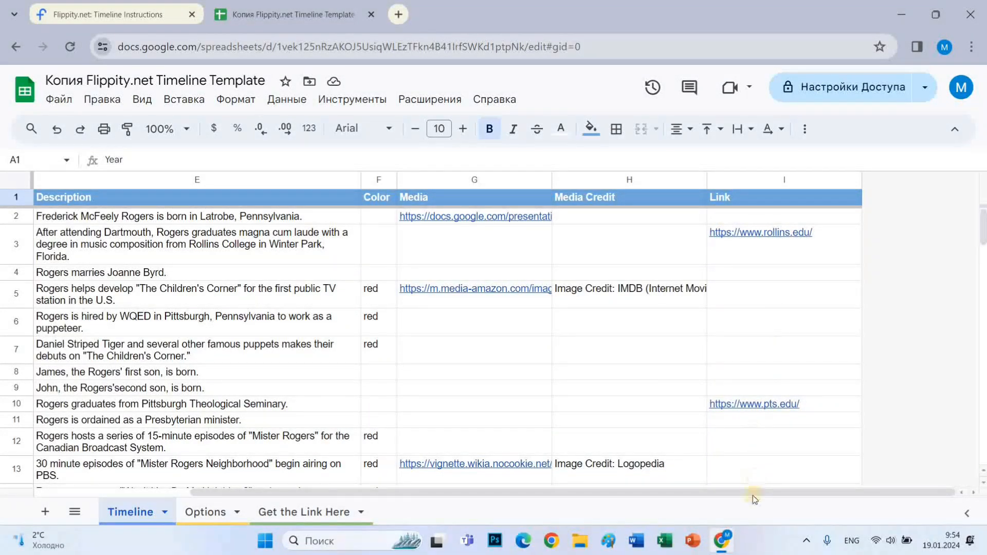
{"action": "left_click_drag", "start_coordinate": [751, 496], "coordinate": [489, 495]}
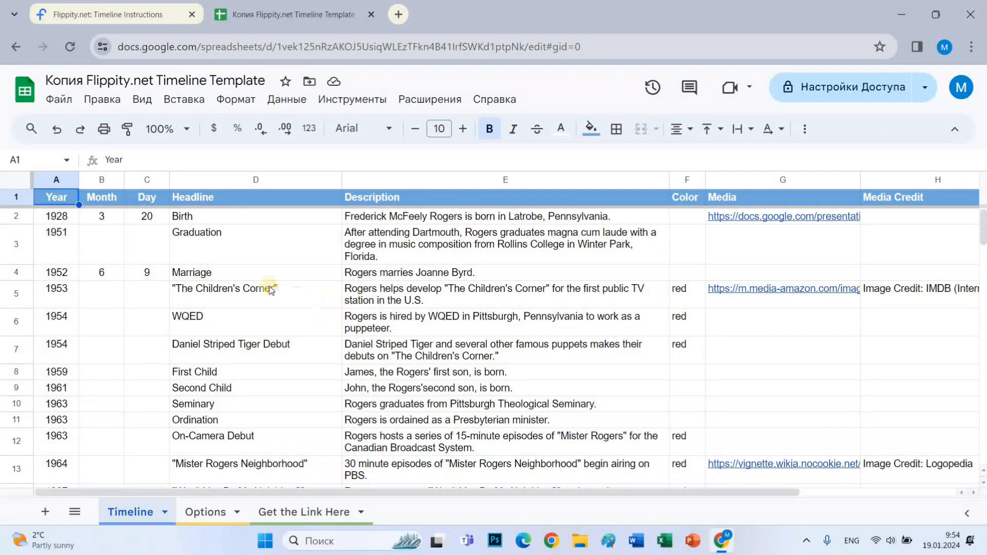
{"action": "left_click", "coordinate": [57, 220]}
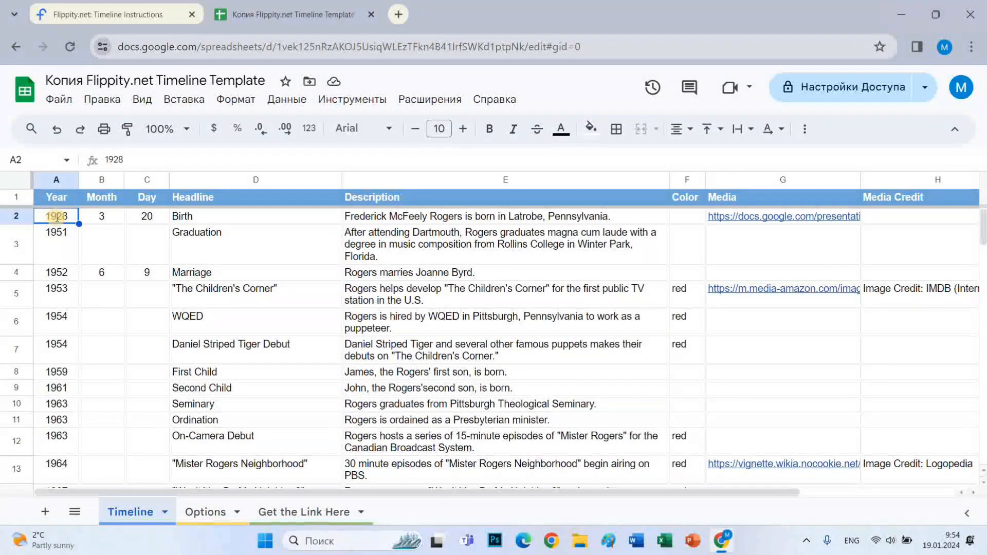
{"action": "double_click", "coordinate": [57, 220]}
{"action": "key", "text": "BackSpace"}
{"action": "type", "text": "8"}
{"action": "key", "text": "Tab"}
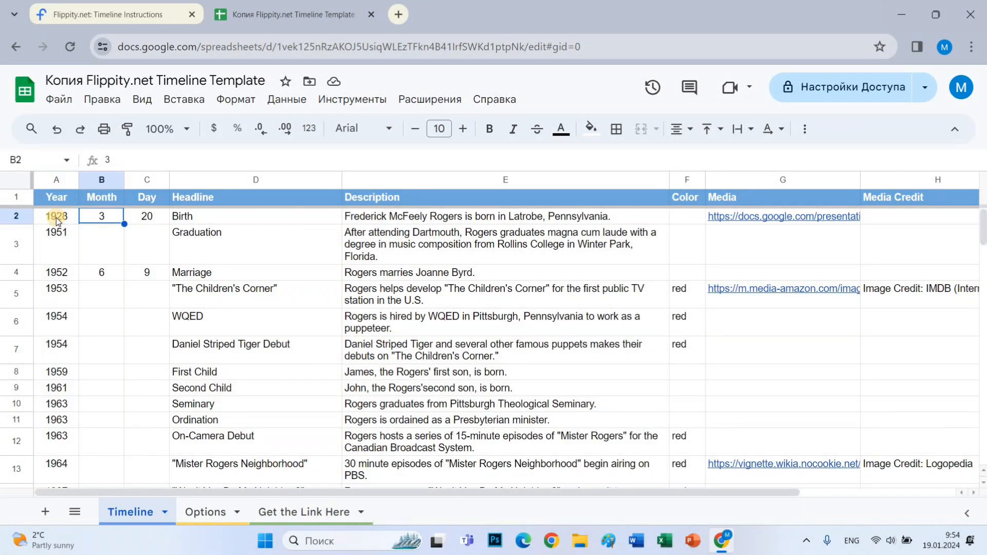
{"action": "type", "text": "12"}
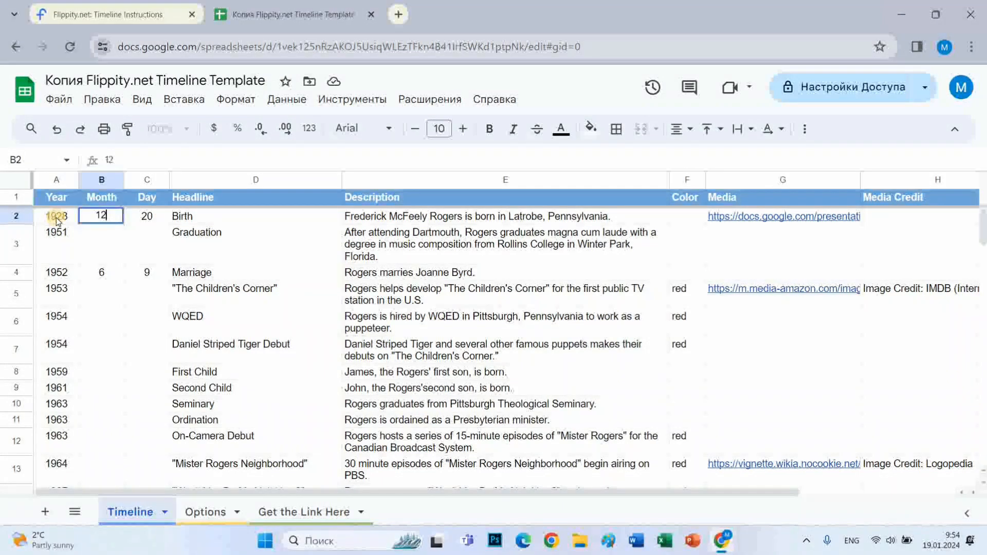
{"action": "key", "text": "Tab"}
{"action": "type", "text": "12"}
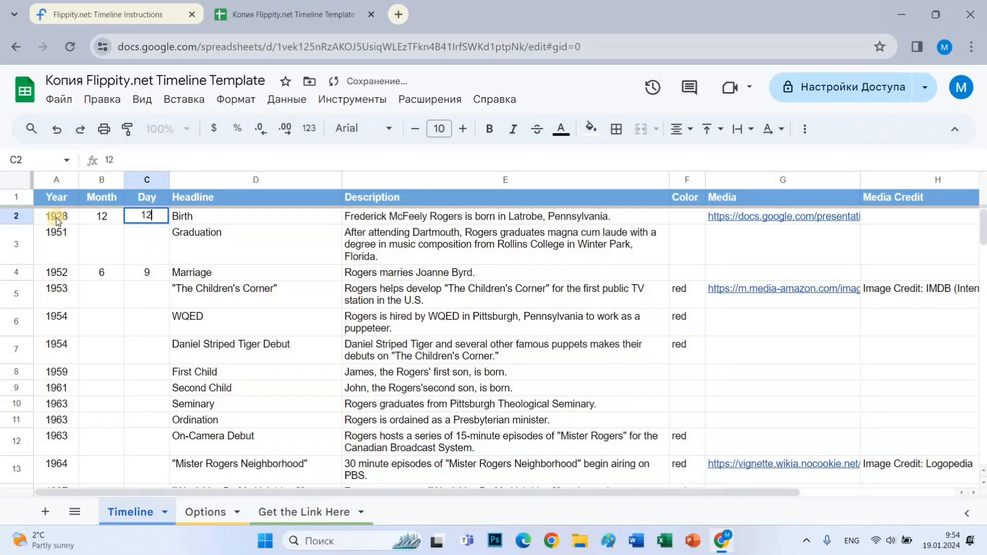
{"action": "key", "text": "Tab"}
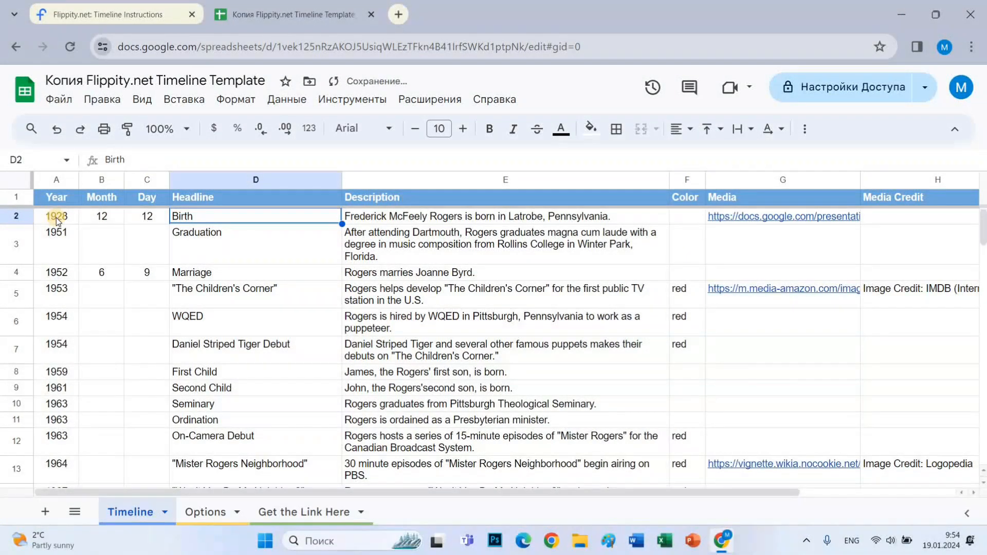
Replace the headline of the 1928 event with "Чыңгыз Айтматов"
{"action": "key", "text": "alt+shift"}
{"action": "type", "text": "Ч"}
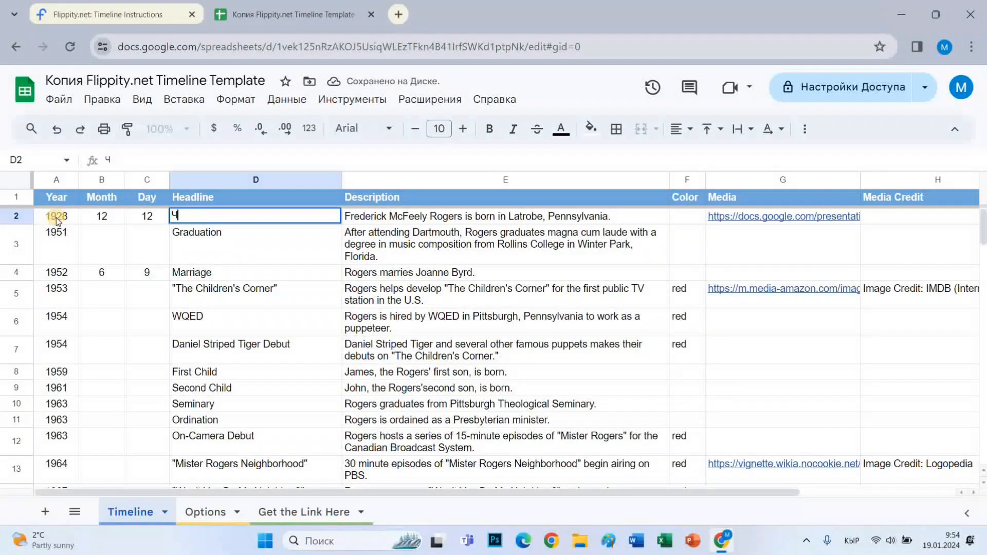
{"action": "type", "text": "ыңгыз А"}
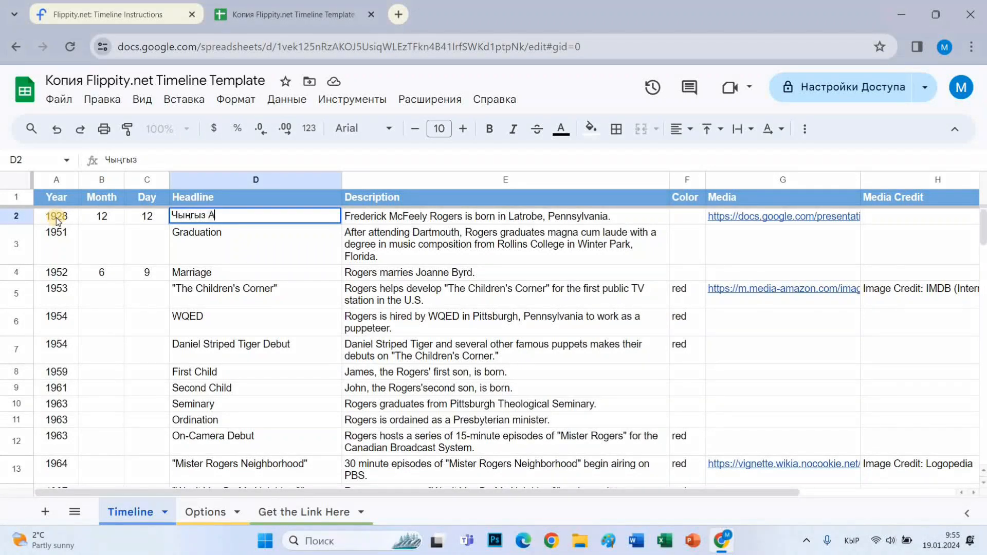
{"action": "type", "text": "йтматов"}
{"action": "key", "text": "Tab"}
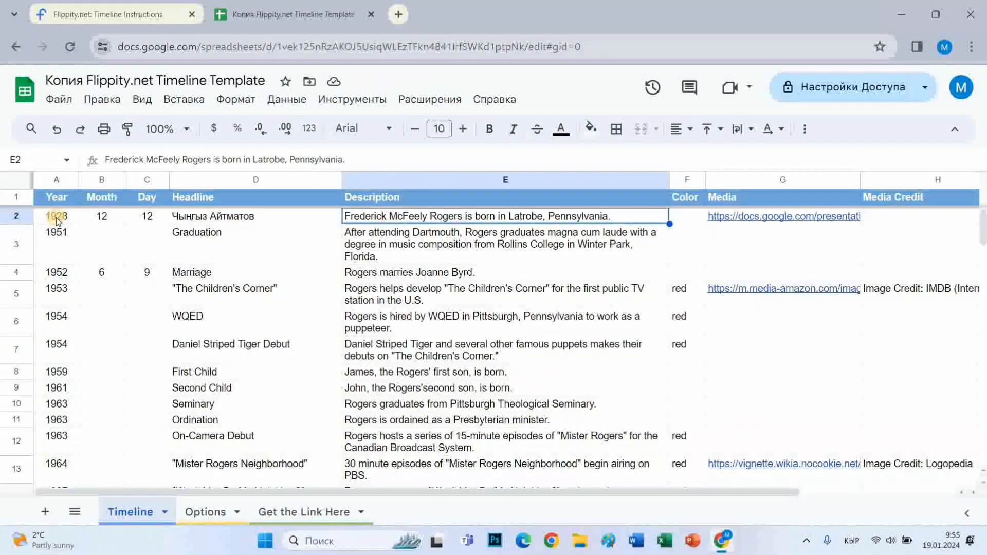
Describe the 1928 event as "Ч. Айтматов Талас облусуна караштуу Кара-Буура районундагы Шекер айылында туулган" and set its color to blue
{"action": "type", "text": "Ч. "}
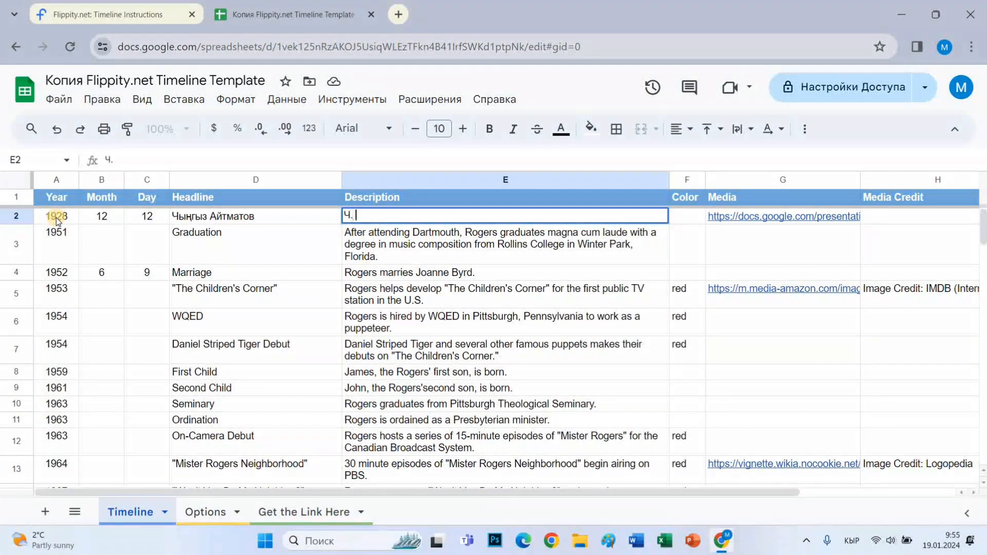
{"action": "type", "text": "Айтматов Тала"}
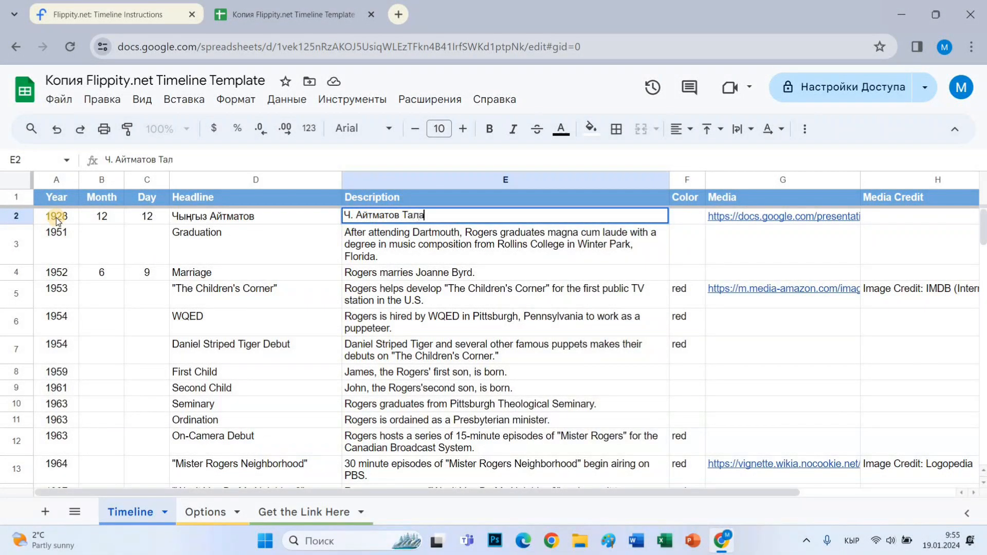
{"action": "type", "text": "с облусун"}
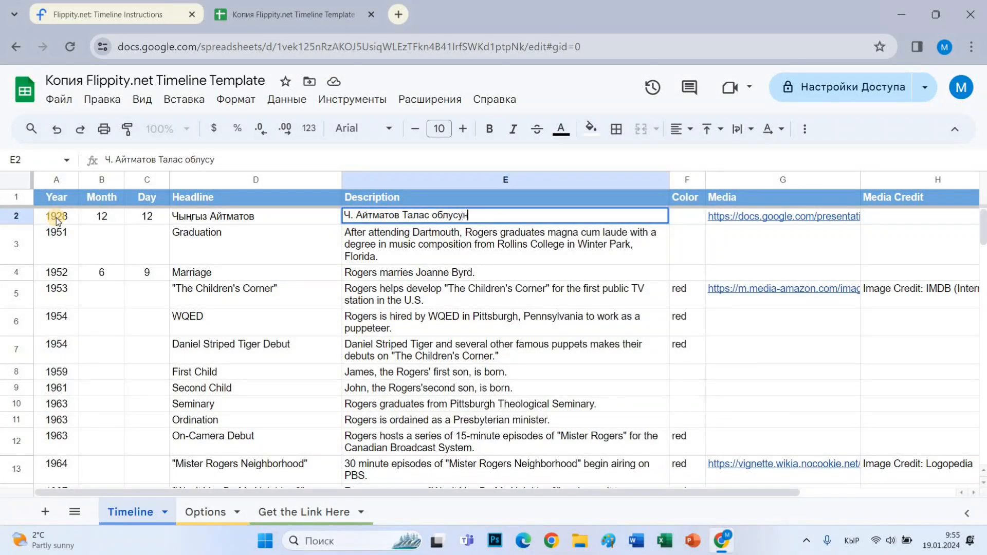
{"action": "type", "text": "а караш"}
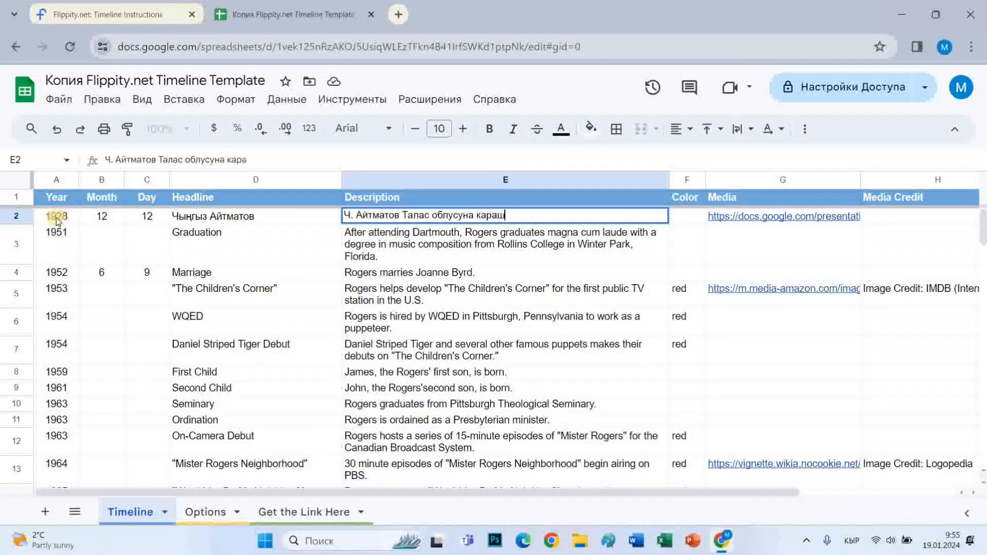
{"action": "type", "text": "туу Кара-Б"}
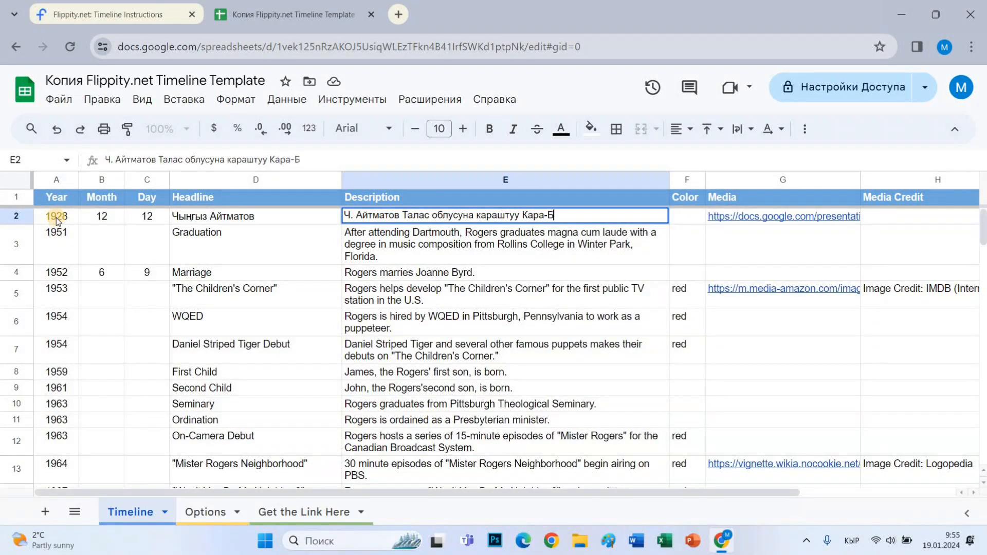
{"action": "type", "text": "уура районундаг"}
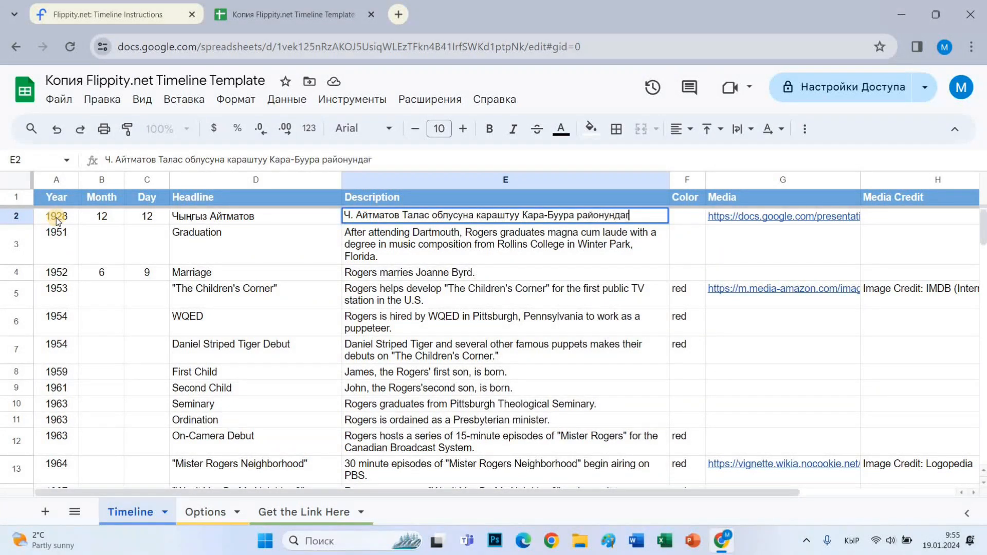
{"action": "type", "text": "ы Шекер а"}
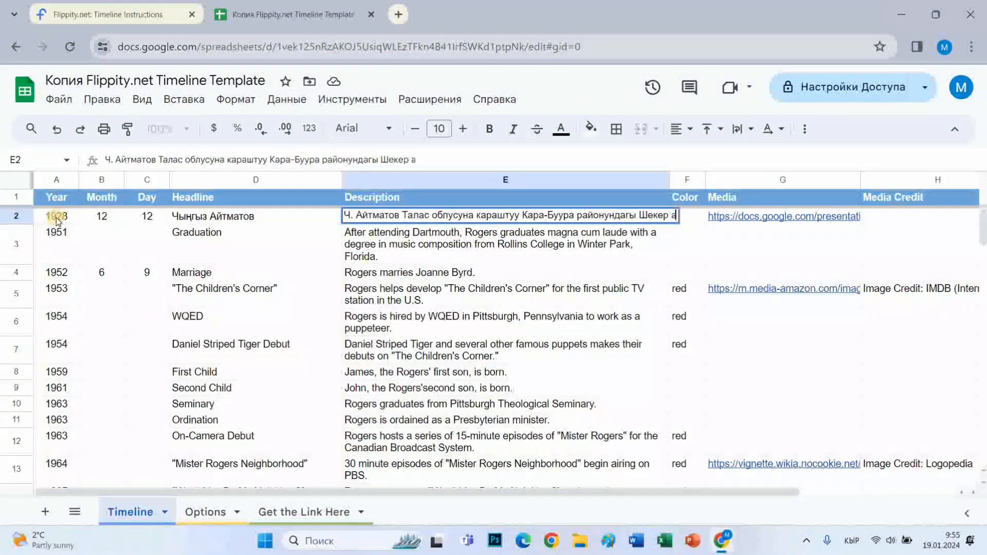
{"action": "type", "text": "йылында"}
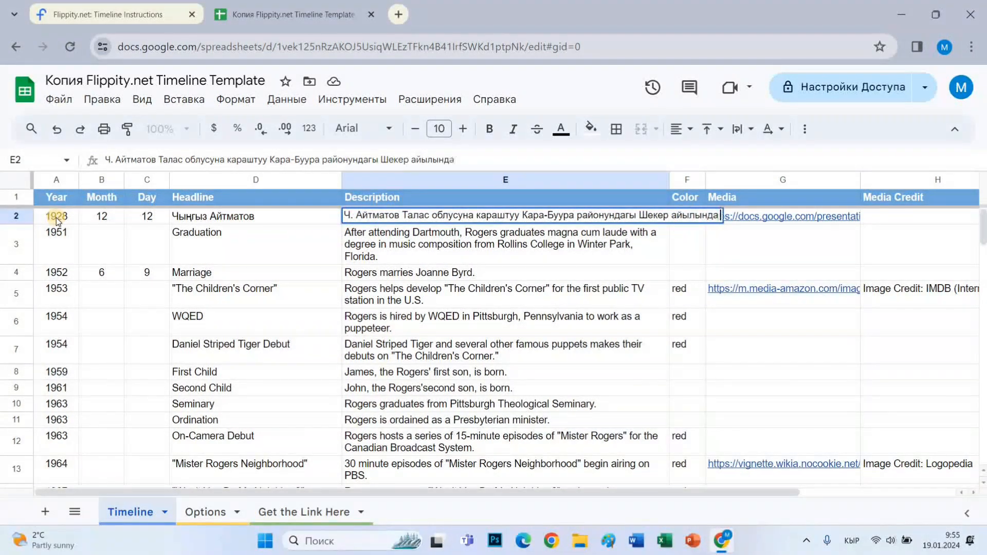
{"action": "type", "text": " туулган"}
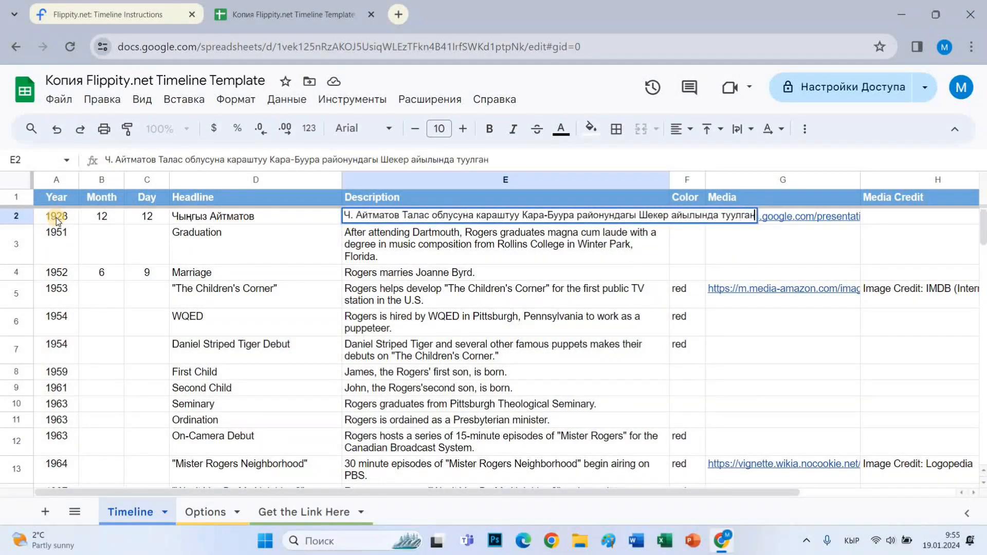
{"action": "key", "text": "Tab"}
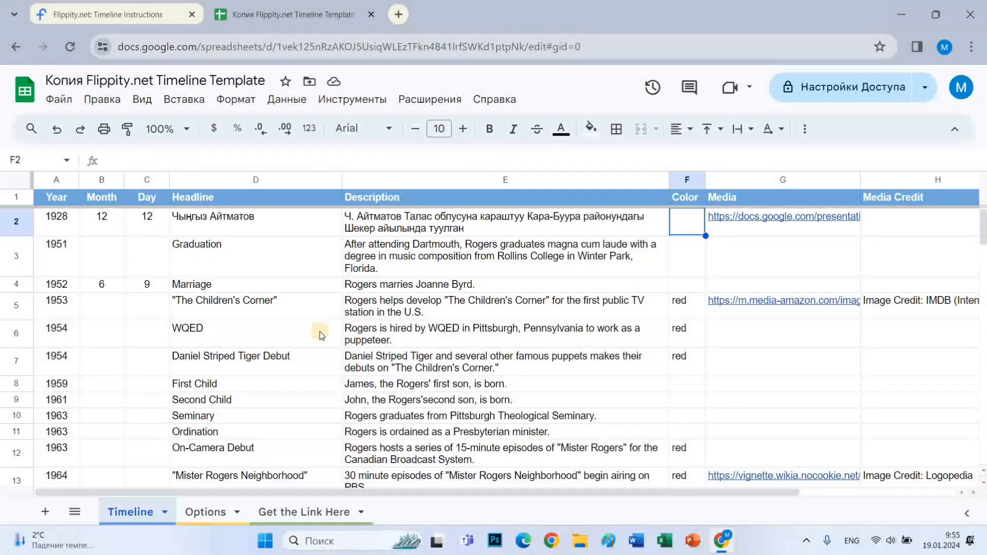
{"action": "type", "text": "blue"}
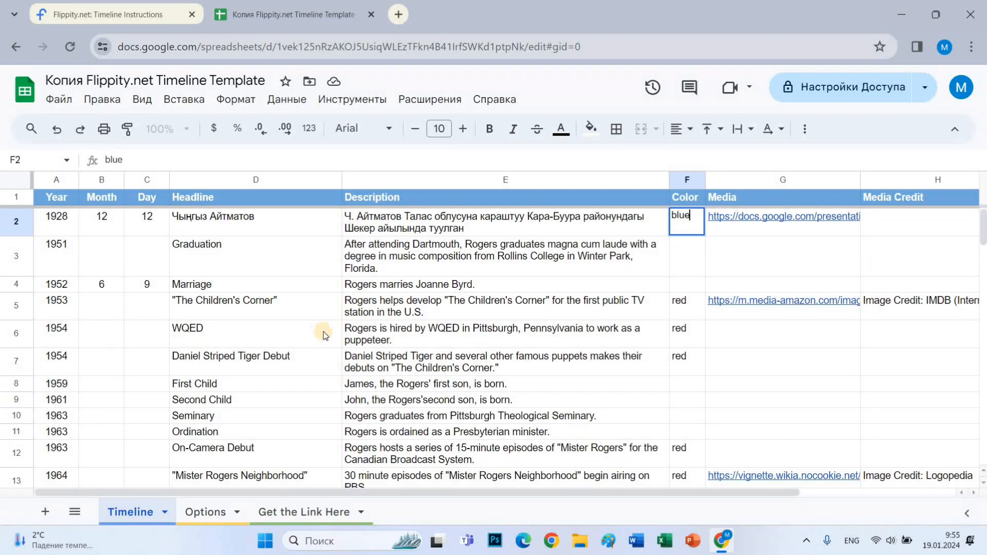
{"action": "key", "text": "Tab"}
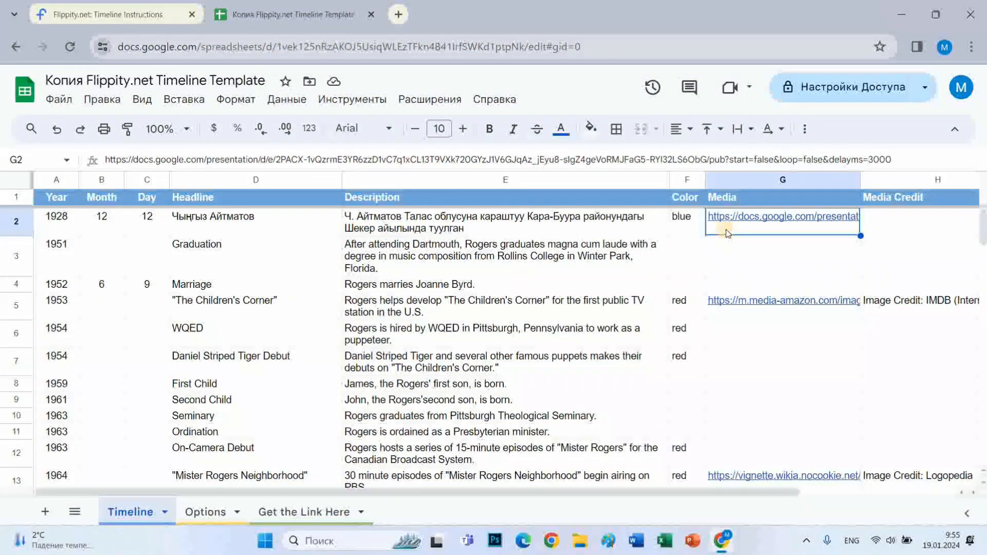
Open Google Drive in a new browser tab and create a blank Google Slides presentation
{"action": "mouse_move", "coordinate": [726, 229]}
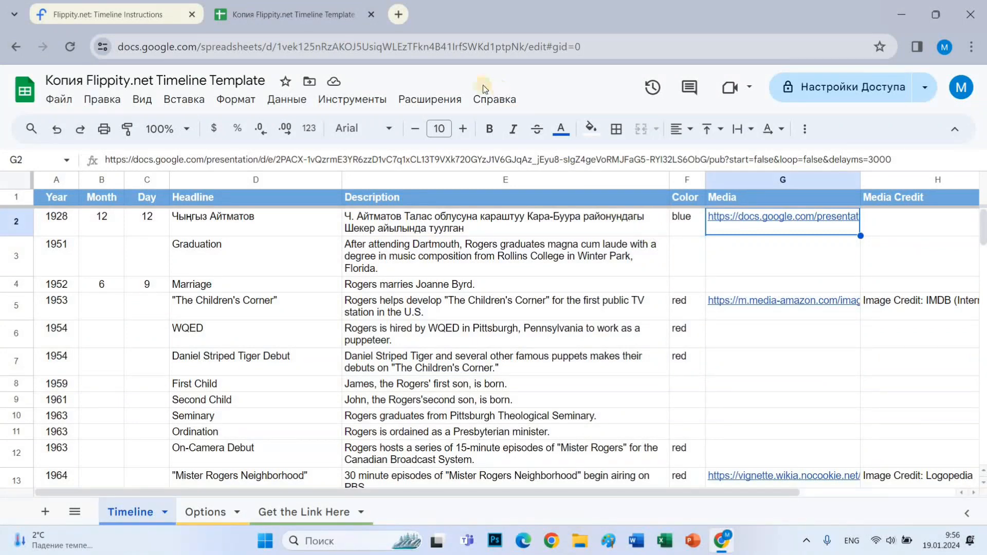
{"action": "left_click", "coordinate": [399, 15]}
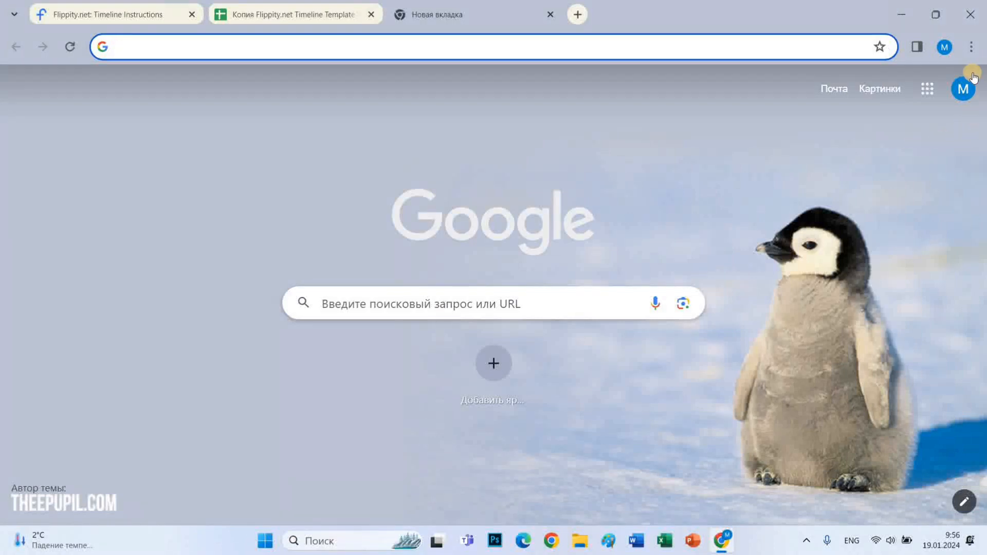
{"action": "left_click", "coordinate": [928, 91]}
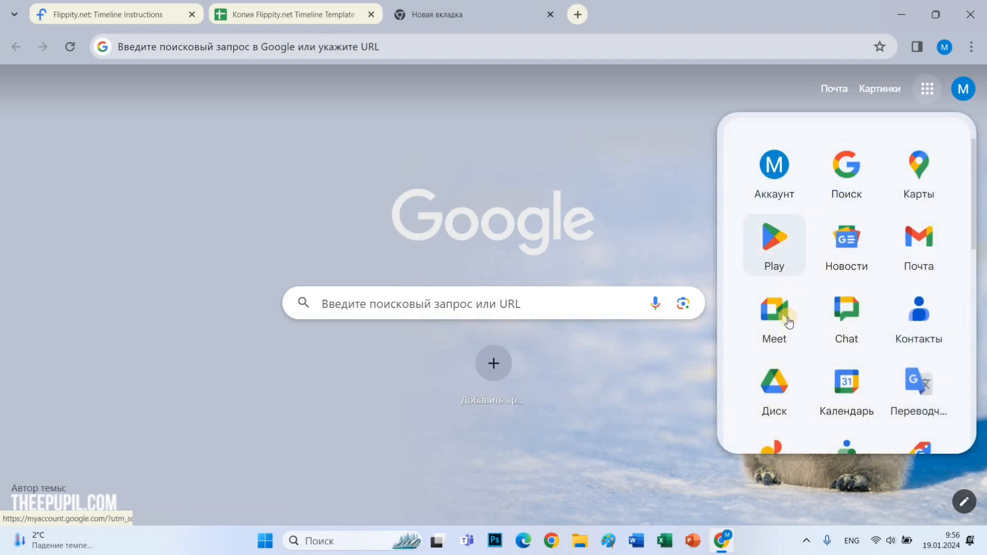
{"action": "scroll", "coordinate": [779, 321], "scroll_direction": "down", "scroll_amount": 1}
{"action": "left_click", "coordinate": [746, 315]}
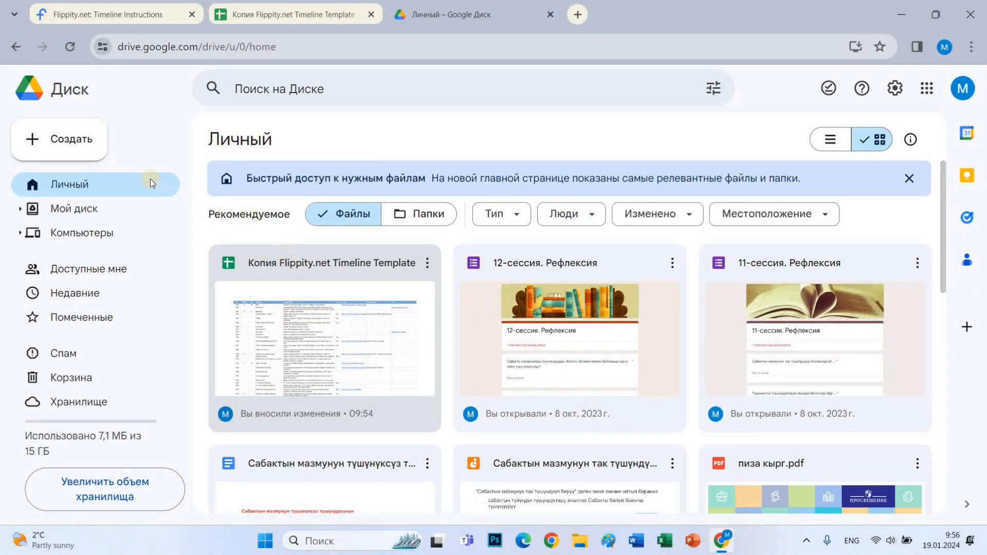
{"action": "left_click", "coordinate": [63, 142]}
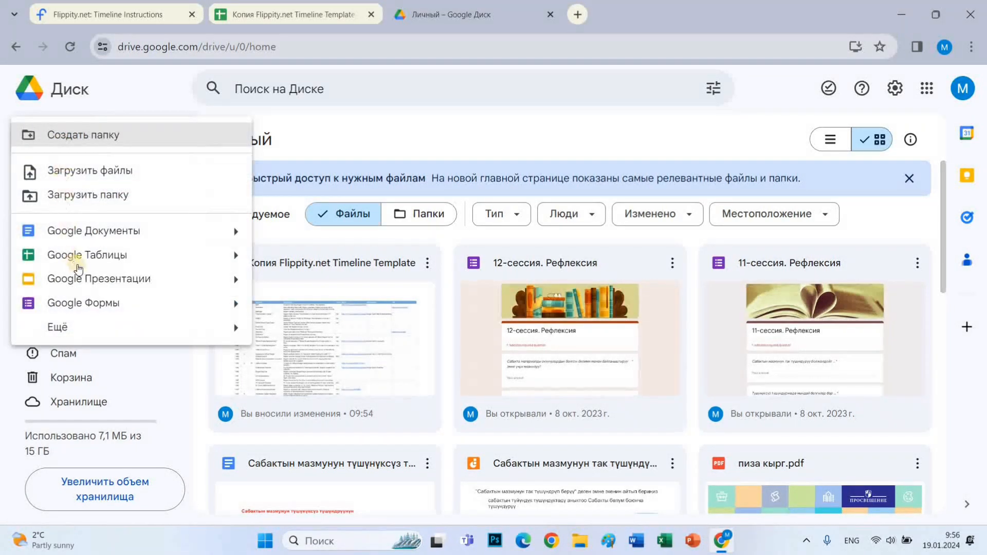
{"action": "left_click", "coordinate": [87, 280]}
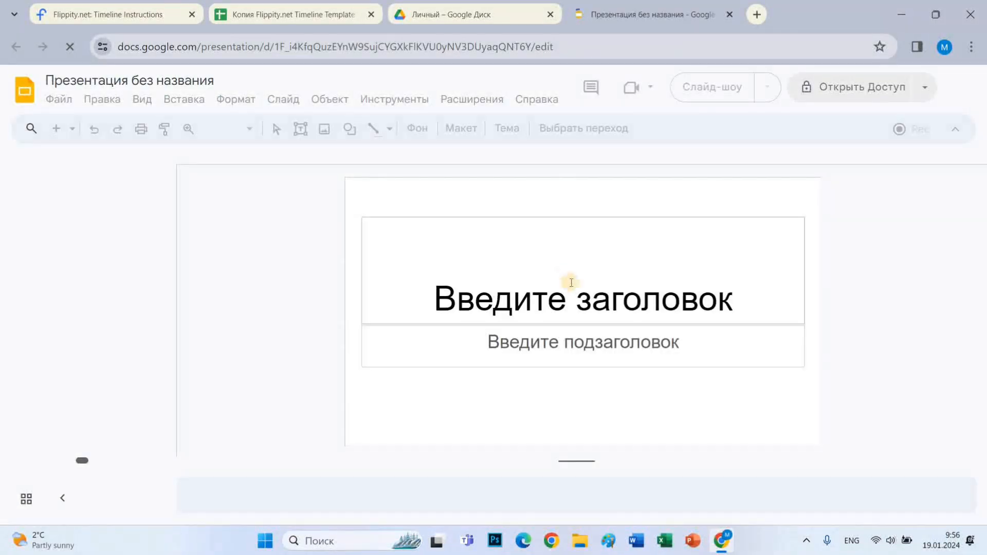
Apply the "Фокус" theme to the new presentation and dismiss the theme selection
{"action": "scroll", "coordinate": [844, 350], "scroll_direction": "down", "scroll_amount": 7}
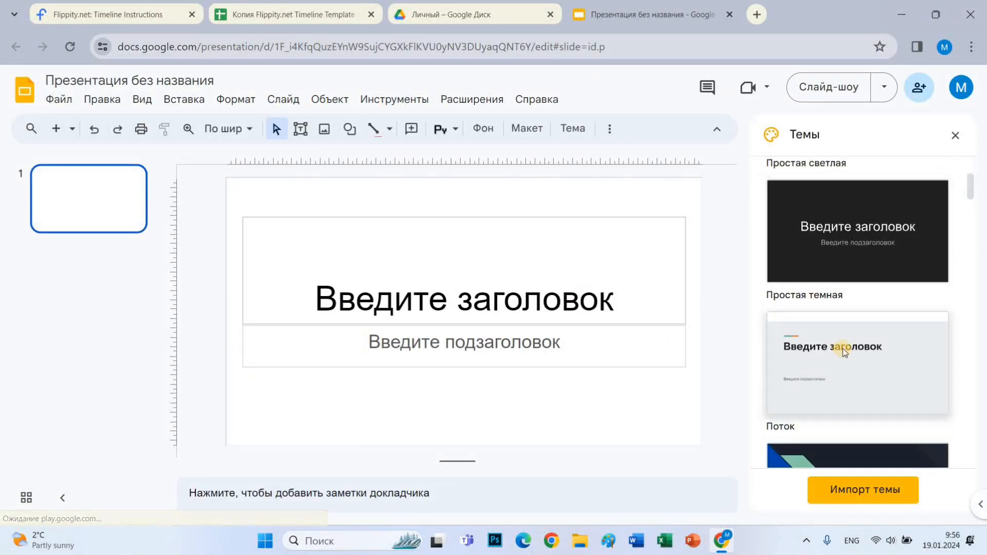
{"action": "left_click", "coordinate": [860, 280]}
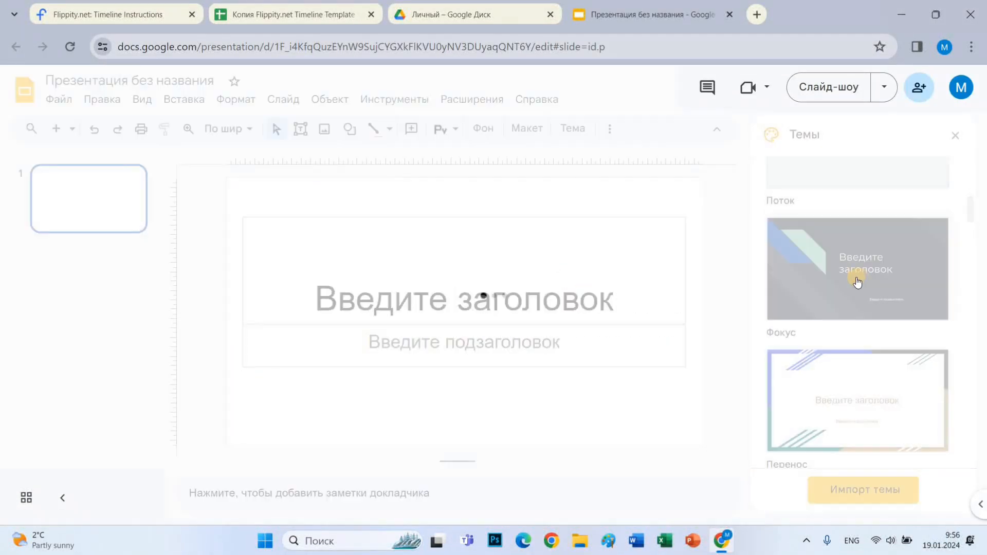
{"action": "left_click", "coordinate": [956, 136]}
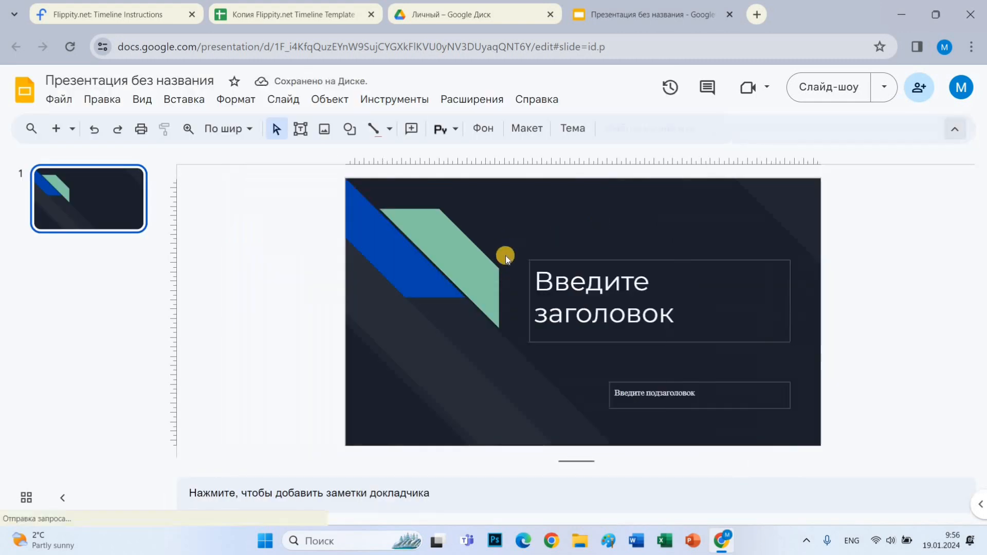
Delete the title and subtitle placeholders from the first slide
{"action": "left_click", "coordinate": [557, 260]}
{"action": "key", "text": "Delete"}
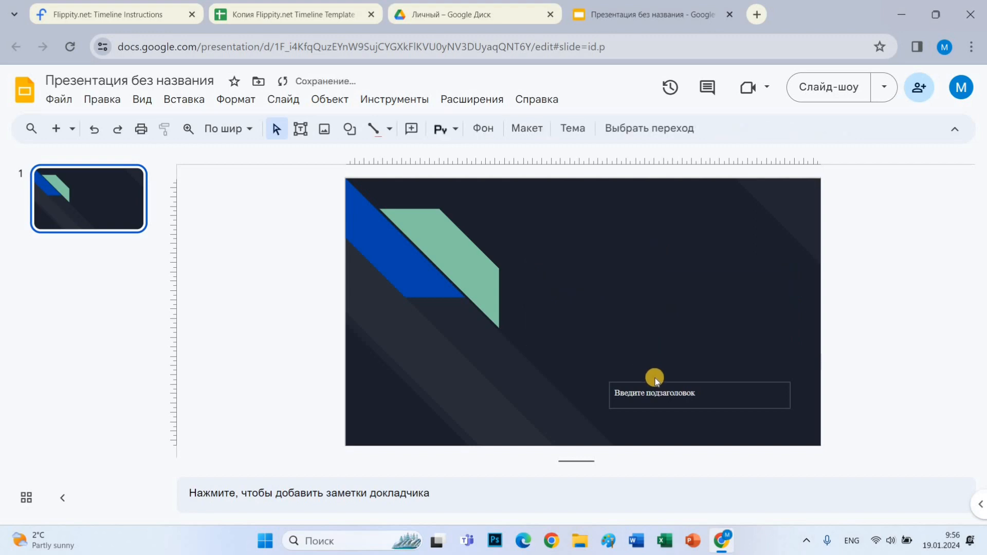
{"action": "left_click", "coordinate": [637, 382]}
{"action": "key", "text": "Delete"}
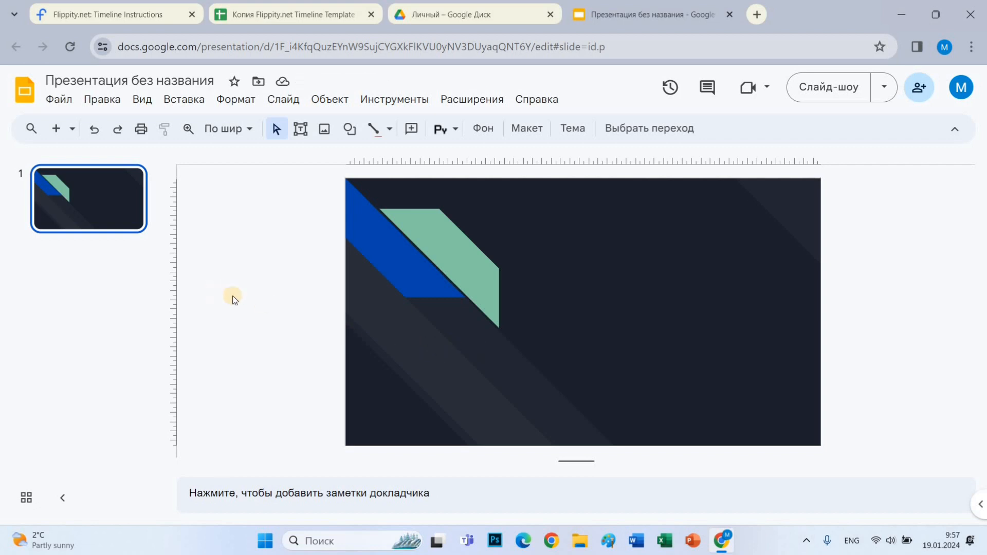
Add a second slide titled "Атасы Төрөкул Айтматов" and delete its body text placeholder
{"action": "left_click", "coordinate": [57, 131]}
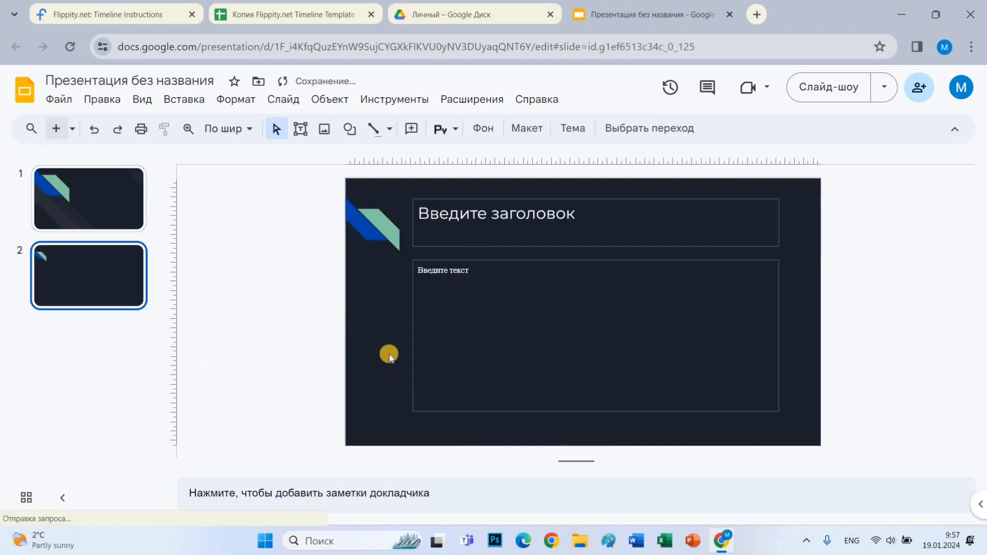
{"action": "left_click", "coordinate": [574, 220]}
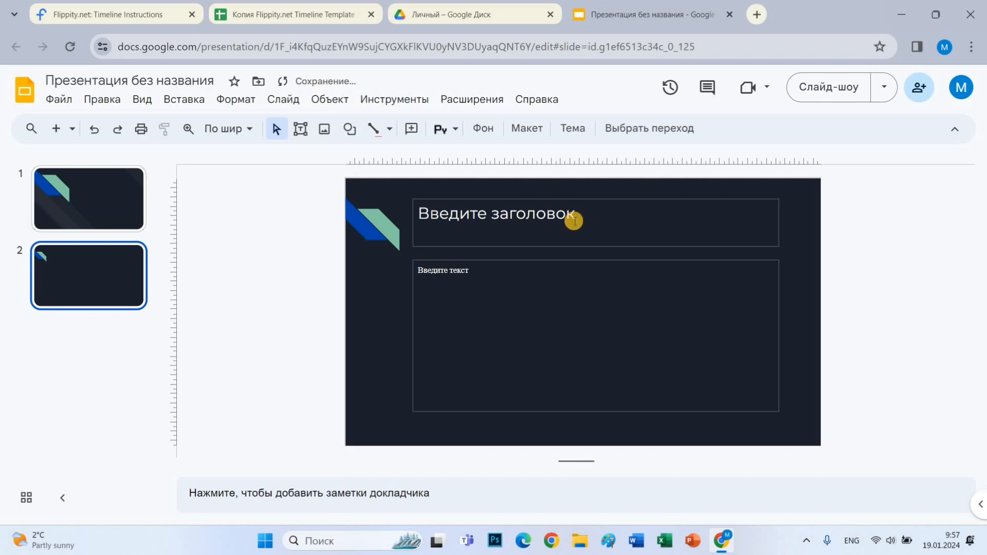
{"action": "type", "text": "F"}
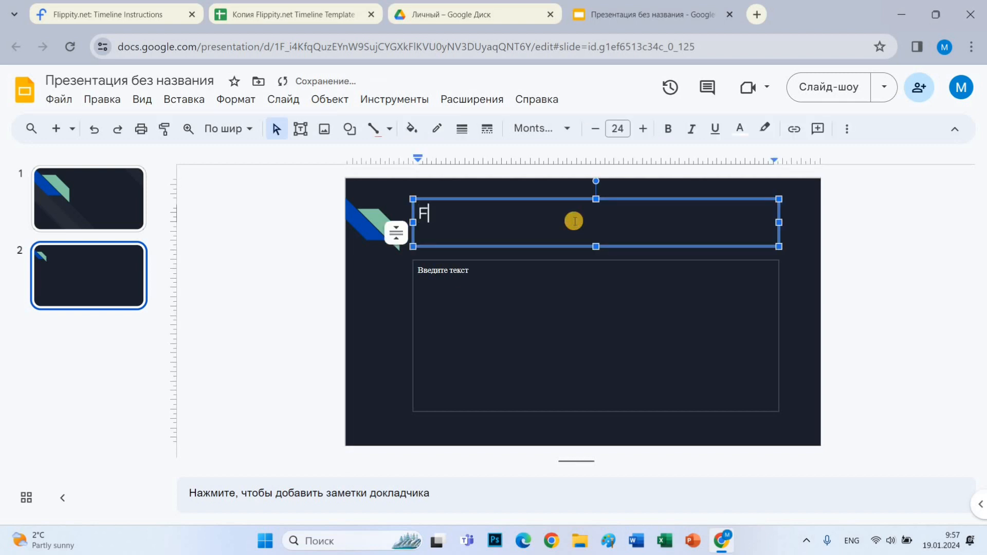
{"action": "key", "text": "alt+shift"}
{"action": "type", "text": "Аь"}
{"action": "key", "text": "BackSpace"}
{"action": "type", "text": "тас"}
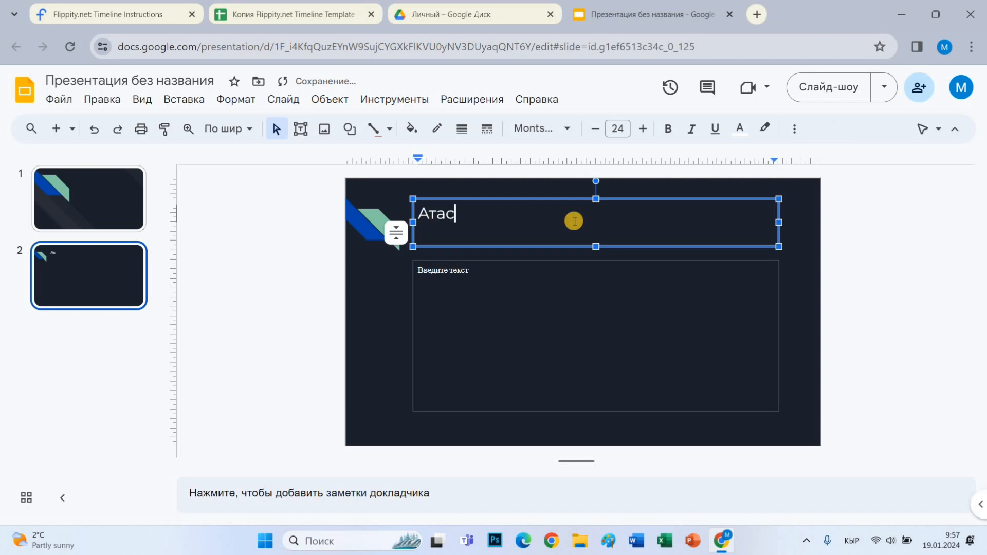
{"action": "type", "text": "ы Төрөкул "}
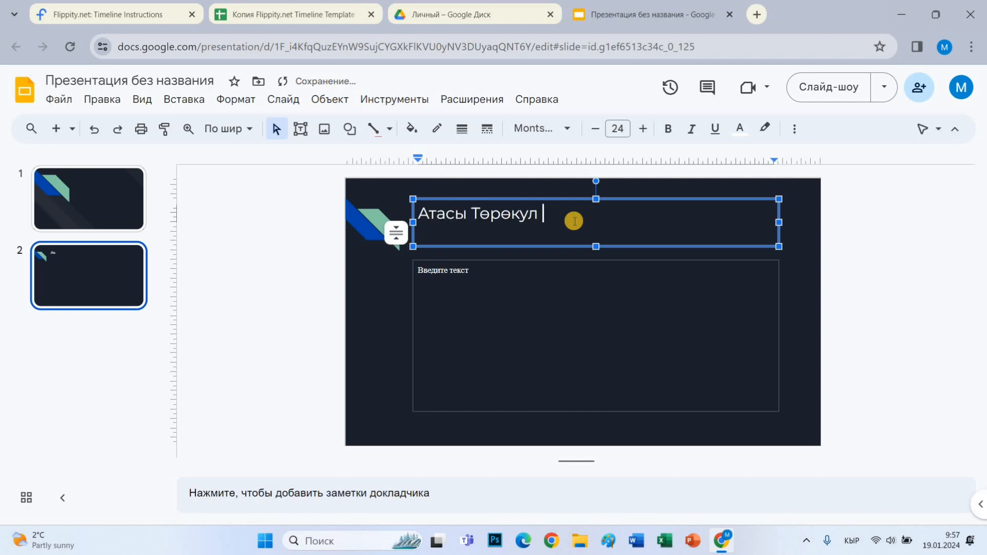
{"action": "type", "text": "Айтматов"}
{"action": "left_click", "coordinate": [535, 260]}
{"action": "key", "text": "Delete"}
Move the second slide's title down to the middle of the slide and set its font size to 30
{"action": "left_click", "coordinate": [528, 213]}
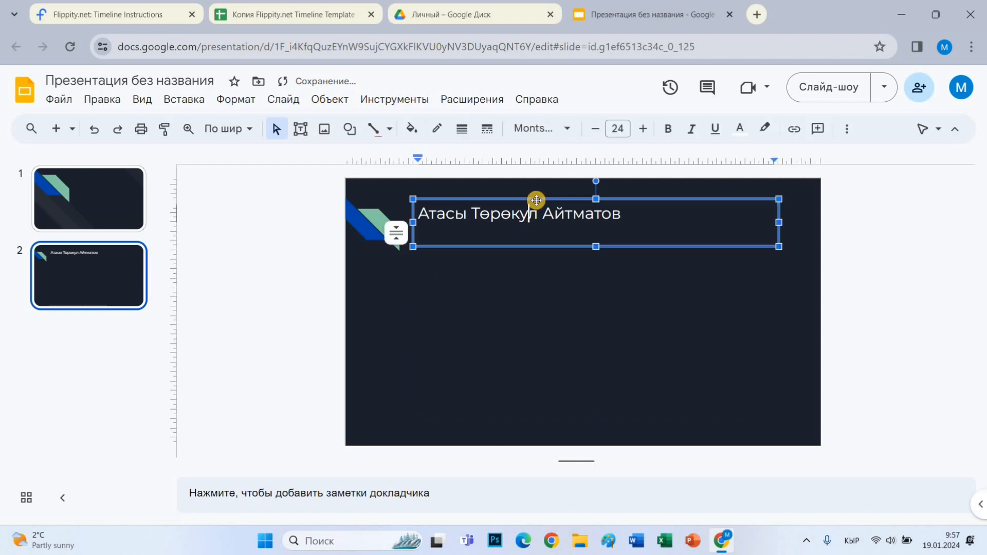
{"action": "left_click_drag", "start_coordinate": [536, 200], "coordinate": [525, 284]}
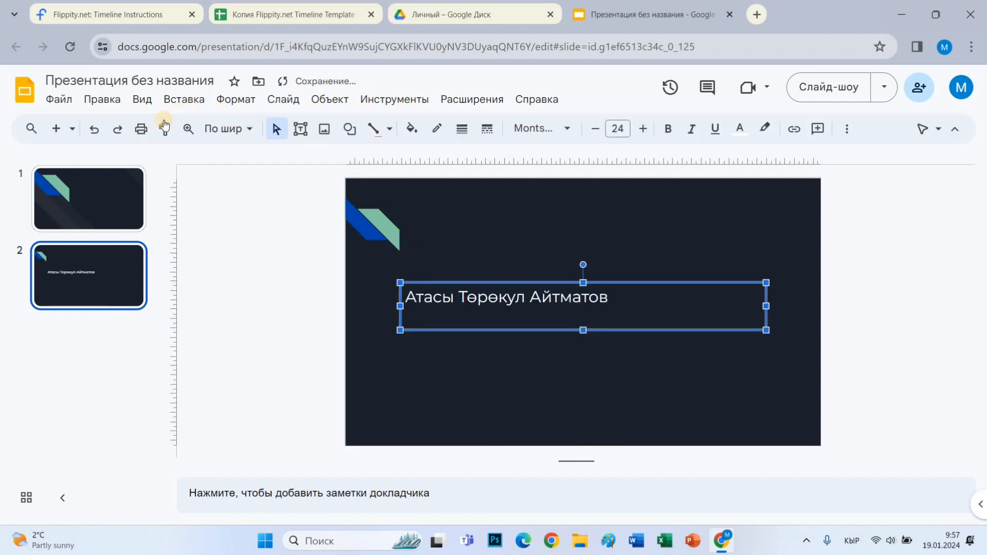
{"action": "left_click", "coordinate": [643, 129]}
{"action": "left_click", "coordinate": [643, 130]}
{"action": "left_click", "coordinate": [643, 129]}
{"action": "left_click", "coordinate": [643, 130]}
{"action": "left_click", "coordinate": [643, 130]}
{"action": "left_click", "coordinate": [643, 130]}
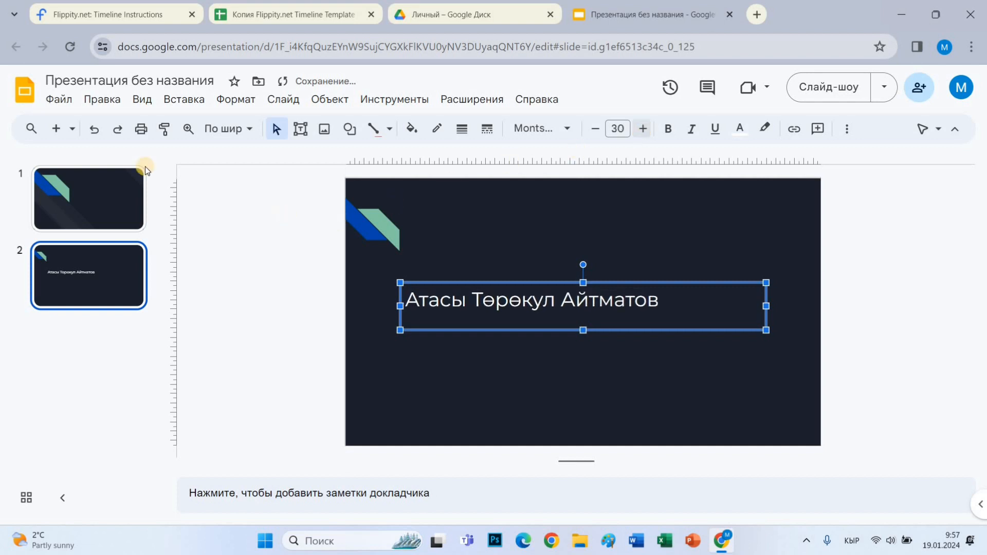
Add a third slide titled "Апасы Айтматова Нагима Хамзаевна" and delete its body text placeholder
{"action": "left_click", "coordinate": [55, 128]}
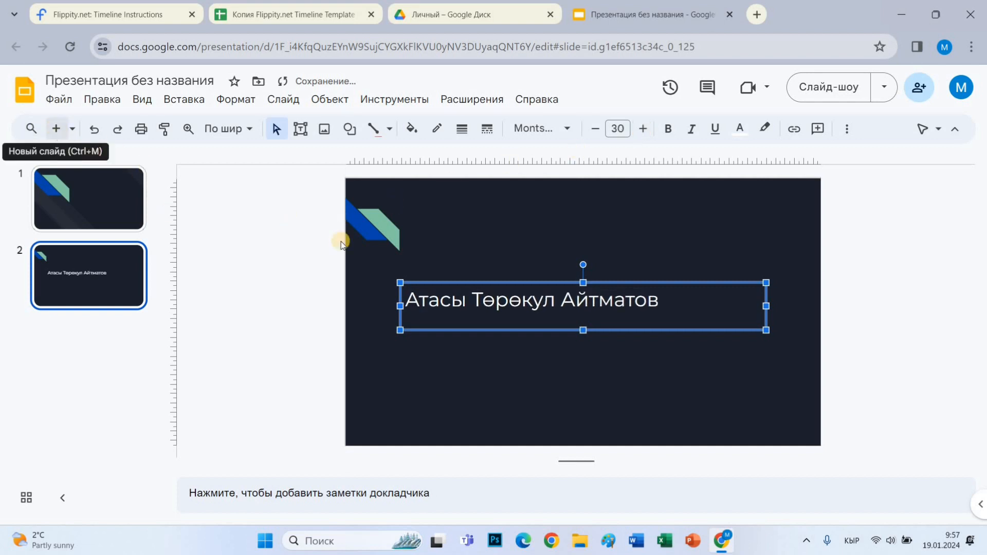
{"action": "left_click", "coordinate": [462, 206]}
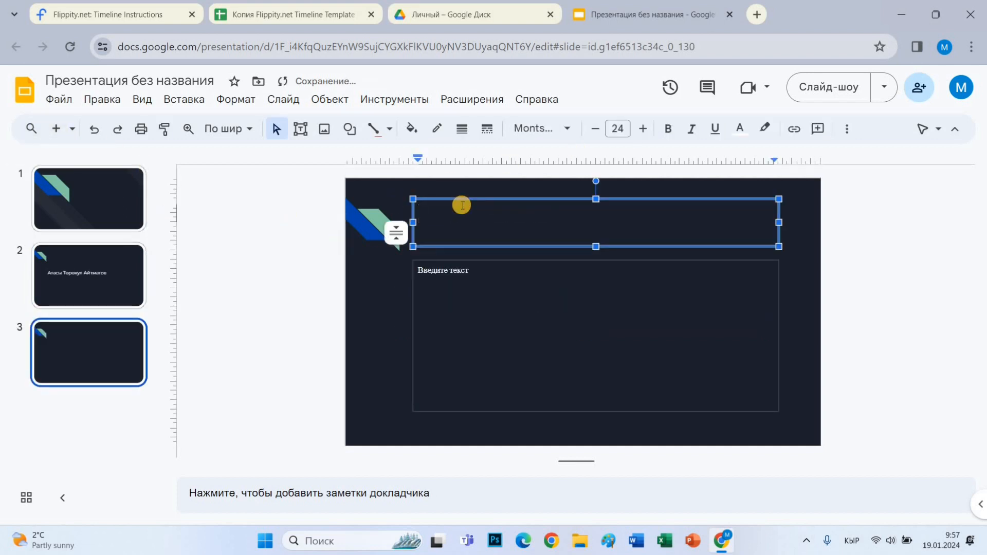
{"action": "type", "text": "Апасы Айт"}
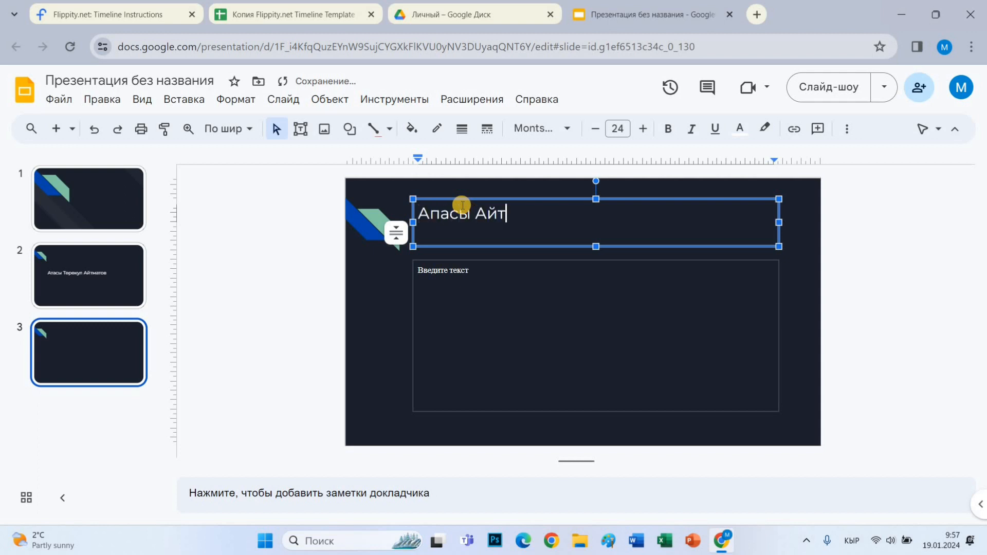
{"action": "type", "text": "матова "}
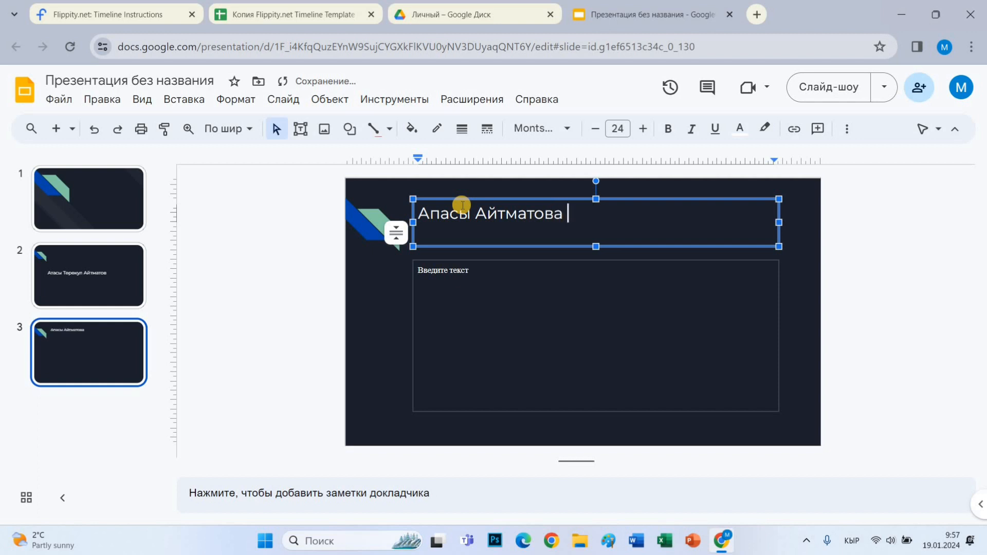
{"action": "type", "text": "Нагима Х"}
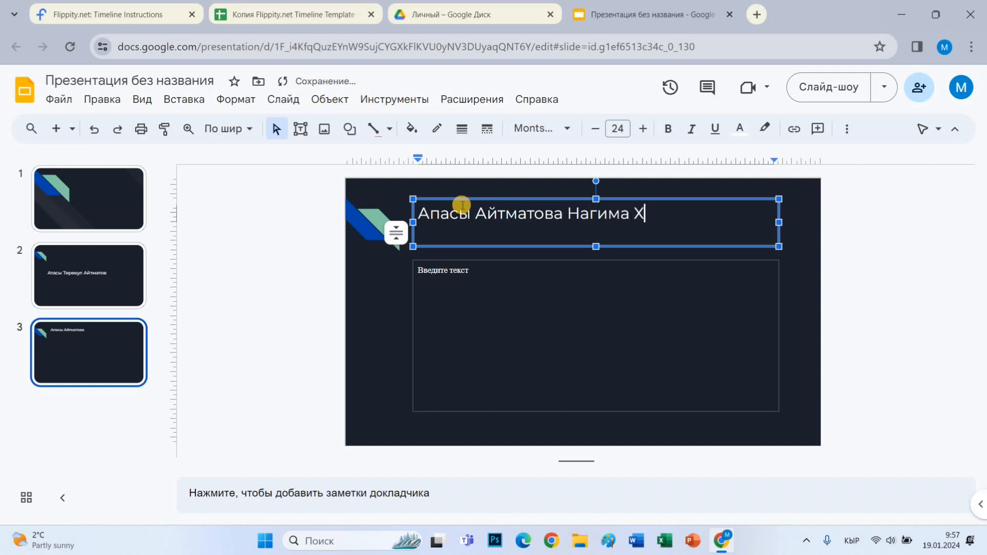
{"action": "type", "text": "амзаевна"}
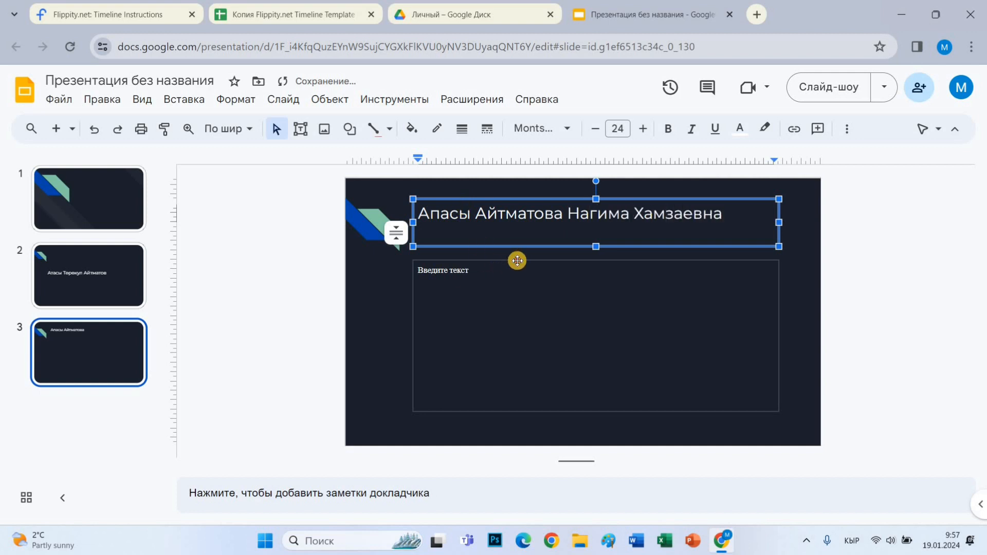
{"action": "left_click", "coordinate": [518, 261]}
{"action": "key", "text": "Delete"}
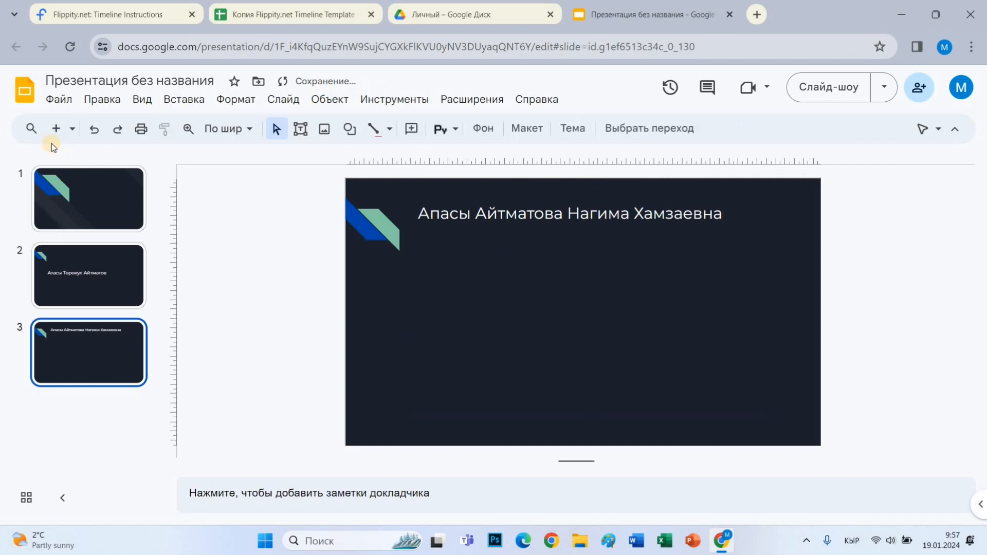
Add a fourth slide with the title "Иниси Илгиз Айтматов"
{"action": "left_click", "coordinate": [58, 135]}
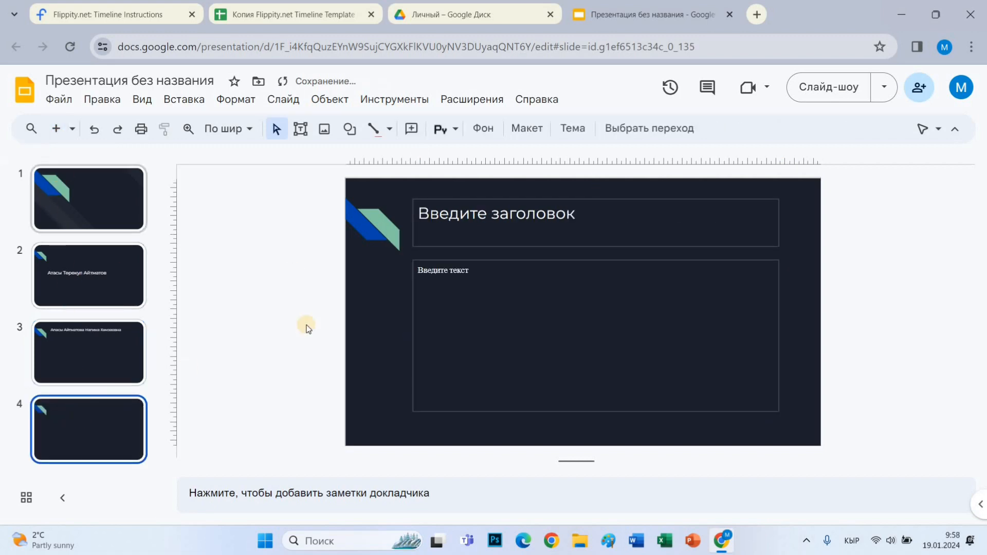
{"action": "left_click", "coordinate": [449, 225]}
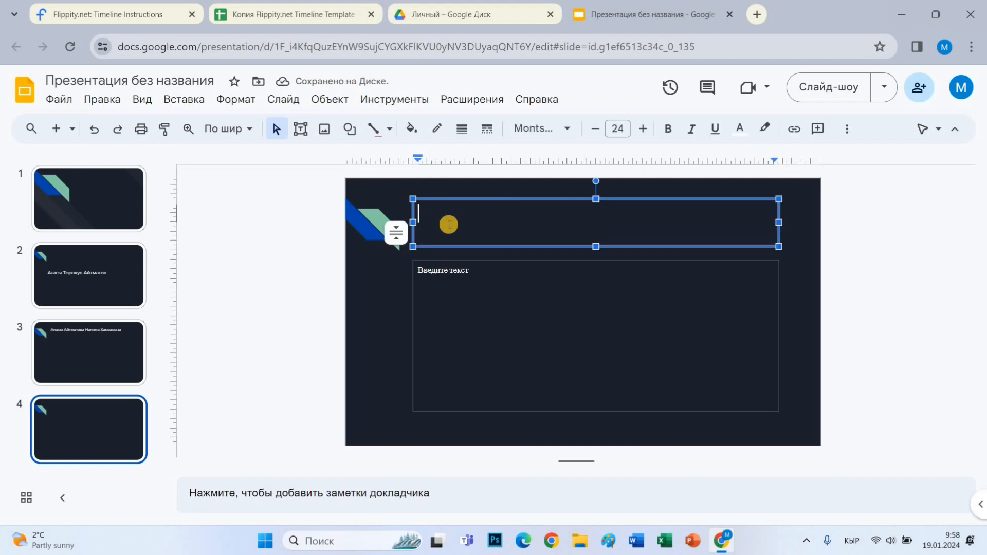
{"action": "type", "text": "Инис"}
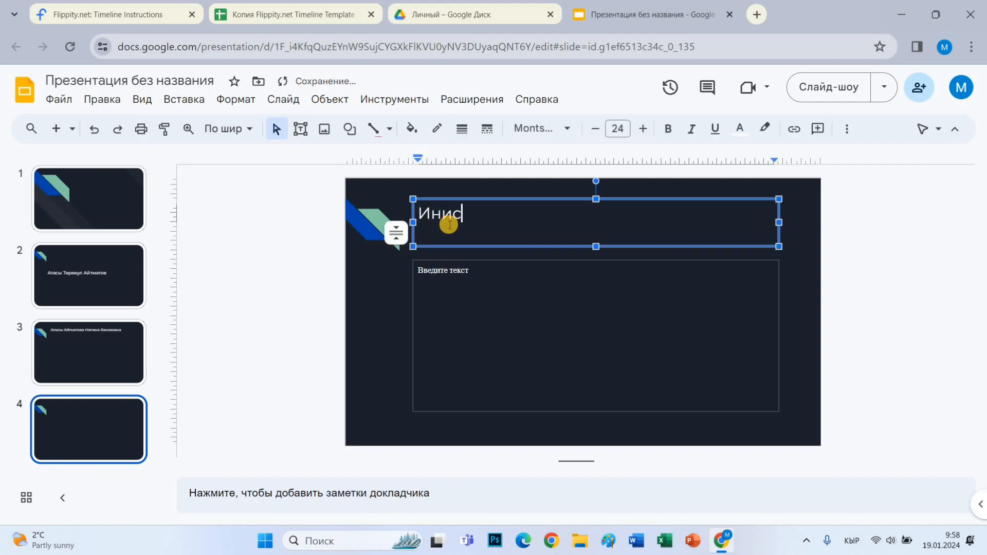
{"action": "type", "text": "и Илгиз Ай"}
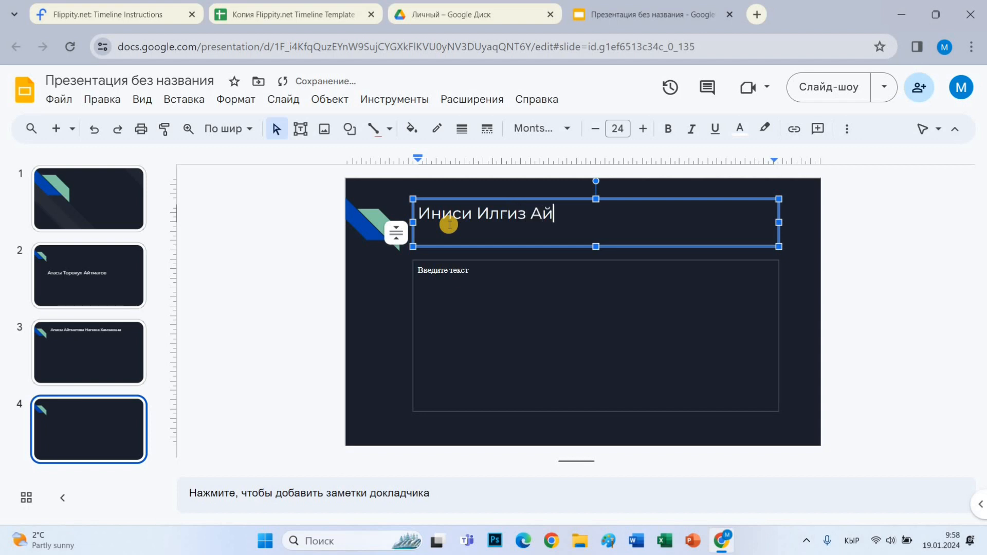
{"action": "type", "text": "тматов"}
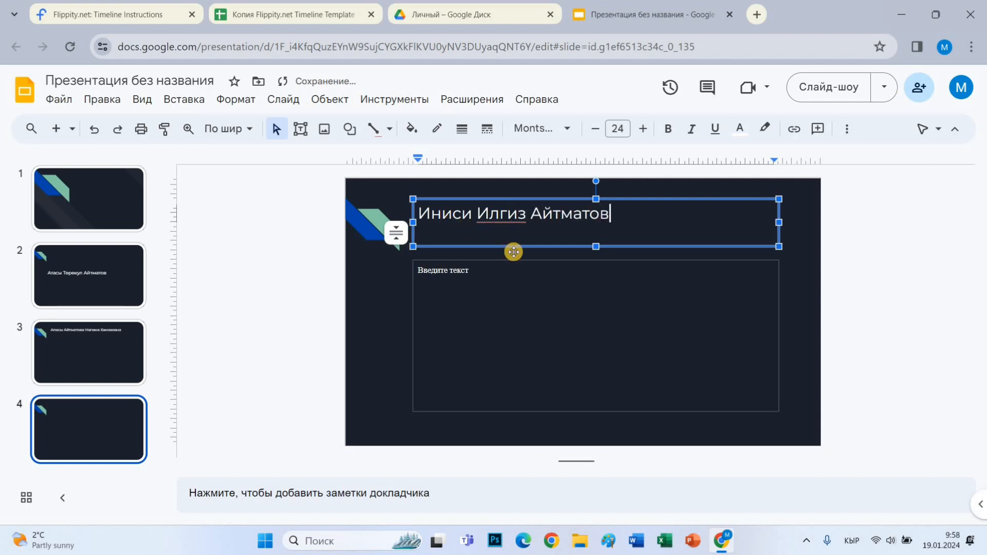
{"action": "left_click", "coordinate": [516, 262]}
{"action": "left_click", "coordinate": [199, 206]}
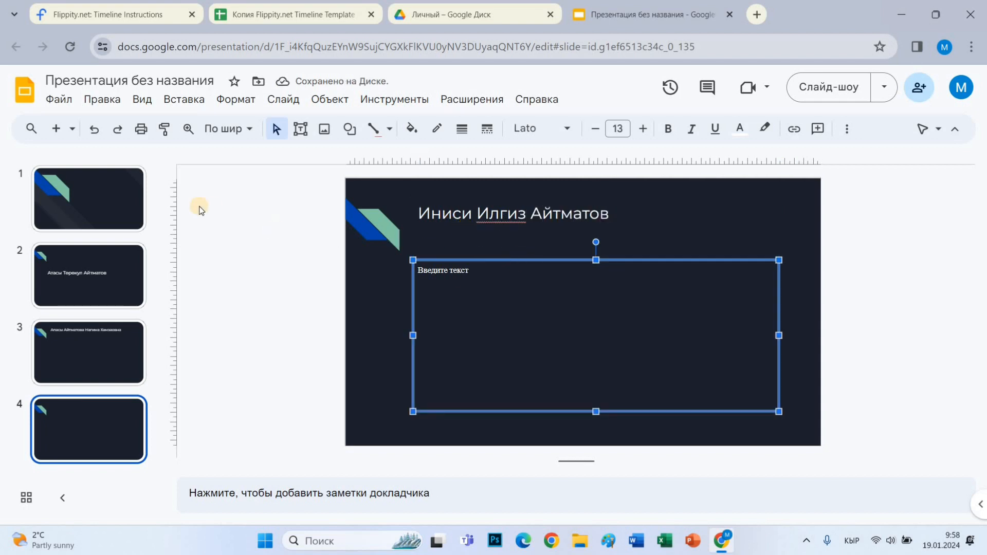
Add a fifth slide titled "Карындашы Роза Айтматова" and delete its body text placeholder
{"action": "left_click", "coordinate": [53, 129]}
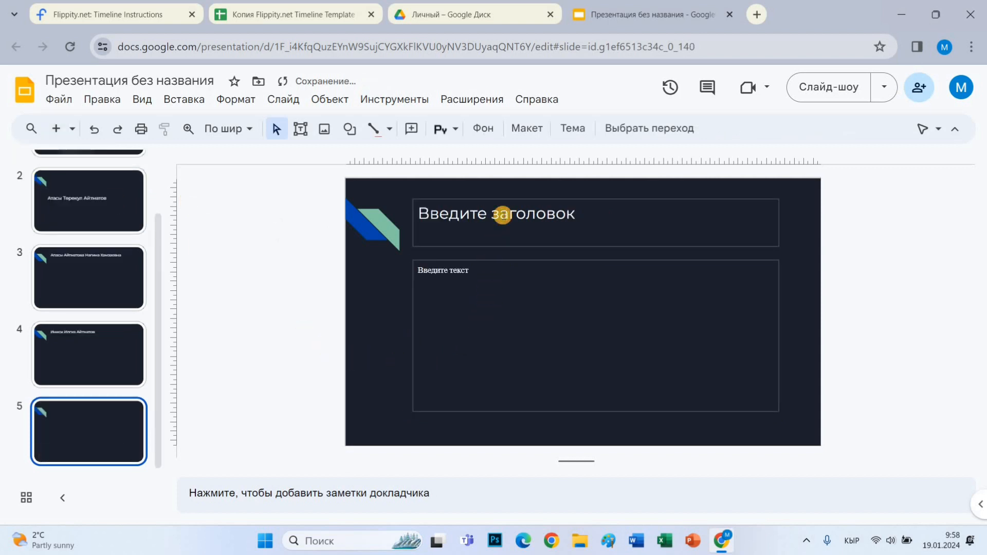
{"action": "left_click", "coordinate": [504, 216]}
{"action": "type", "text": "ар"}
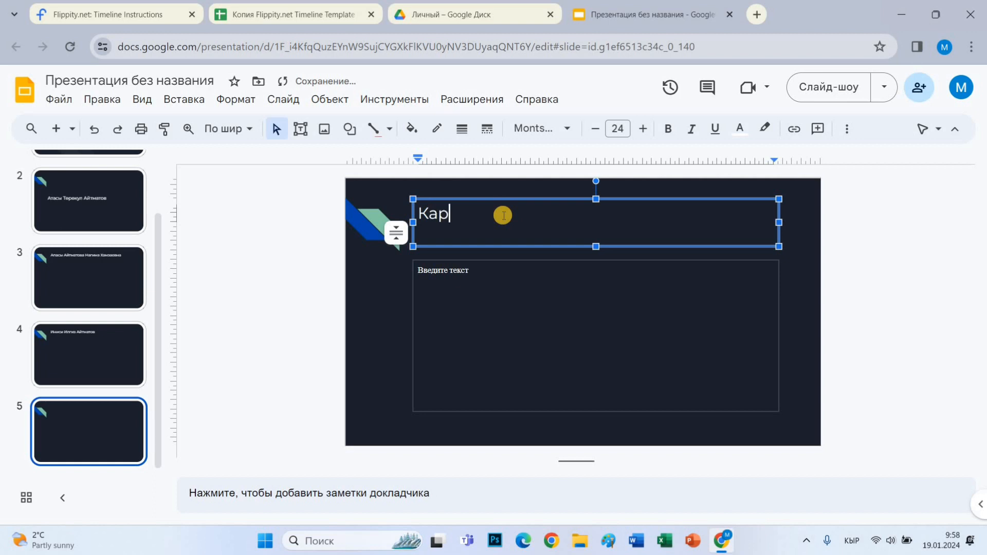
{"action": "type", "text": "ындашы Роза "}
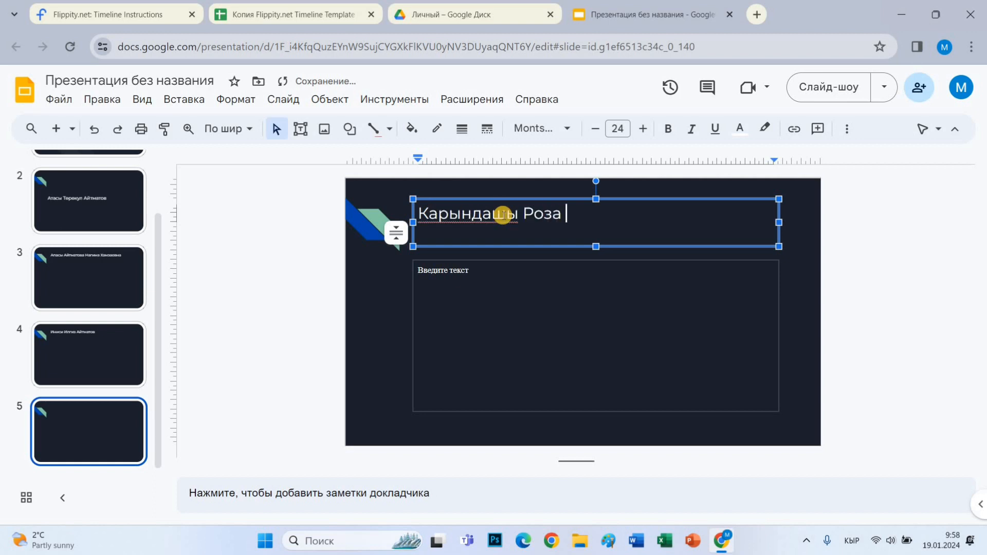
{"action": "type", "text": "Айтматова"}
{"action": "left_click", "coordinate": [556, 263]}
{"action": "key", "text": "Delete"}
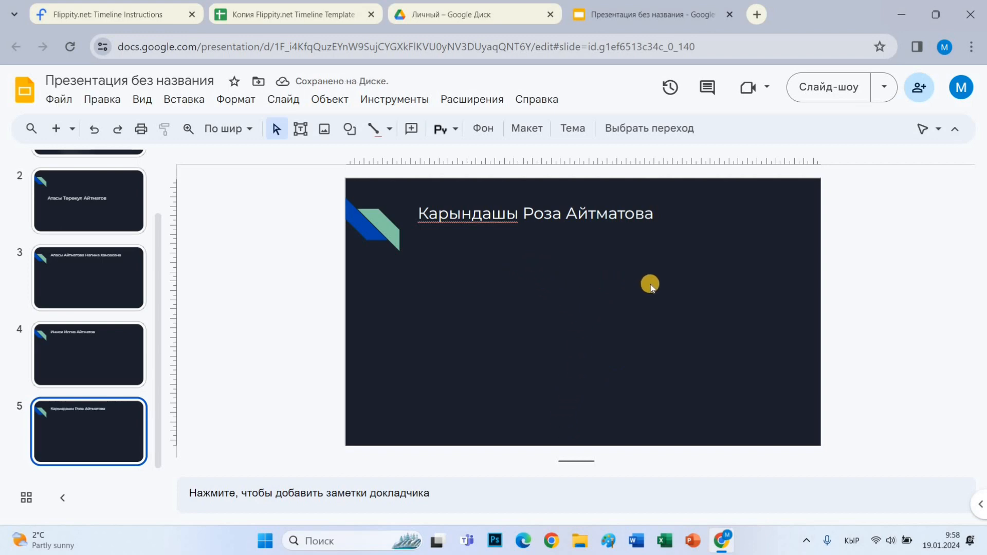
Start sharing the presentation and name it "Ч. Айтматов"
{"action": "left_click", "coordinate": [921, 91]}
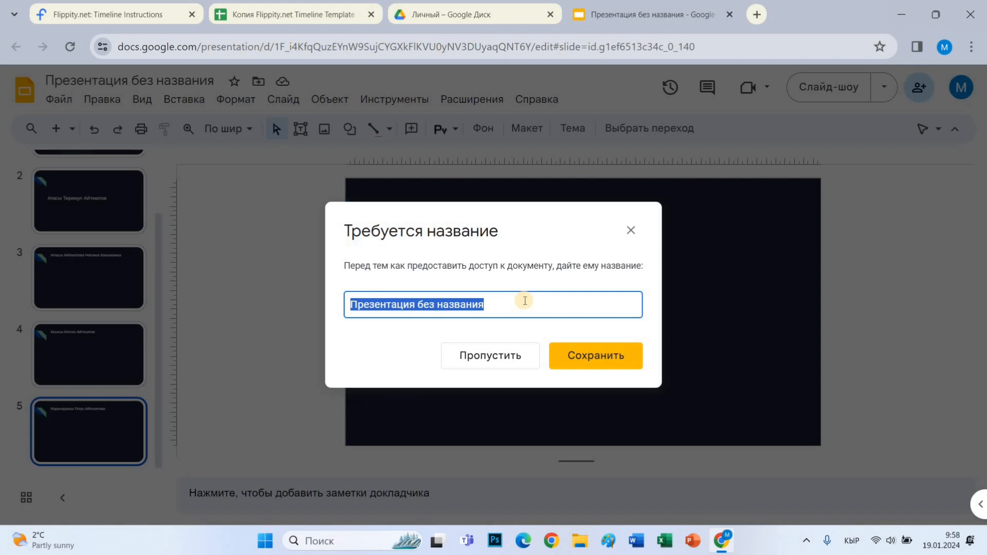
{"action": "type", "text": "ч"}
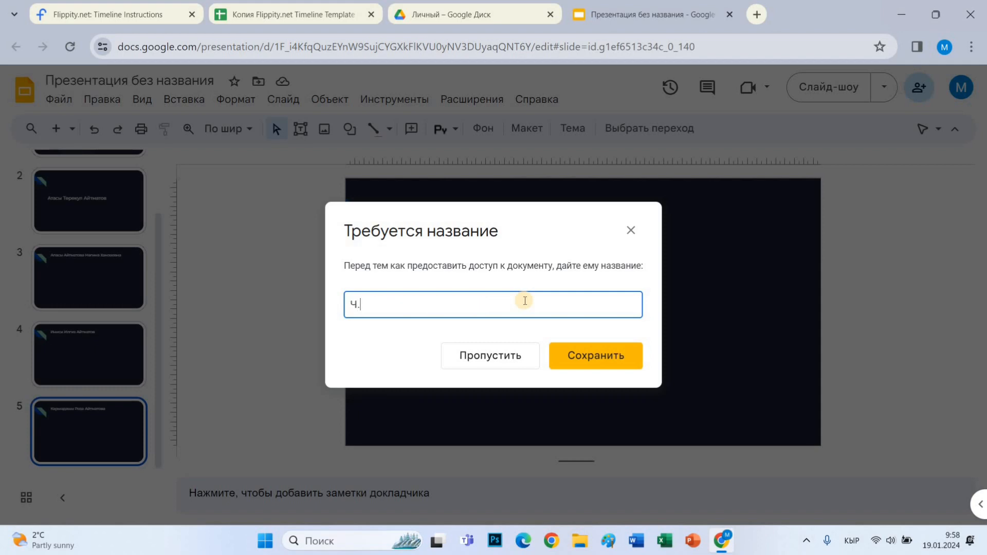
{"action": "type", "text": ". Айтматов"}
{"action": "left_click", "coordinate": [570, 354]}
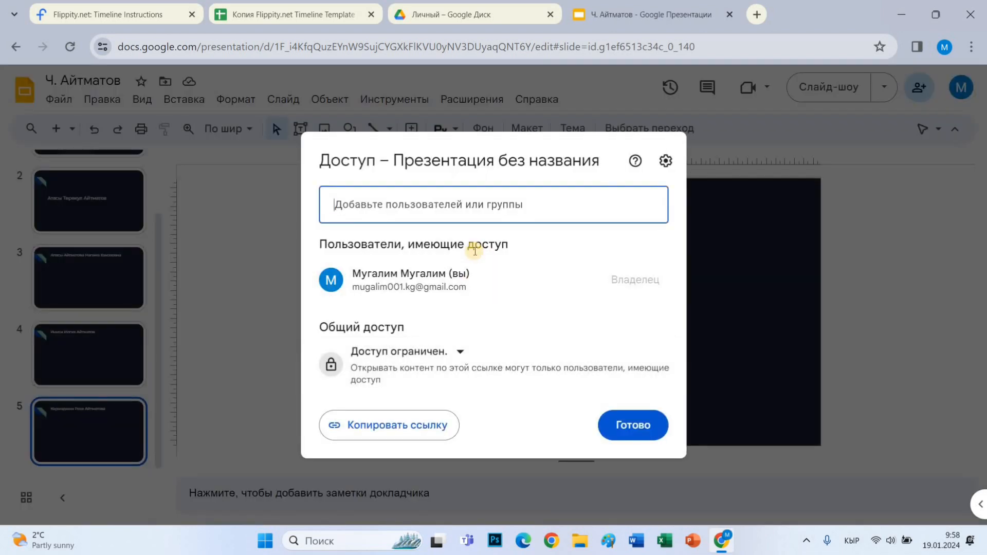
Give everyone with the link reader access (Читатель) to the presentation and copy its sharing link
{"action": "left_click", "coordinate": [388, 355]}
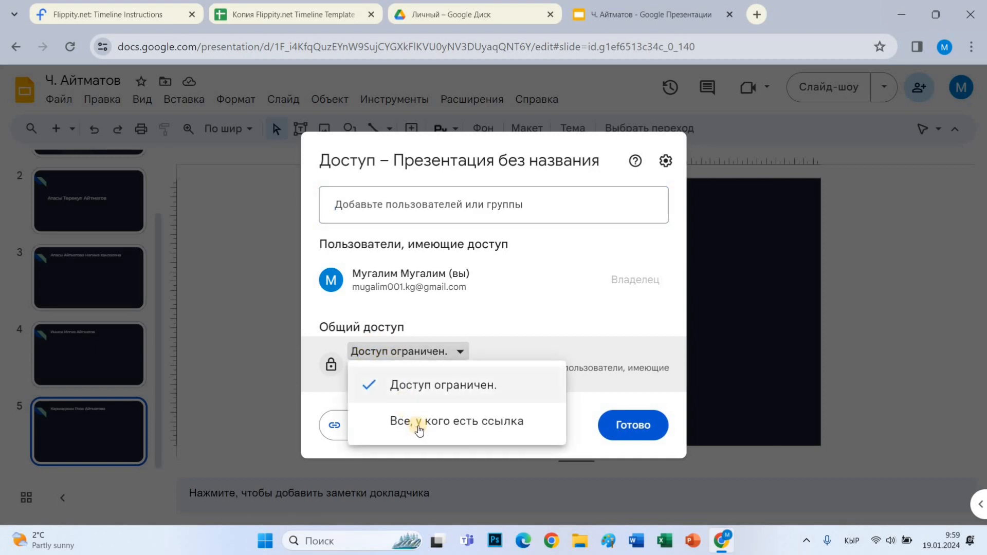
{"action": "left_click", "coordinate": [419, 430]}
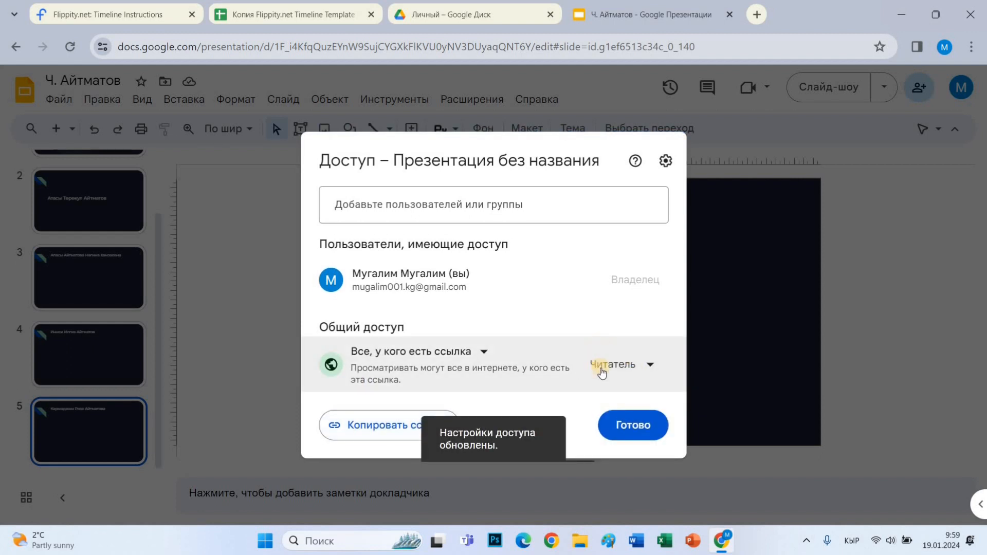
{"action": "left_click", "coordinate": [626, 369]}
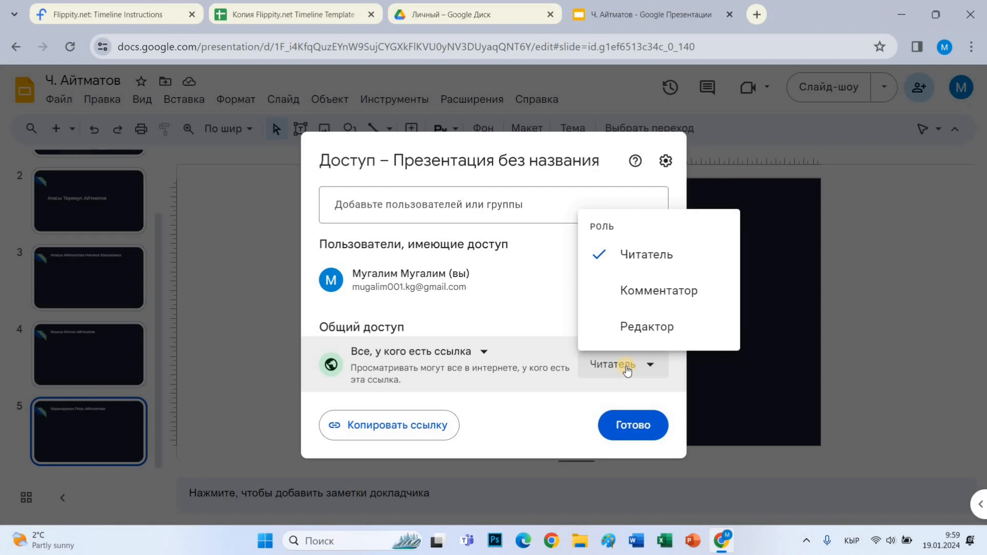
{"action": "left_click", "coordinate": [471, 342]}
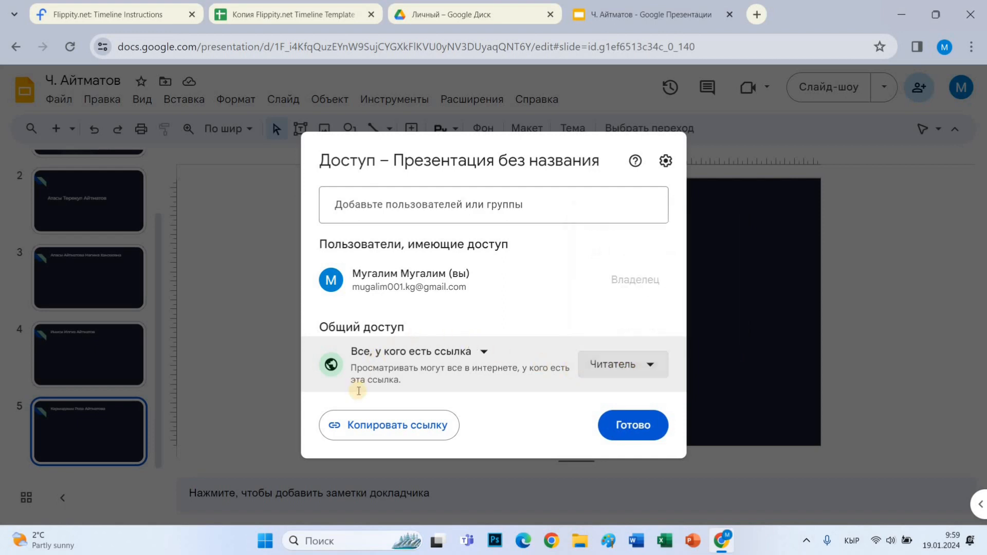
{"action": "left_click", "coordinate": [392, 428]}
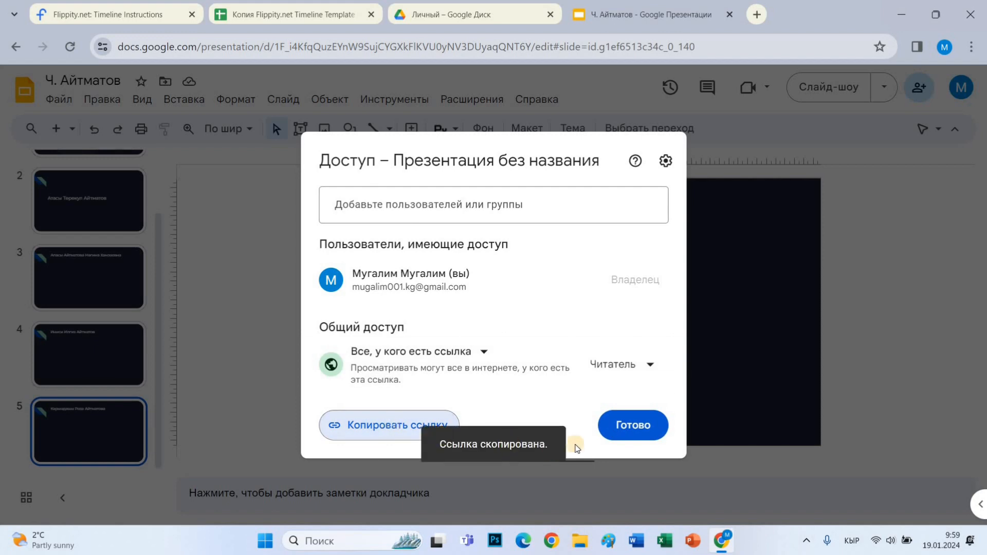
{"action": "left_click", "coordinate": [626, 427]}
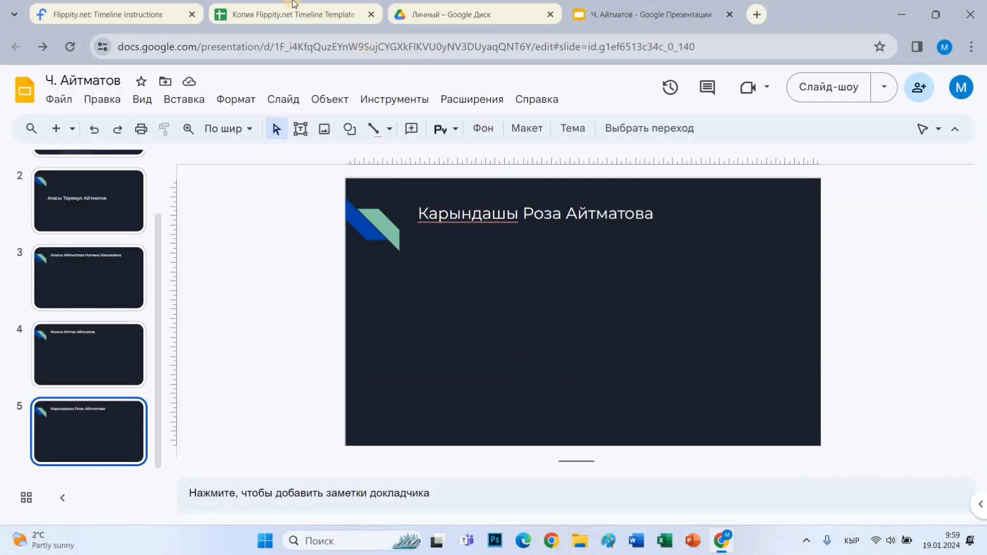
In the Google Sheets timeline template, replace the Media link in cell G2 with the copied presentation link
{"action": "left_click", "coordinate": [291, 19]}
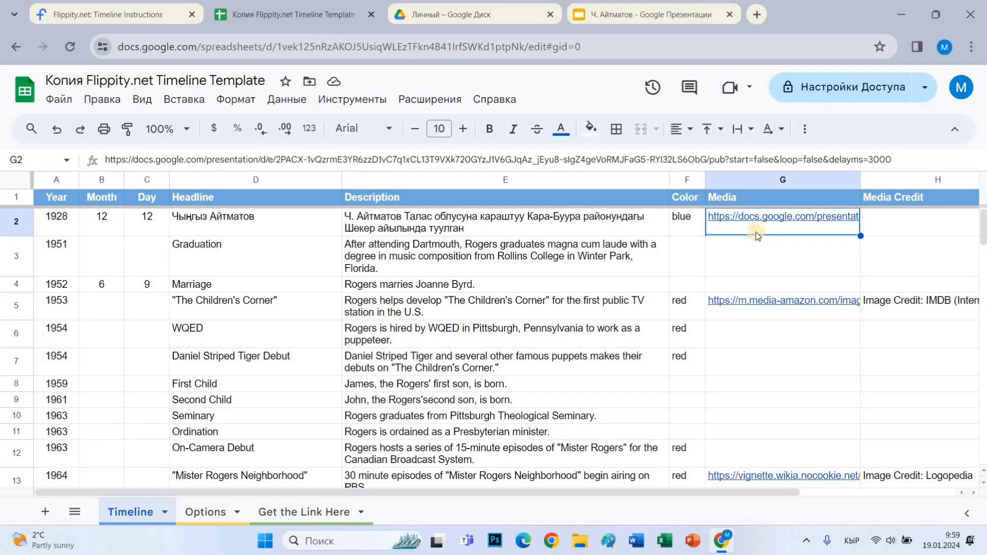
{"action": "key", "text": "Delete"}
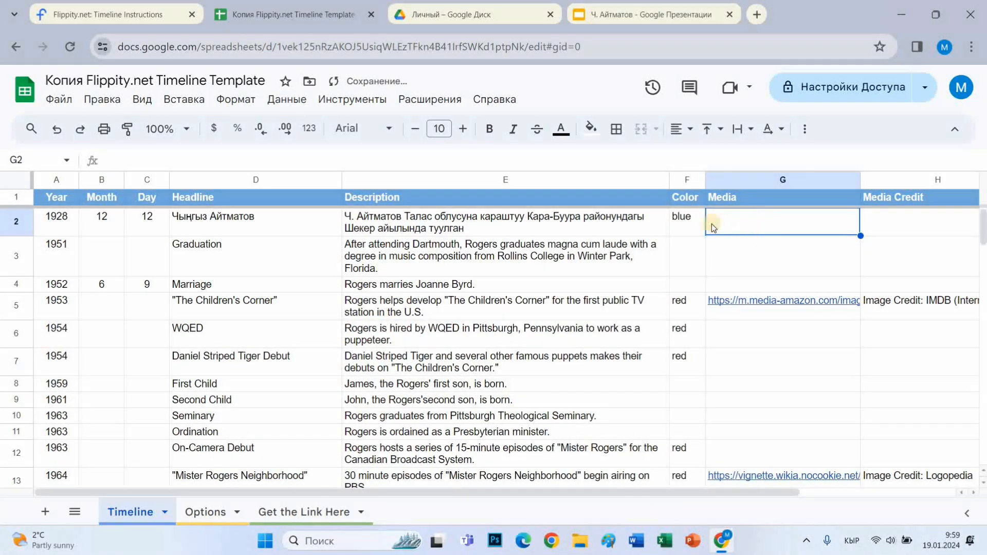
{"action": "left_click", "coordinate": [99, 100]}
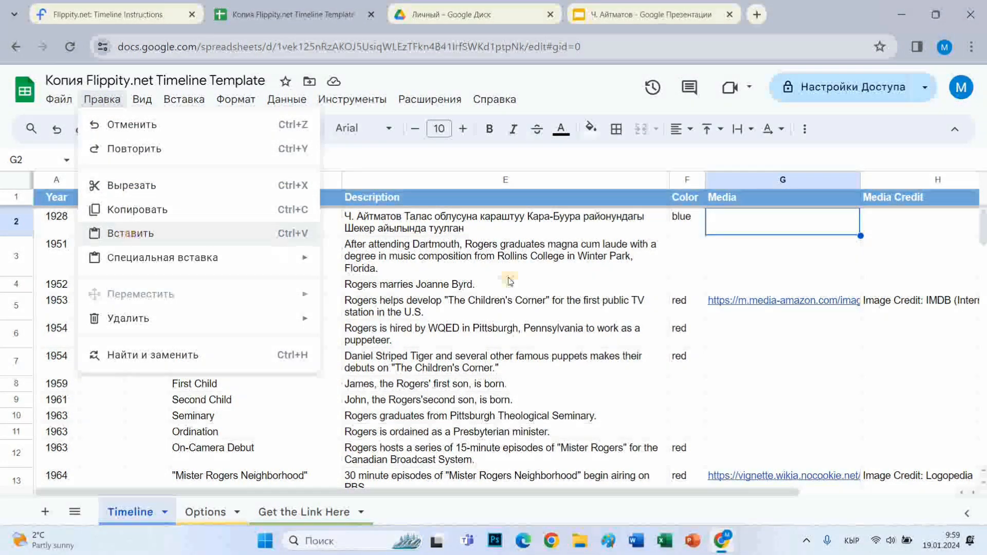
{"action": "left_click", "coordinate": [126, 234]}
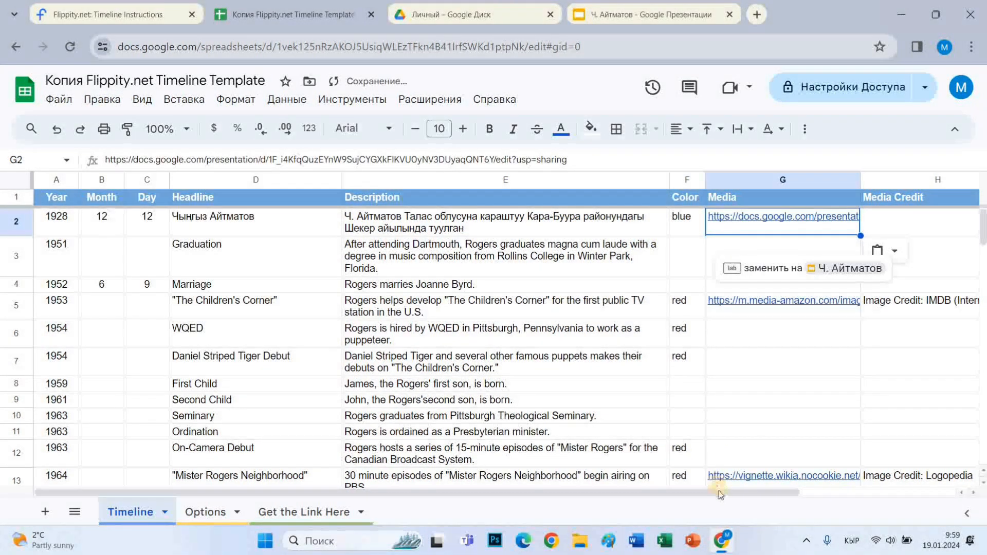
Set the year of the event in row 3 to 1954
{"action": "left_click_drag", "start_coordinate": [724, 495], "coordinate": [248, 355]}
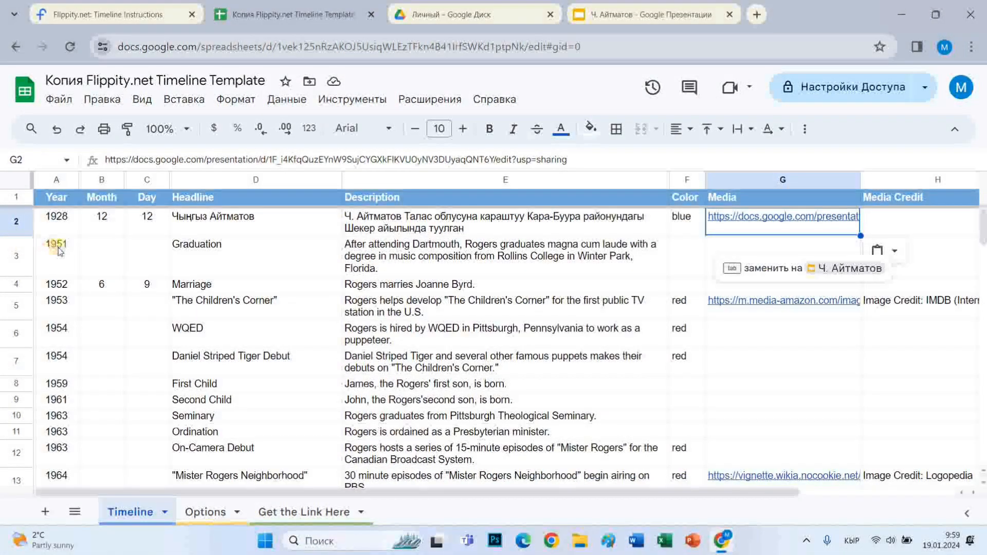
{"action": "left_click", "coordinate": [76, 248]}
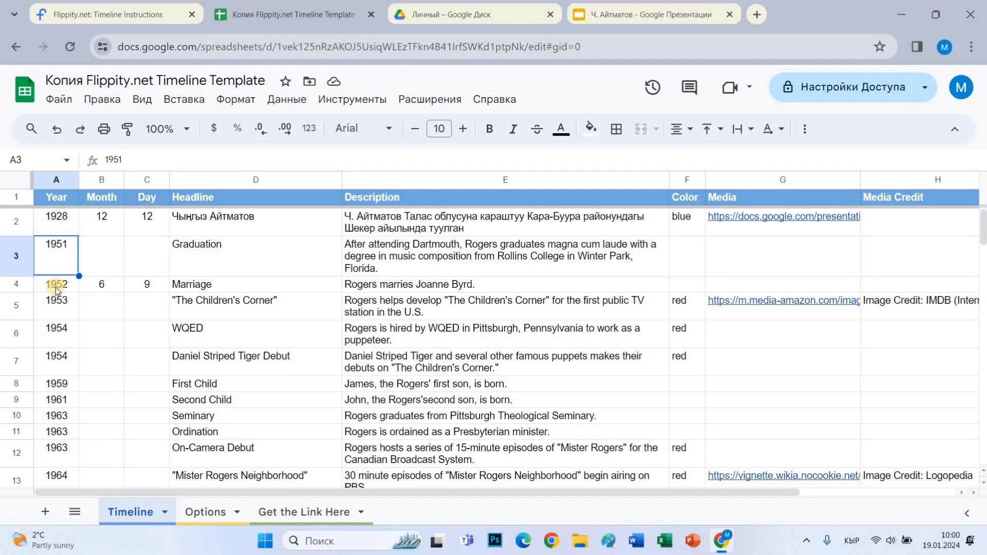
{"action": "type", "text": "1"}
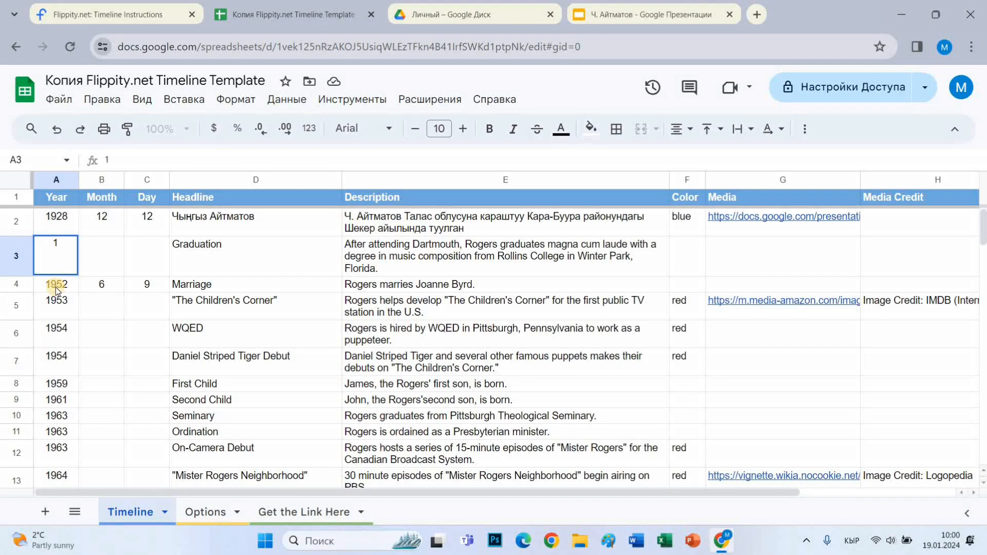
{"action": "type", "text": "954"}
{"action": "key", "text": "Tab"}
{"action": "key", "text": "Tab"}
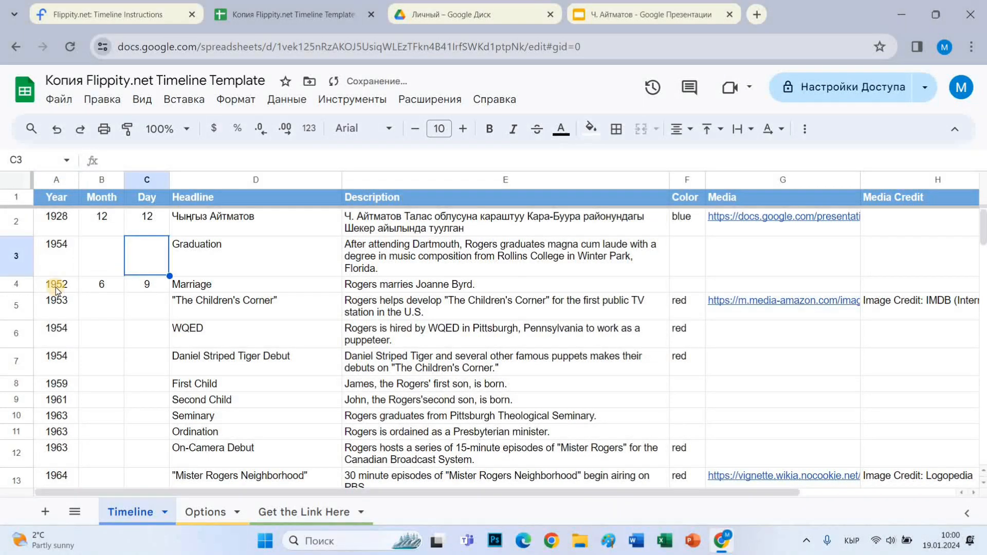
Replace the headline in row 3 with "Ч. Айтматовдун балдары"
{"action": "key", "text": "Tab"}
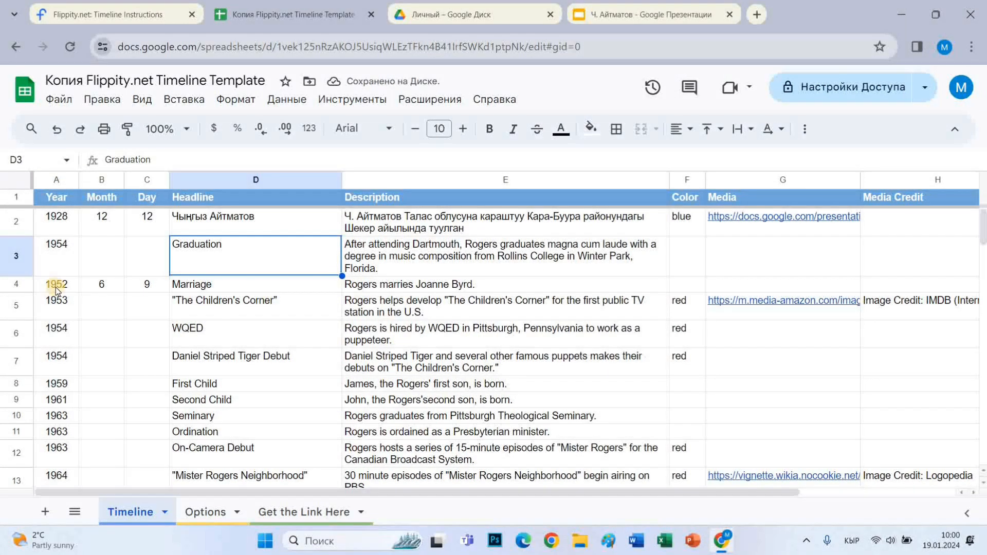
{"action": "type", "text": "Ч"}
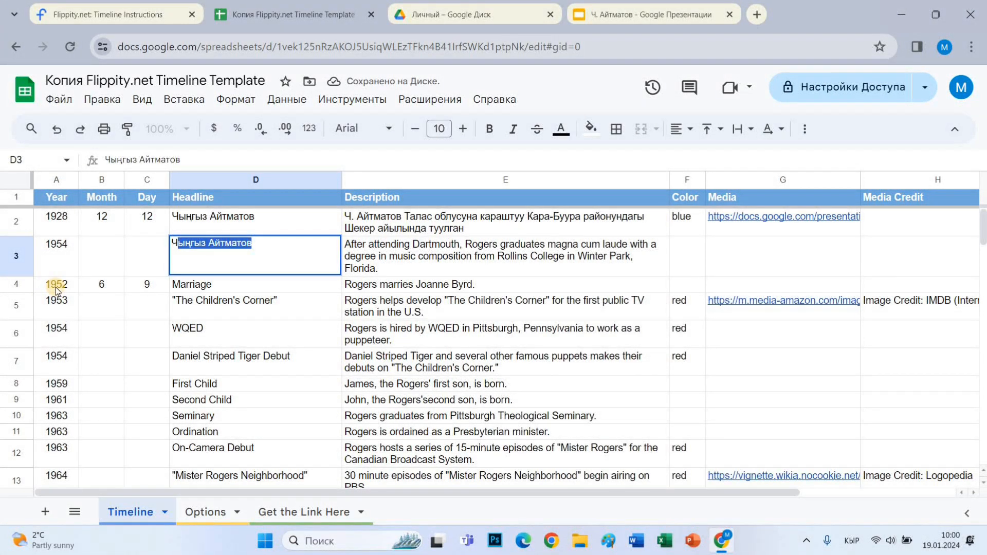
{"action": "type", "text": ". "}
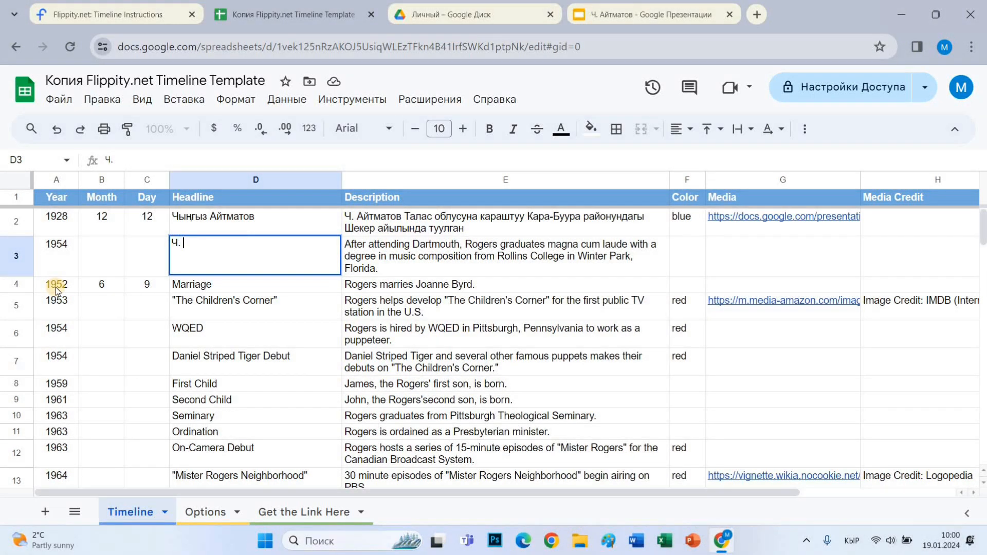
{"action": "type", "text": "Айтматовдун "}
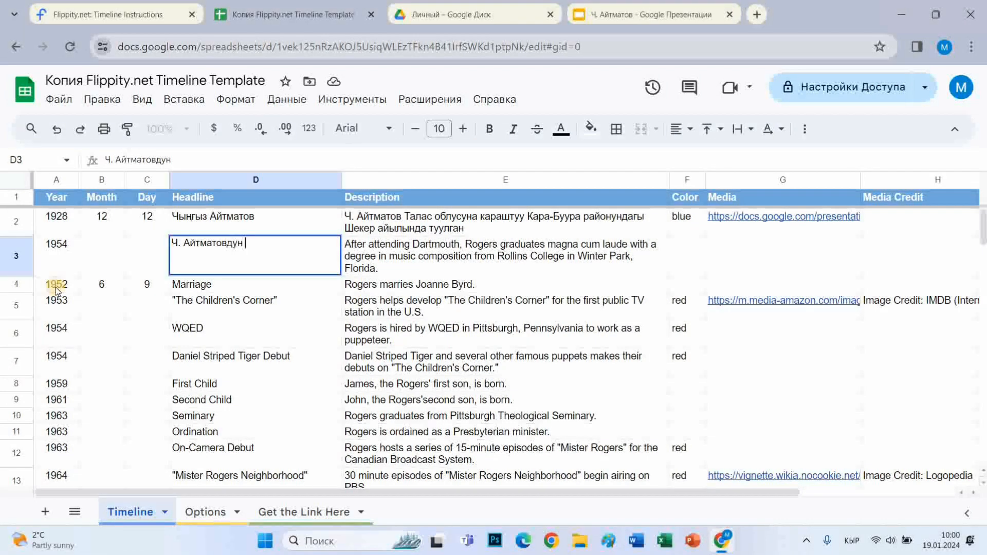
{"action": "type", "text": "балдары"}
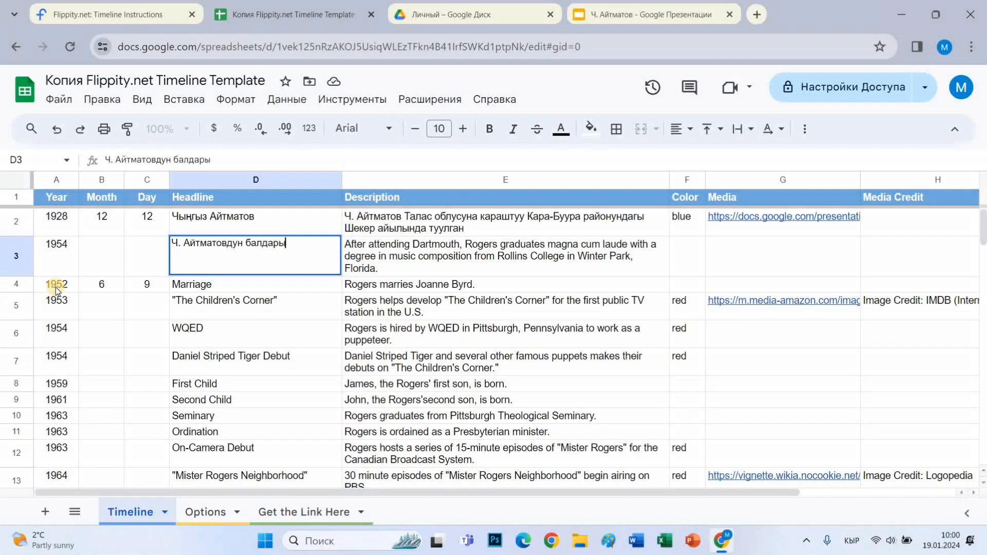
{"action": "key", "text": "Tab"}
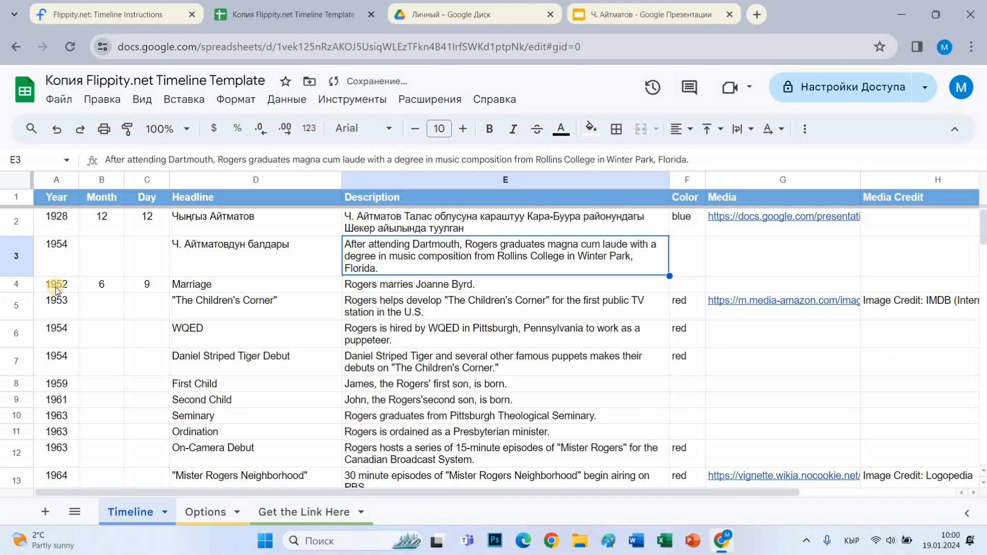
Replace the description in row 3 with "Санжар аттуу уулдуу болот"
{"action": "type", "text": "Сан"}
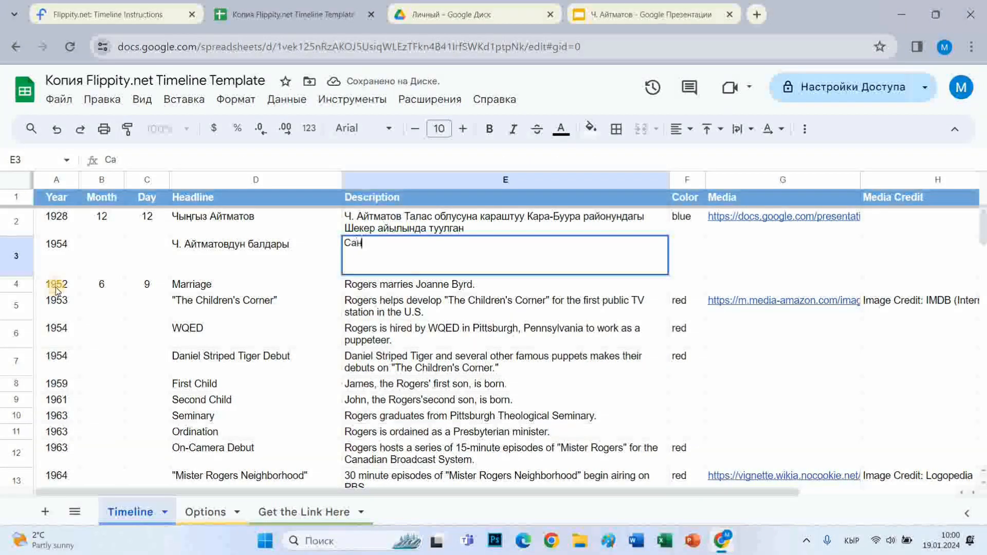
{"action": "type", "text": "жар"}
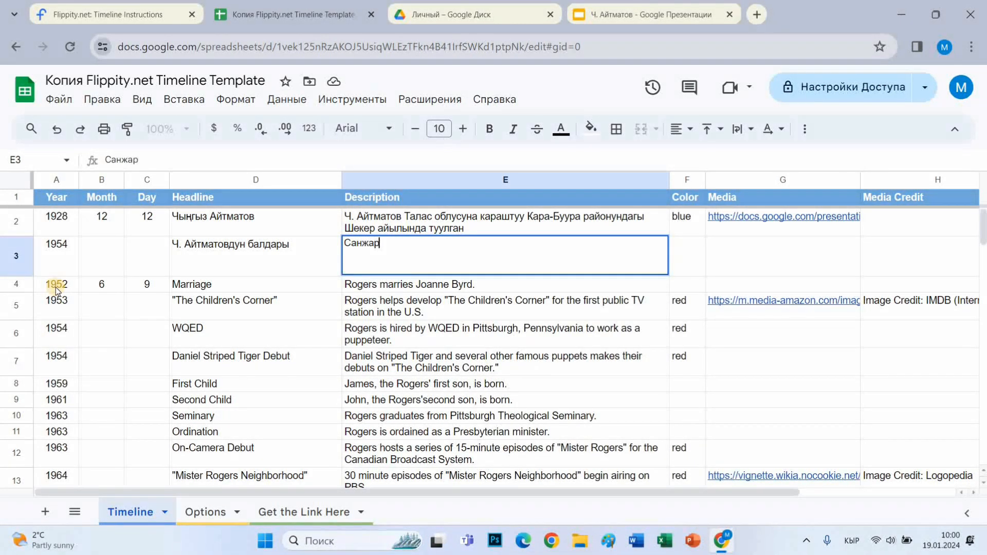
{"action": "type", "text": " аттуу уулдуу "}
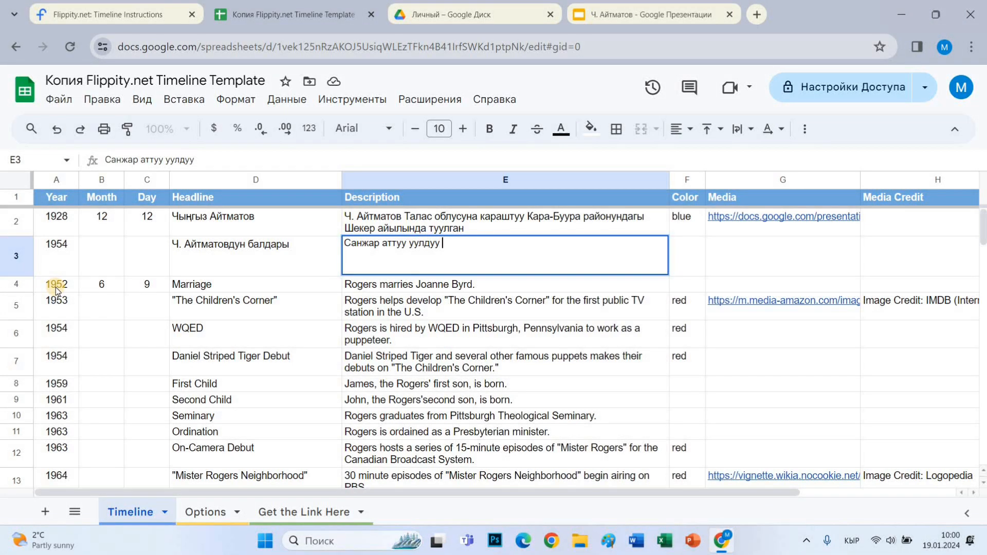
{"action": "type", "text": "болот"}
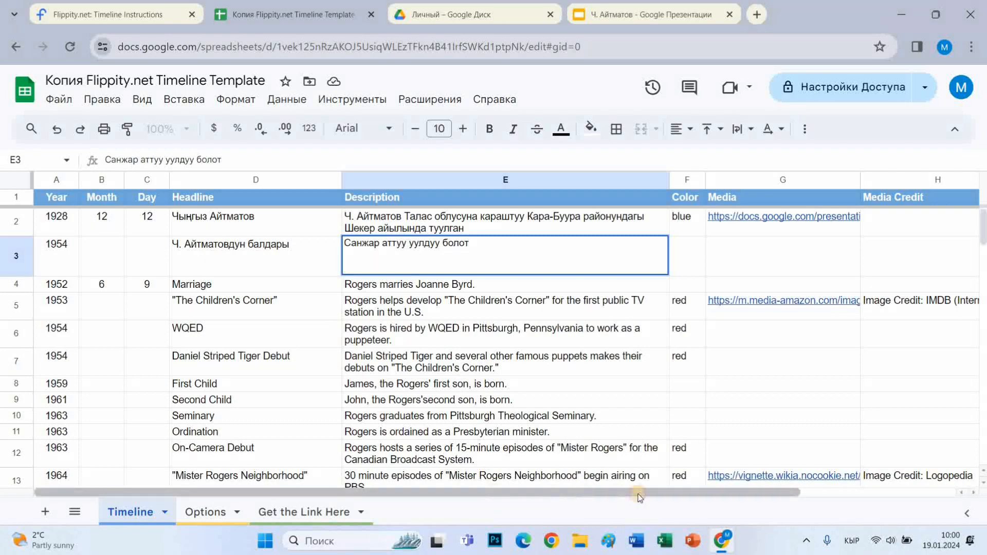
Clear the Rollins College address from the Link column of row 3
{"action": "scroll", "coordinate": [678, 496], "scroll_direction": "right", "scroll_amount": 4}
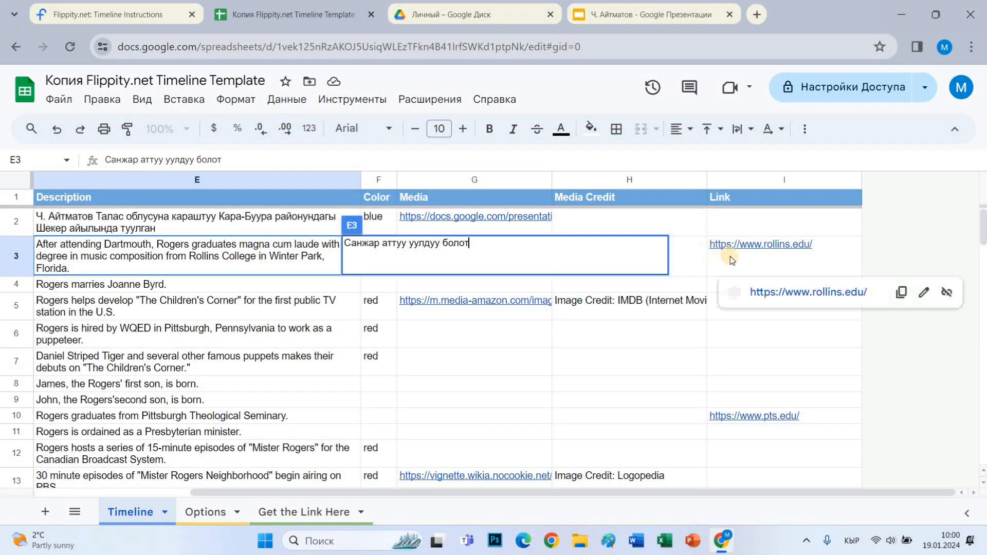
{"action": "left_click", "coordinate": [741, 266]}
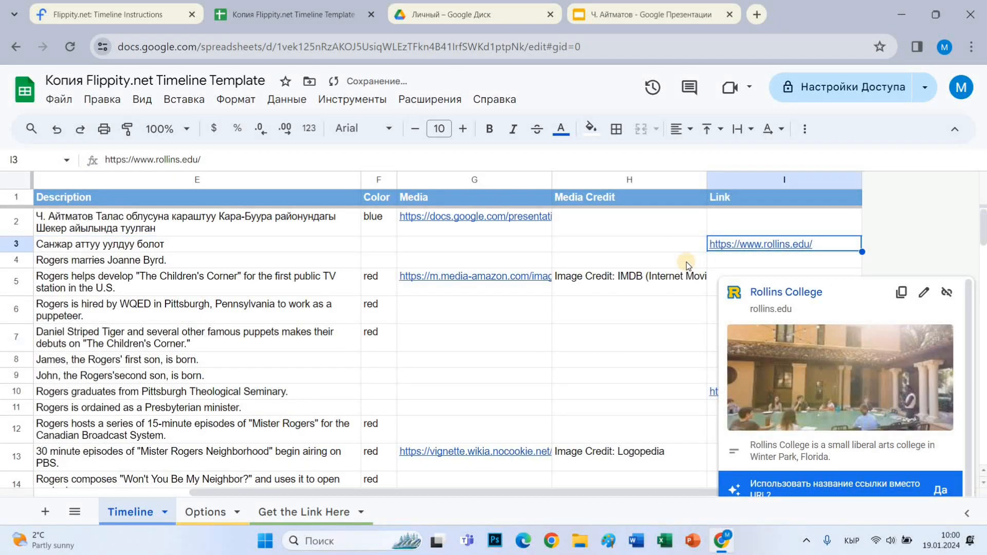
{"action": "key", "text": "Delete"}
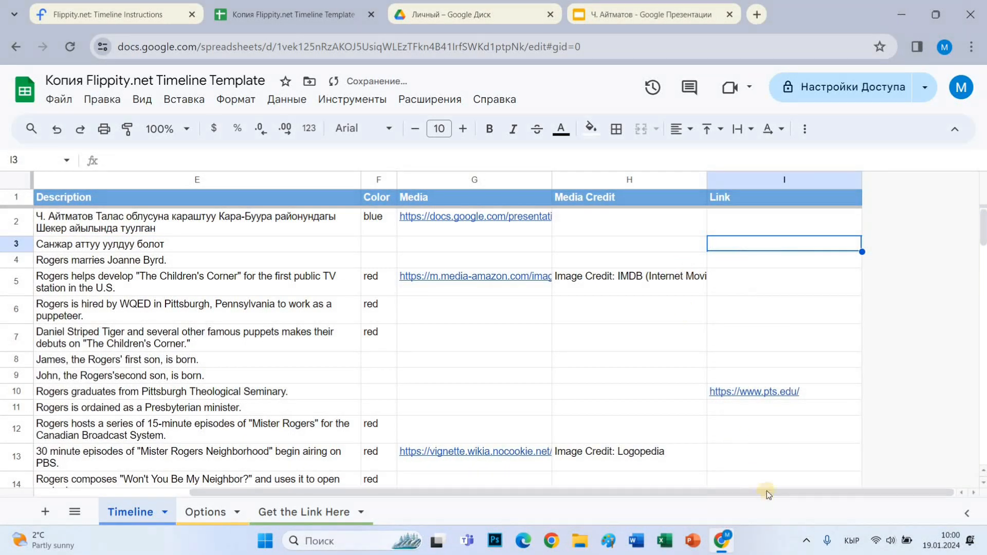
{"action": "left_click_drag", "start_coordinate": [529, 490], "coordinate": [376, 489]}
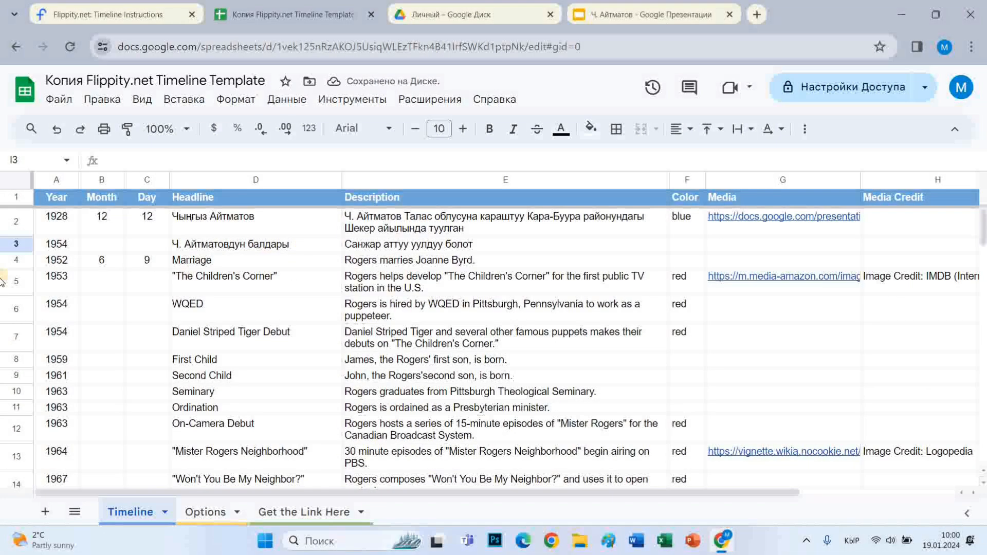
Set the year in row 4 to 1959 and clear that row's month and day
{"action": "left_click", "coordinate": [60, 262]}
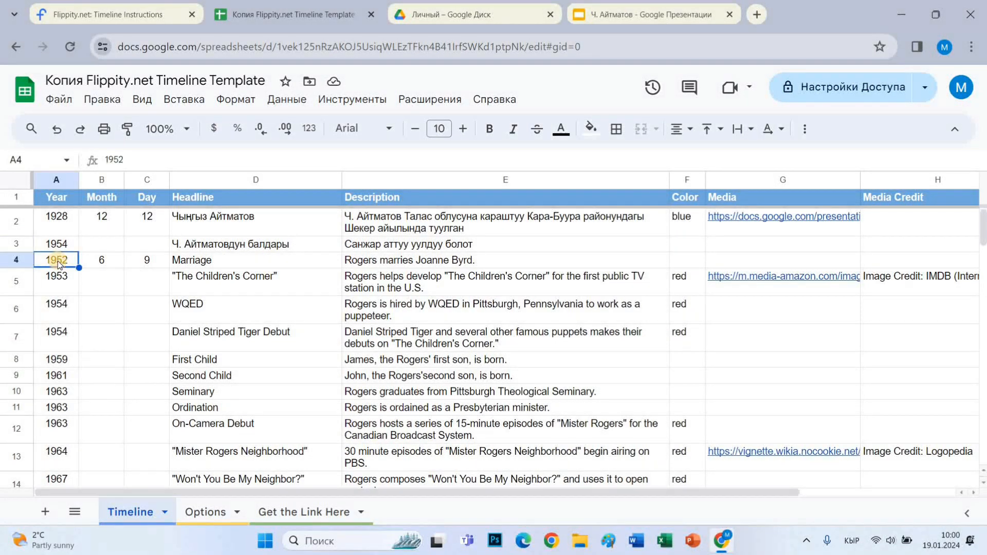
{"action": "type", "text": "1959"}
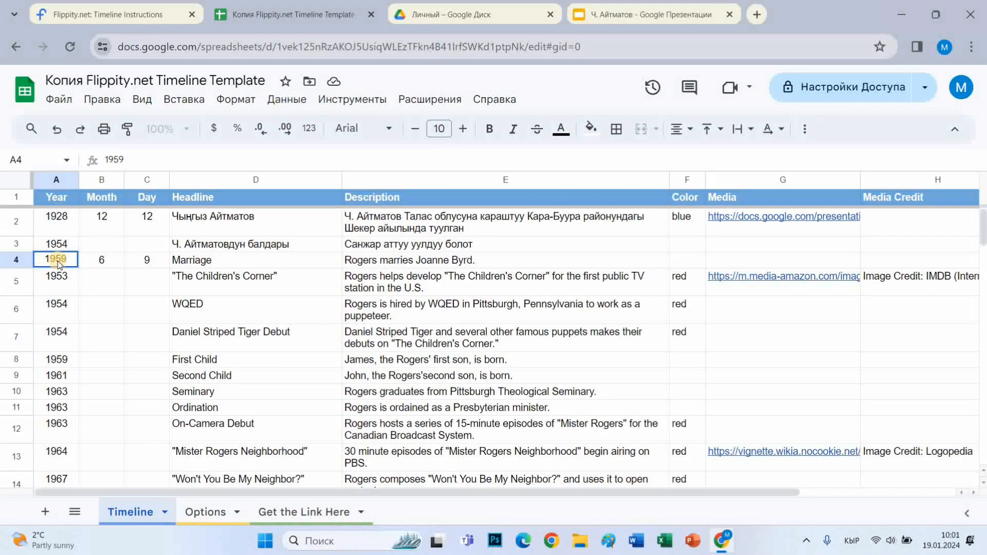
{"action": "key", "text": "Tab"}
{"action": "key", "text": "Delete"}
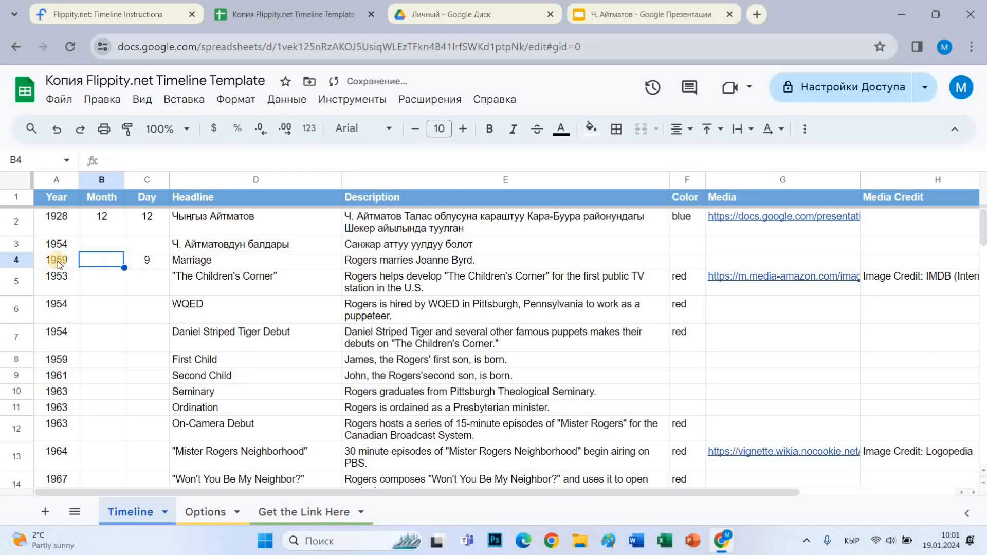
{"action": "key", "text": "Tab"}
{"action": "key", "text": "Delete"}
{"action": "key", "text": "Tab"}
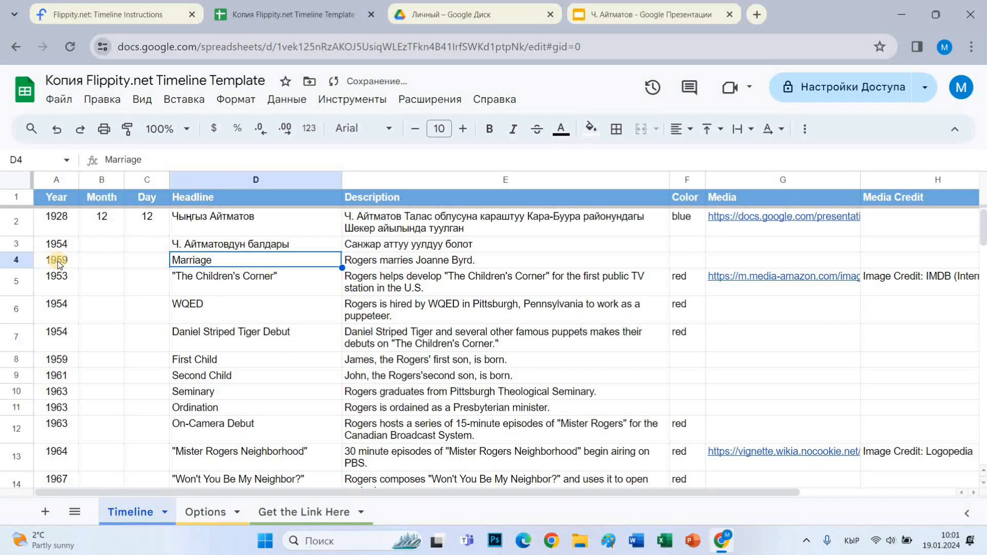
Replace row 4's headline with "Ч. Айтматовдун балдары" and its description with "Аскар аттуу уулдуу болот"
{"action": "type", "text": "Ч. Айтматовдун балдары"}
{"action": "key", "text": "Tab"}
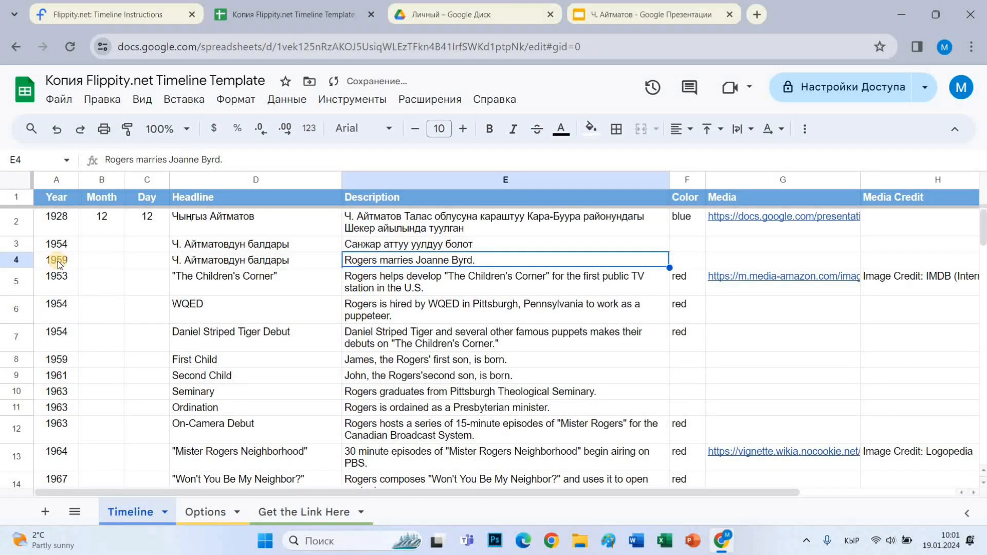
{"action": "type", "text": "Аскар "}
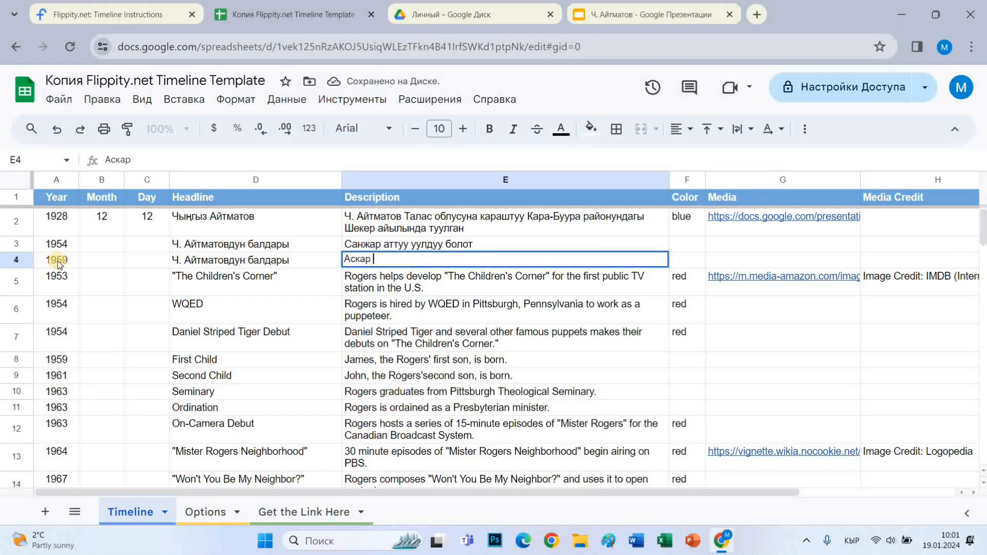
{"action": "type", "text": "аттуу "}
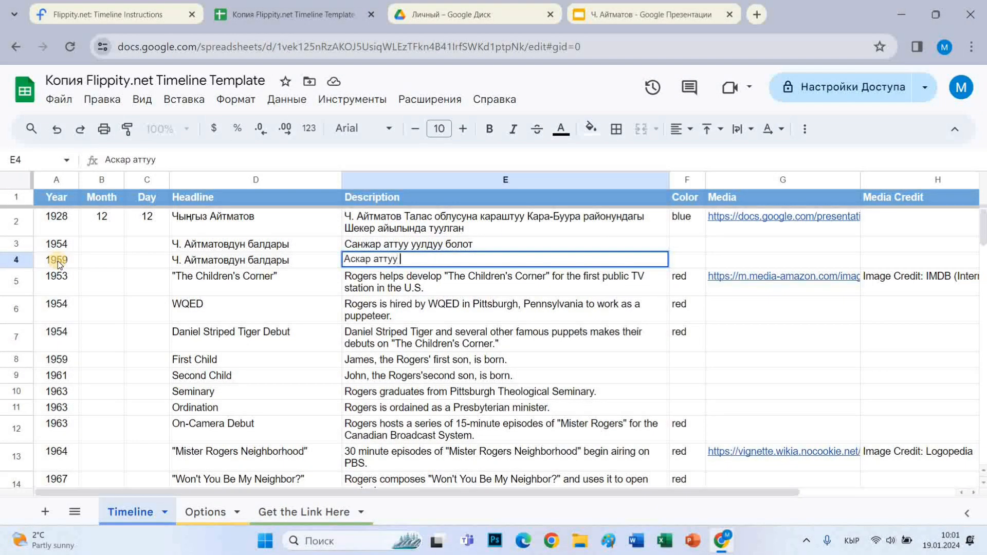
{"action": "type", "text": "уулдуу болот"}
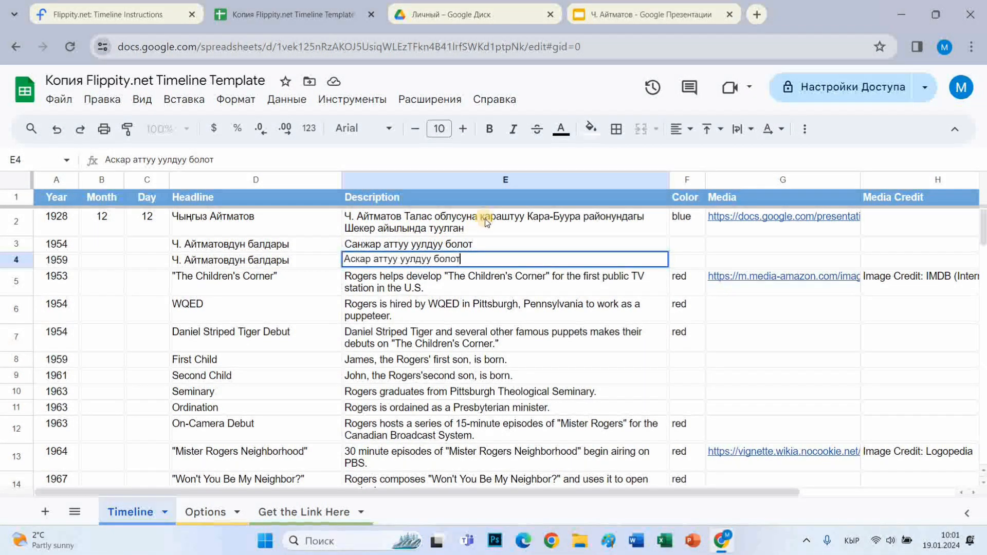
{"action": "left_click", "coordinate": [500, 227]}
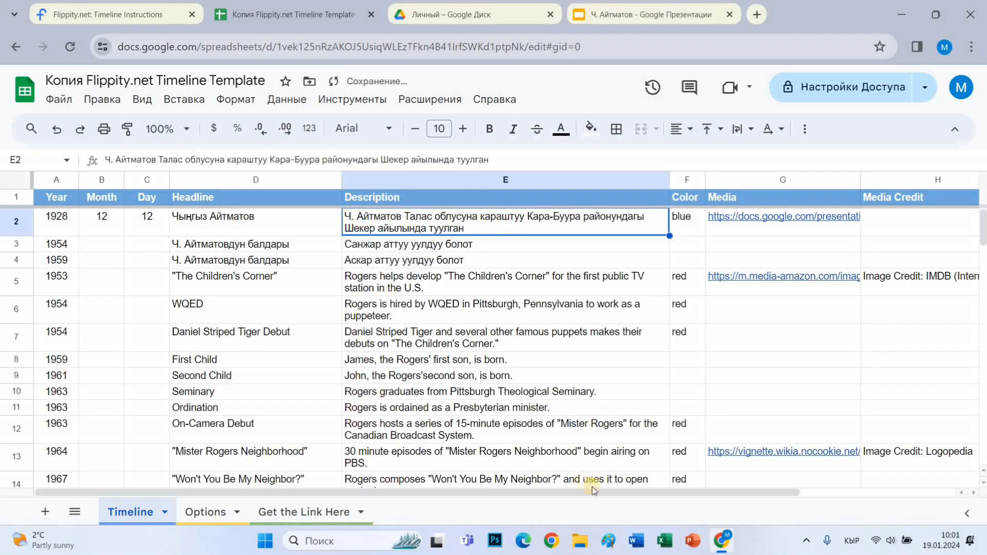
Search Google for "ч. айтматовдун омур баяны" in a new browser tab
{"action": "left_click_drag", "start_coordinate": [634, 493], "coordinate": [769, 494]}
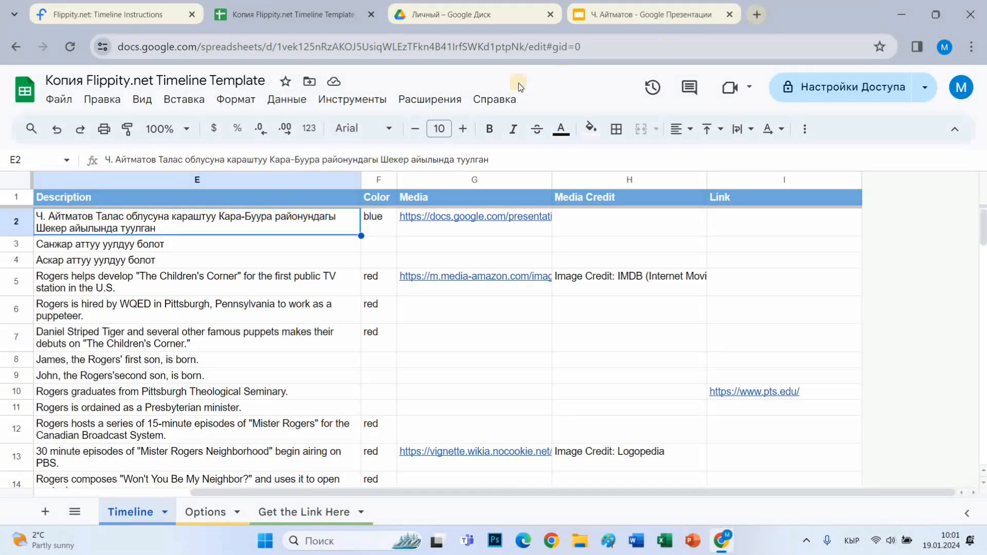
{"action": "left_click", "coordinate": [760, 19]}
{"action": "left_click", "coordinate": [468, 59]}
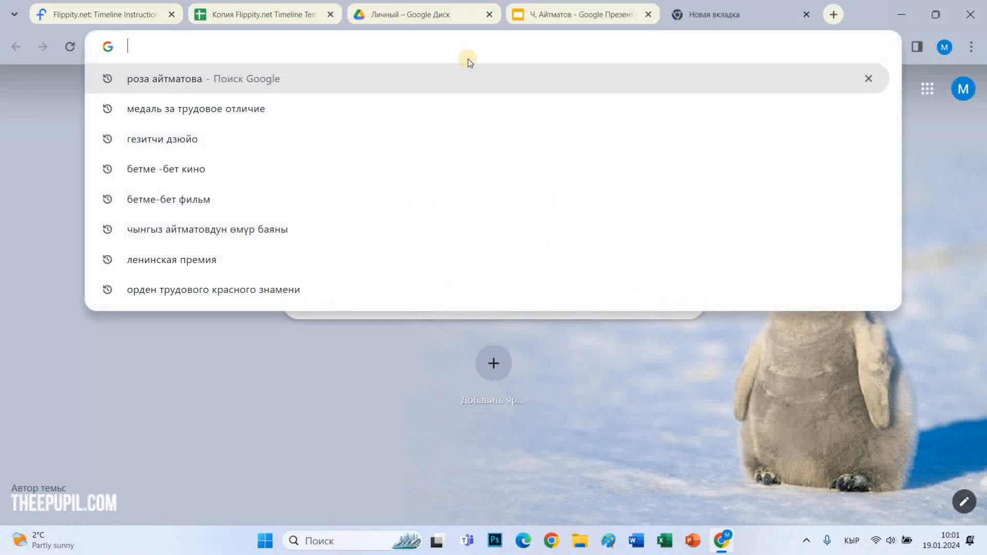
{"action": "type", "text": "Ч. Айтматовдун айкели"}
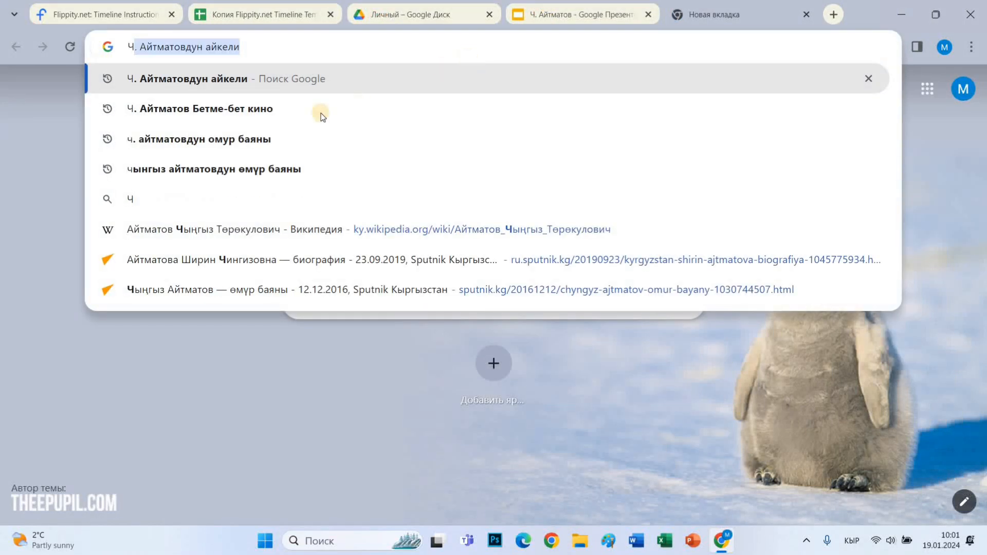
{"action": "left_click", "coordinate": [250, 142]}
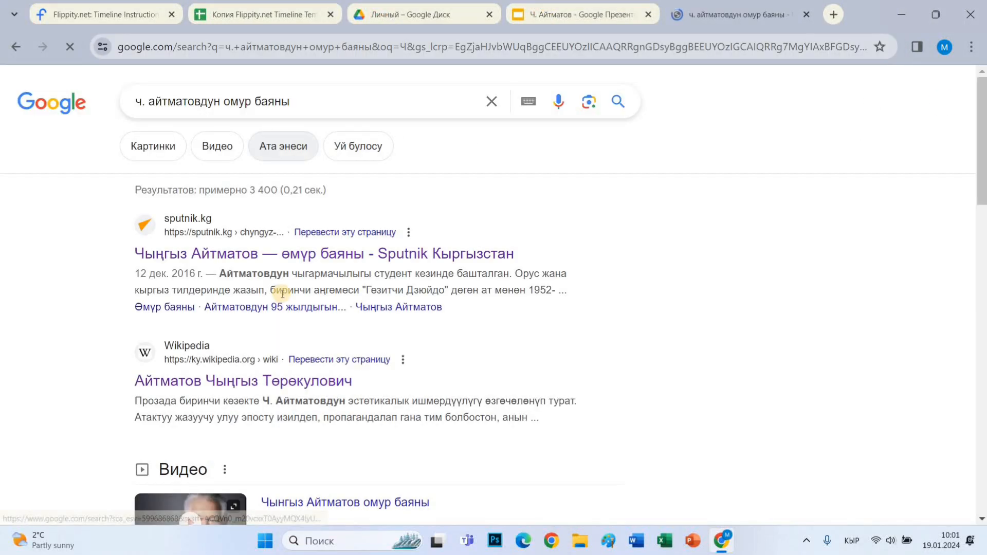
Open the Kyrgyz Wikipedia article on Чыңгыз Айтматов from the results and copy its web address
{"action": "scroll", "coordinate": [298, 287], "scroll_direction": "down", "scroll_amount": 2}
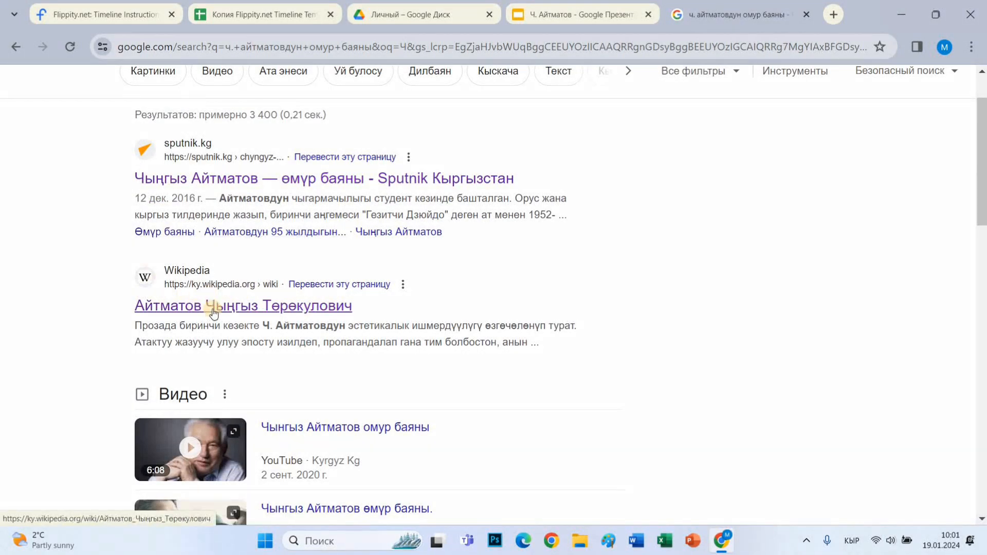
{"action": "left_click", "coordinate": [325, 299]}
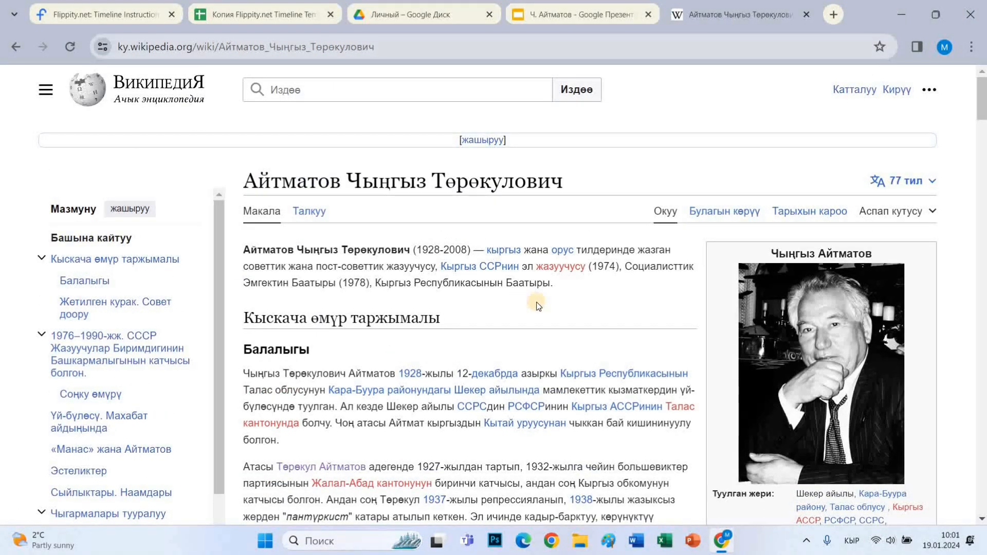
{"action": "scroll", "coordinate": [538, 305], "scroll_direction": "down", "scroll_amount": 3}
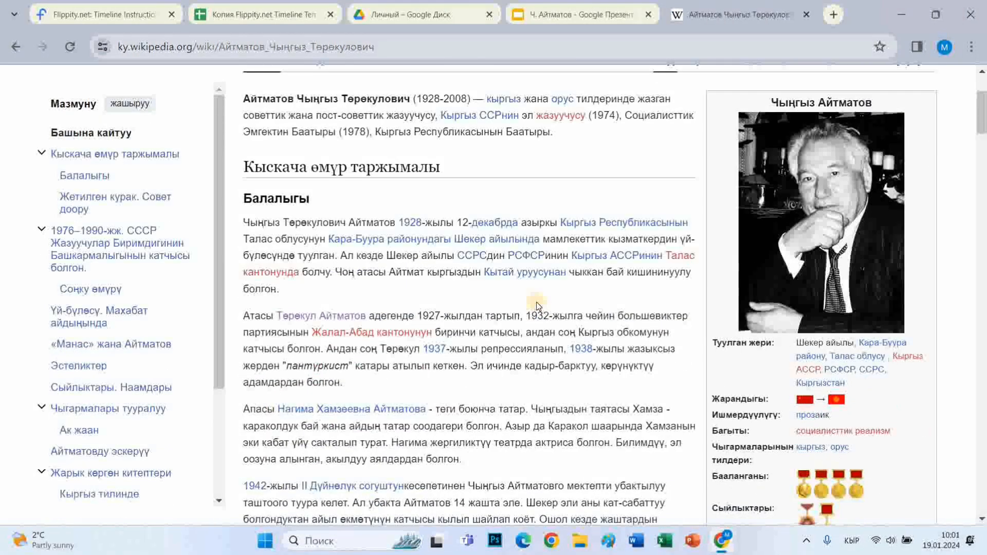
{"action": "scroll", "coordinate": [536, 301], "scroll_direction": "up", "scroll_amount": 3}
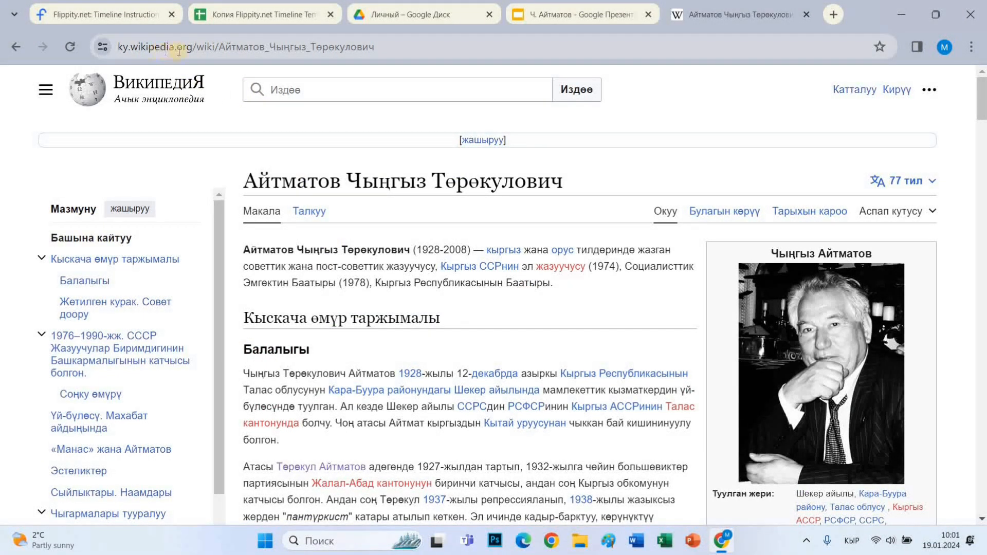
{"action": "right_click", "coordinate": [206, 47]}
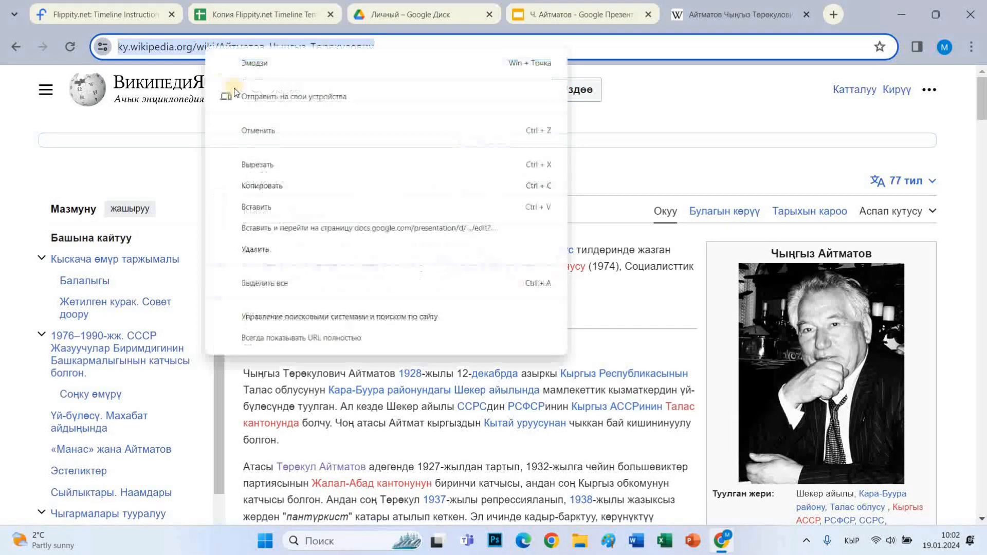
{"action": "left_click", "coordinate": [269, 187]}
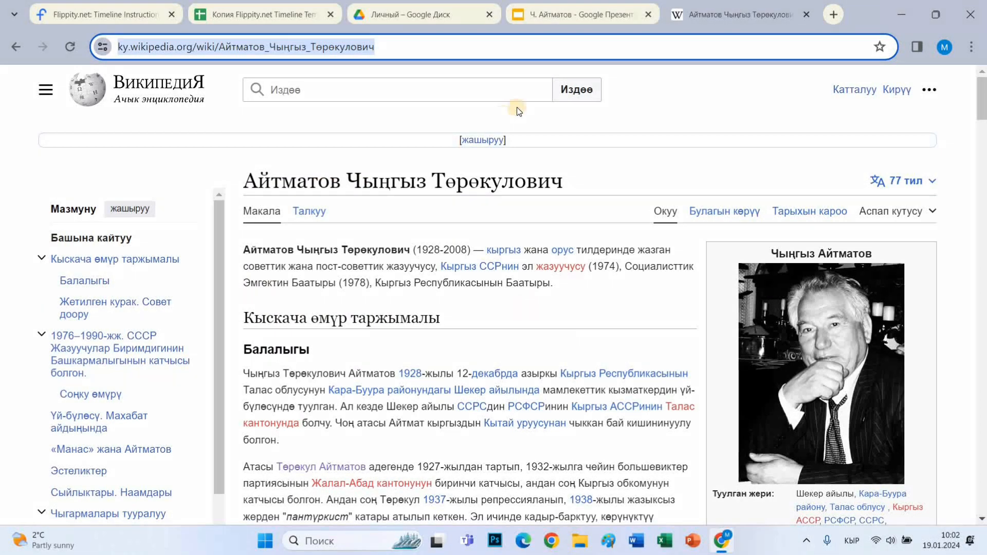
Paste the copied Wikipedia address into the Link cell of row 2 in the timeline spreadsheet
{"action": "left_click", "coordinate": [272, 17]}
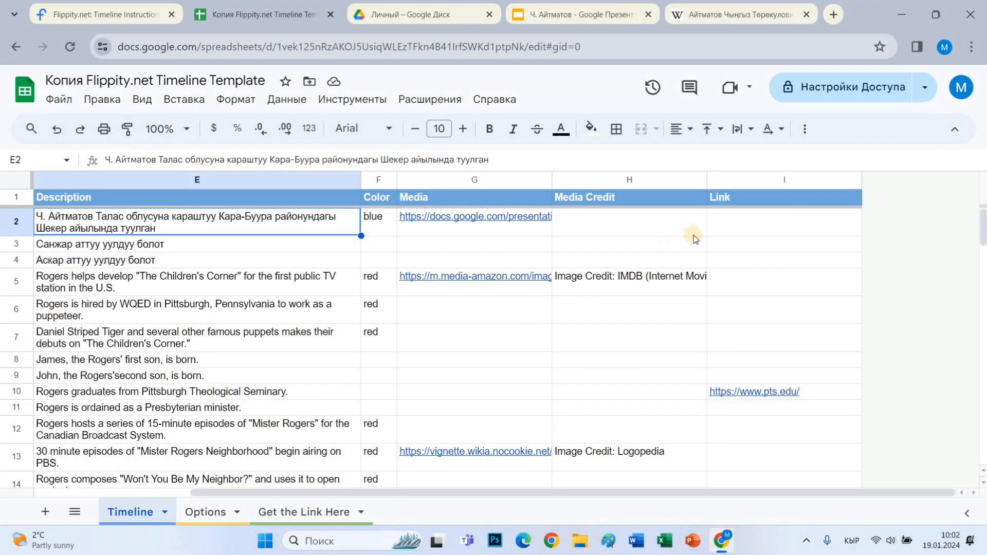
{"action": "left_click", "coordinate": [723, 218]}
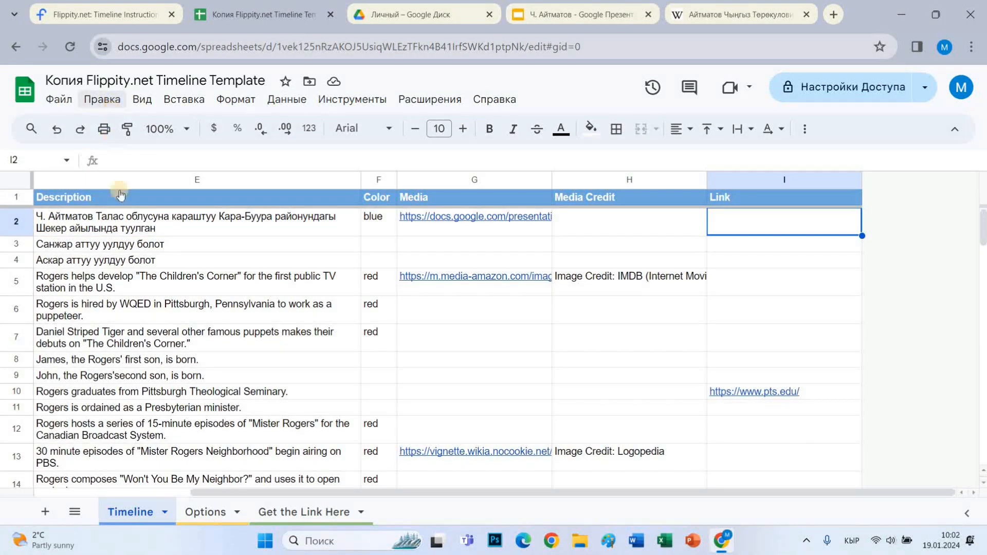
{"action": "left_click", "coordinate": [104, 101]}
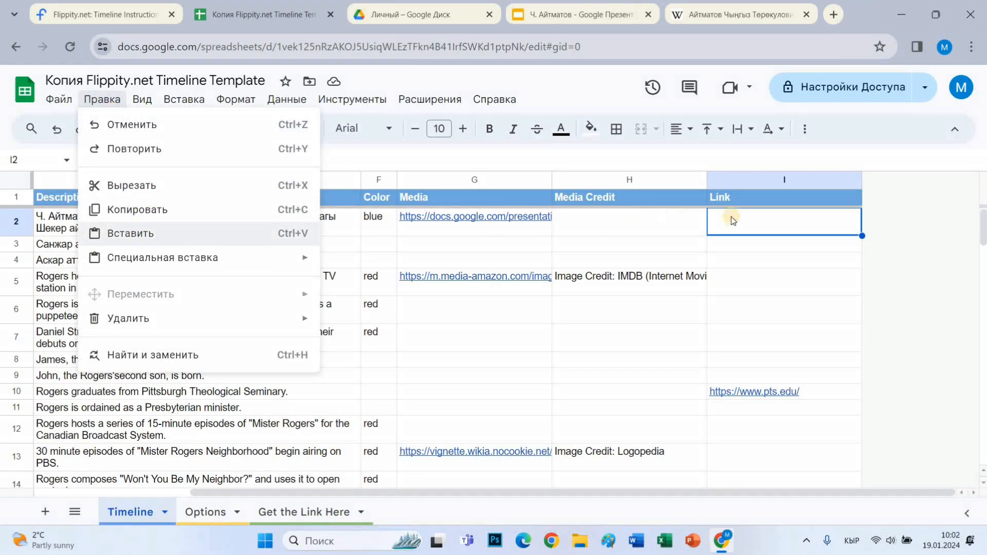
{"action": "left_click", "coordinate": [752, 218]}
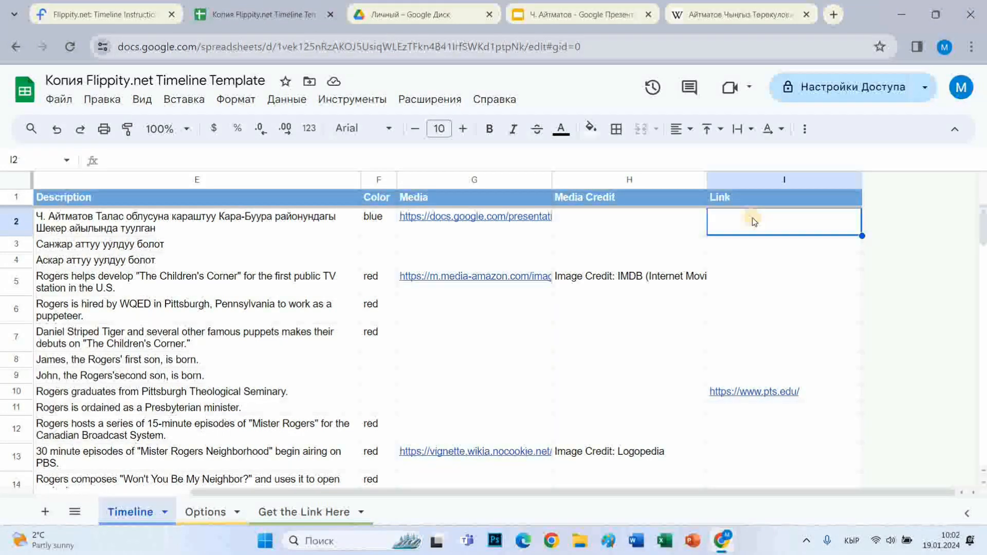
{"action": "right_click", "coordinate": [752, 217]}
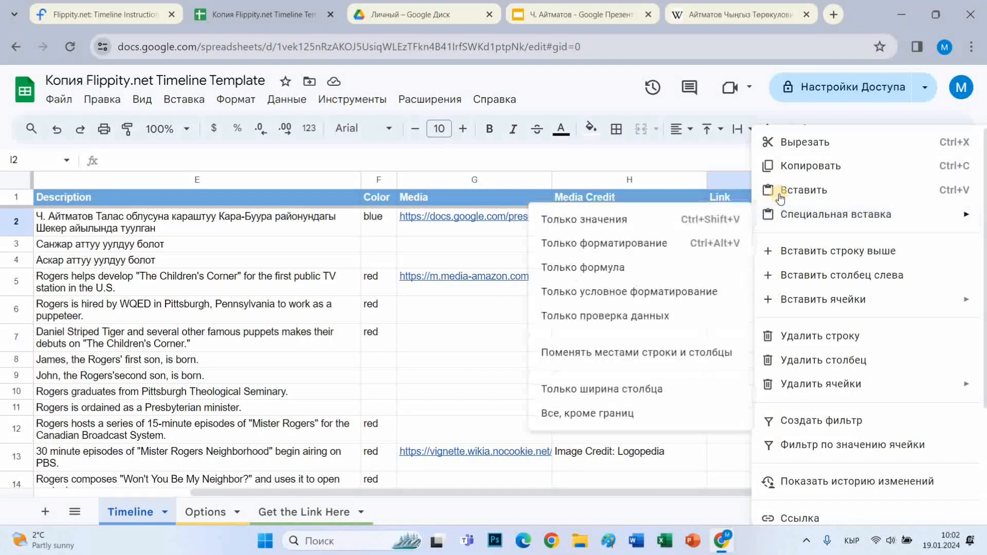
{"action": "left_click", "coordinate": [782, 191]}
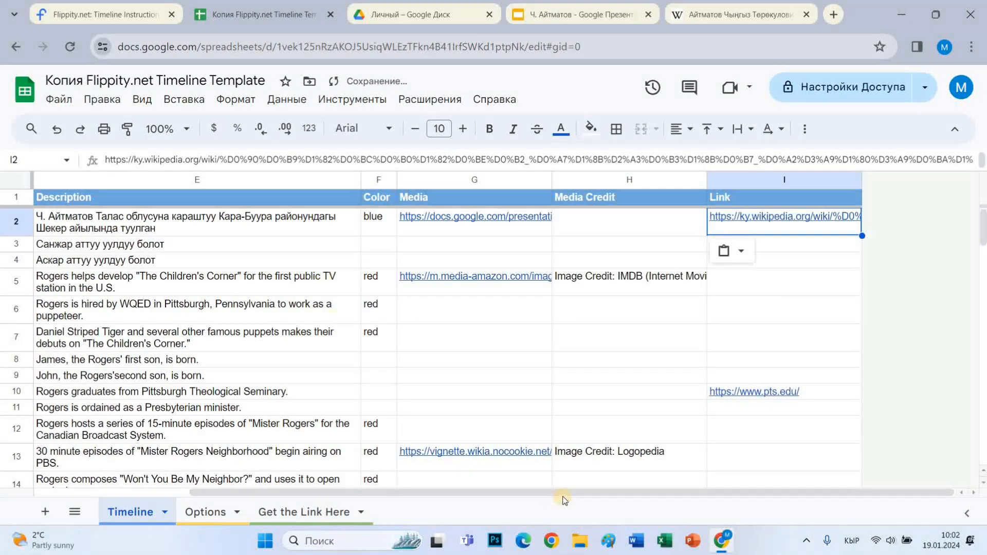
Fill in the year, month and day of the daughter's birth in row 5
{"action": "left_click_drag", "start_coordinate": [561, 492], "coordinate": [39, 281]}
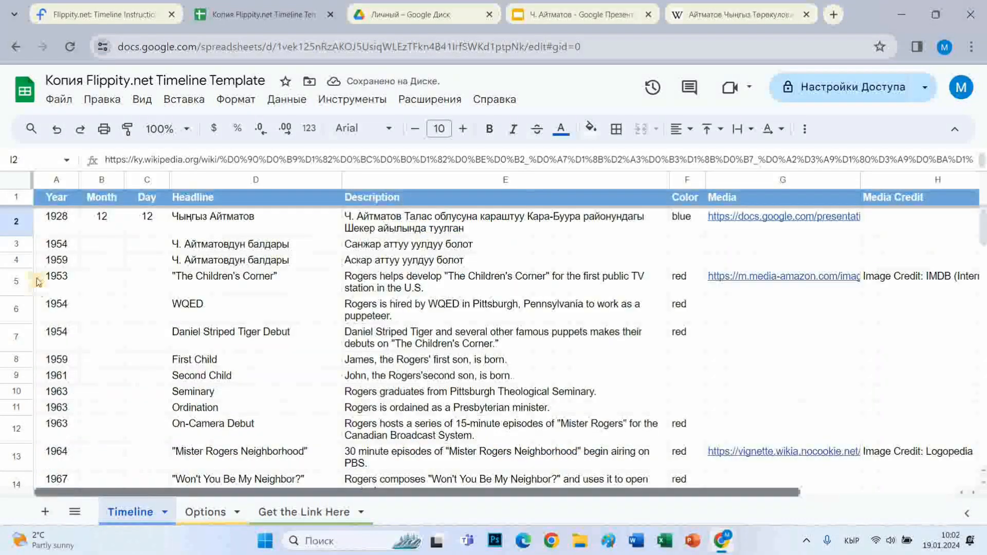
{"action": "left_click", "coordinate": [60, 261]}
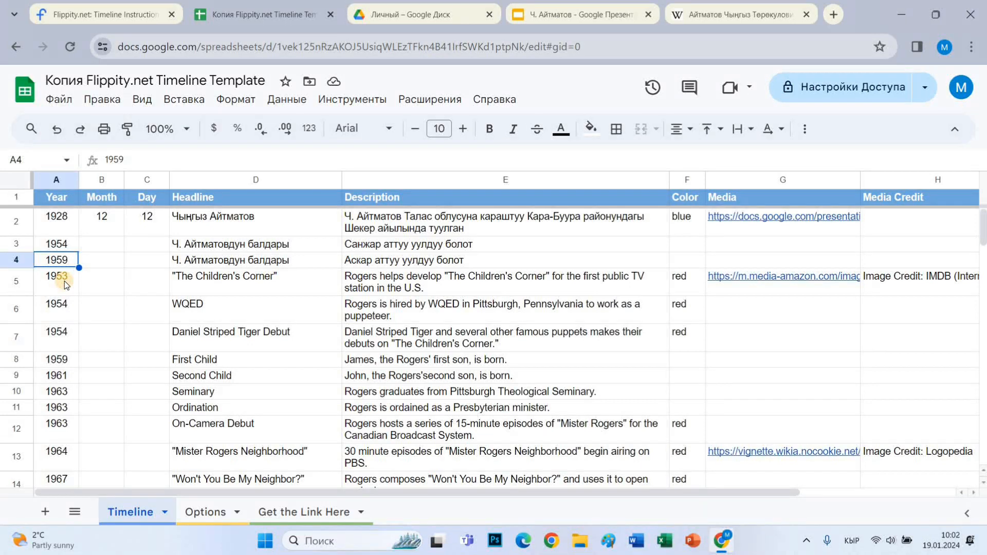
{"action": "left_click", "coordinate": [66, 284]}
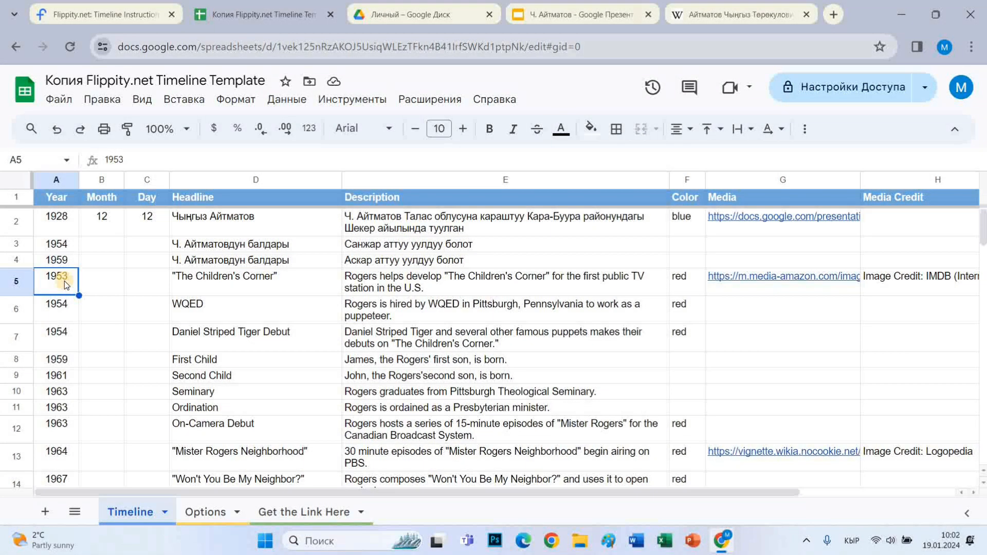
{"action": "type", "text": "1977"}
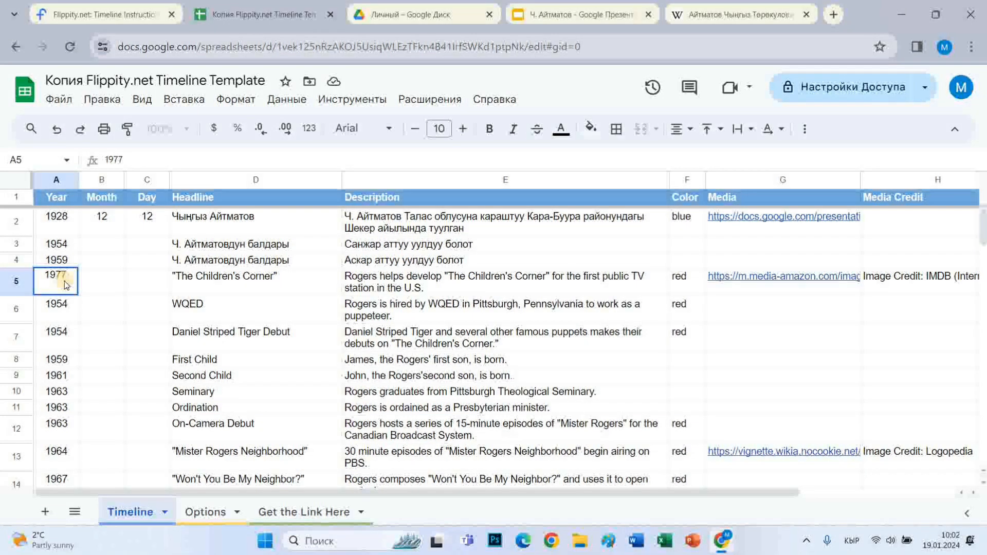
{"action": "key", "text": "Tab"}
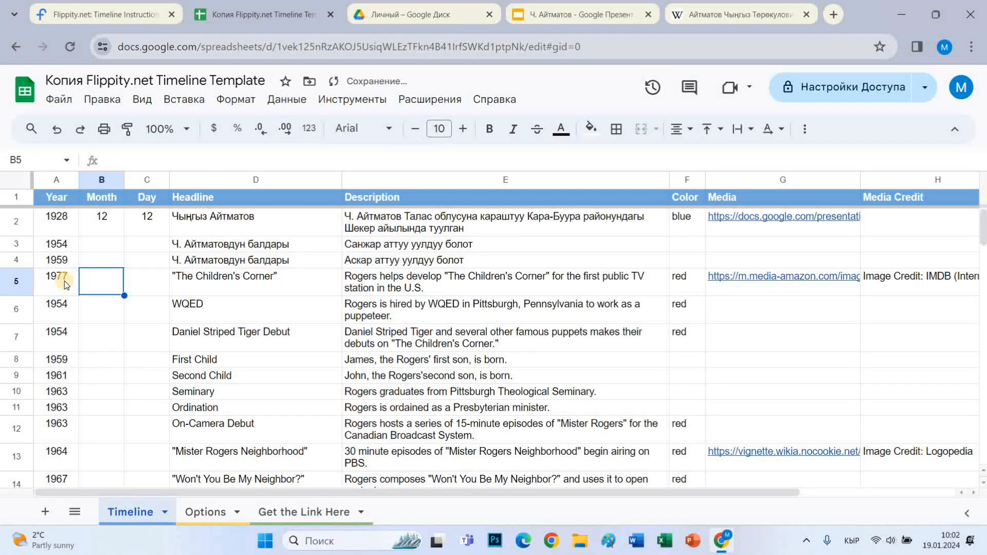
{"action": "type", "text": "7"}
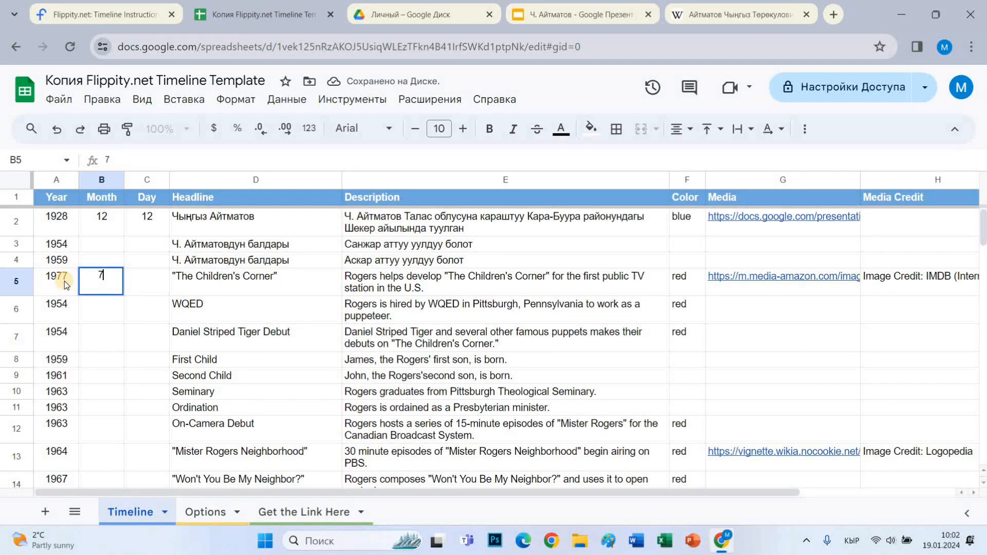
{"action": "key", "text": "Tab"}
{"action": "type", "text": "28"}
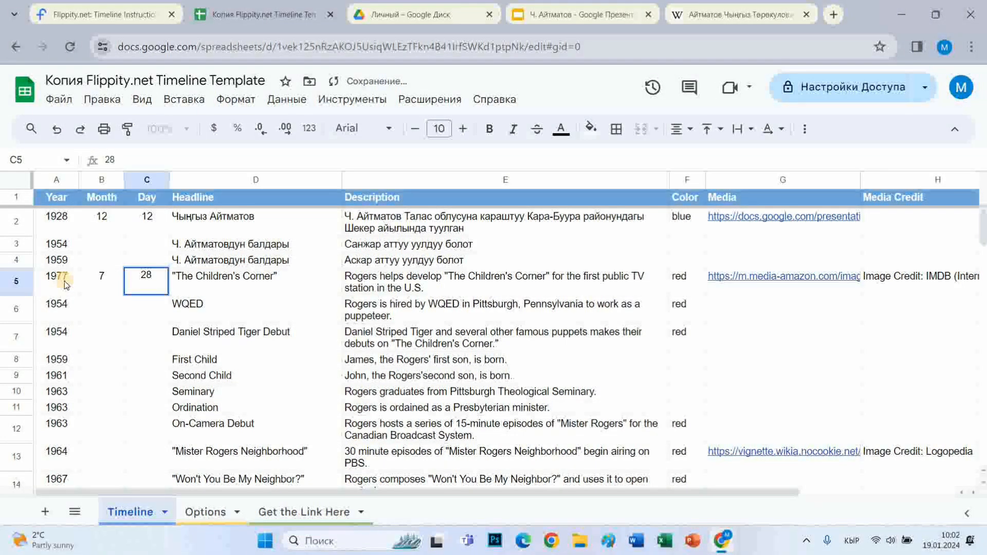
Fill in row 5 with the headline "Ч. Айтматовдун балдары" and the description "Ширин аттуу кыздуу болот"
{"action": "key", "text": "Tab"}
{"action": "type", "text": "Ч."}
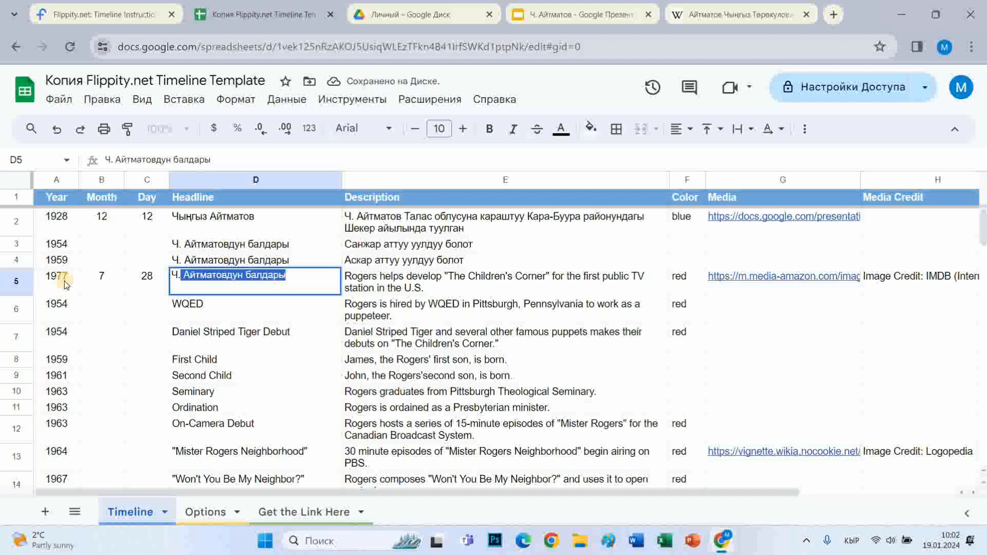
{"action": "key", "text": "Tab"}
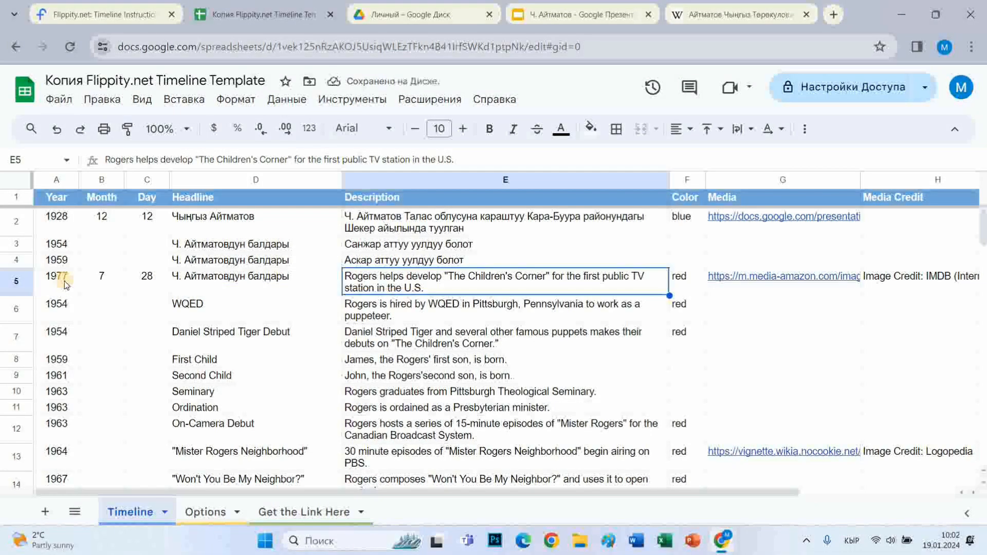
{"action": "type", "text": "Шири"}
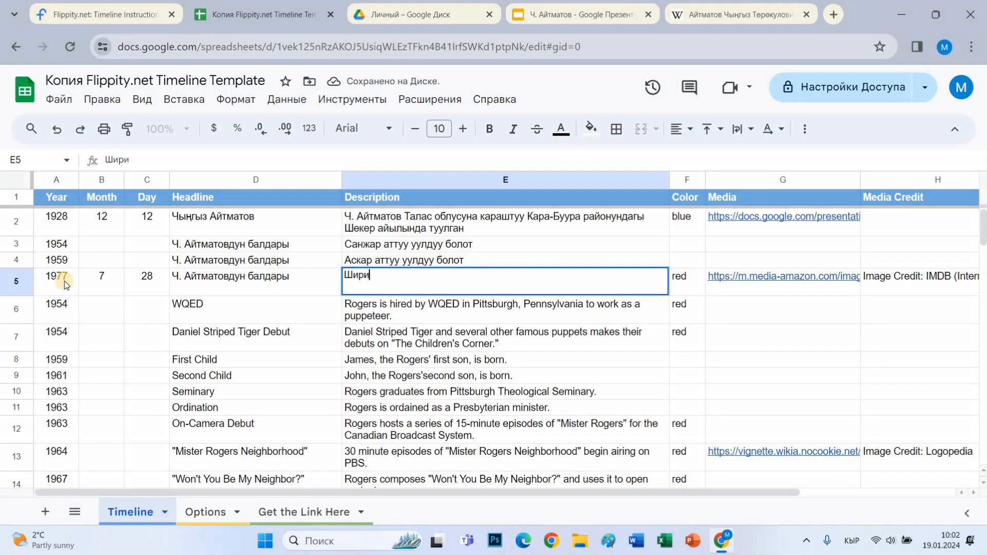
{"action": "type", "text": "н аттуу "}
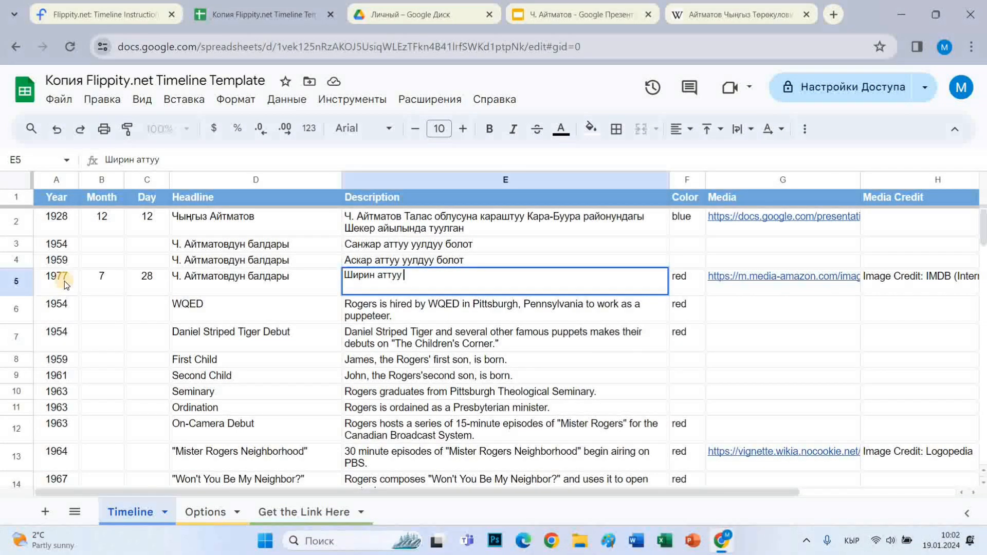
{"action": "type", "text": "кыздуу болот"}
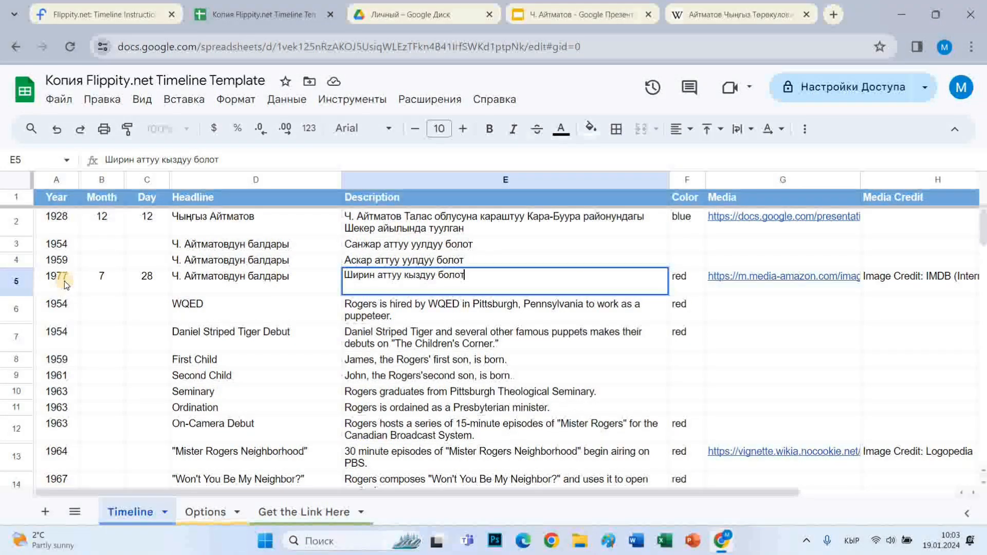
Clear the leftover template image address and credit from the Media and Media Credit cells of row 5
{"action": "key", "text": "Tab"}
{"action": "key", "text": "Tab"}
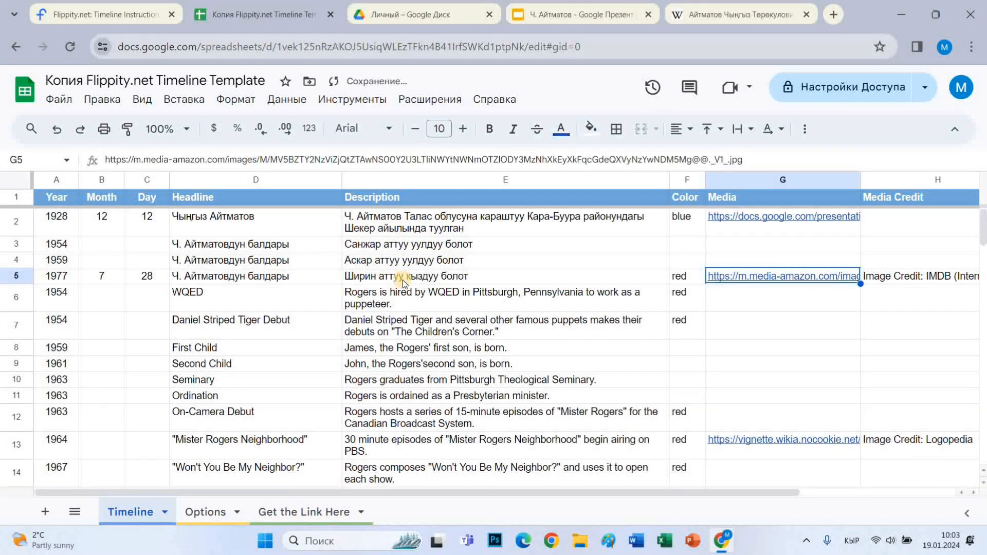
{"action": "key", "text": "Delete"}
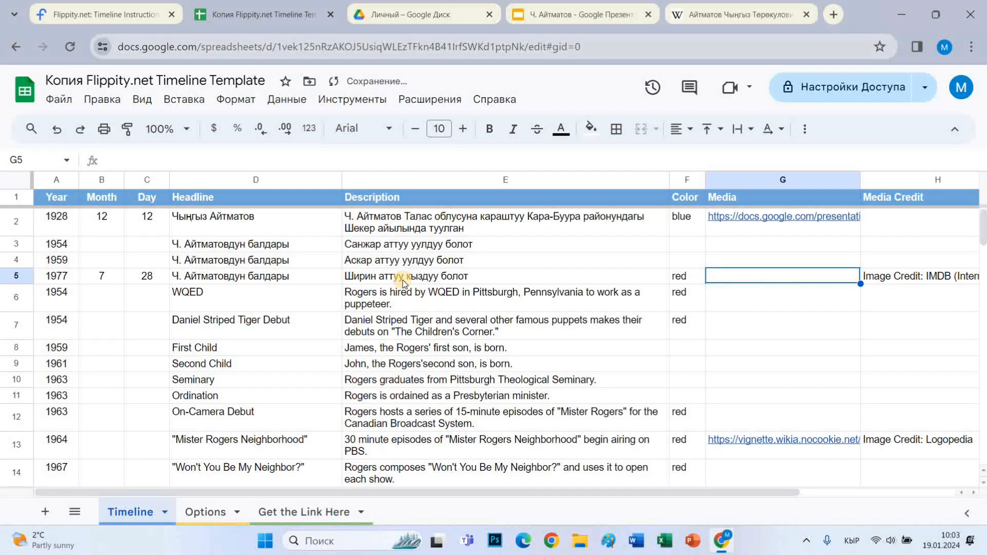
{"action": "key", "text": "Tab"}
{"action": "key", "text": "Delete"}
{"action": "key", "text": "Tab"}
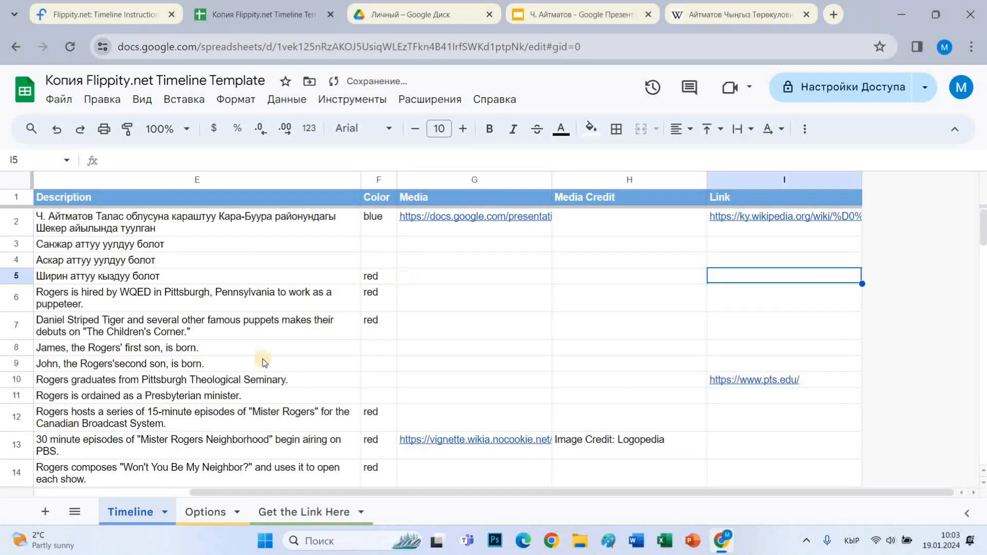
Fill in the year, month and day of the youngest son's birth in row 6
{"action": "left_click_drag", "start_coordinate": [344, 494], "coordinate": [174, 493]}
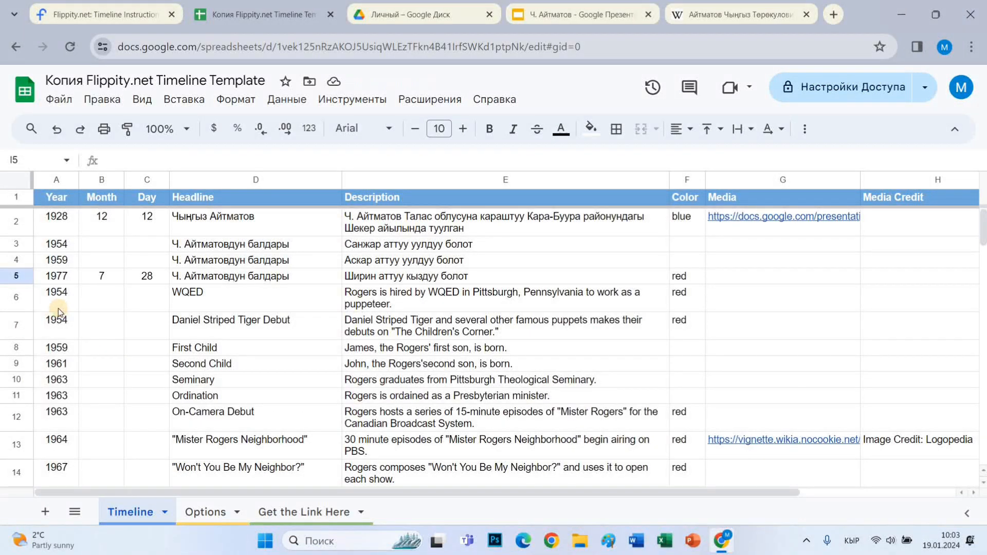
{"action": "left_click", "coordinate": [56, 296]}
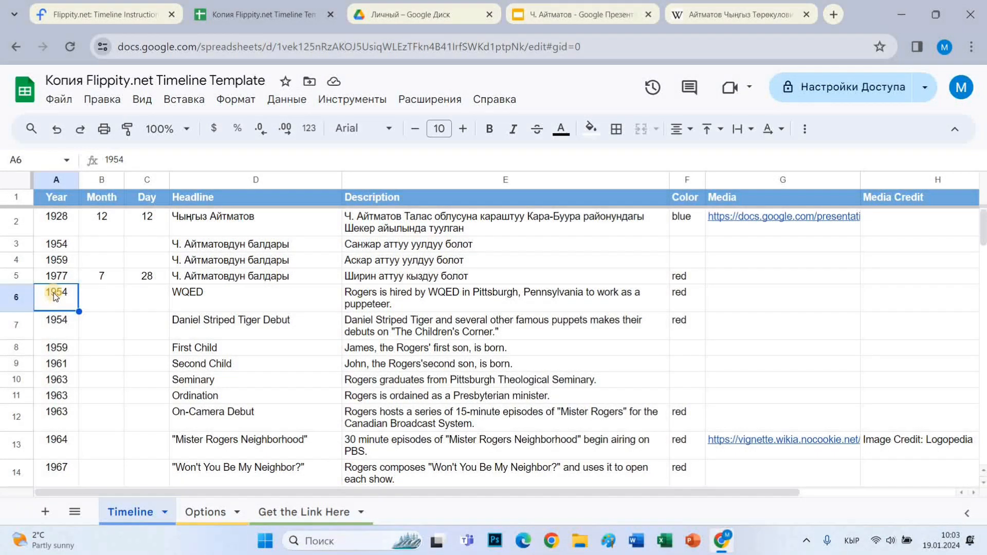
{"action": "type", "text": "1979"}
{"action": "key", "text": "Tab"}
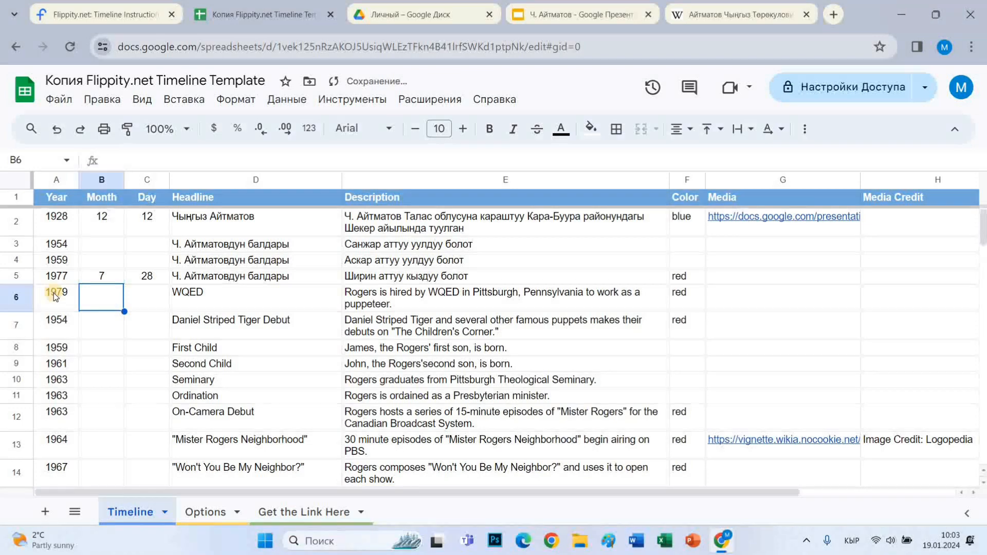
{"action": "type", "text": "12"}
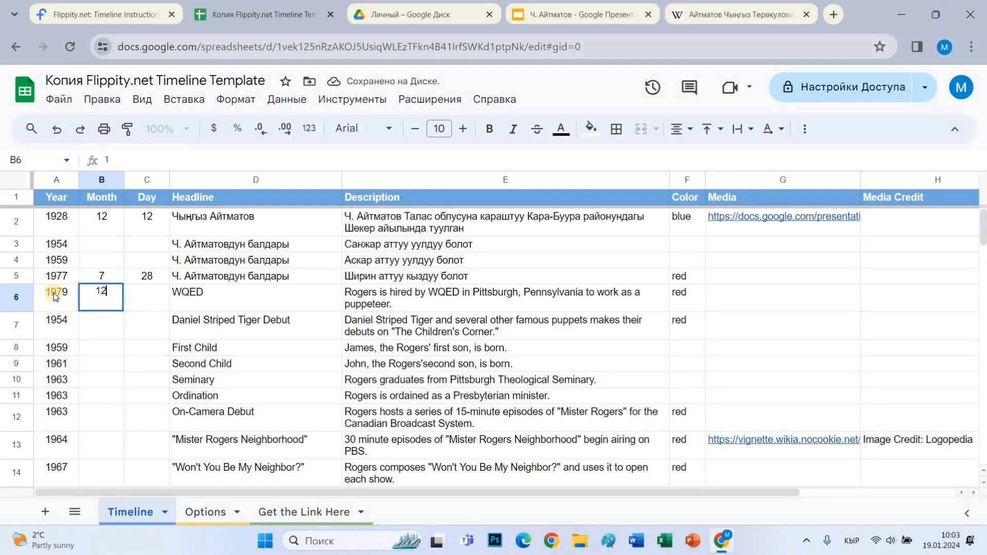
{"action": "key", "text": "Tab"}
{"action": "type", "text": "1"}
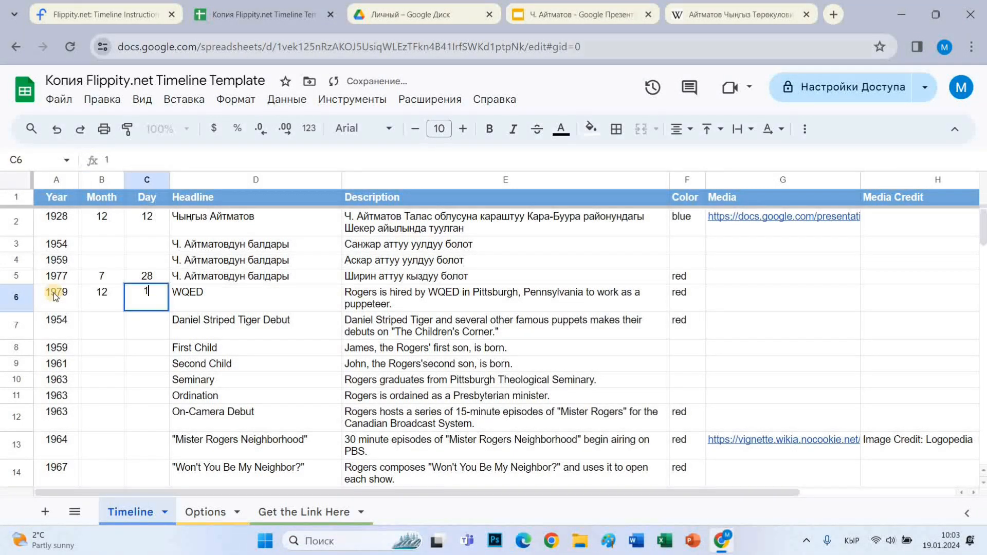
Fill in row 6 with the headline "Ч. Айтматовдун балдары" and the description "Эльдар аттуу уулдуу болот"
{"action": "key", "text": "Tab"}
{"action": "type", "text": "Ч"}
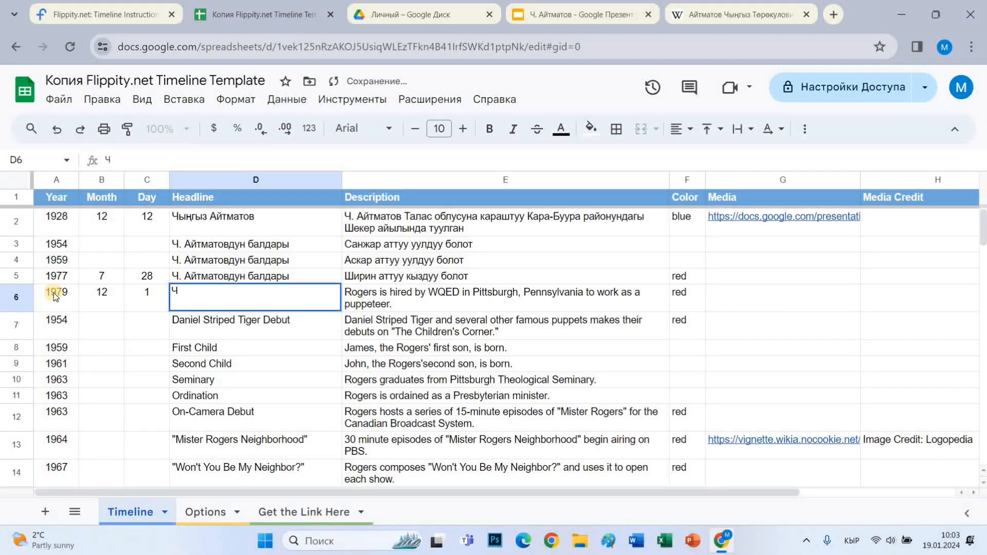
{"action": "type", "text": "."}
{"action": "key", "text": "Tab"}
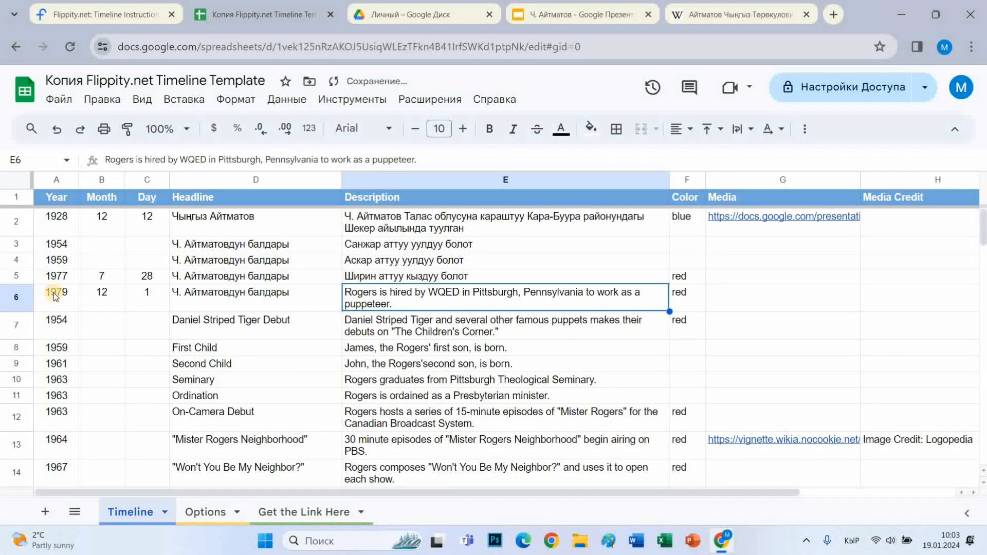
{"action": "type", "text": "Э"}
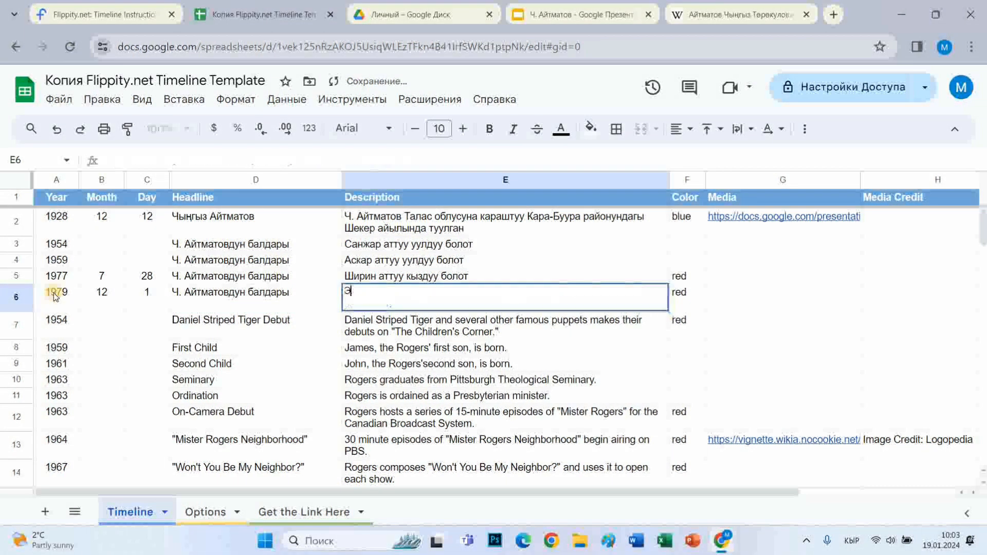
{"action": "type", "text": "льдар "}
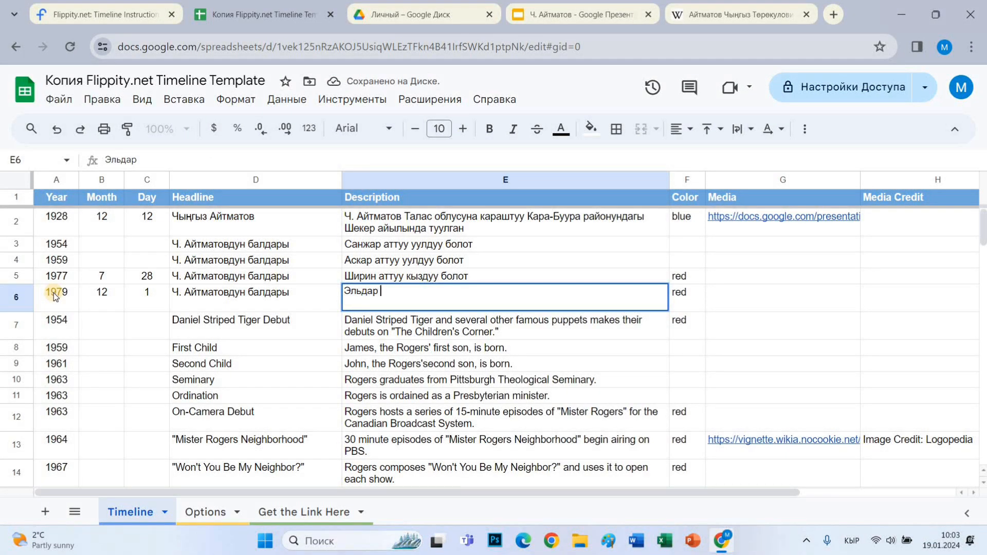
{"action": "type", "text": "аттуу "}
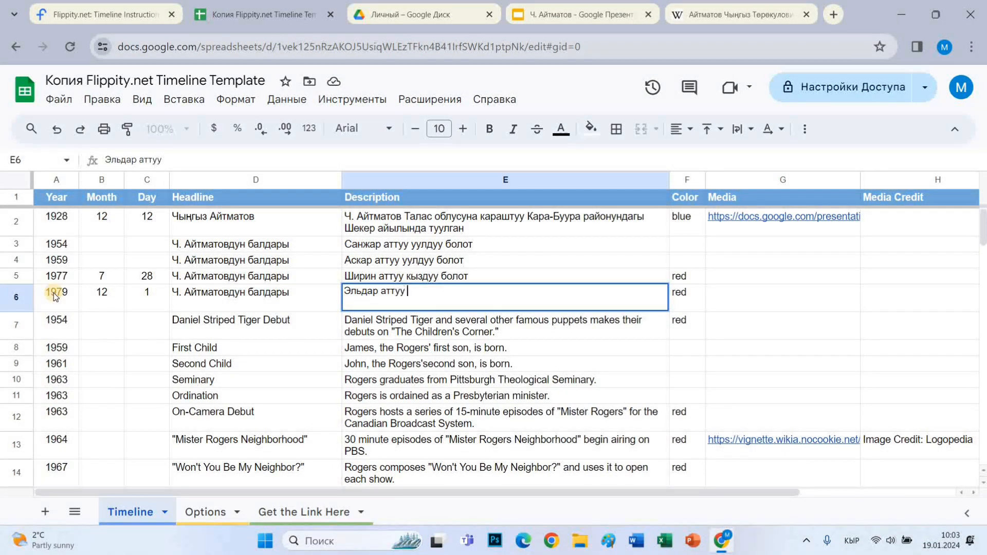
{"action": "type", "text": "уулдуу болот"}
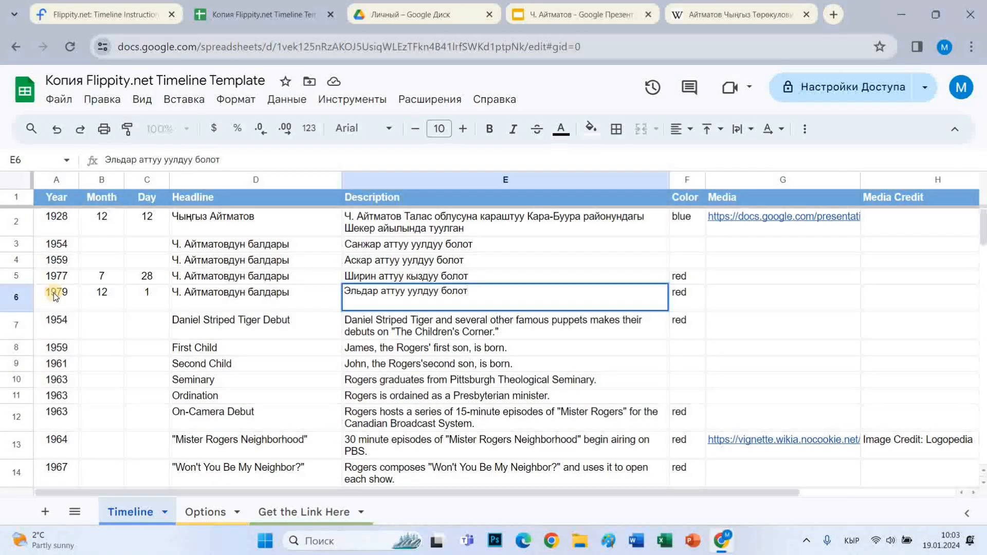
{"action": "key", "text": "Tab"}
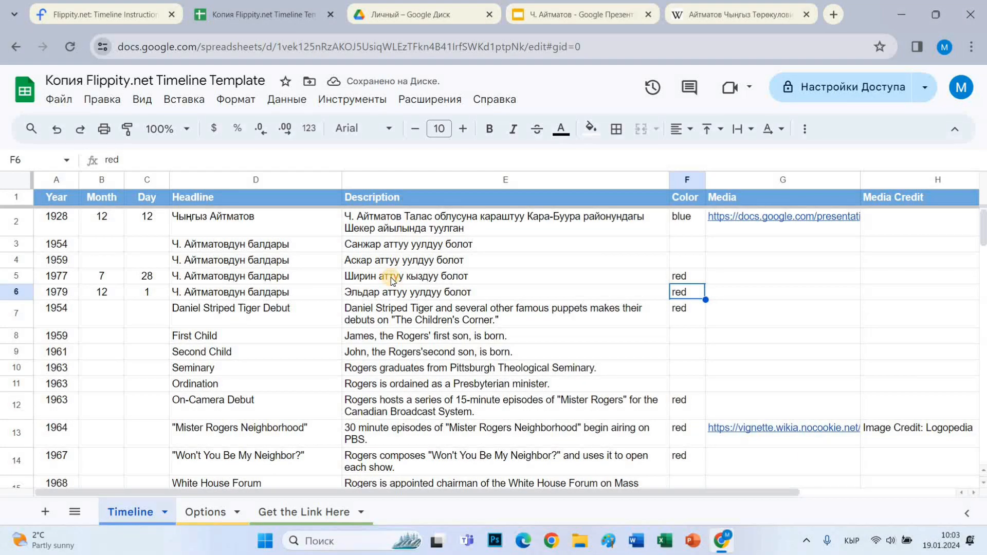
Search Google for "Ширин айтматова" in the browser tab holding the Wikipedia article
{"action": "left_click", "coordinate": [431, 280]}
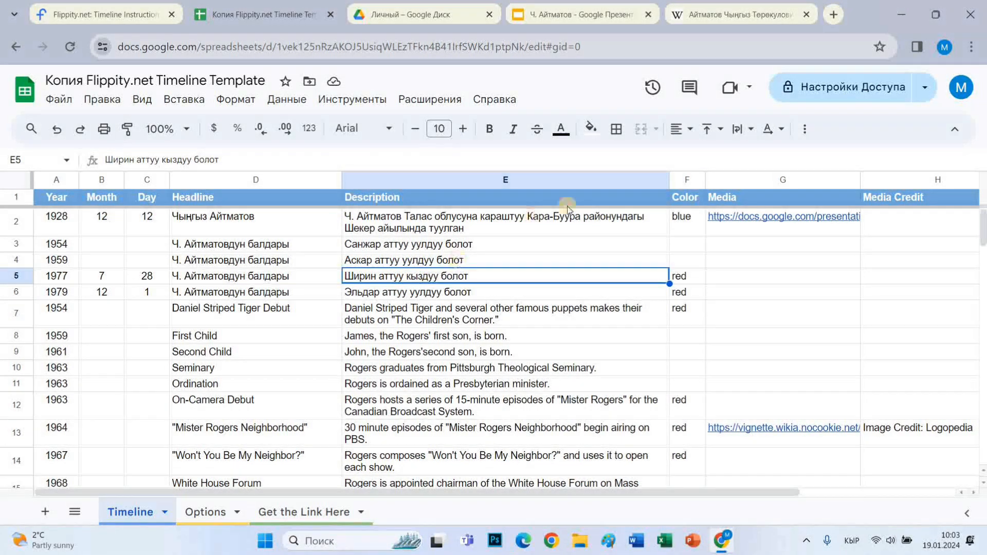
{"action": "left_click", "coordinate": [705, 15]}
{"action": "left_click", "coordinate": [431, 53]}
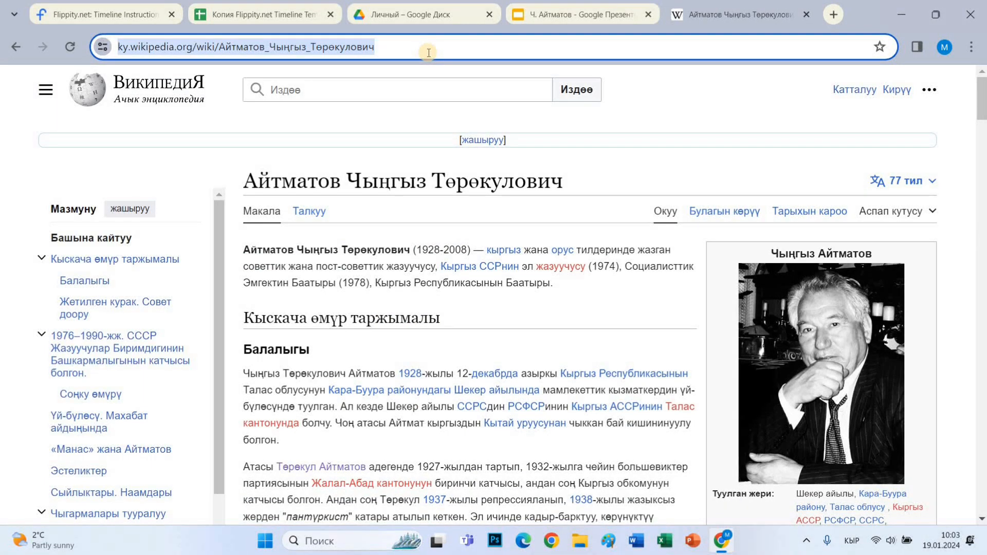
{"action": "type", "text": "Ширин айтматова"}
{"action": "key", "text": "Return"}
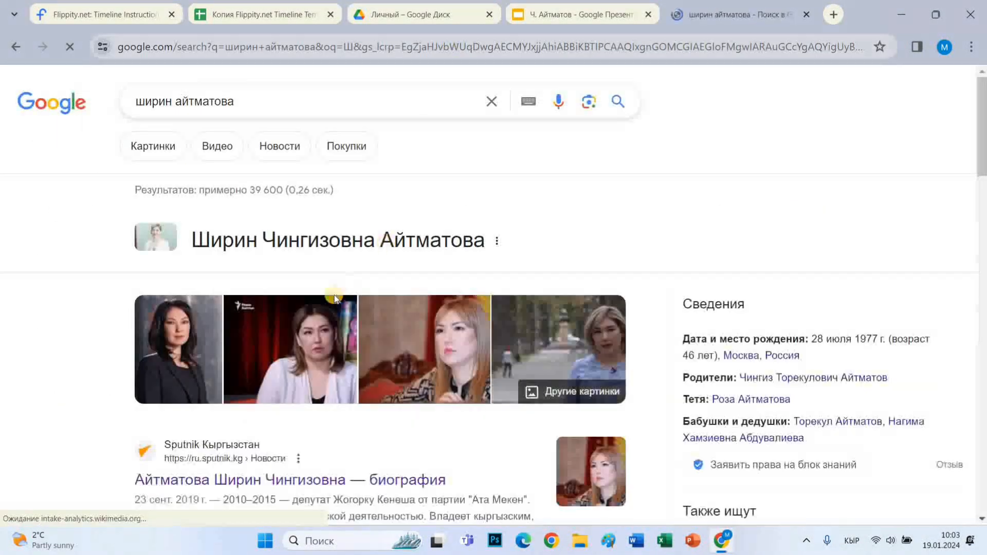
Open the Sputnik Кыргызстан biography of Ширин Айтматова from the results and copy its web address
{"action": "scroll", "coordinate": [325, 303], "scroll_direction": "down", "scroll_amount": 4}
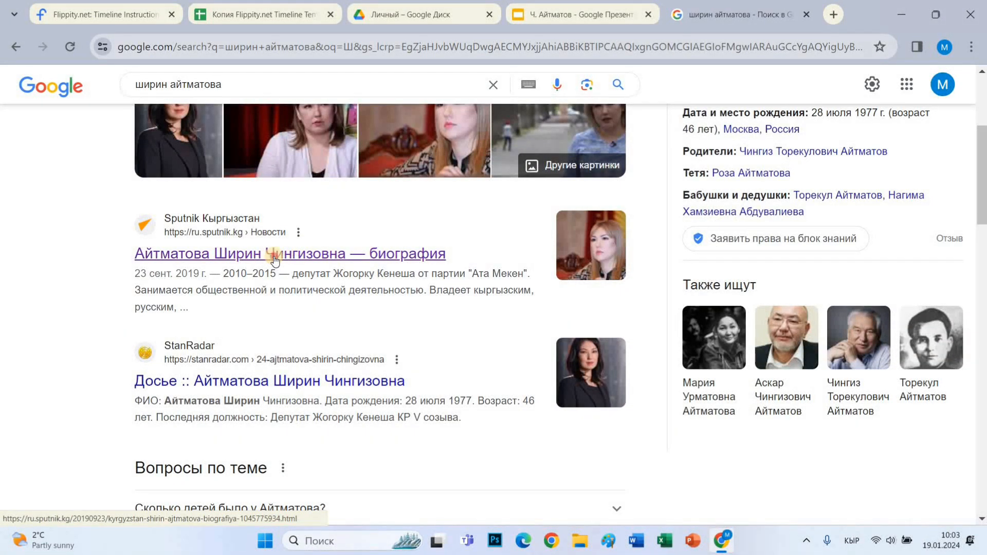
{"action": "left_click", "coordinate": [274, 256]}
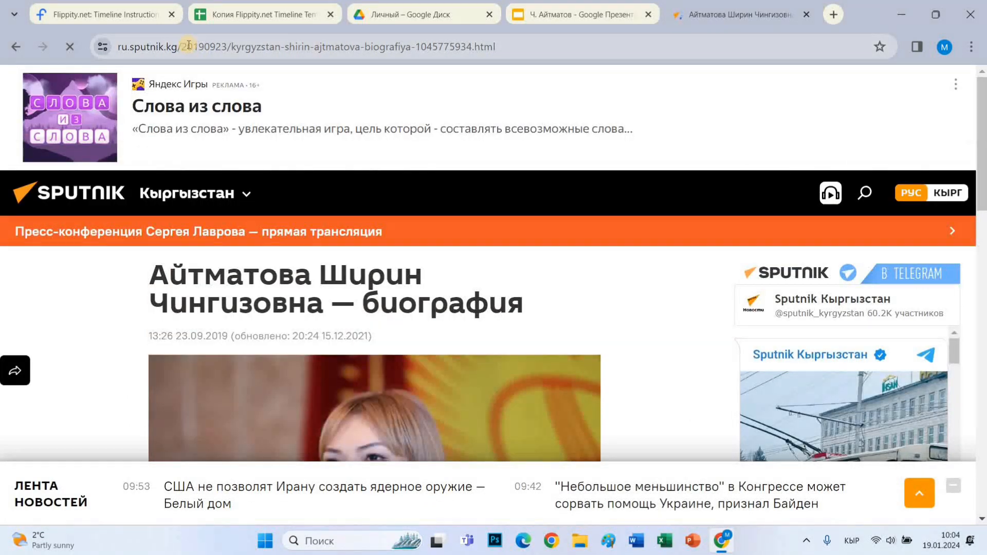
{"action": "left_click", "coordinate": [194, 44]}
{"action": "key", "text": "ctrl+c"}
{"action": "right_click", "coordinate": [194, 45]}
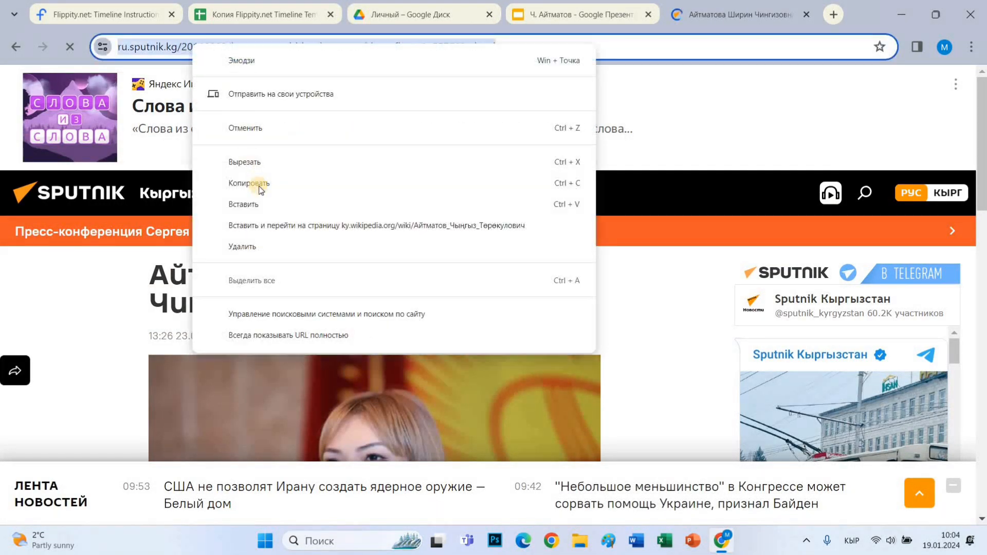
Paste the copied Sputnik biography address into the Link cell of row 5 in the timeline spreadsheet
{"action": "left_click", "coordinate": [273, 15]}
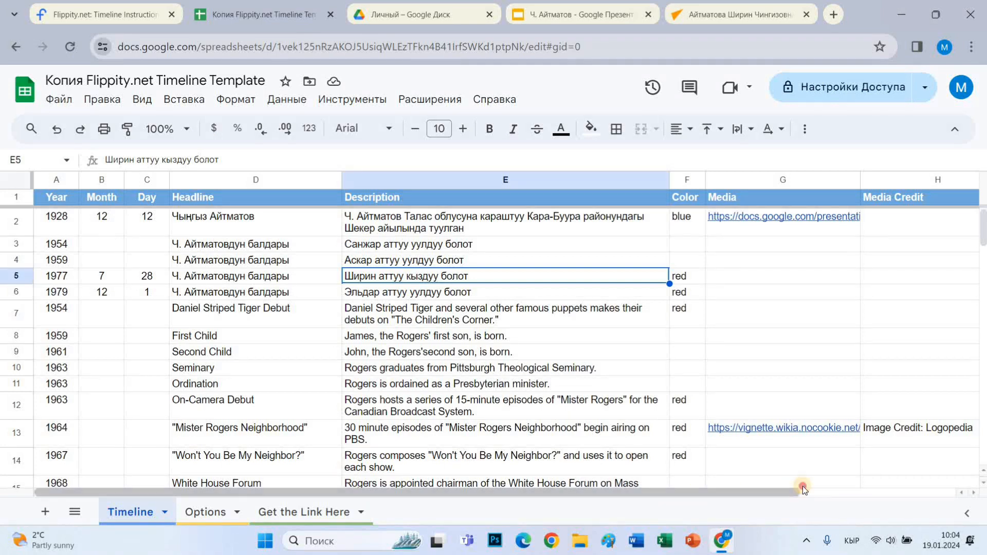
{"action": "scroll", "coordinate": [709, 303], "scroll_direction": "right", "scroll_amount": 4}
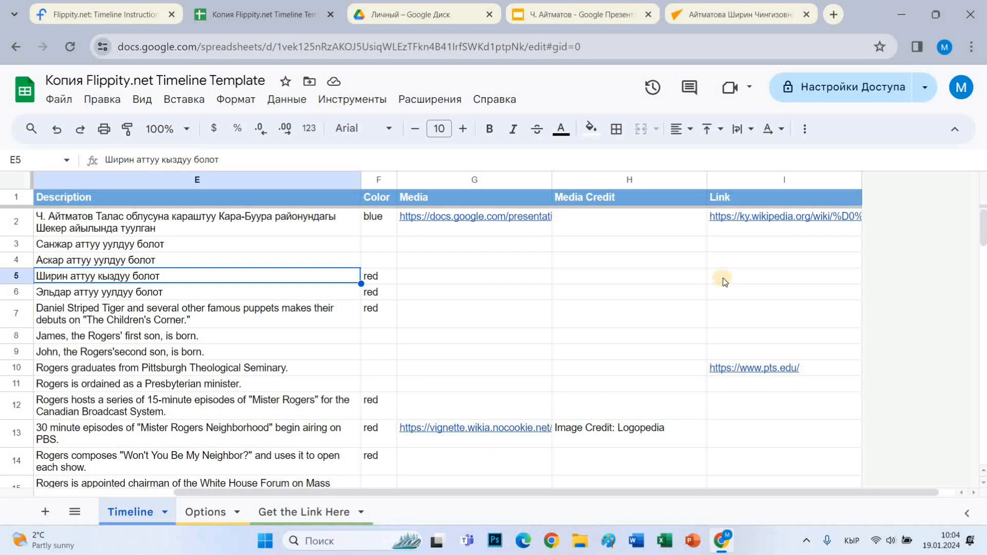
{"action": "left_click", "coordinate": [723, 279]}
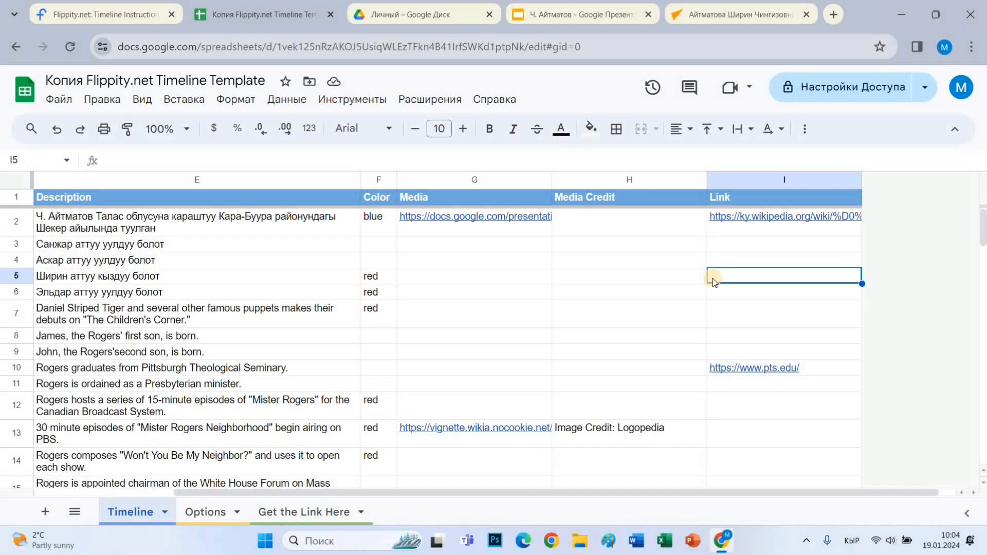
{"action": "key", "text": "ctrl+v"}
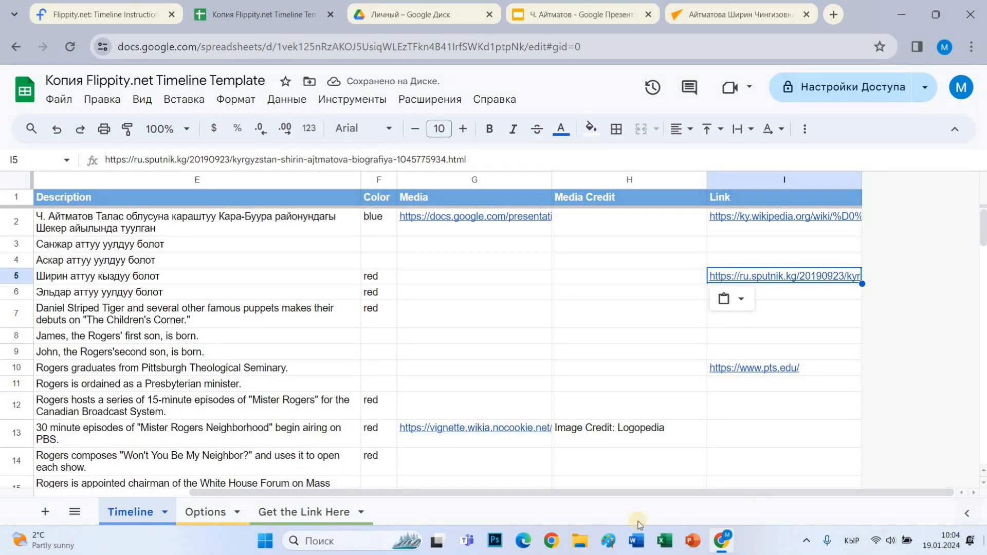
Set the year in row 7 to 1952 and leave its Month cell empty
{"action": "left_click_drag", "start_coordinate": [692, 489], "coordinate": [2, 355]}
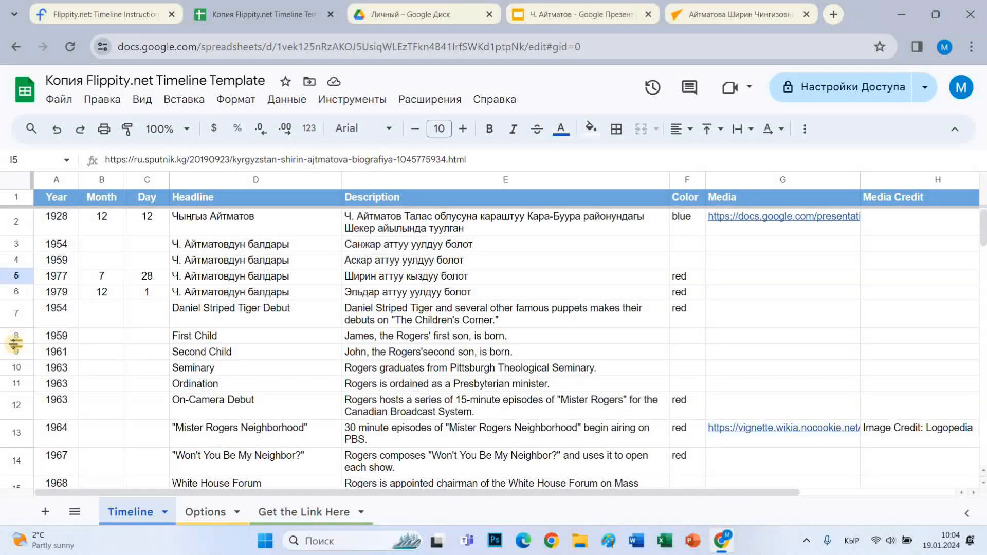
{"action": "left_click", "coordinate": [58, 314]}
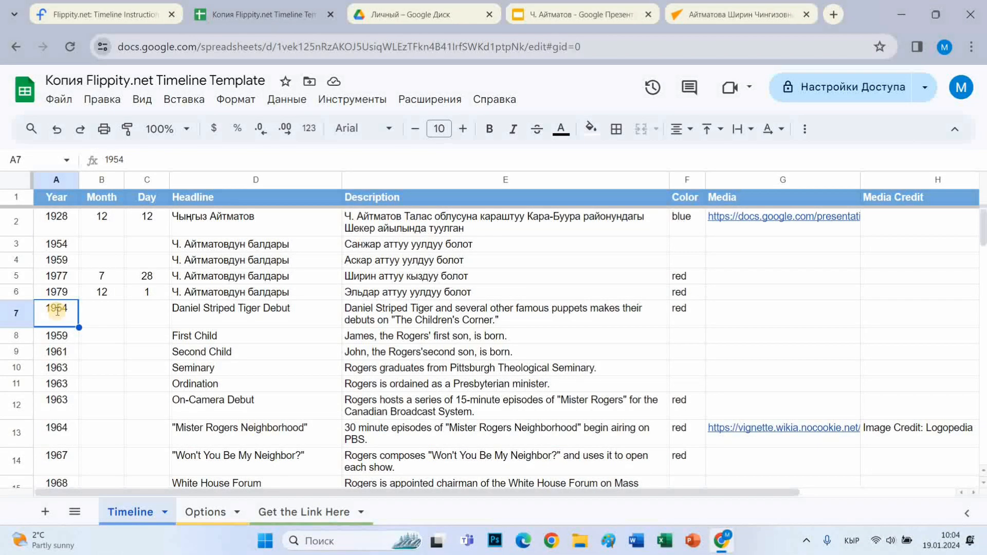
{"action": "type", "text": "1952"}
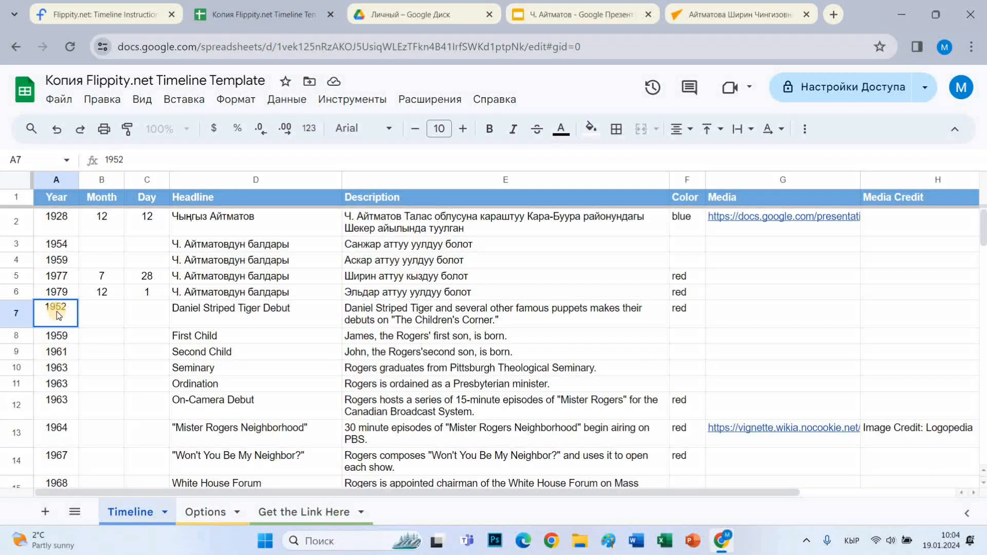
{"action": "key", "text": "Tab"}
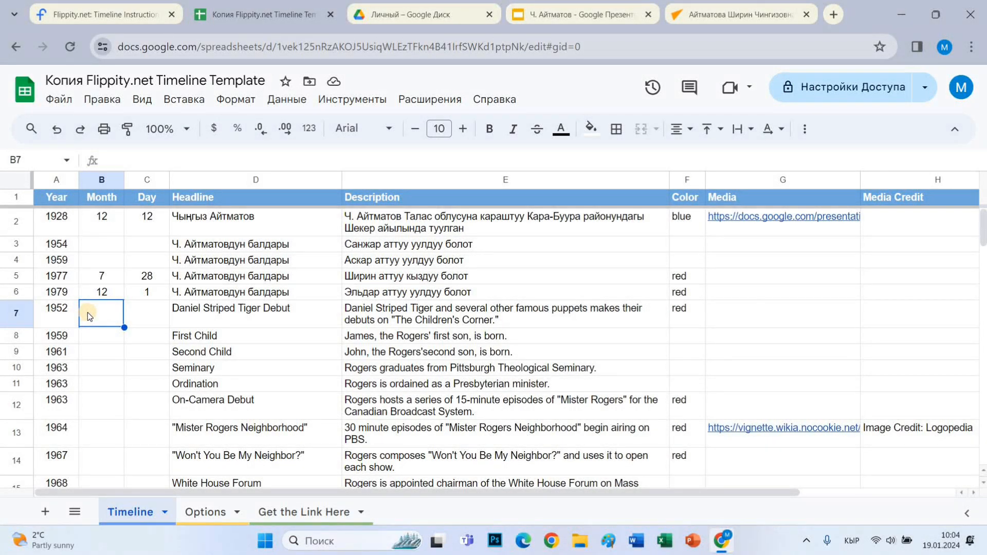
{"action": "key", "text": "Right"}
{"action": "key", "text": "Right"}
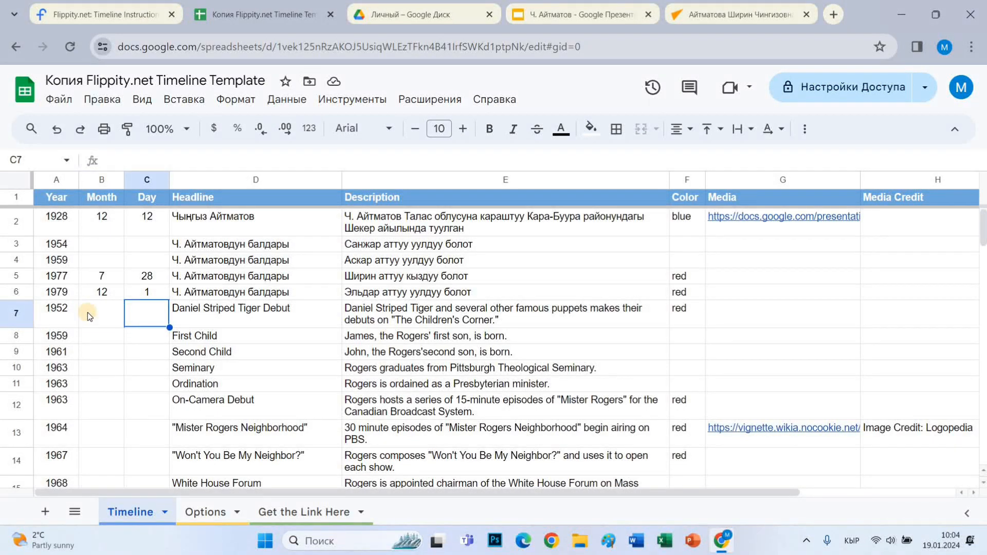
Set the headline in row 7 to "Чыгармалары"
{"action": "type", "text": "Ч"}
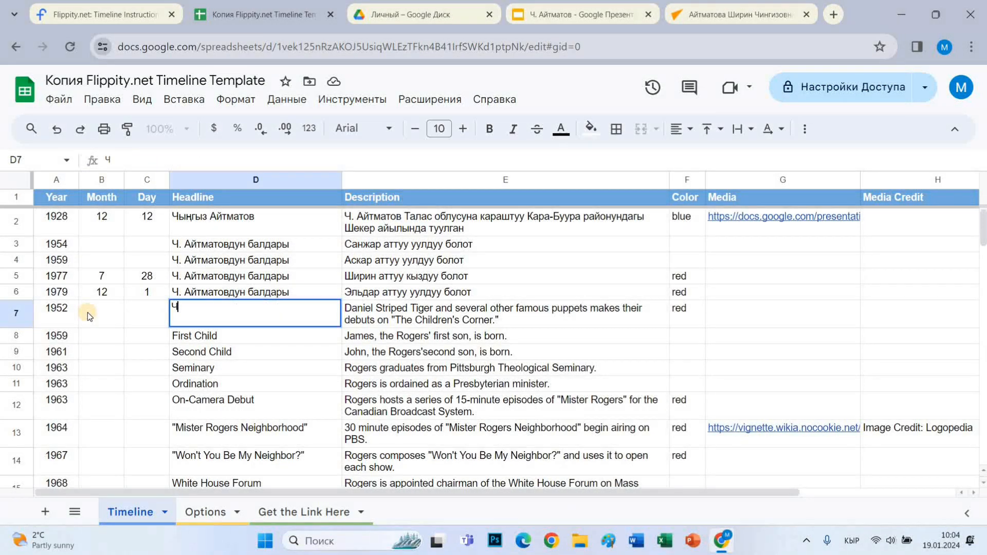
{"action": "type", "text": "ыгармалары"}
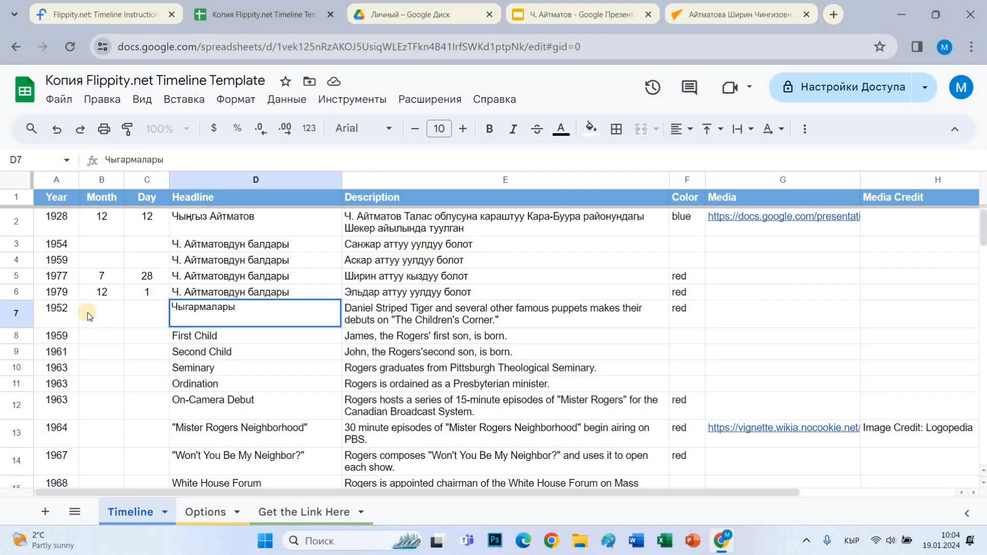
{"action": "key", "text": "Tab"}
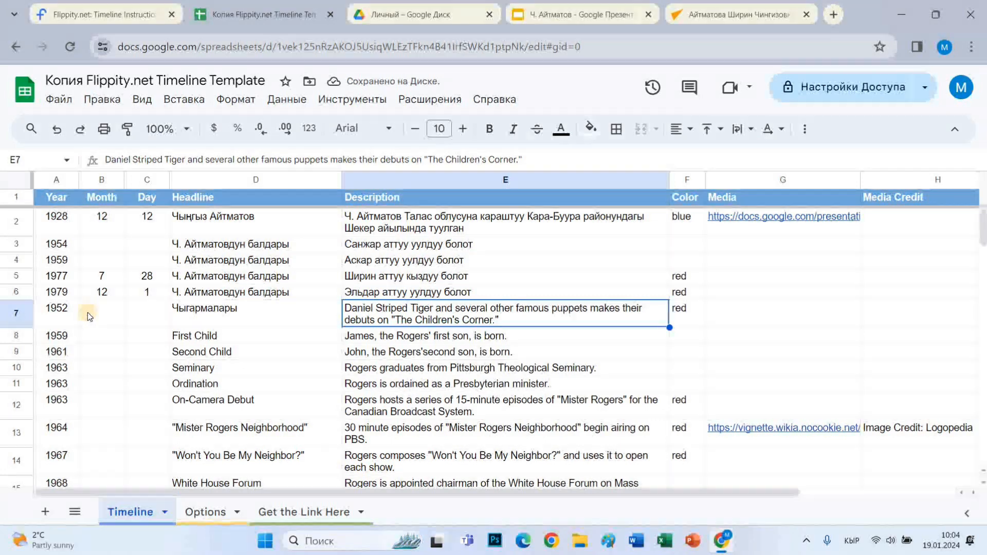
Replace the row 7 description with "Эң алгачкы чыгармасы "Гезитчи Дзюйо" деген ат менен жарыяланган"
{"action": "type", "text": "Эң алгач"}
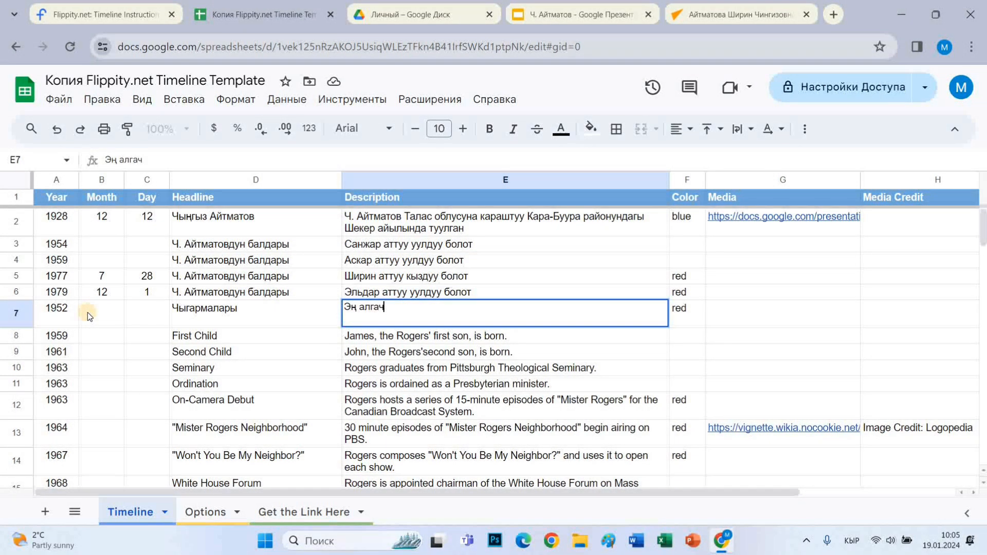
{"action": "type", "text": "кы чыгармасы"}
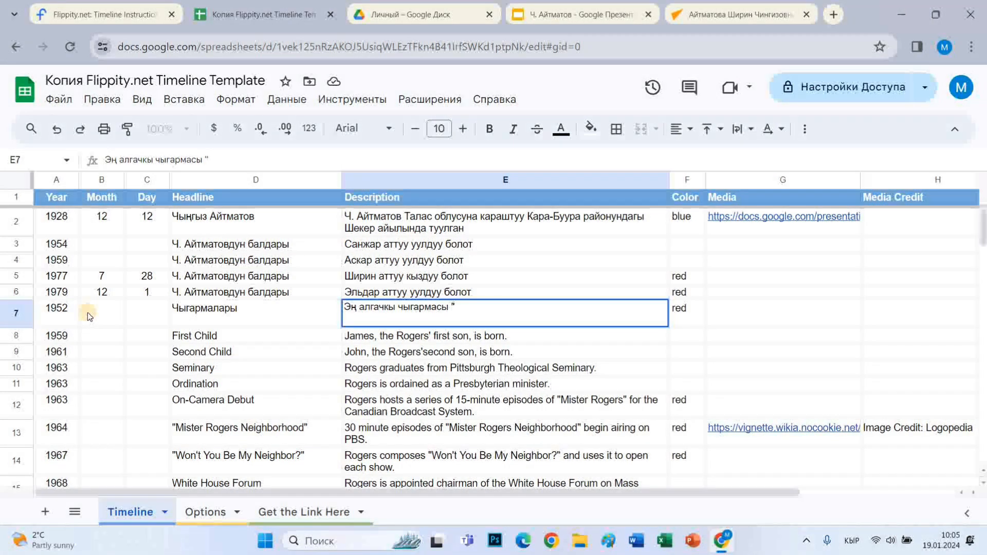
{"action": "type", "text": "\"Гезит"}
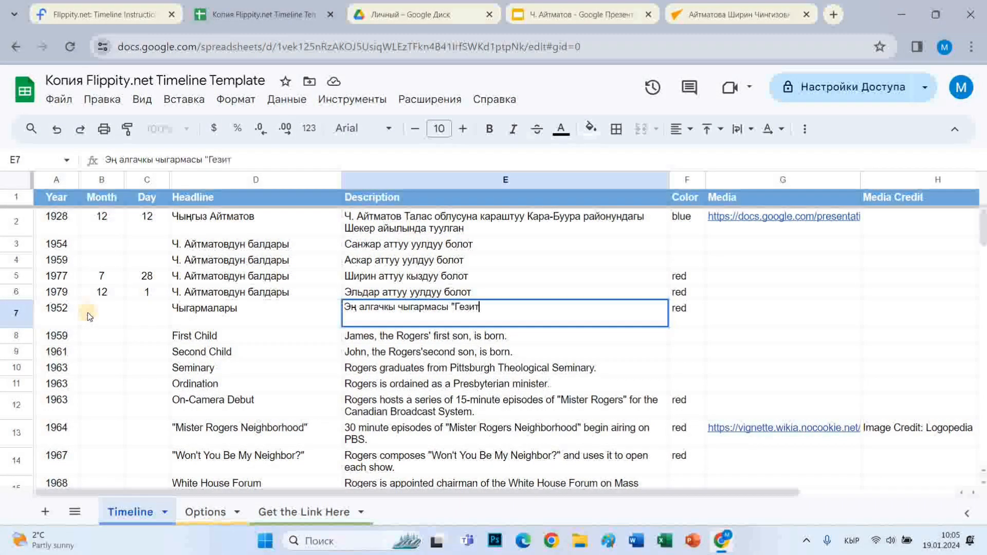
{"action": "type", "text": "чи Д"}
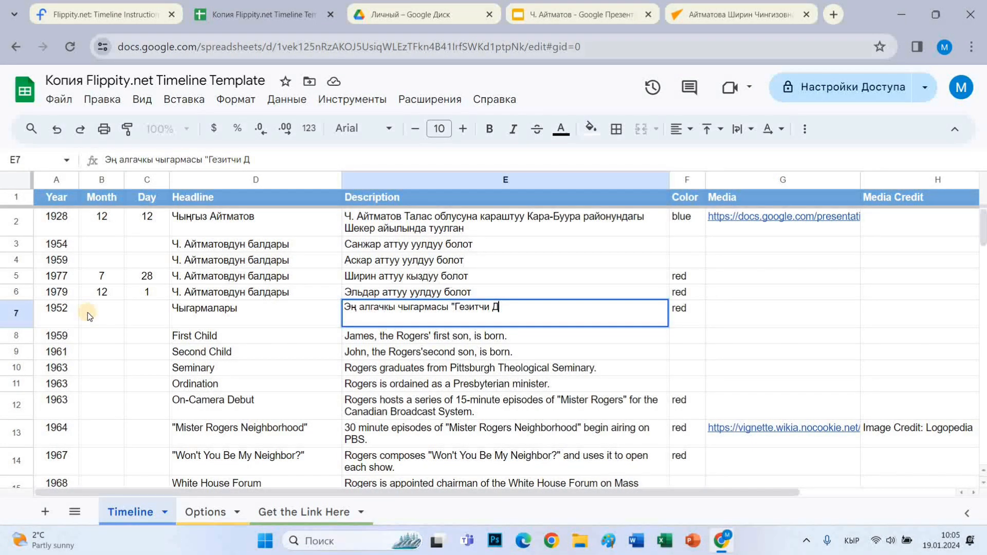
{"action": "type", "text": "зюйо\" д"}
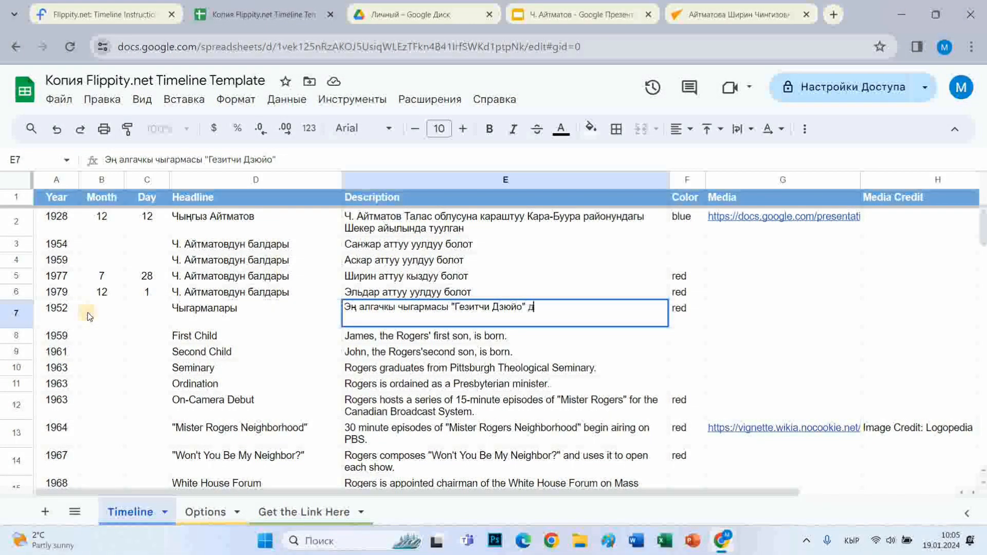
{"action": "type", "text": "еген ат "}
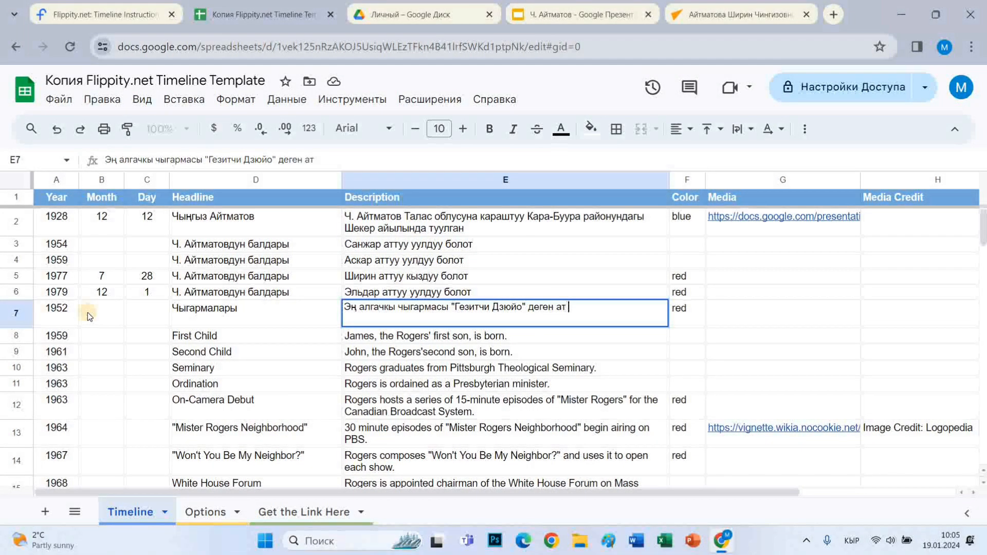
{"action": "type", "text": "менен жарыяланган"}
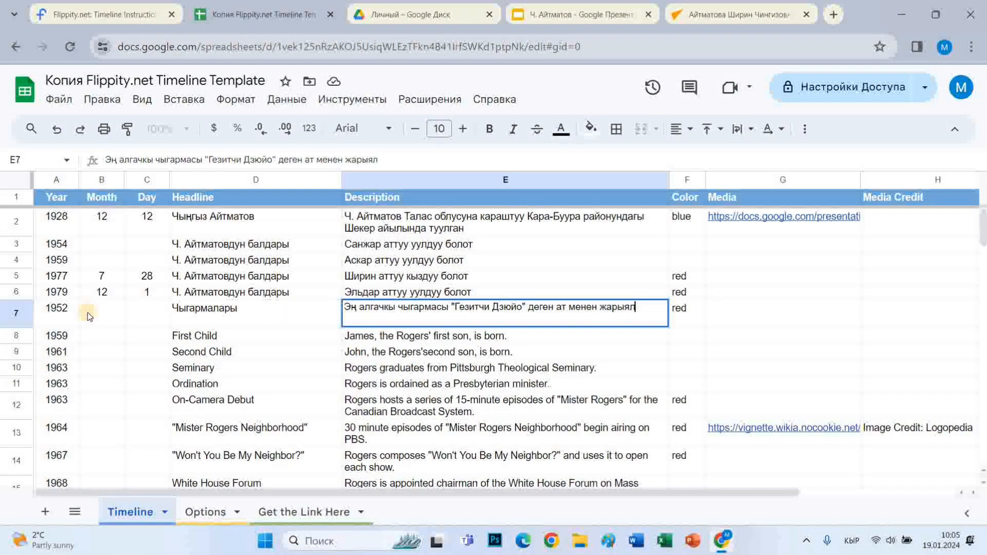
{"action": "key", "text": "Tab"}
{"action": "key", "text": "Tab"}
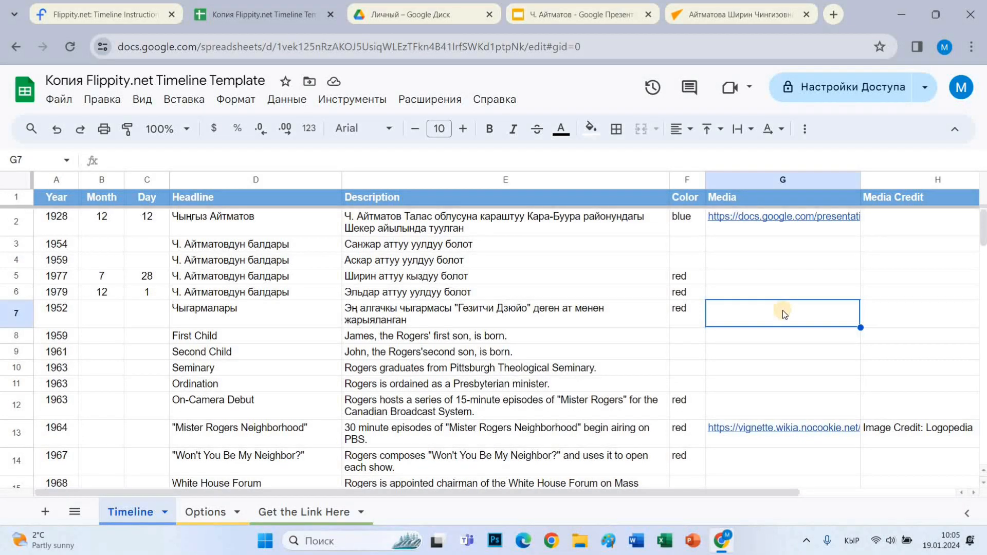
Search Google Images for "гезитчи дзюйо" in the browser tab holding the Sputnik biography
{"action": "left_click", "coordinate": [741, 13]}
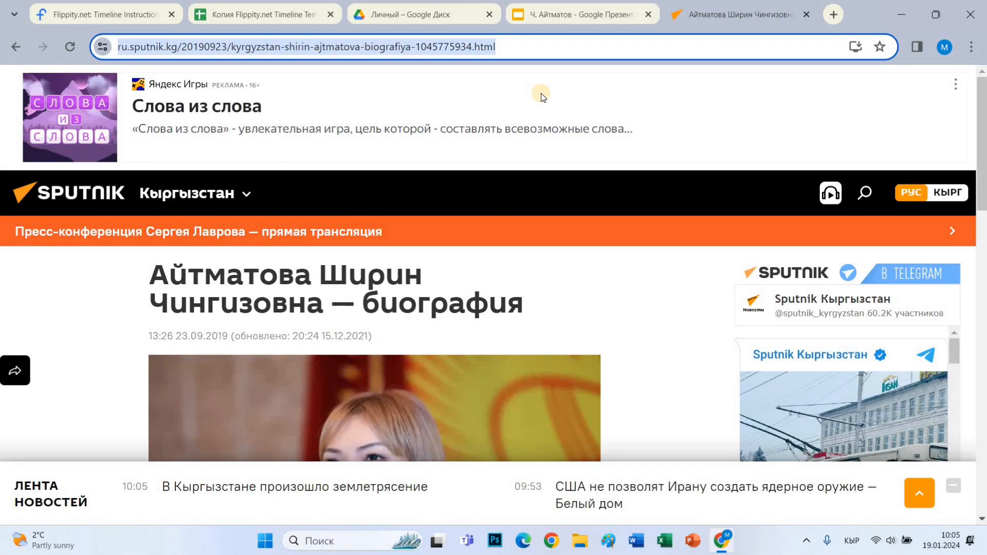
{"action": "type", "text": "Г"}
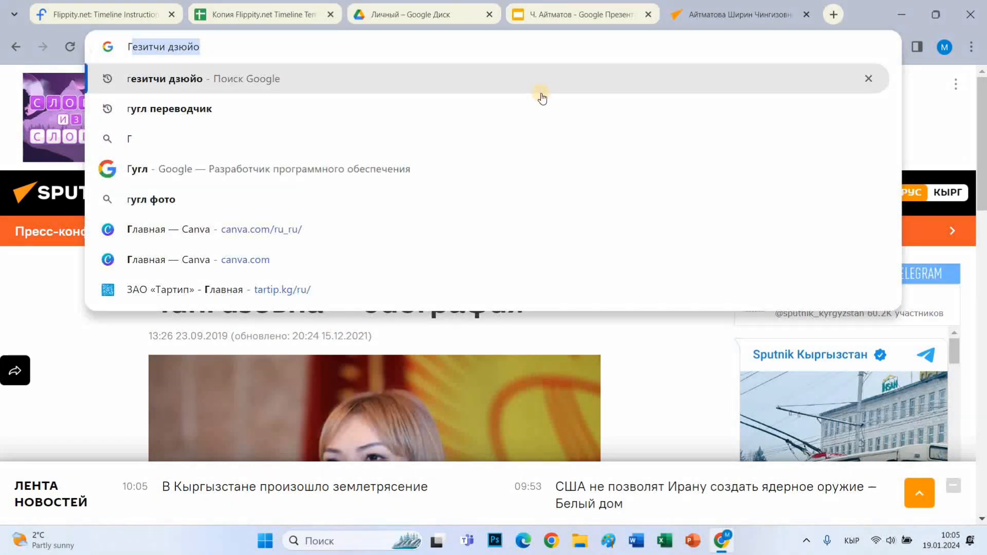
{"action": "key", "text": "Return"}
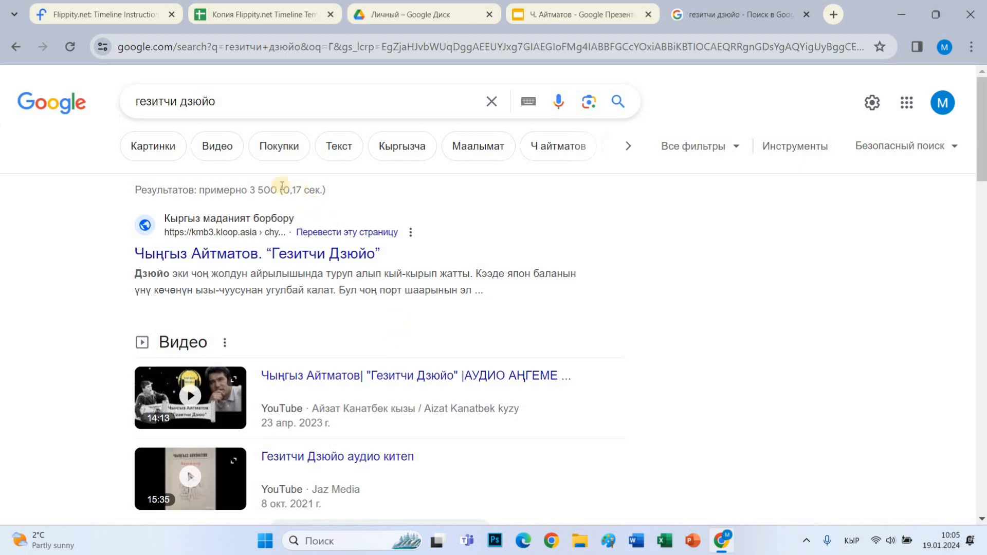
{"action": "left_click", "coordinate": [150, 153]}
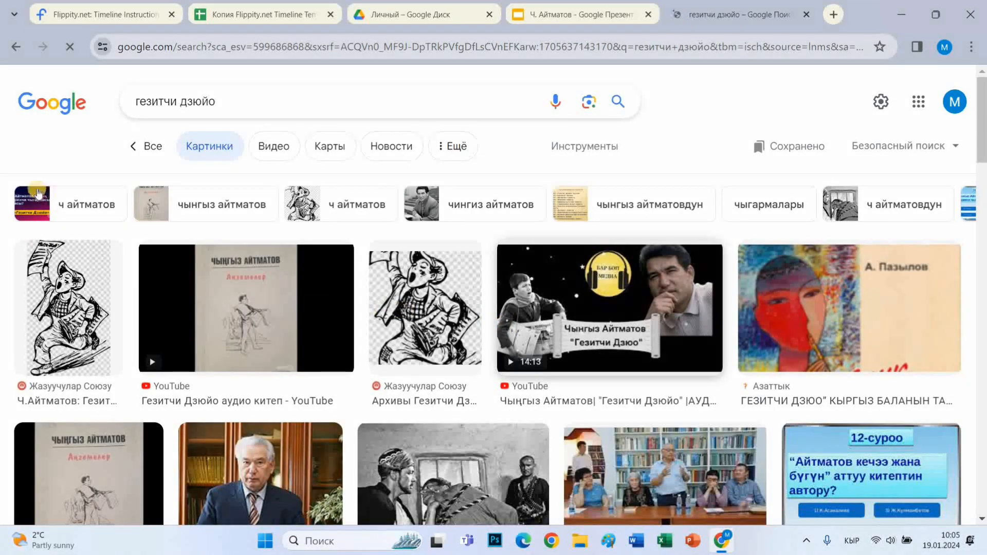
Preview the black-and-white newspaper boy drawing titled "Ч.Айтматов: Гезитчи Дзюйо" and copy its image address
{"action": "scroll", "coordinate": [72, 200], "scroll_direction": "down", "scroll_amount": 1}
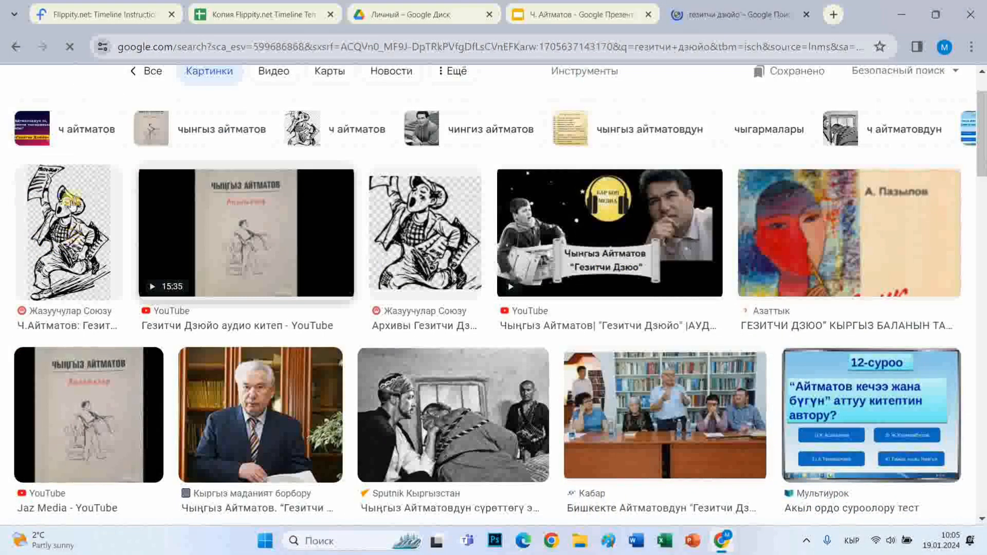
{"action": "left_click", "coordinate": [68, 232]}
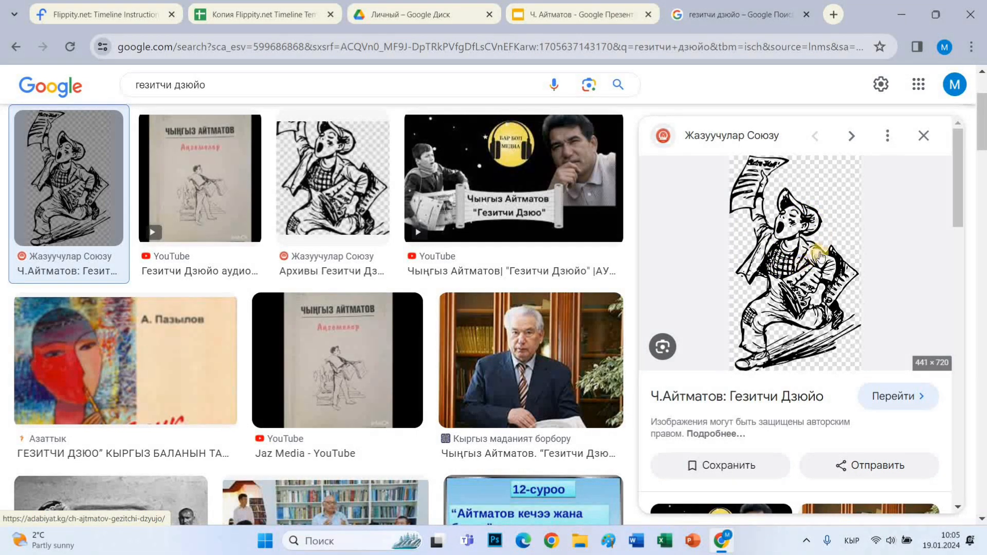
{"action": "right_click", "coordinate": [798, 275]}
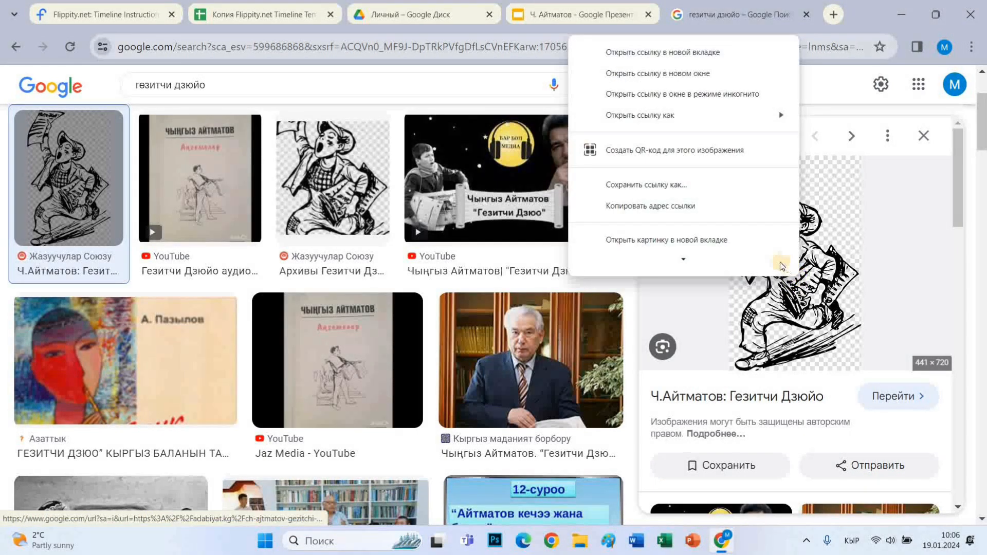
{"action": "scroll", "coordinate": [732, 230], "scroll_direction": "down", "scroll_amount": 3}
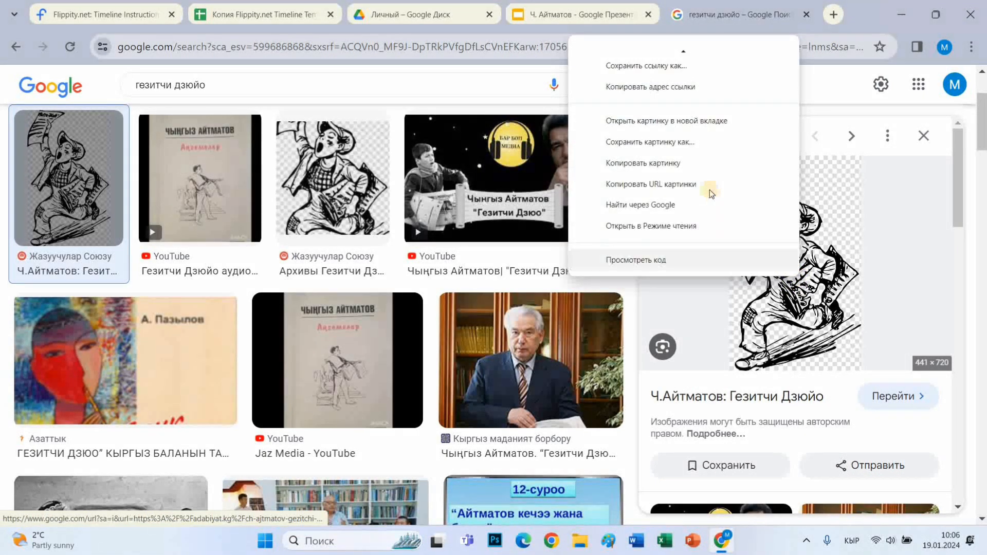
{"action": "left_click", "coordinate": [657, 187]}
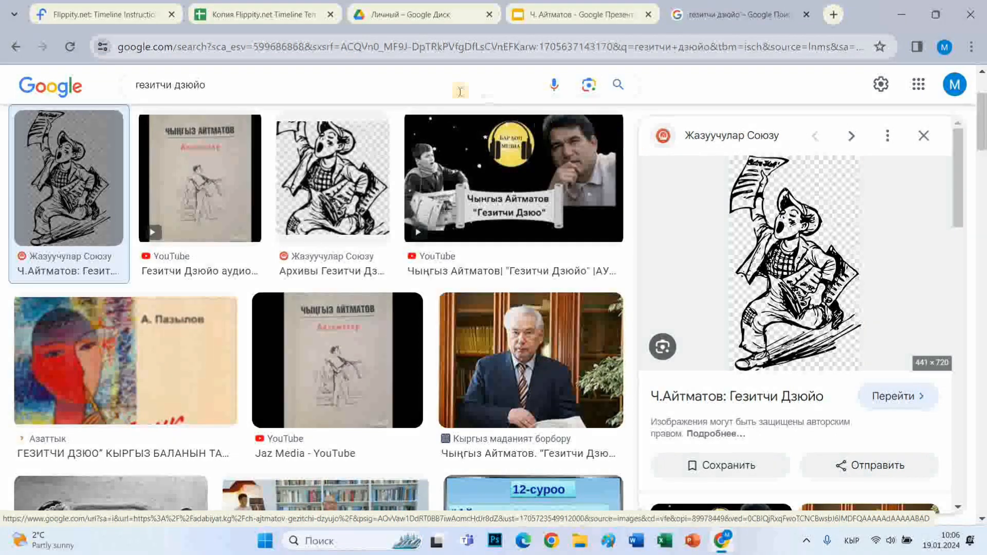
Return to the timeline spreadsheet and paste the copied image address into the Media cell of row 7
{"action": "left_click", "coordinate": [286, 15]}
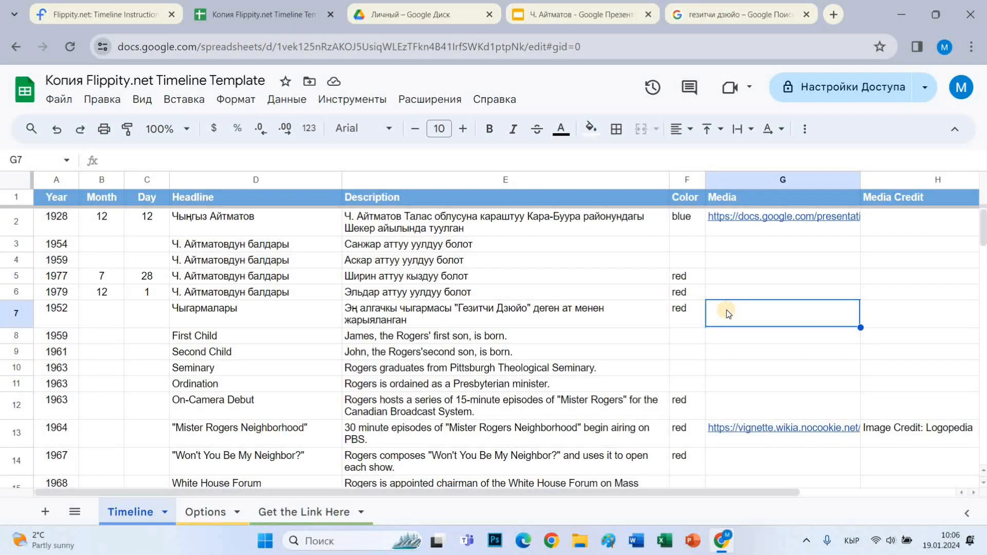
{"action": "key", "text": "ctrl+v"}
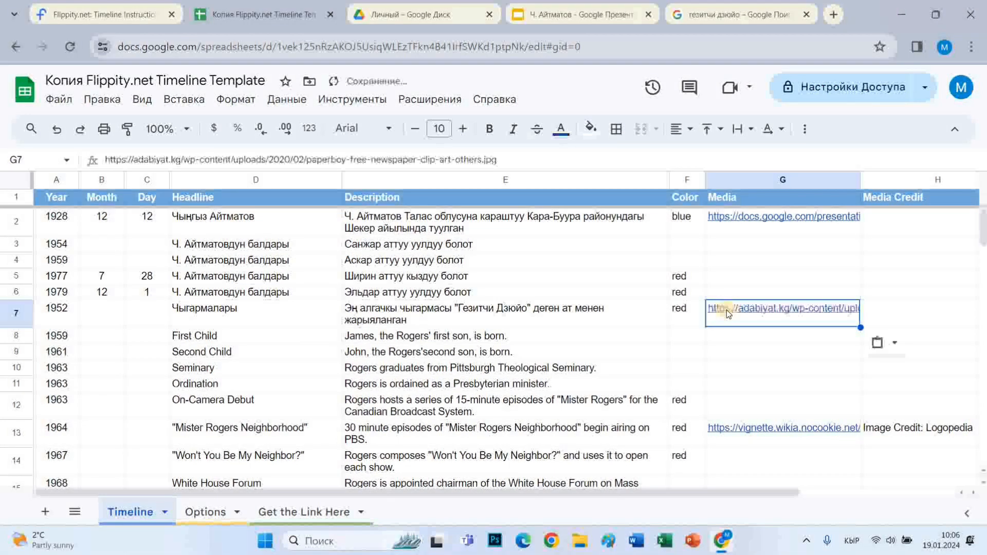
{"action": "key", "text": "Tab"}
{"action": "key", "text": "Tab"}
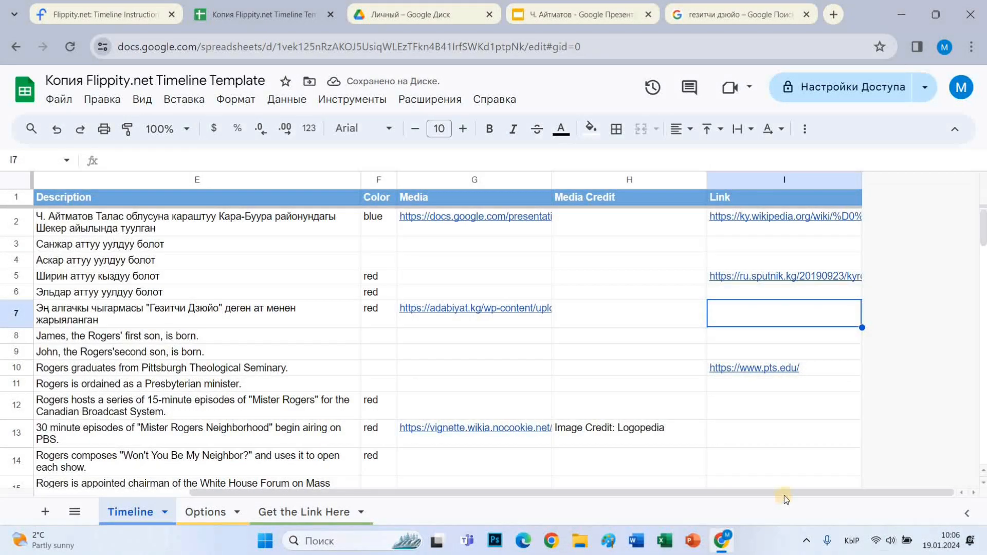
Set the year in row 8 to 1958, leaving its Month and Day cells empty
{"action": "scroll", "coordinate": [745, 491], "scroll_direction": "left", "scroll_amount": 5}
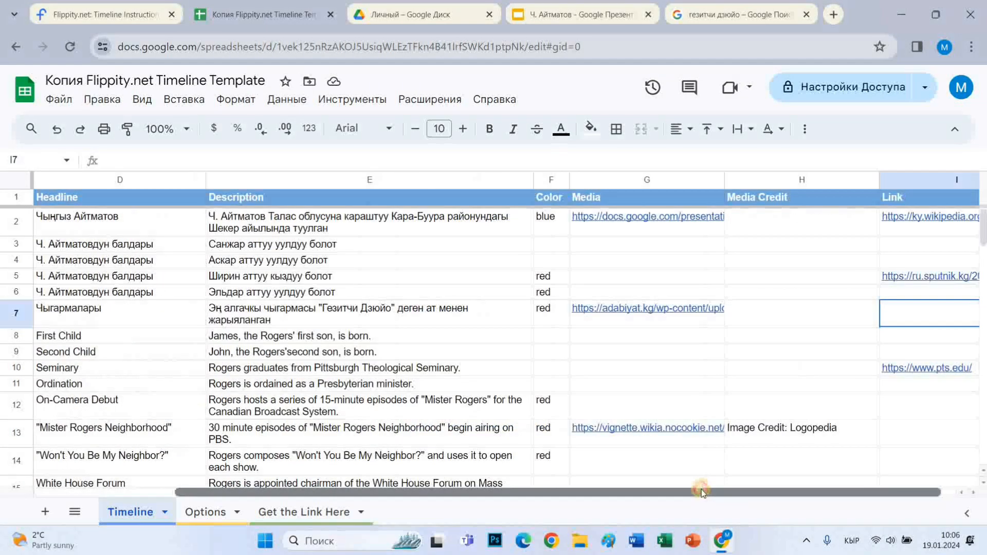
{"action": "scroll", "coordinate": [746, 488], "scroll_direction": "right", "scroll_amount": 3}
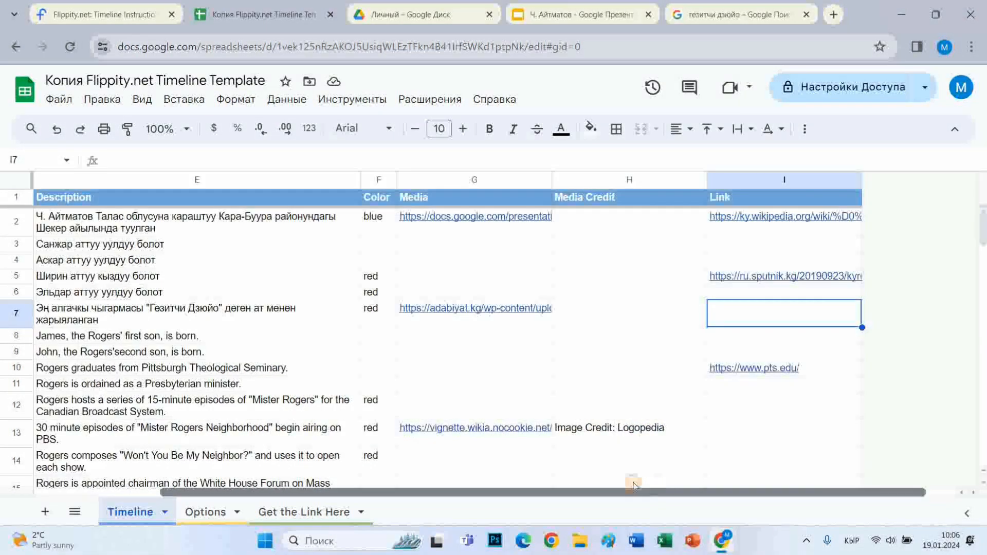
{"action": "scroll", "coordinate": [565, 463], "scroll_direction": "left", "scroll_amount": 8}
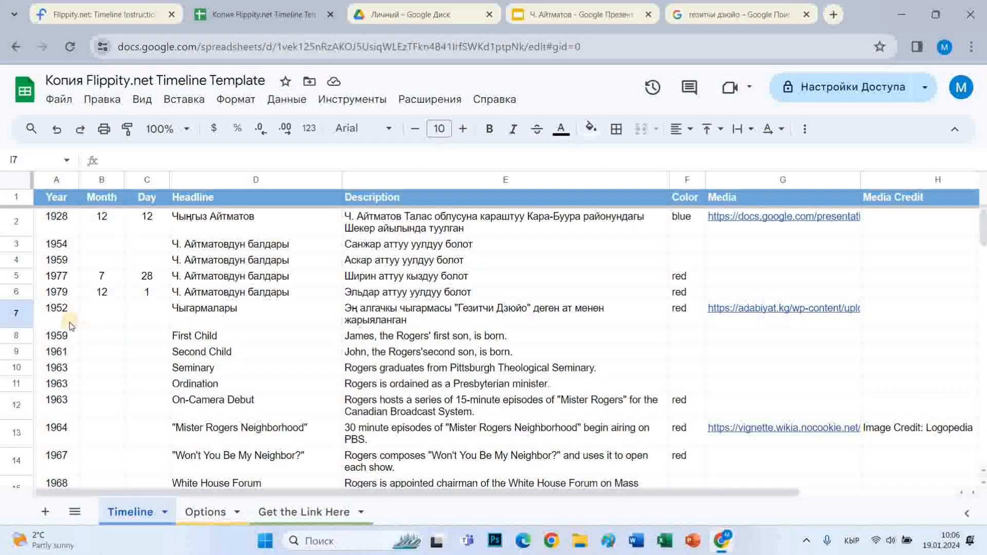
{"action": "left_click", "coordinate": [64, 342]}
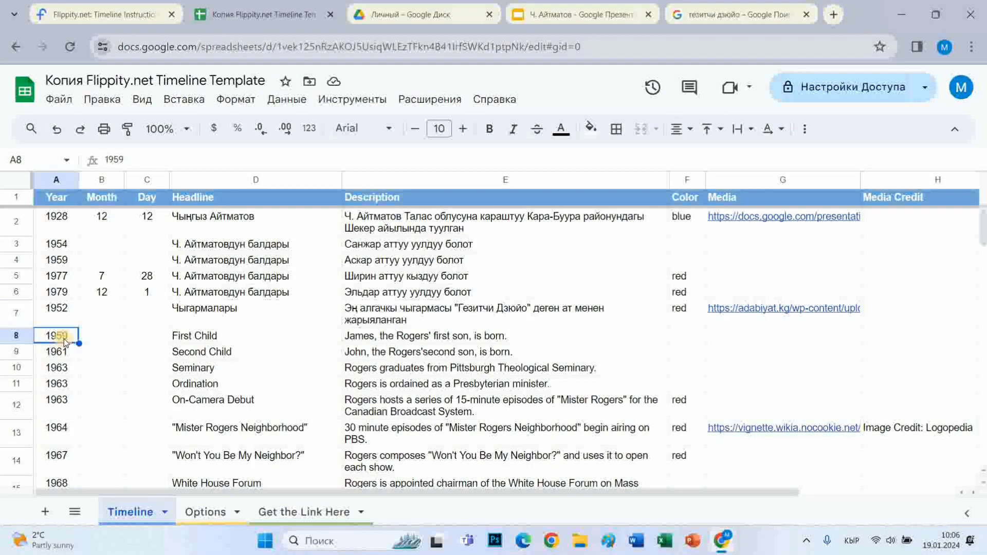
{"action": "type", "text": "19"}
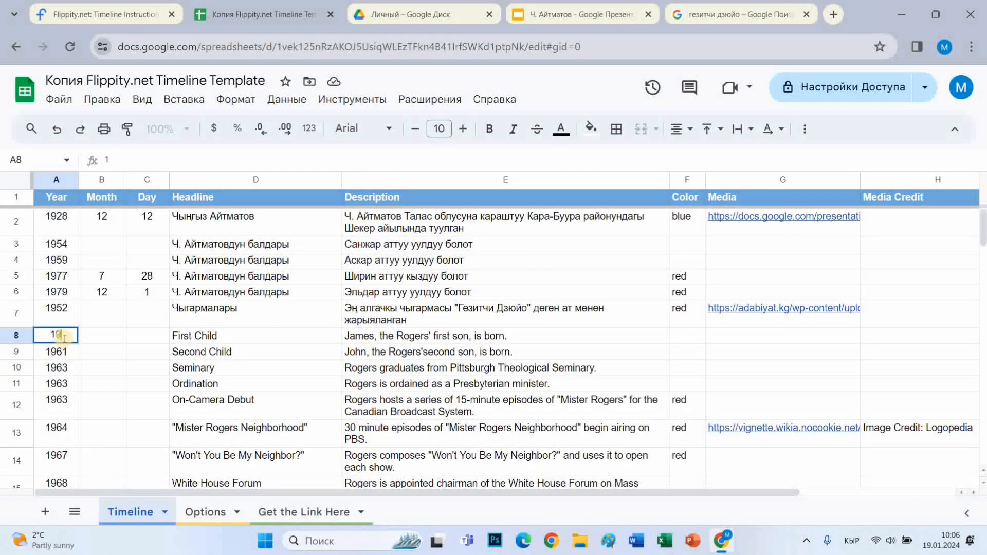
{"action": "type", "text": "58"}
{"action": "key", "text": "Tab"}
{"action": "key", "text": "Tab"}
{"action": "key", "text": "Tab"}
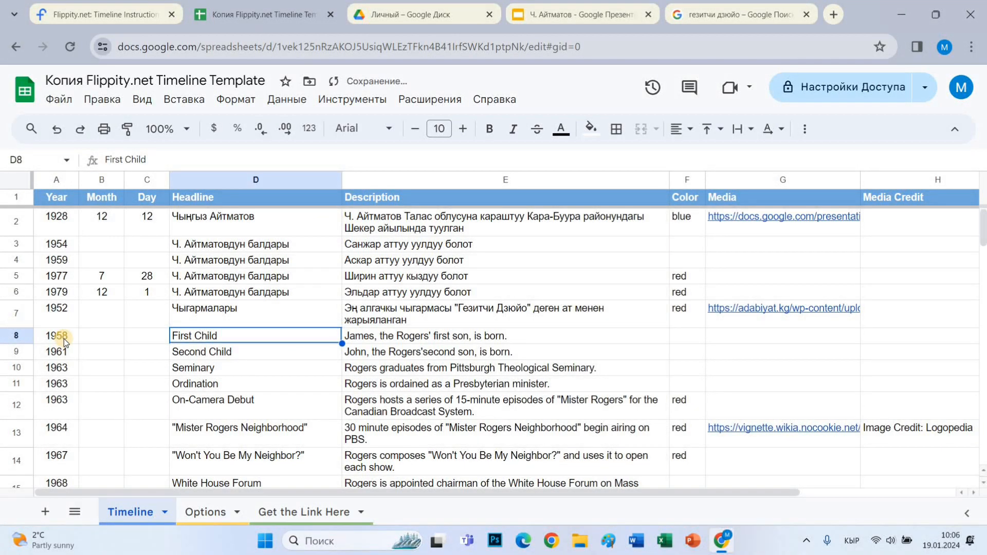
Set the headline in row 8 to "Сыйлыктары"
{"action": "type", "text": "Cы"}
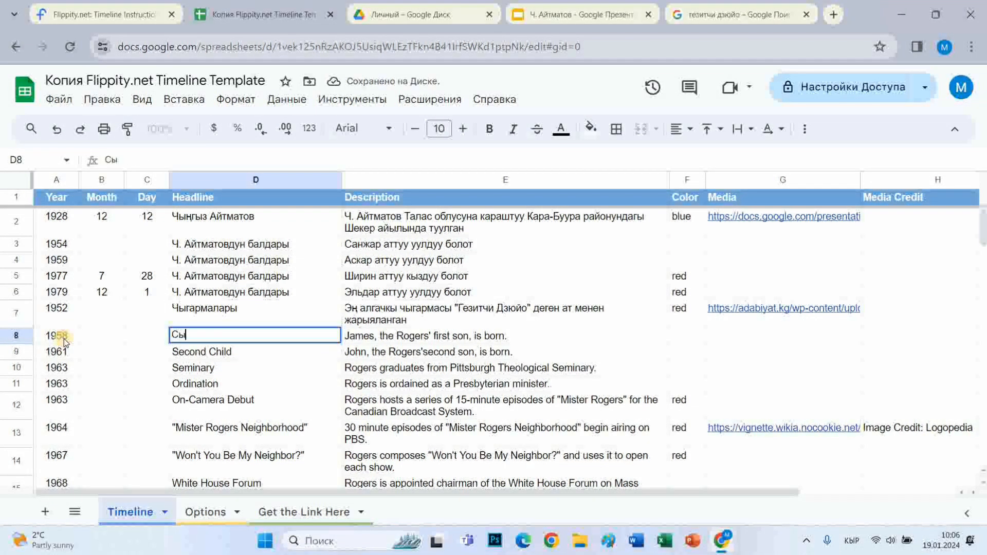
{"action": "type", "text": "йлыктары"}
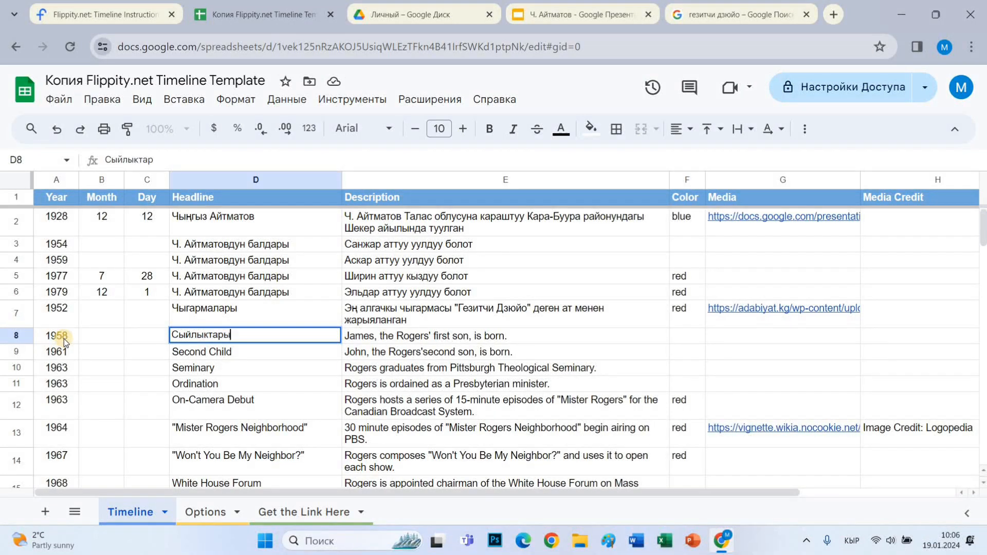
{"action": "key", "text": "Tab"}
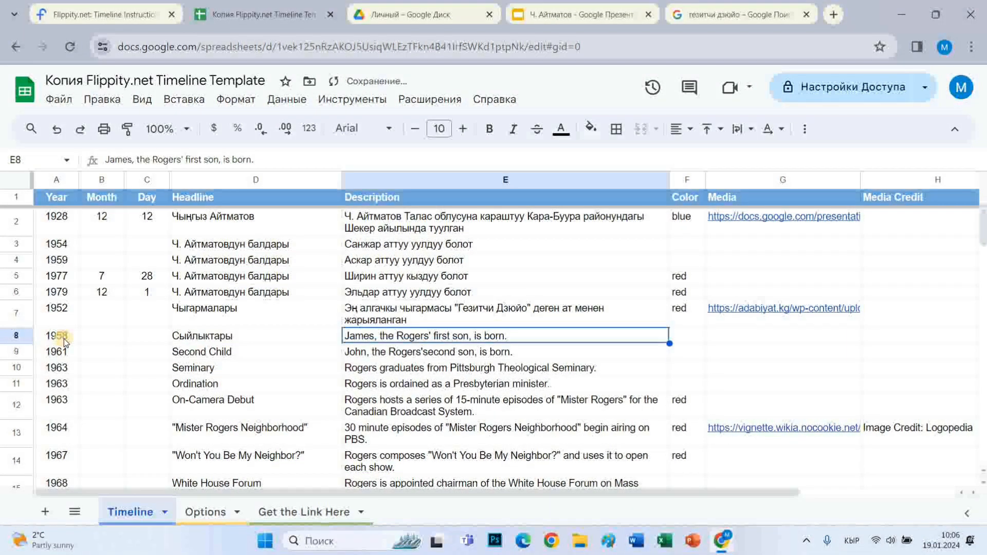
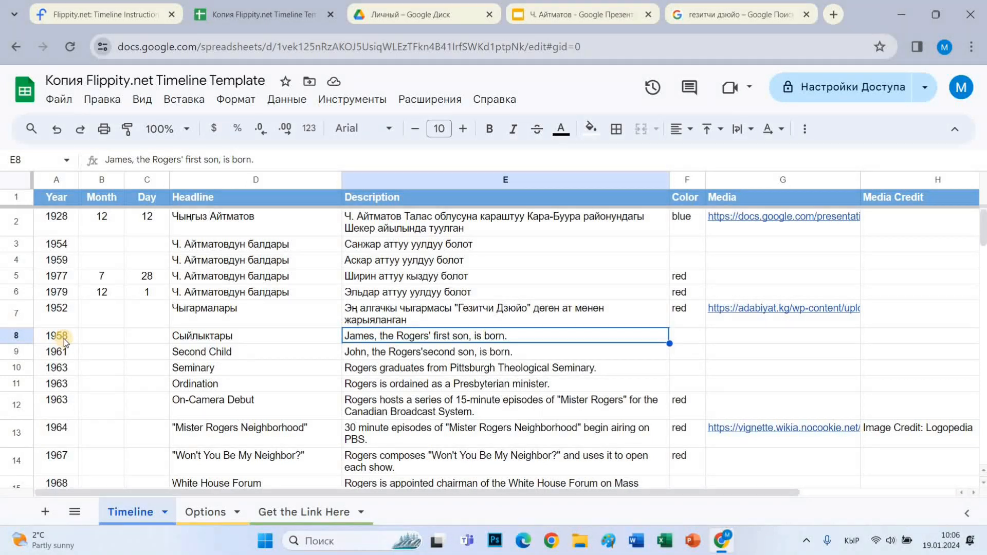
Set the description in row 8 to ""Эмгектеги артыкчылыгы" медалы менен сыйланган"
{"action": "type", "text": "\""}
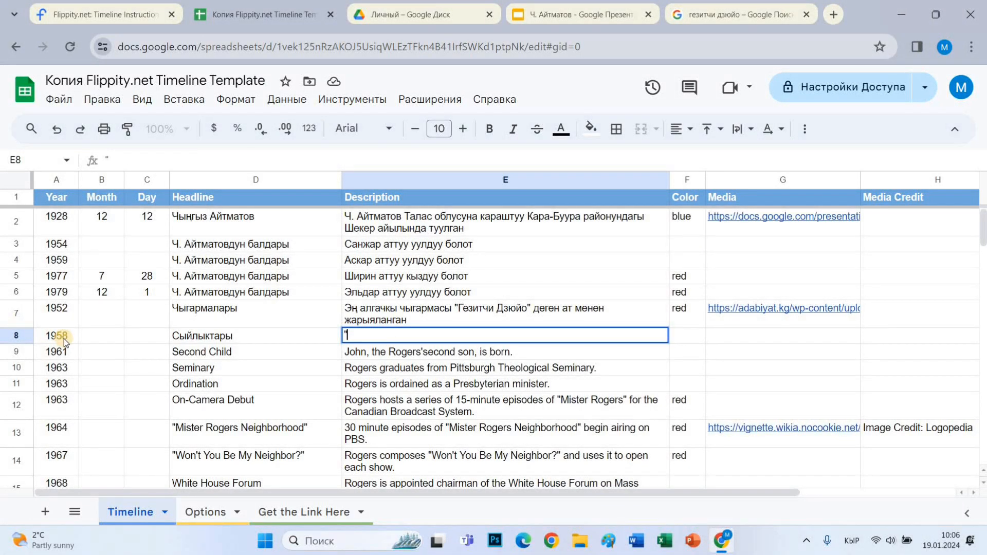
{"action": "type", "text": "Эмгектер"}
{"action": "type", "text": "и арт"}
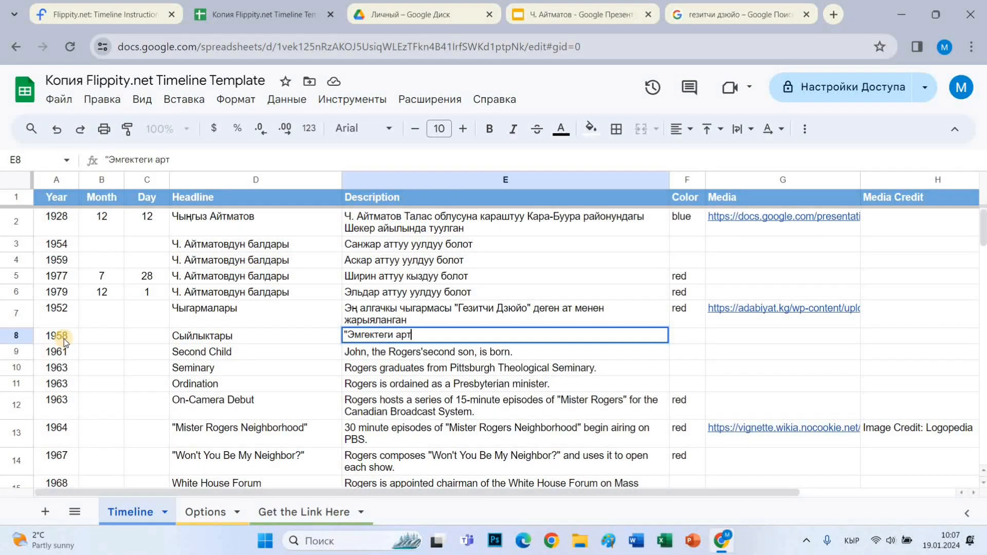
{"action": "type", "text": "ыкчылыгы\" "}
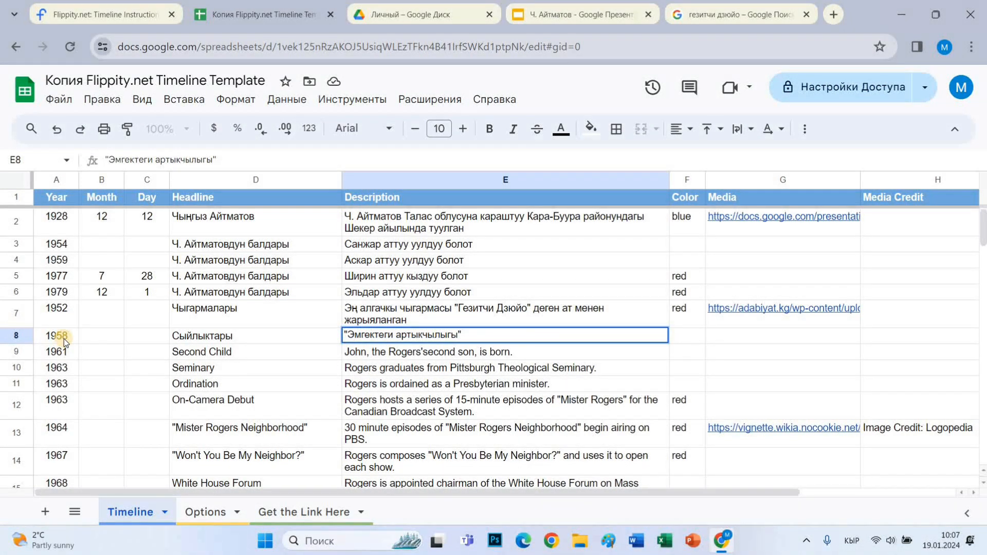
{"action": "type", "text": "медалы менен сы"}
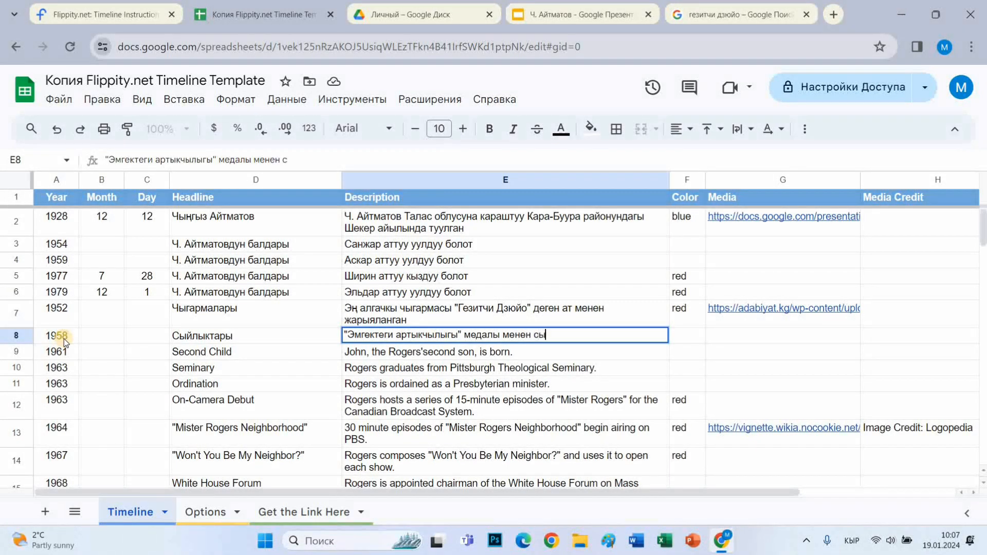
{"action": "type", "text": "йланган"}
{"action": "key", "text": "Tab"}
{"action": "key", "text": "Tab"}
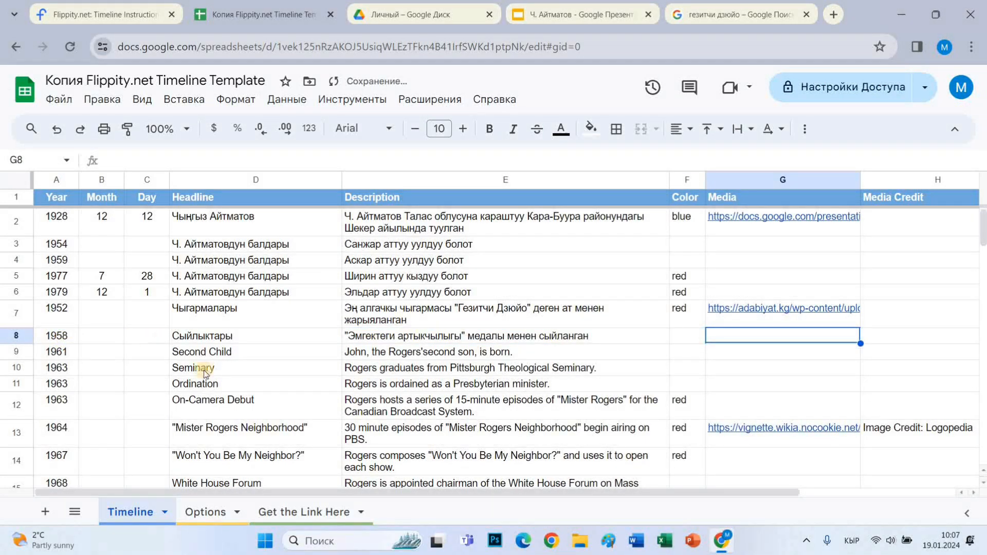
Switch to the Google search page and search for images of "Медаль за трудовое отличие"
{"action": "left_click", "coordinate": [725, 14]}
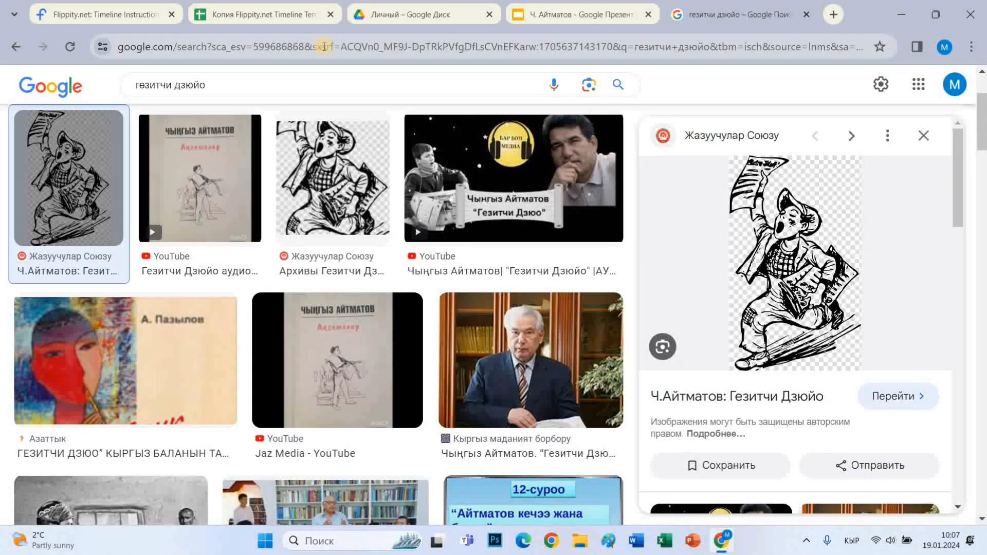
{"action": "left_click", "coordinate": [323, 46]}
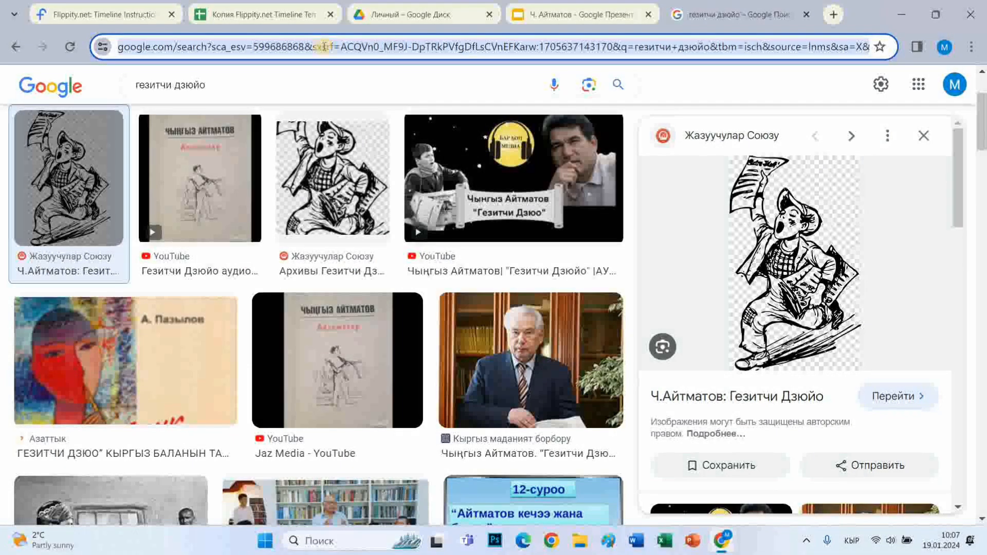
{"action": "type", "text": "медаль за трудовое отличие"}
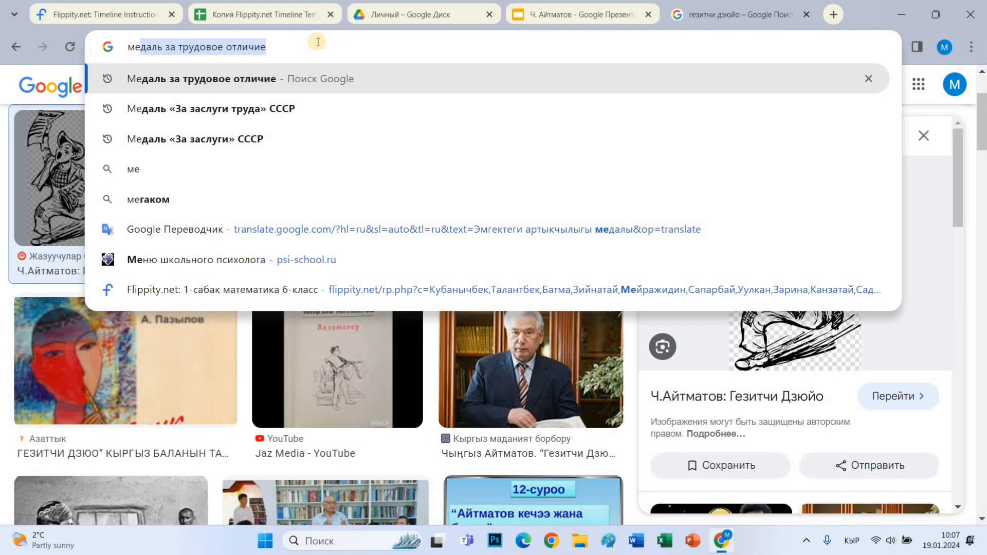
{"action": "key", "text": "Return"}
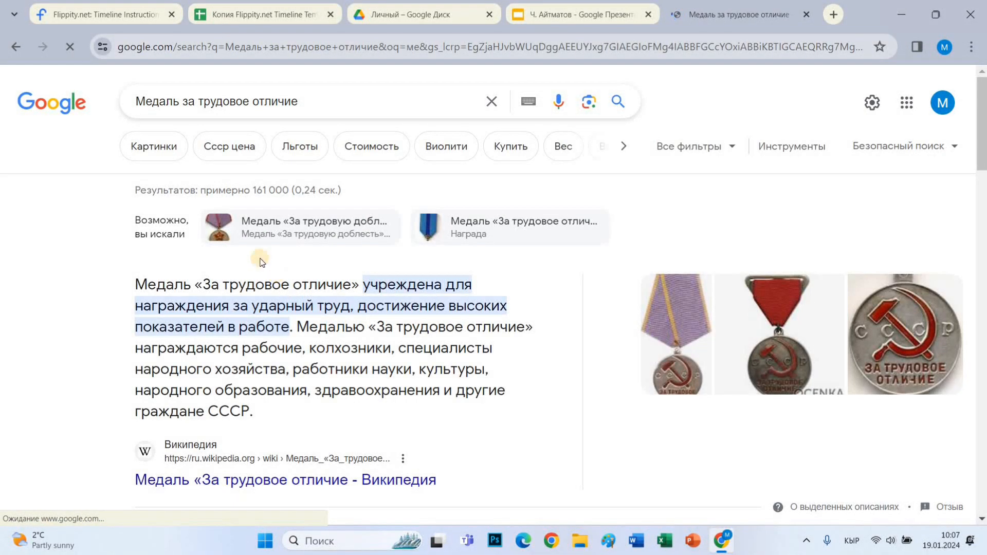
{"action": "left_click", "coordinate": [150, 150]}
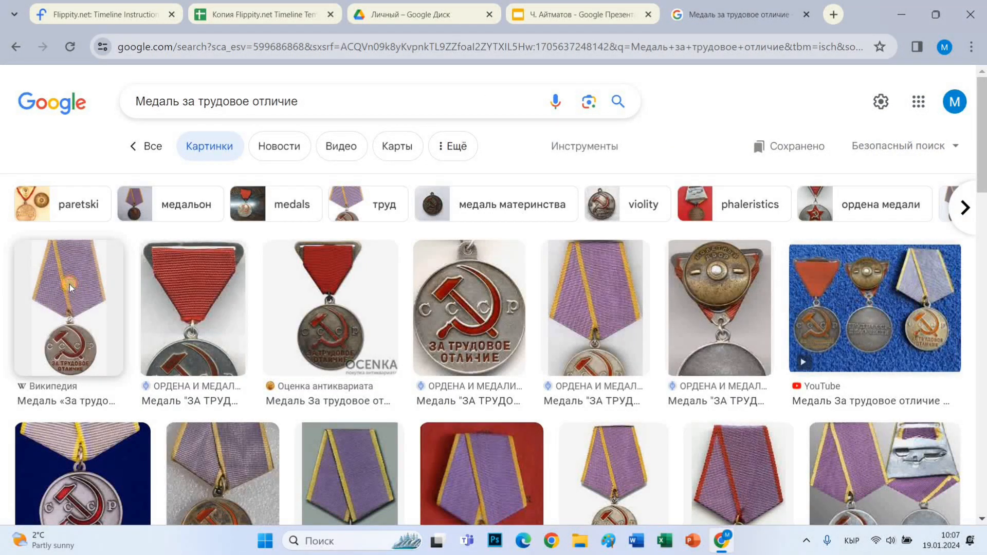
Preview the Wikipedia image of the medal with the purple ribbon and copy its image address
{"action": "left_click", "coordinate": [70, 284]}
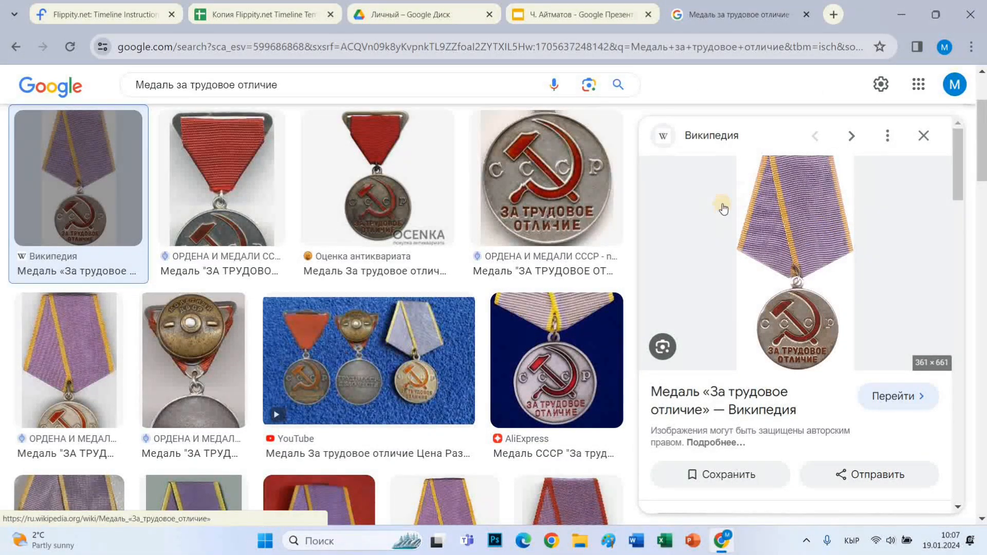
{"action": "right_click", "coordinate": [780, 218]}
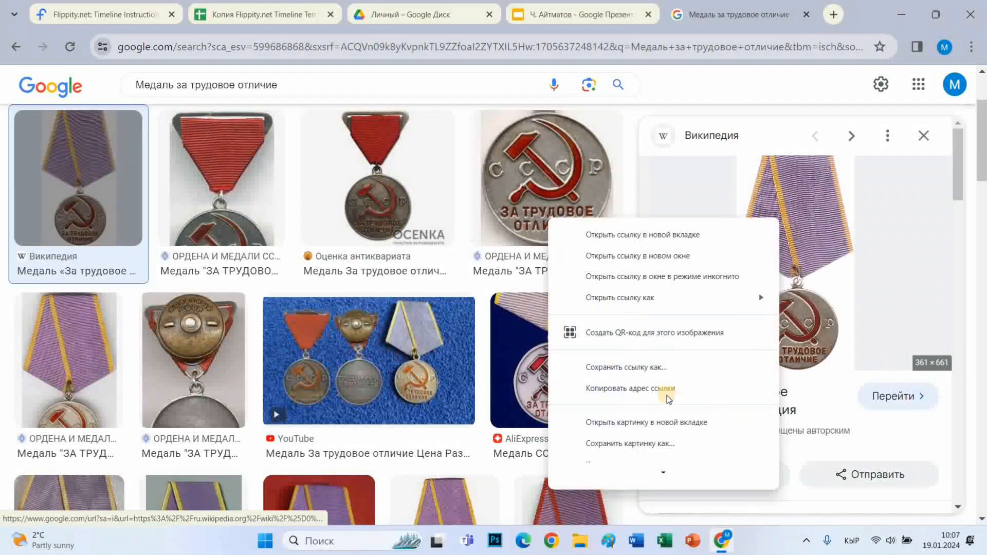
{"action": "scroll", "coordinate": [648, 422], "scroll_direction": "down", "scroll_amount": 2}
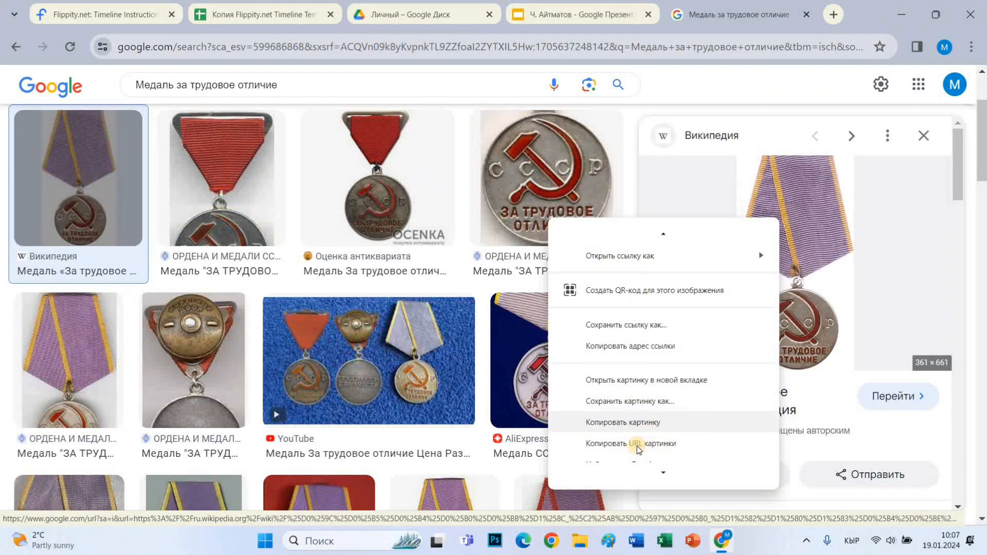
{"action": "left_click", "coordinate": [638, 448]}
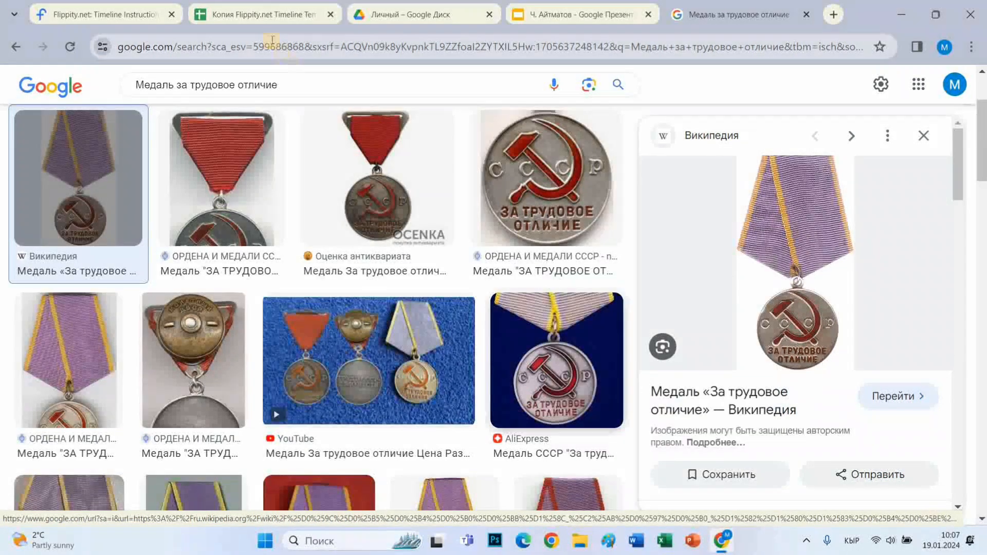
Return to the timeline spreadsheet and paste the copied medal image address into the Media cell of row 8
{"action": "left_click", "coordinate": [270, 15]}
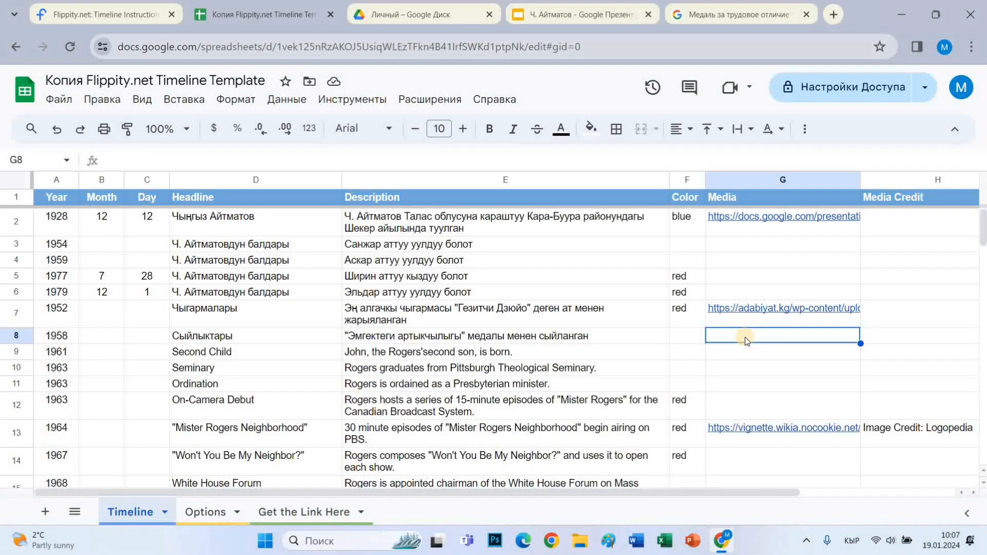
{"action": "type", "text": "https://upload.wikimedia.org/wikipedia/commons/b/b0/Medal_For_Distinguished_Labour.jpg"}
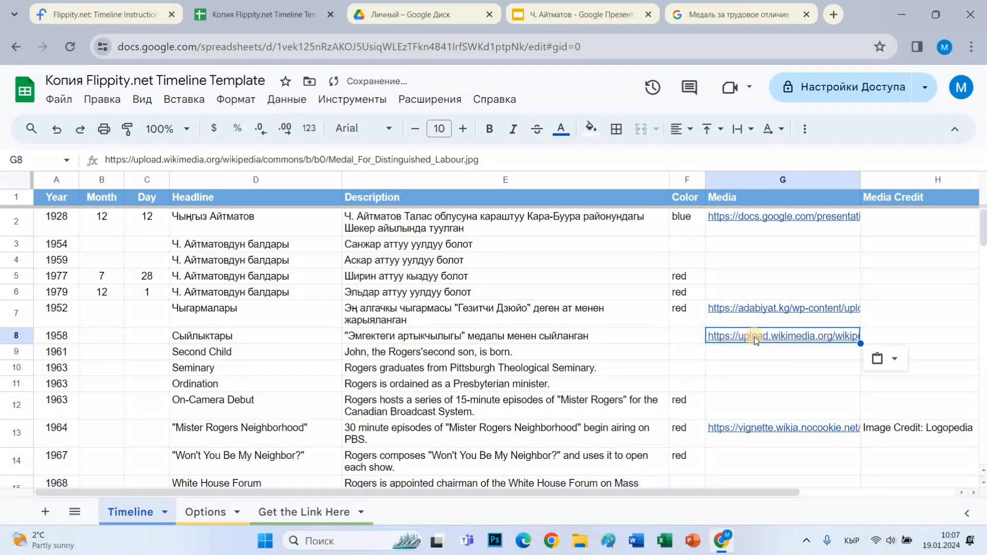
{"action": "mouse_move", "coordinate": [779, 336]}
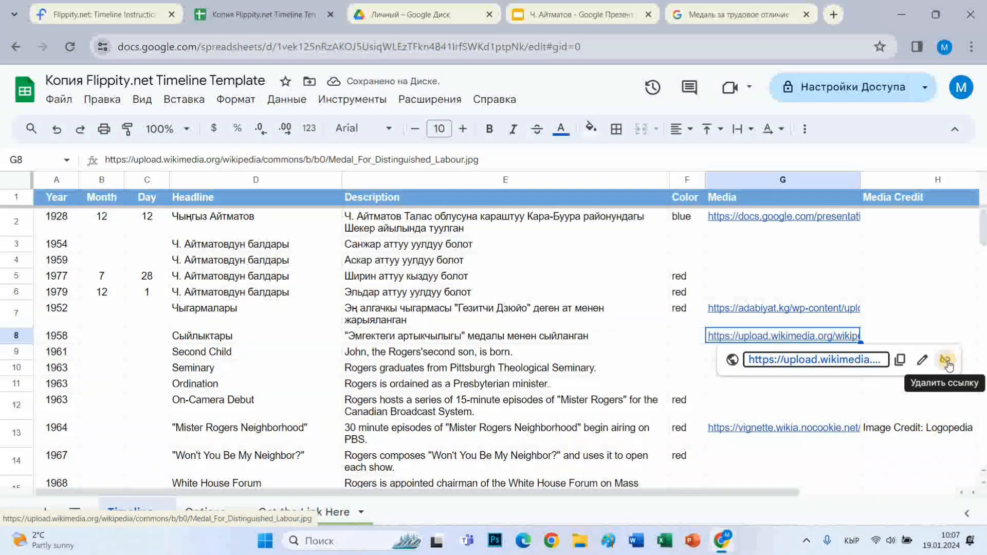
{"action": "left_click", "coordinate": [908, 335]}
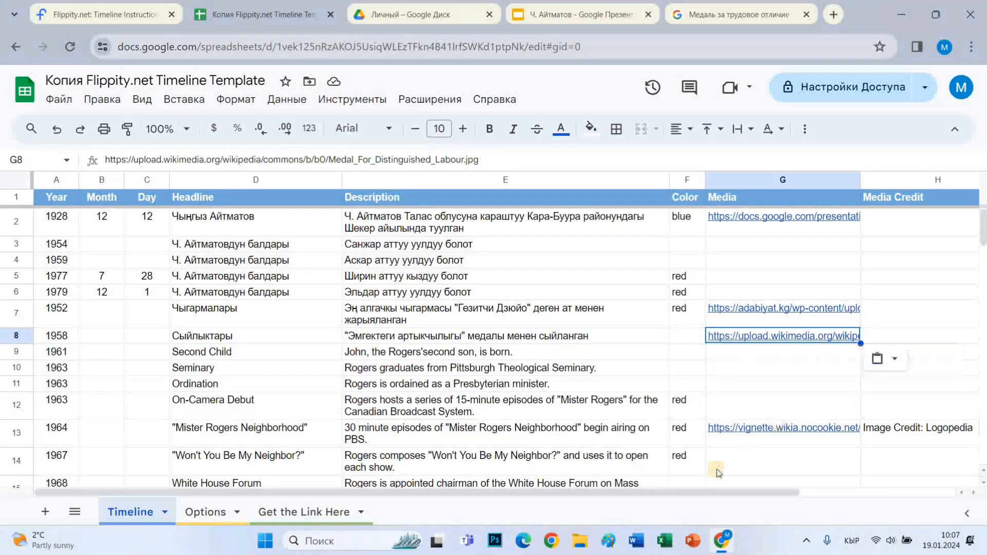
In row 9 of the Timeline sheet, set the year to 1962 and the headline to "Сыйлыктары"
{"action": "left_click", "coordinate": [867, 492]}
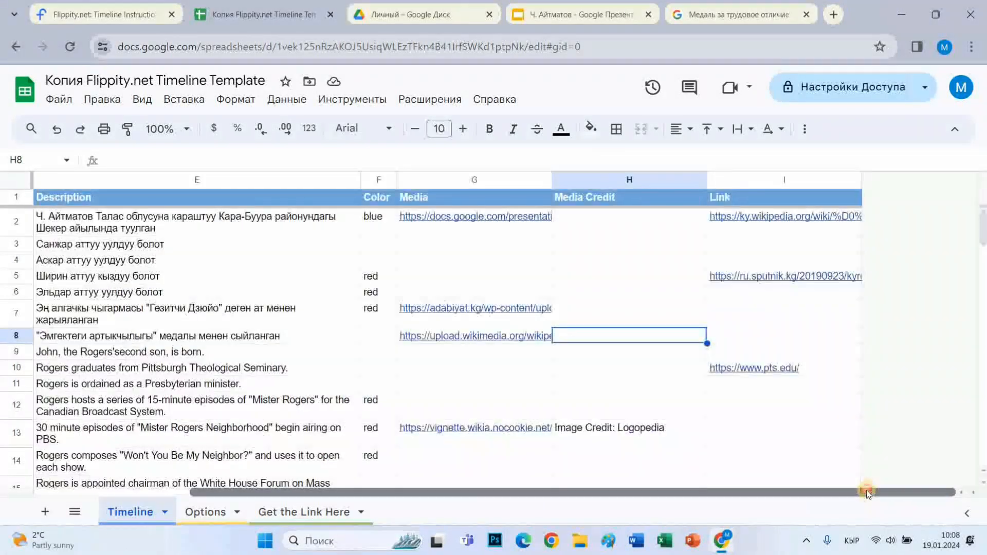
{"action": "left_click_drag", "start_coordinate": [644, 491], "coordinate": [143, 393]}
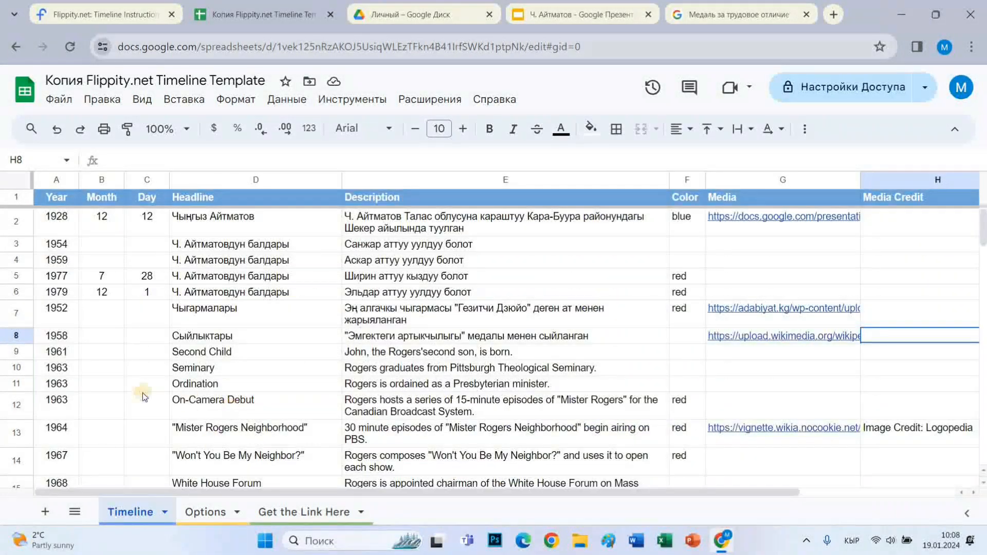
{"action": "left_click", "coordinate": [61, 352]}
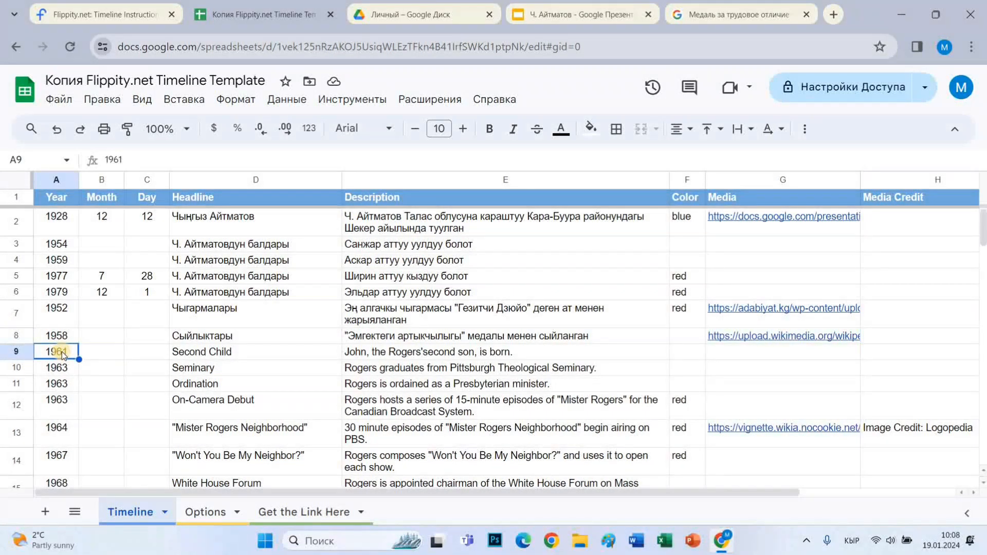
{"action": "type", "text": "1962"}
{"action": "key", "text": "Tab"}
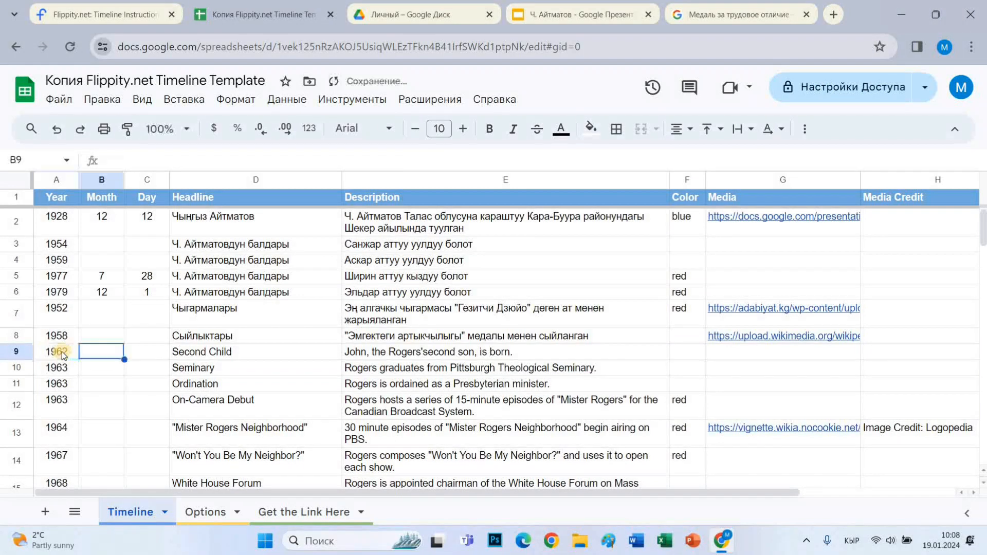
{"action": "key", "text": "Tab"}
{"action": "key", "text": "Tab"}
{"action": "type", "text": "Сыйлыктары"}
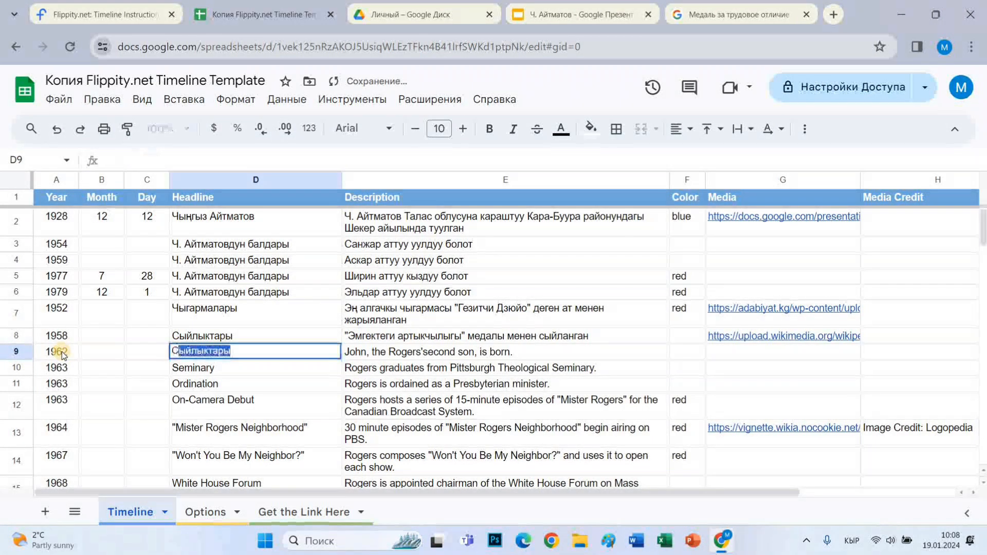
{"action": "key", "text": "Tab"}
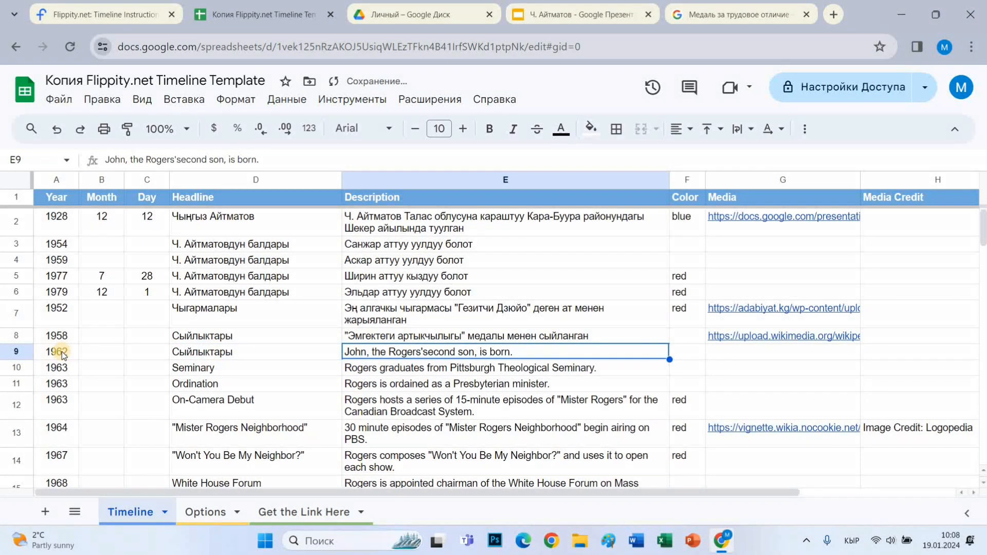
Replace the row 9 description with "Эмгек Кызыл Туу" ордени менен сыйланган, keeping the quotation marks around the order's name
{"action": "type", "text": "\""}
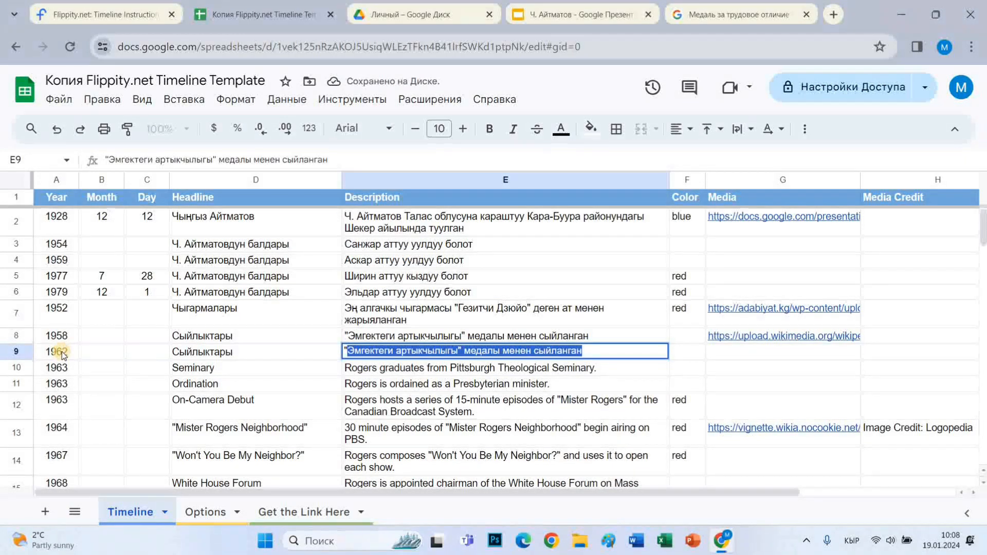
{"action": "type", "text": "Эмг"}
{"action": "type", "text": "ек "}
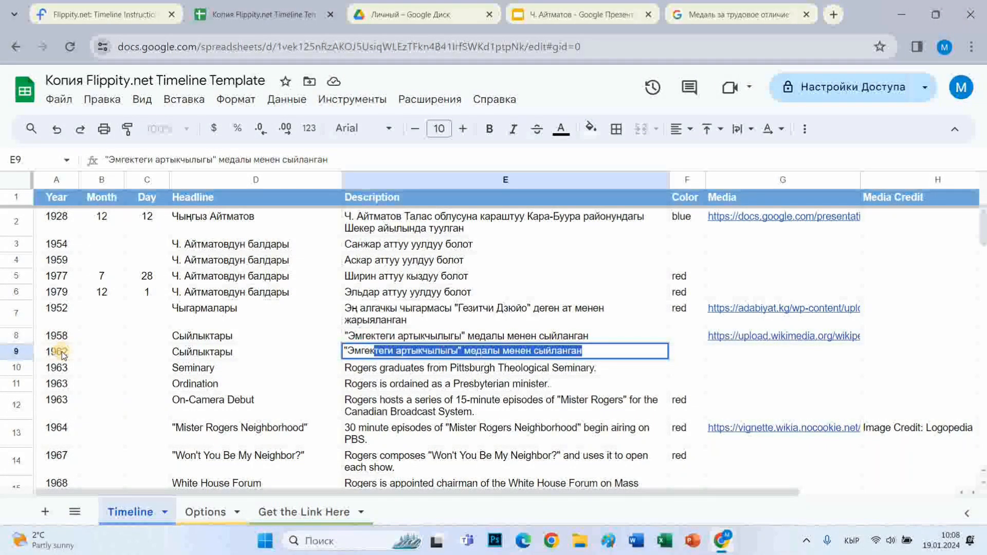
{"action": "type", "text": "Кызыл "}
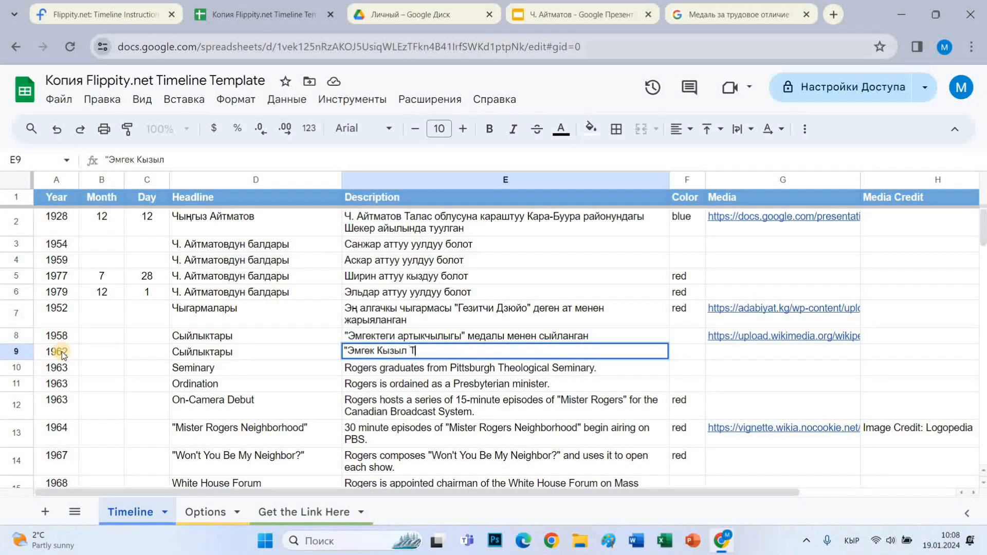
{"action": "type", "text": "Туу\" ордени"}
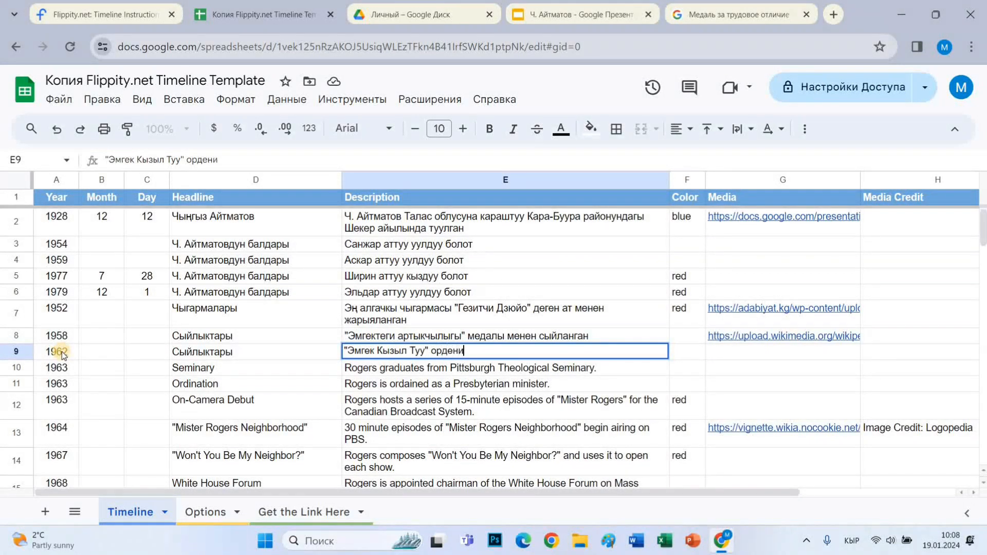
{"action": "type", "text": " менен сыйланган"}
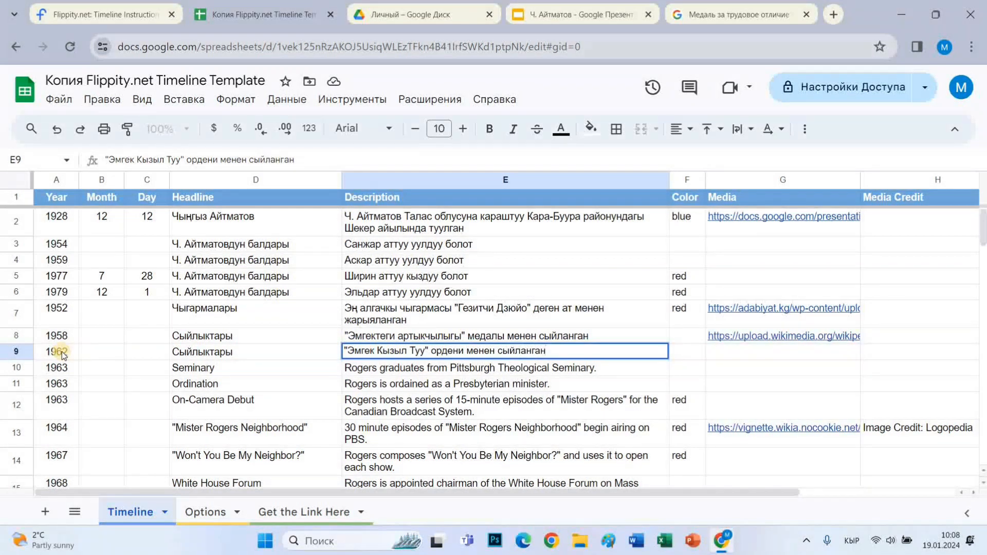
{"action": "key", "text": "Tab"}
{"action": "key", "text": "Tab"}
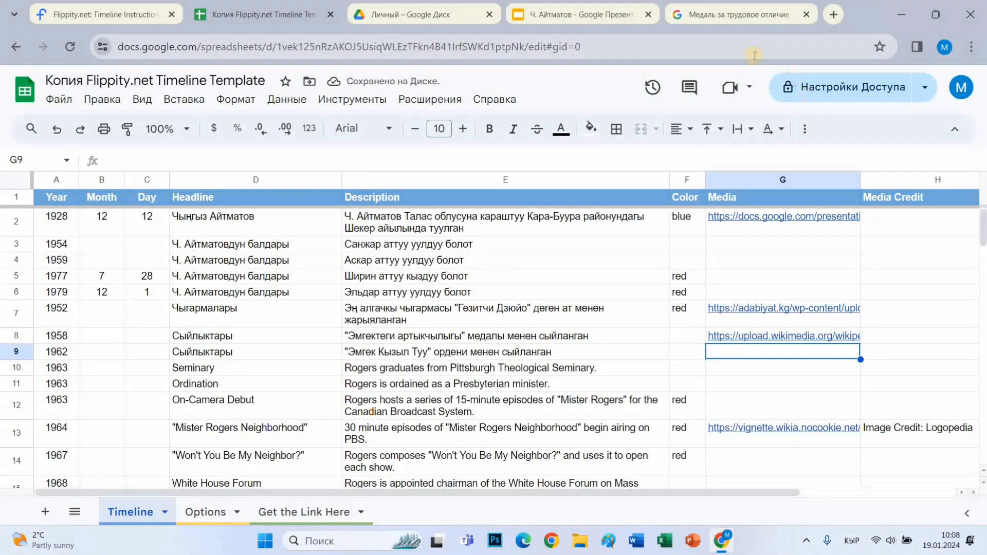
Switch to the Google image results and search for "орден трудового красного знамени"
{"action": "left_click", "coordinate": [747, 15]}
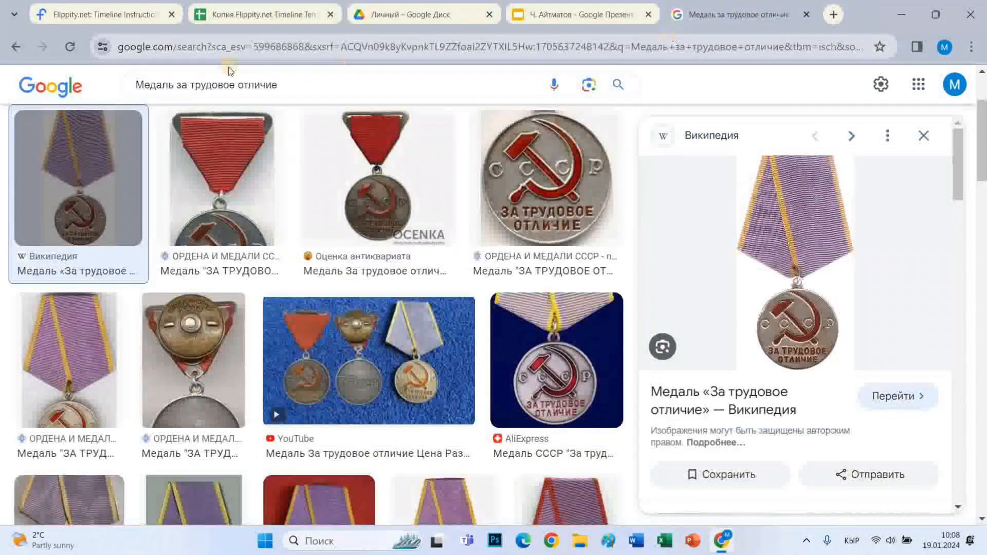
{"action": "left_click", "coordinate": [288, 81]}
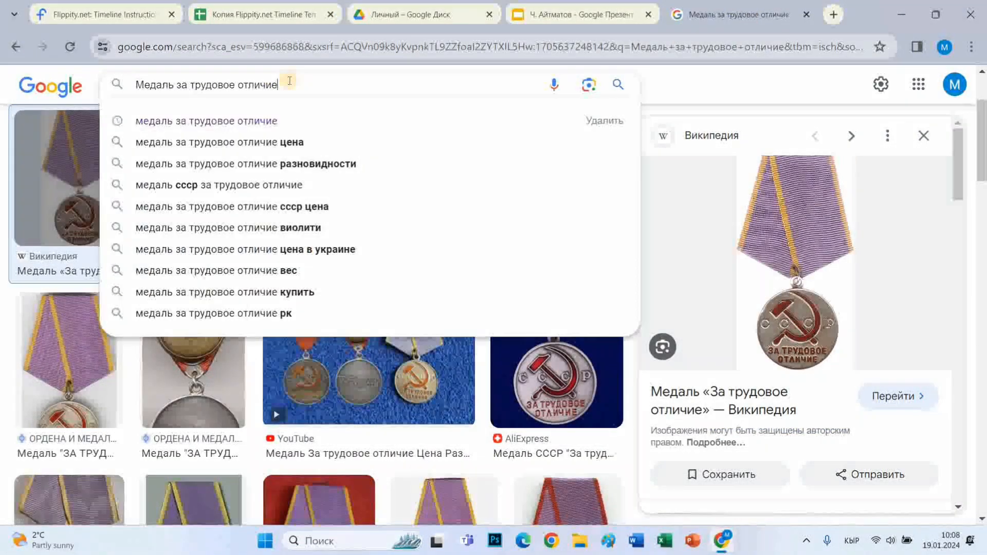
{"action": "left_click", "coordinate": [315, 47]}
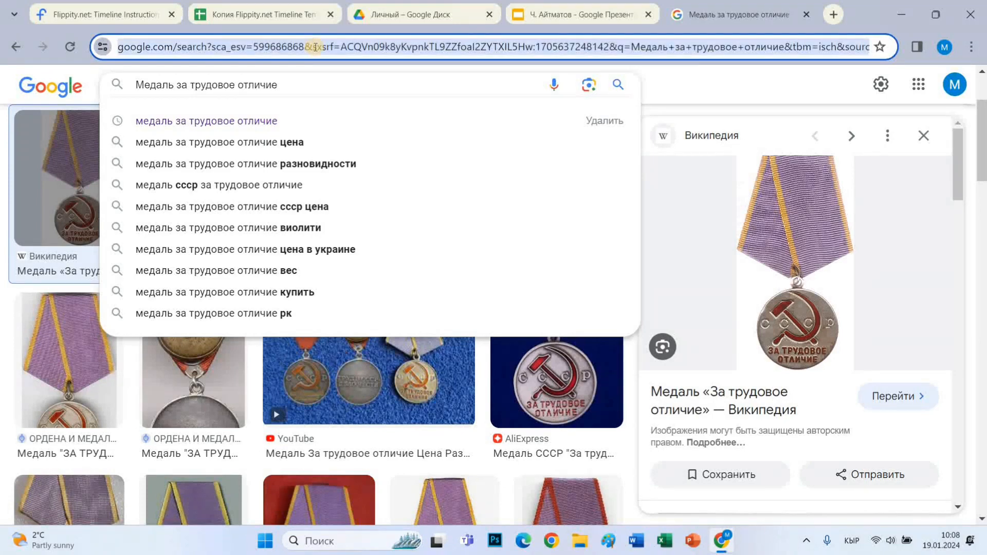
{"action": "type", "text": "ор"}
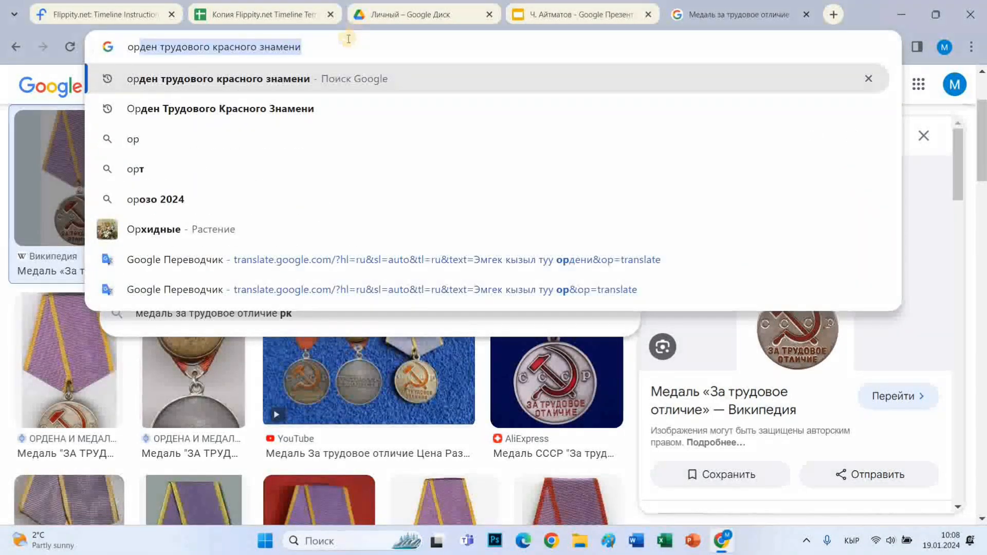
{"action": "key", "text": "Return"}
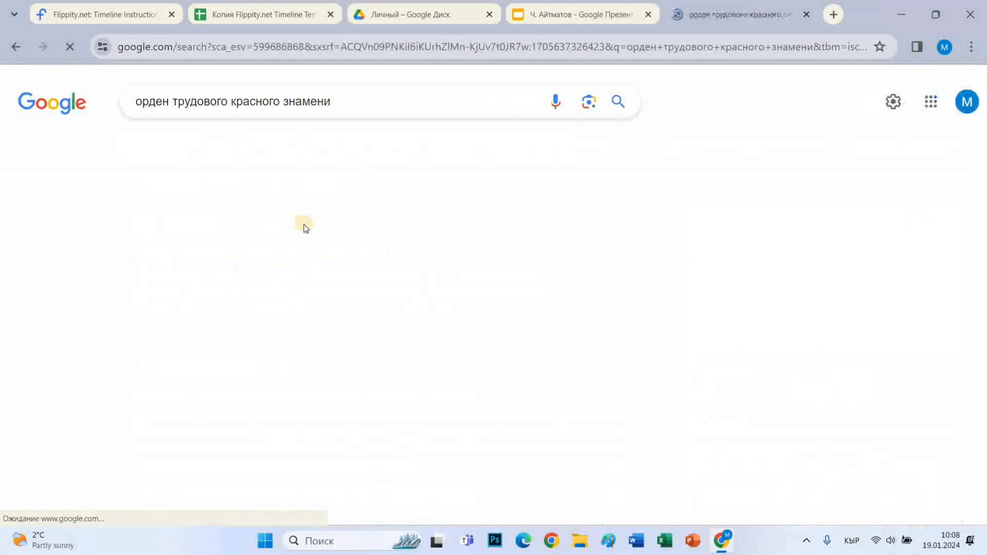
Open the Вымпел-В picture of the order in the image results and copy its image URL
{"action": "scroll", "coordinate": [767, 330], "scroll_direction": "down", "scroll_amount": 3}
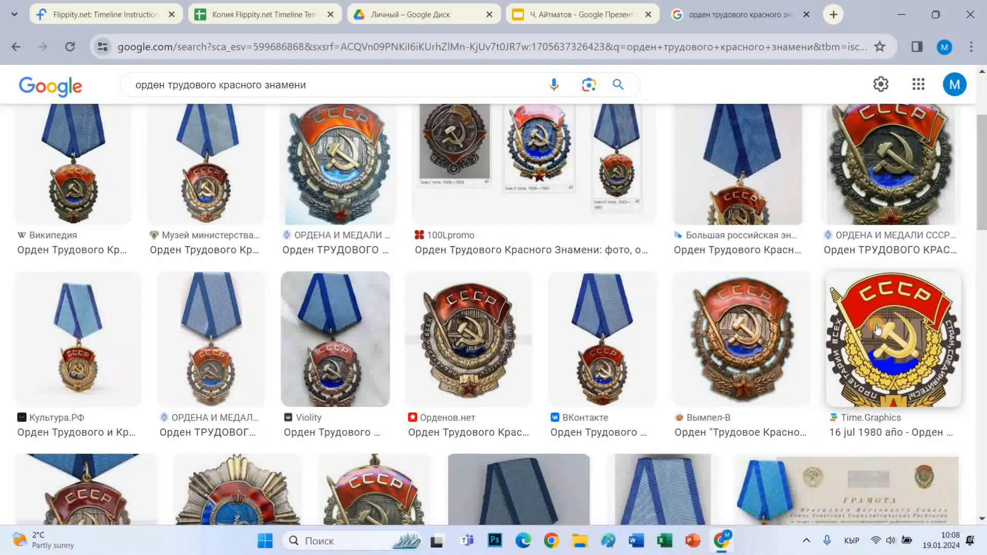
{"action": "left_click", "coordinate": [849, 323]}
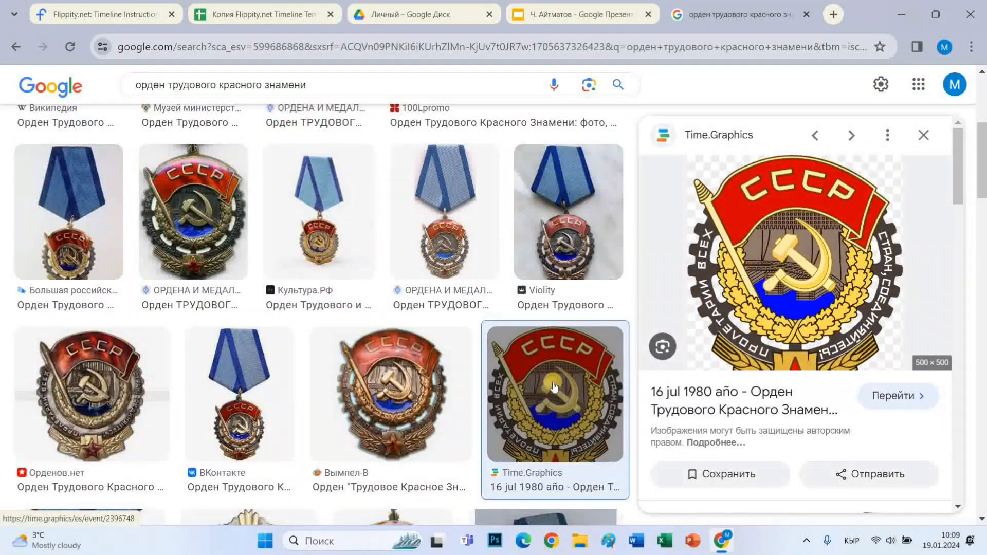
{"action": "key", "text": "Left"}
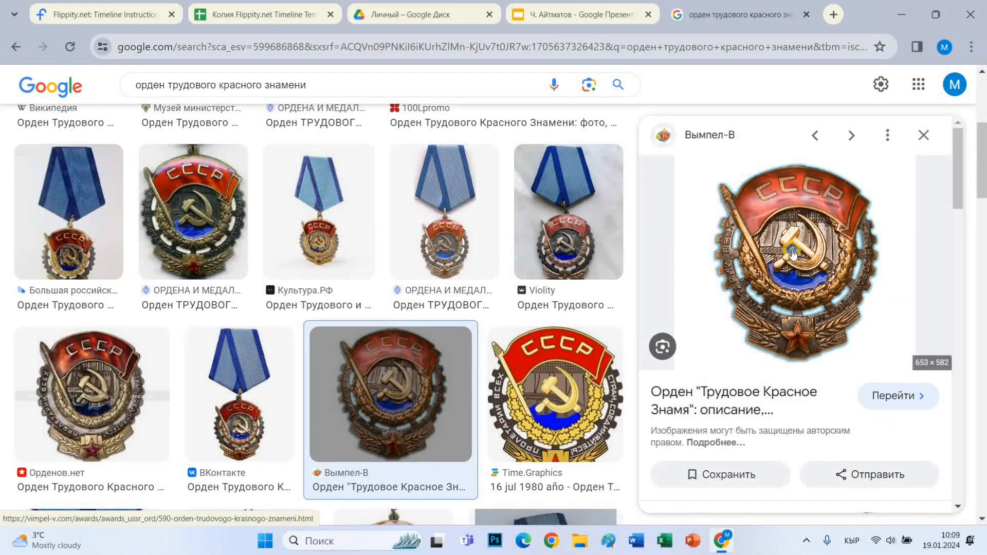
{"action": "right_click", "coordinate": [792, 251]}
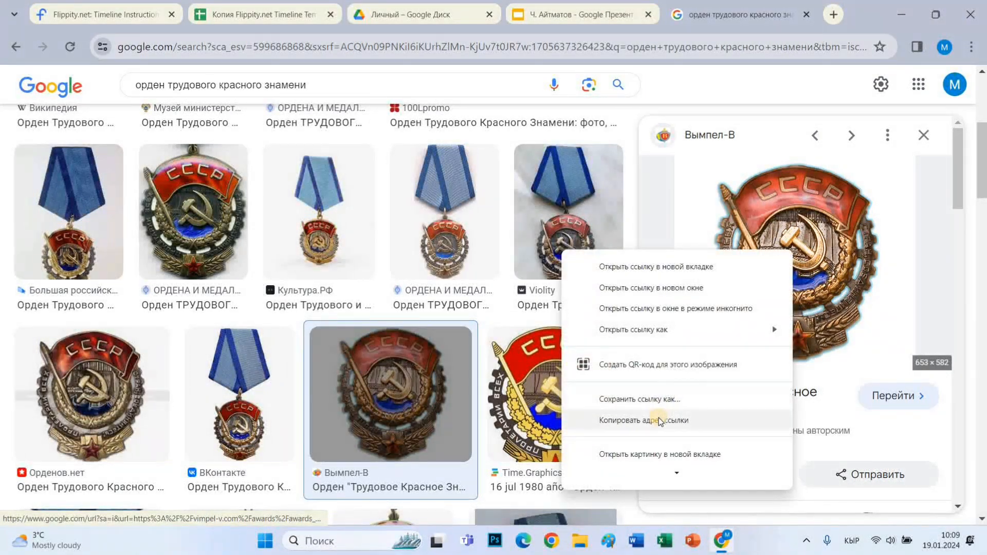
{"action": "scroll", "coordinate": [720, 335], "scroll_direction": "down", "scroll_amount": 2}
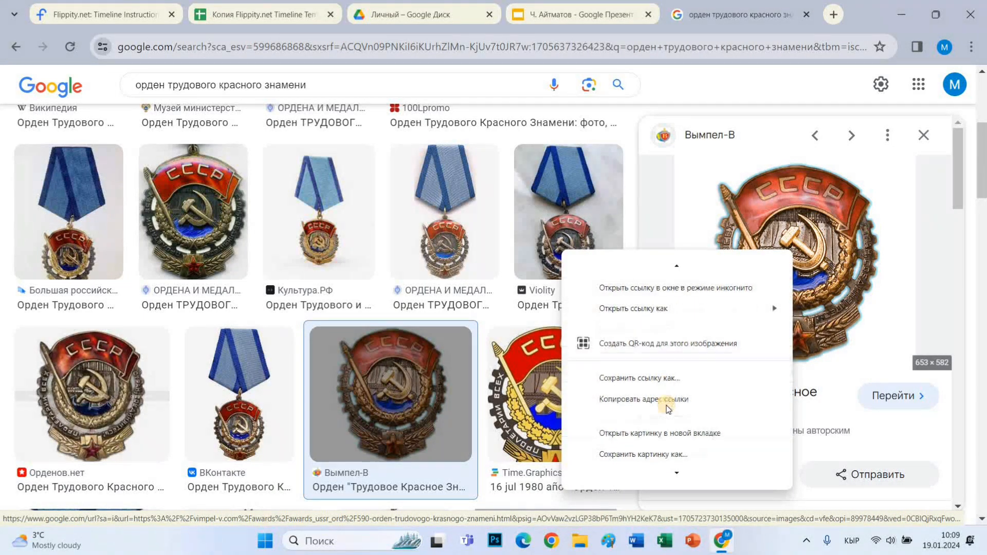
{"action": "scroll", "coordinate": [667, 405], "scroll_direction": "down", "scroll_amount": 3}
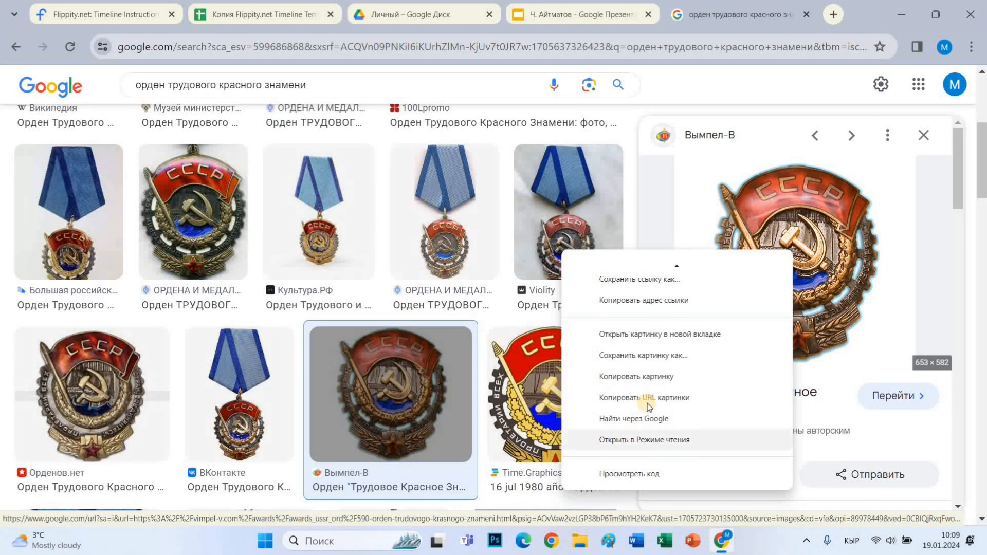
{"action": "left_click", "coordinate": [649, 398]}
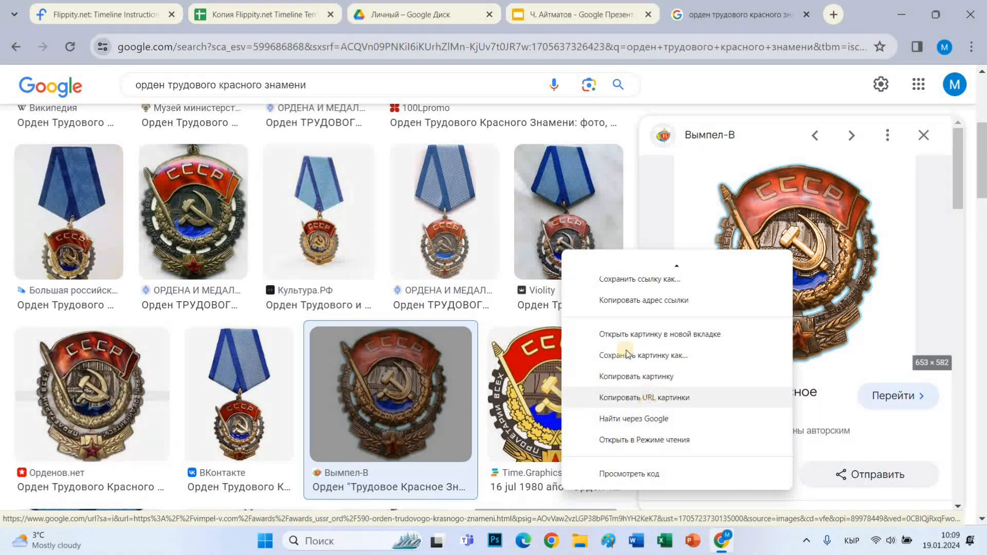
Return to the timeline spreadsheet and paste the copied image URL into the Media cell of row 9
{"action": "left_click", "coordinate": [284, 20]}
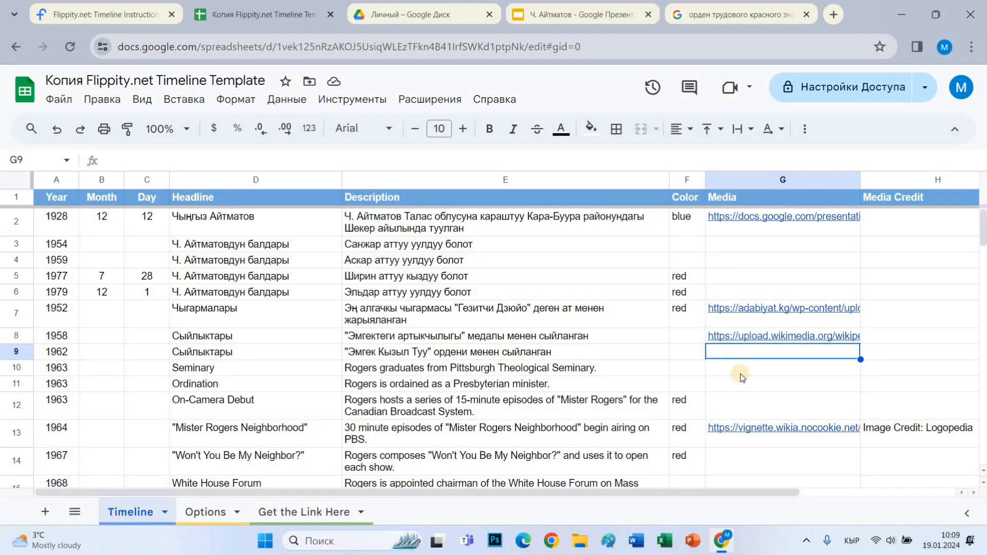
{"action": "key", "text": "ctrl+v"}
{"action": "left_click_drag", "start_coordinate": [770, 495], "coordinate": [923, 495]}
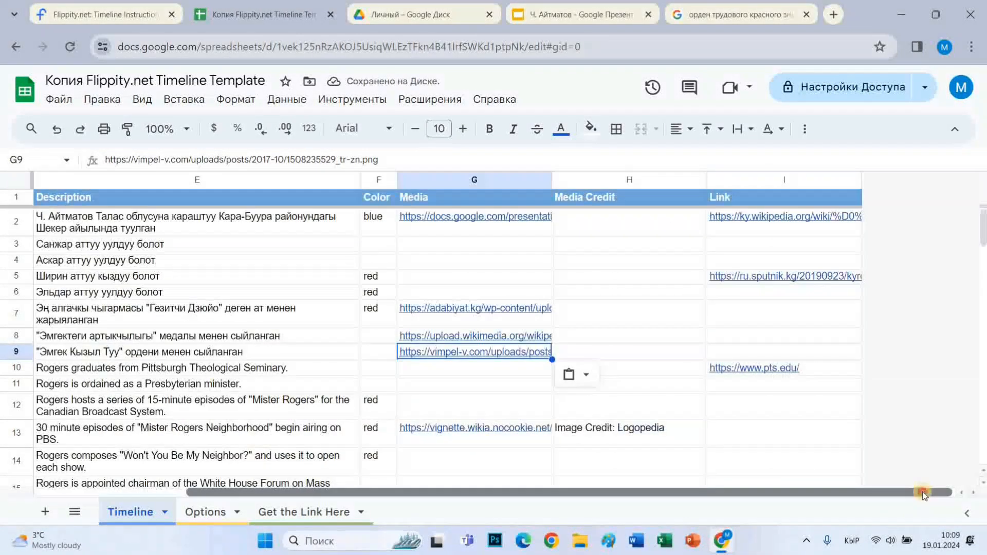
{"action": "scroll", "coordinate": [582, 470], "scroll_direction": "left", "scroll_amount": 3}
{"action": "scroll", "coordinate": [582, 470], "scroll_direction": "left", "scroll_amount": 3}
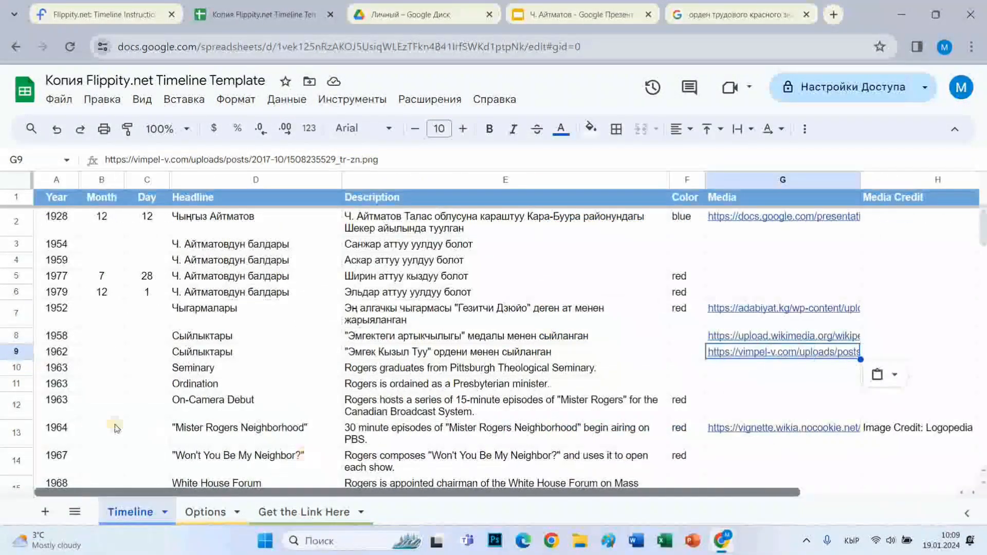
In row 10, enter 1963 as the year and replace the headline with "Сыйлыктары"
{"action": "left_click", "coordinate": [55, 368]}
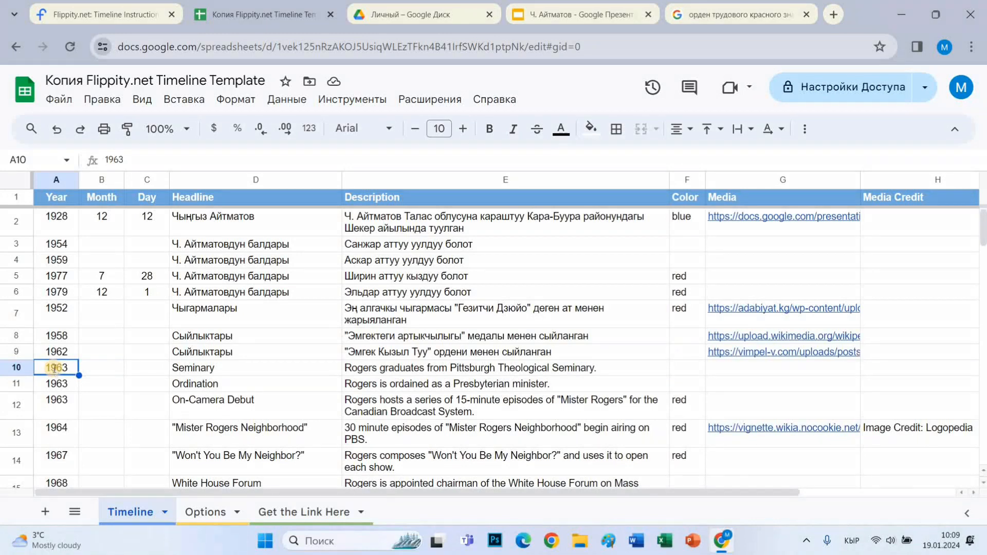
{"action": "type", "text": "1963"}
{"action": "key", "text": "Tab"}
{"action": "key", "text": "Tab"}
{"action": "key", "text": "Tab"}
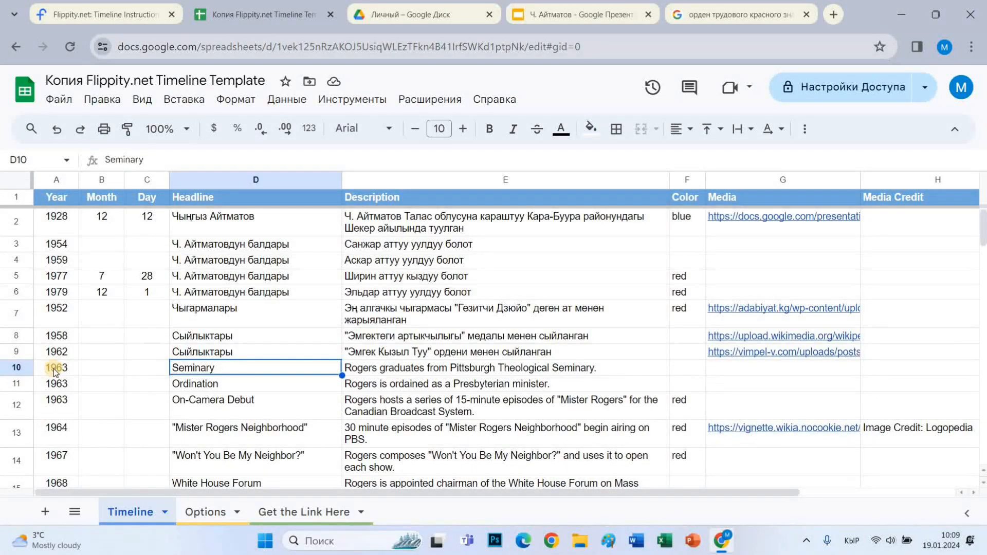
{"action": "type", "text": "С"}
{"action": "key", "text": "Tab"}
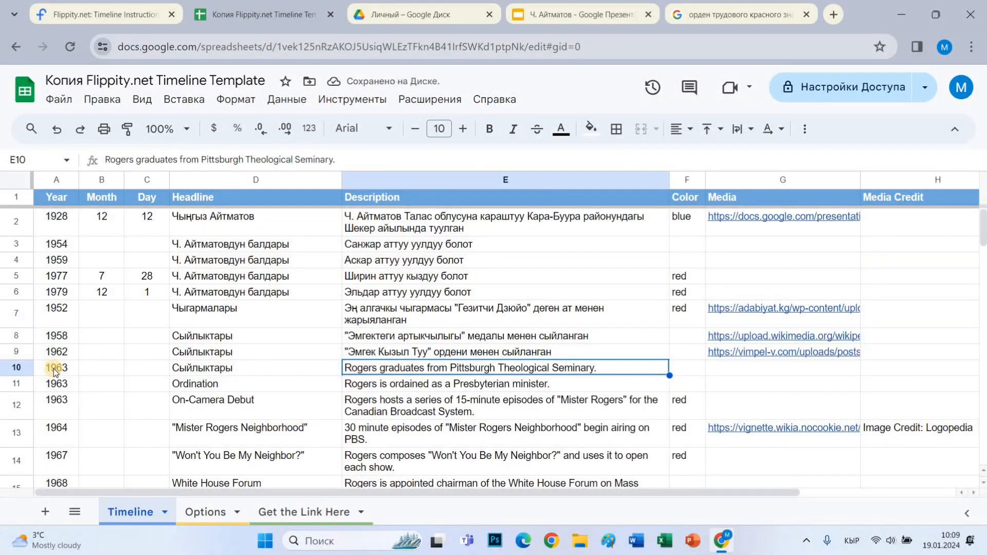
Replace the row 10 description with "Лениндик сыйлыкка" татыктуу болгон, keeping the quotation marks around the prize's name
{"action": "type", "text": "\""}
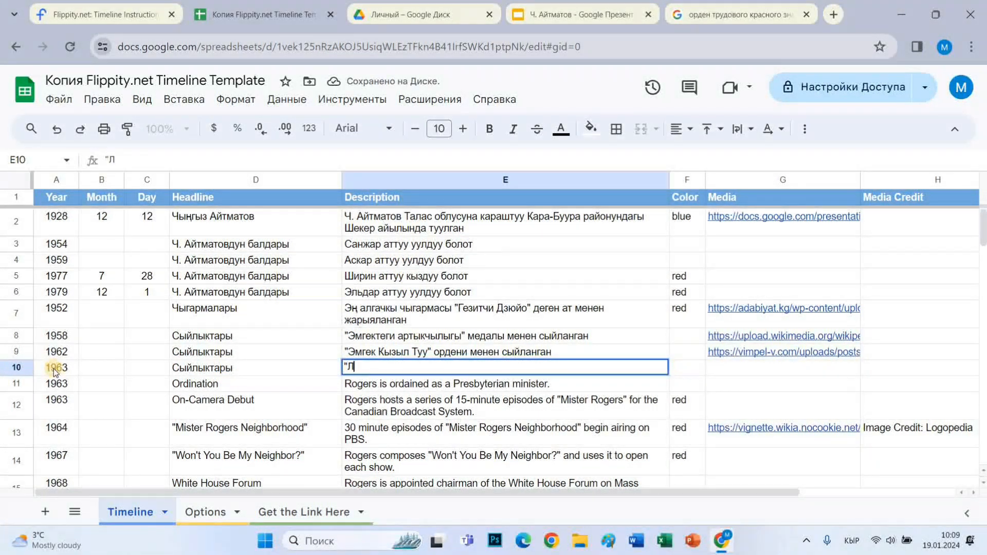
{"action": "type", "text": "Ленинд"}
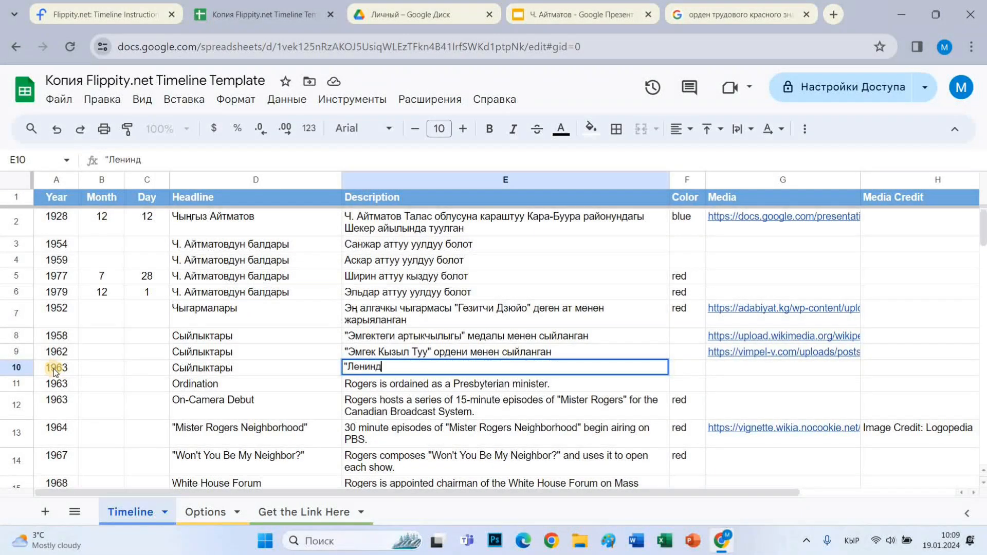
{"action": "type", "text": "ик сыйлыкка\" т"}
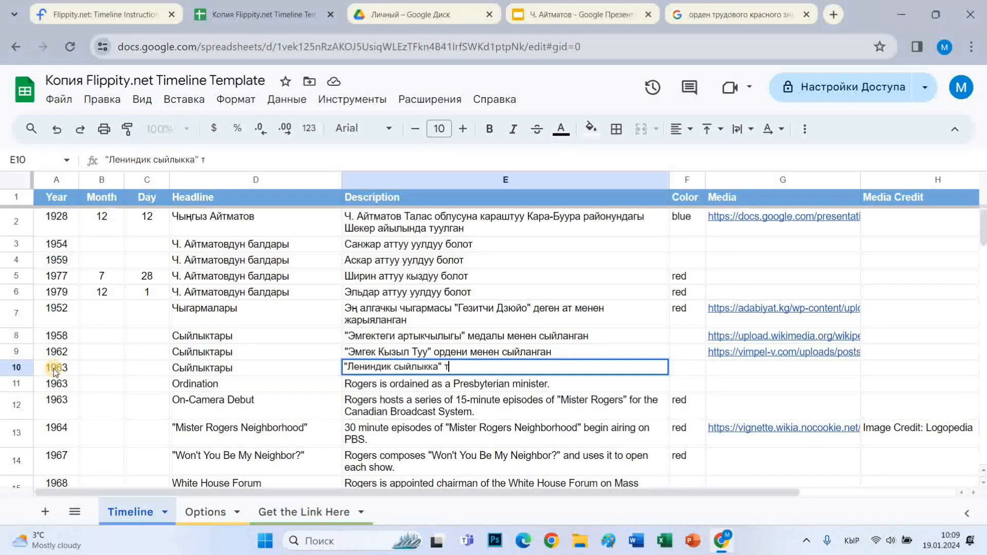
{"action": "type", "text": "атыктуу болгон"}
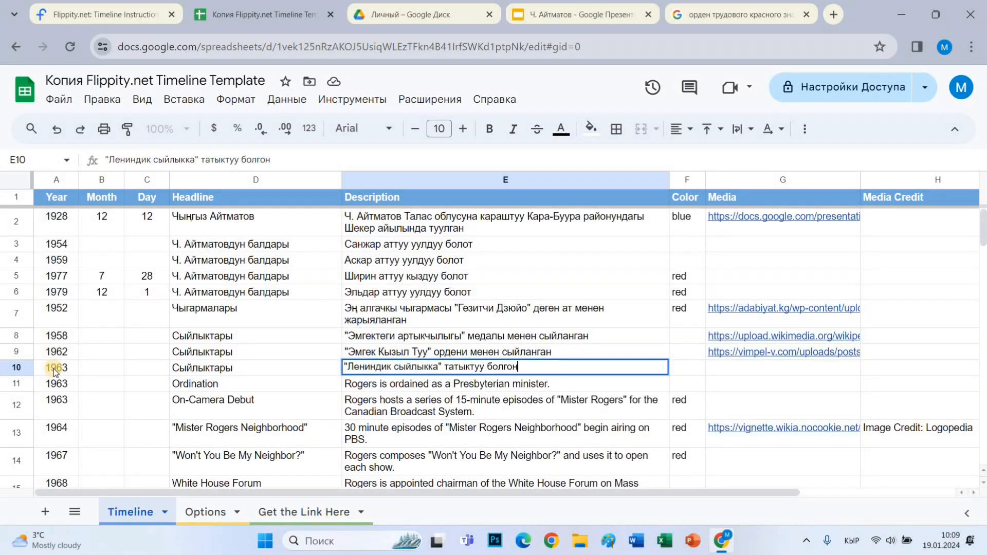
{"action": "key", "text": "Tab"}
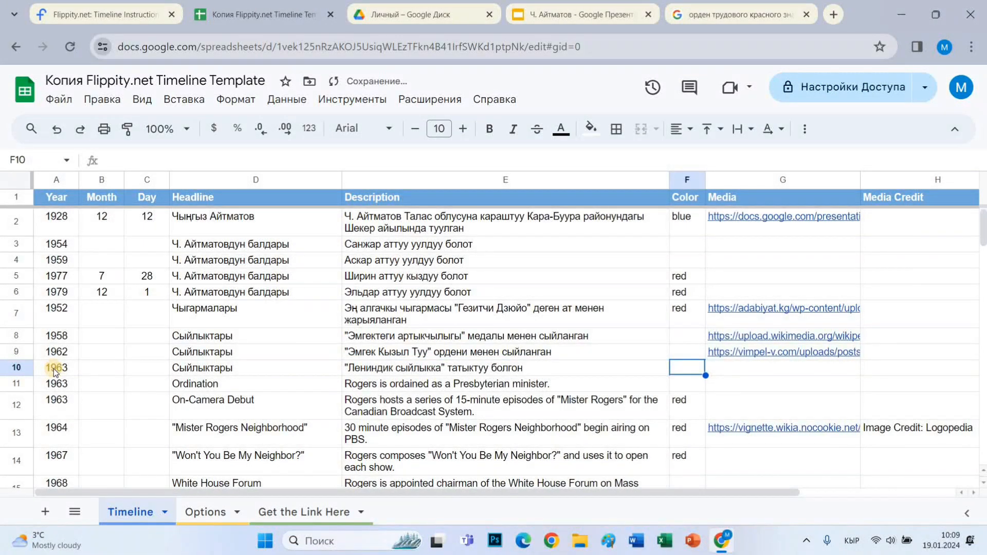
Switch to the Google image results and search for pictures of "ленинская премия"
{"action": "key", "text": "Tab"}
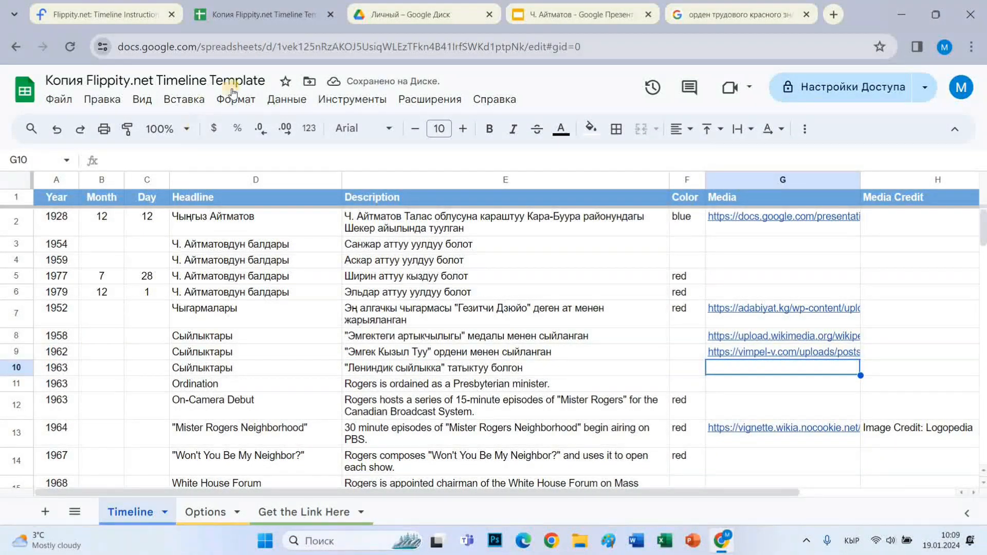
{"action": "left_click", "coordinate": [692, 13]}
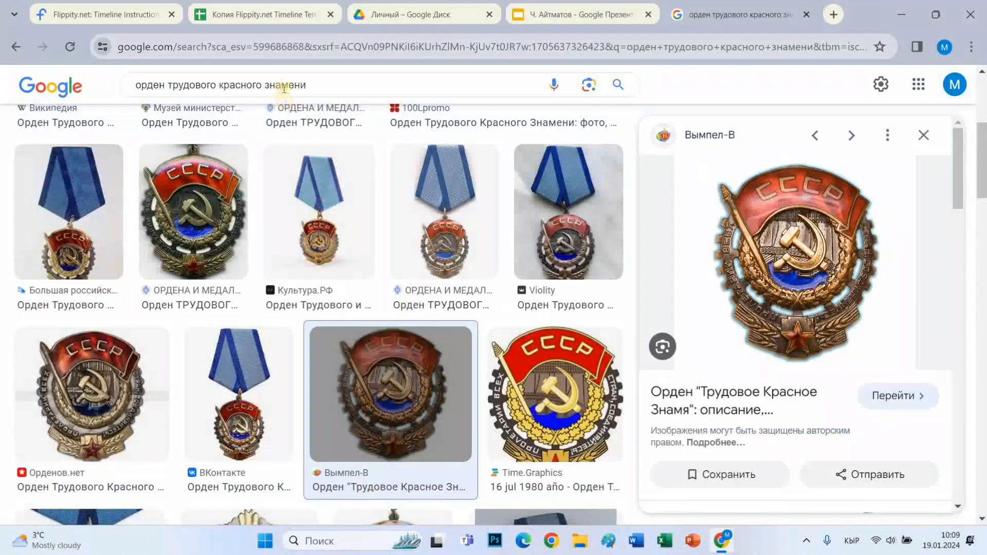
{"action": "left_click", "coordinate": [293, 48]}
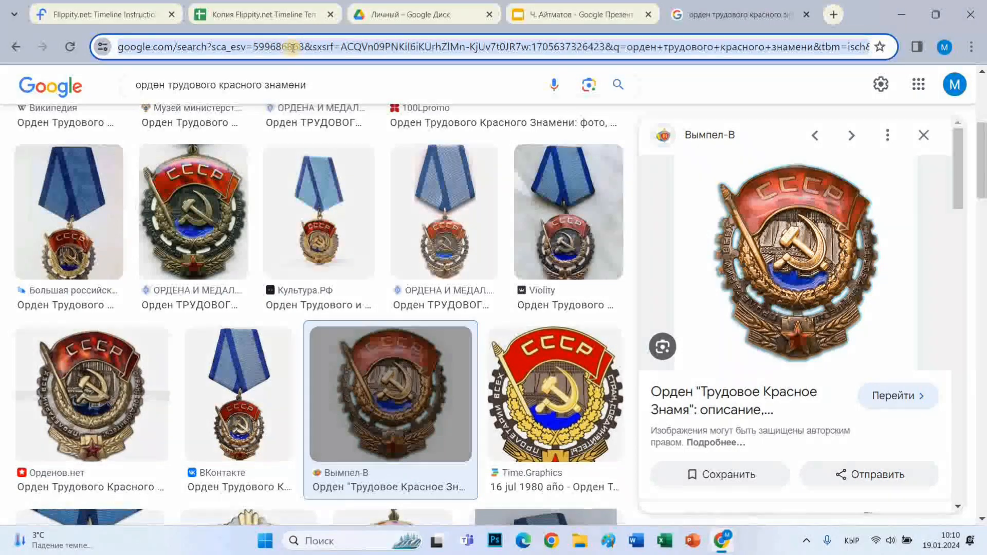
{"action": "type", "text": "ленинская премия"}
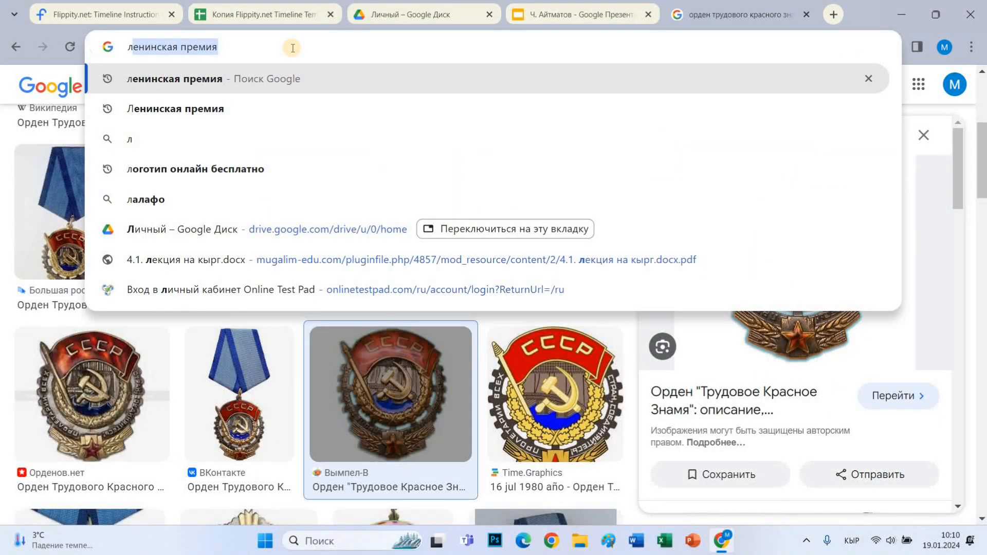
{"action": "key", "text": "Return"}
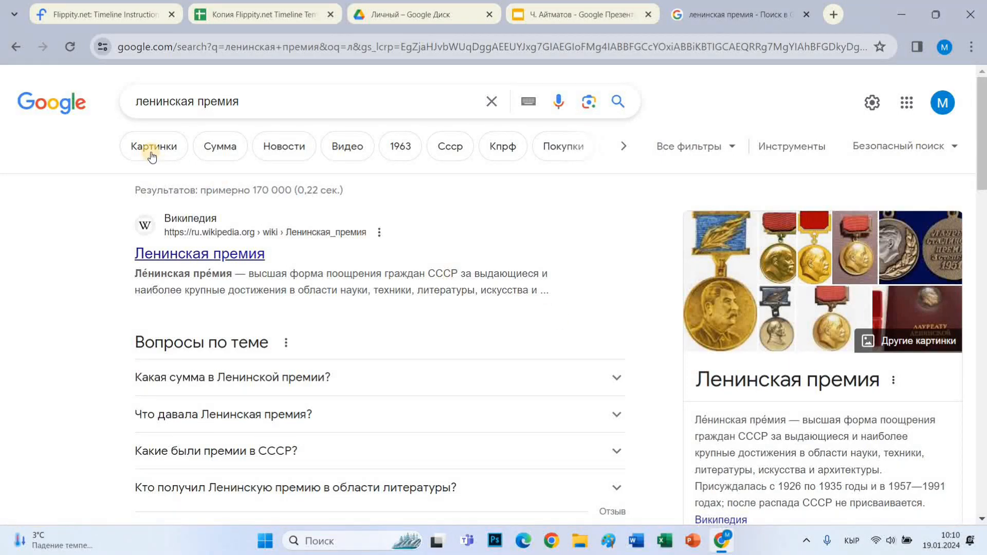
{"action": "left_click", "coordinate": [171, 162]}
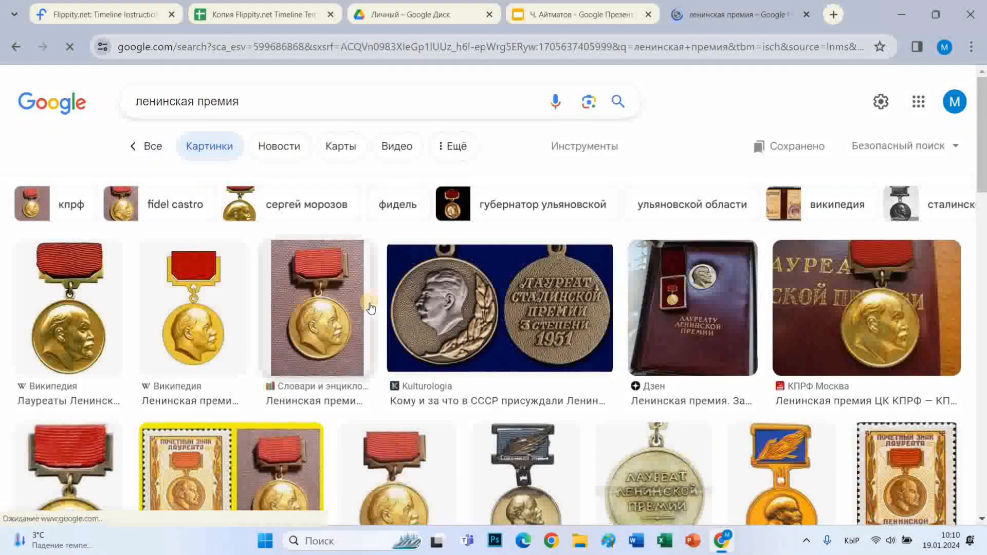
Open the Дзен picture of the Lenin Prize in the image results and copy its image URL
{"action": "scroll", "coordinate": [458, 395], "scroll_direction": "down", "scroll_amount": 1}
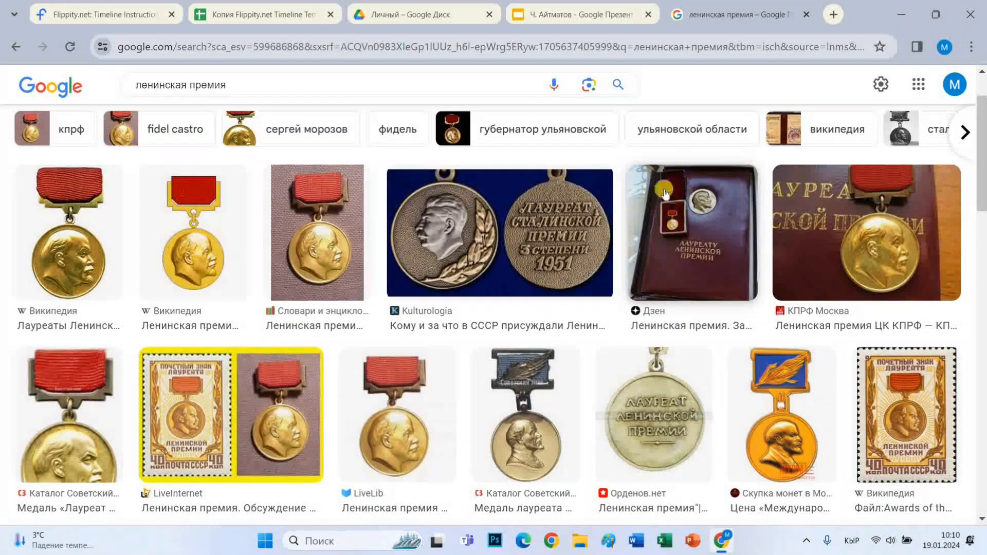
{"action": "left_click", "coordinate": [694, 222]}
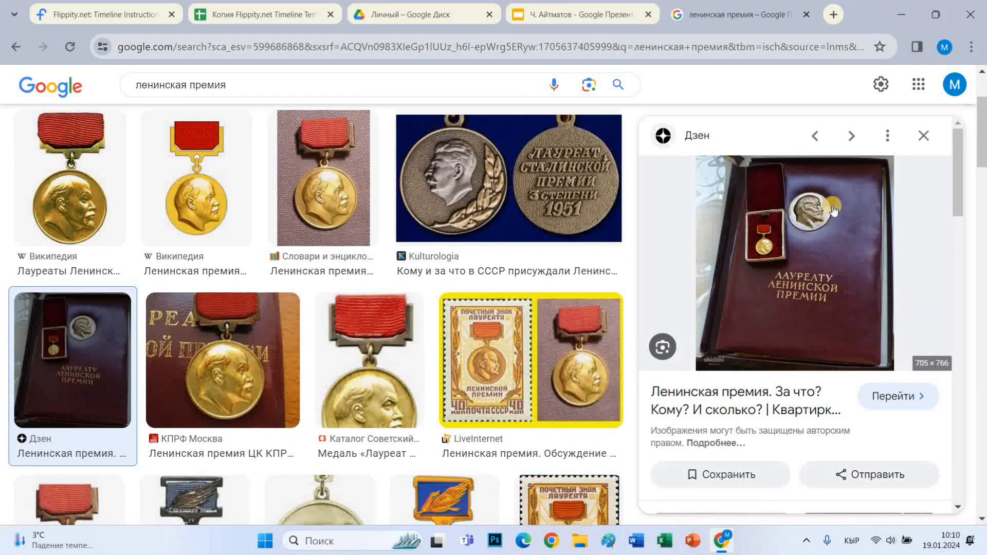
{"action": "right_click", "coordinate": [812, 254]}
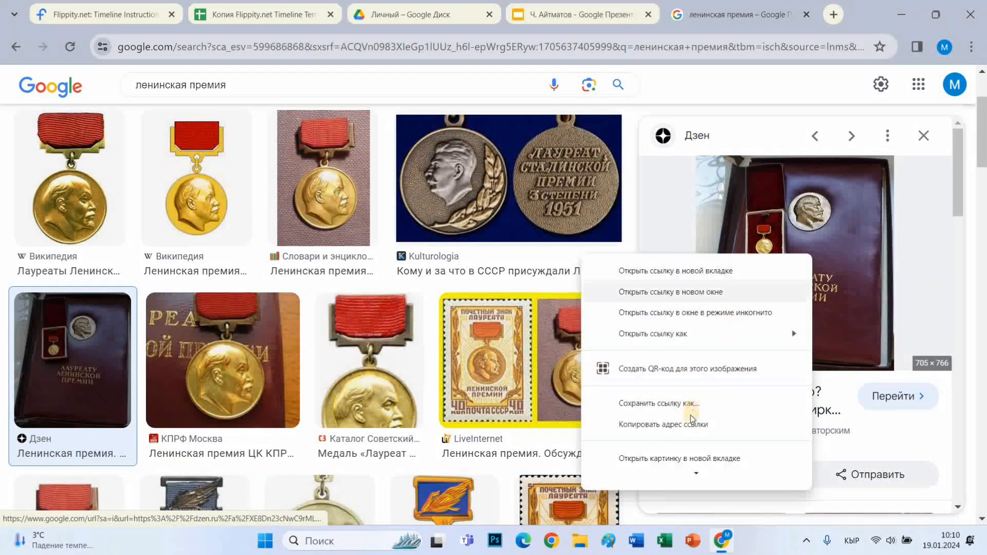
{"action": "scroll", "coordinate": [687, 437], "scroll_direction": "down", "scroll_amount": 3}
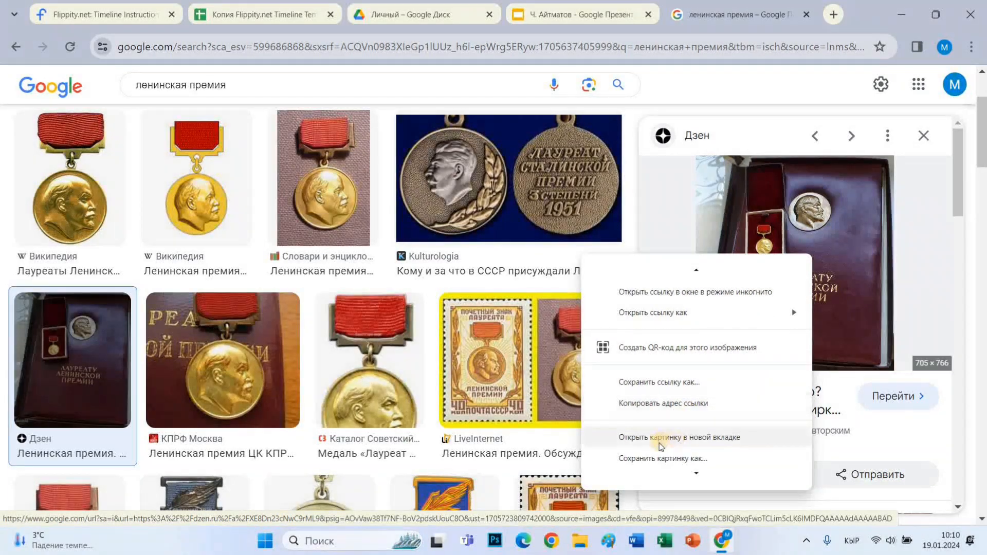
{"action": "left_click", "coordinate": [660, 449]}
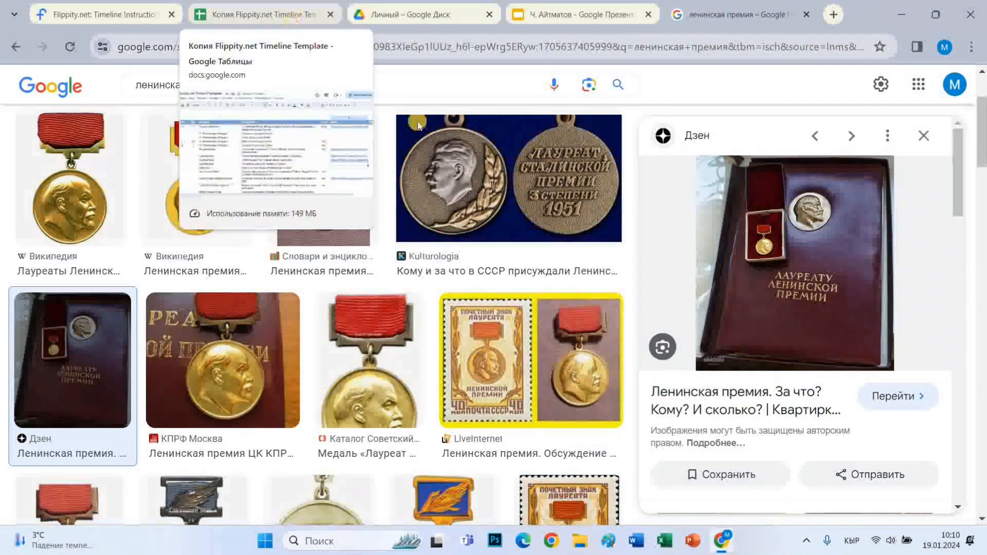
Return to the timeline spreadsheet, paste the copied image URL into the Media cell of row 10 and clear that row's Link cell
{"action": "left_click", "coordinate": [252, 11]}
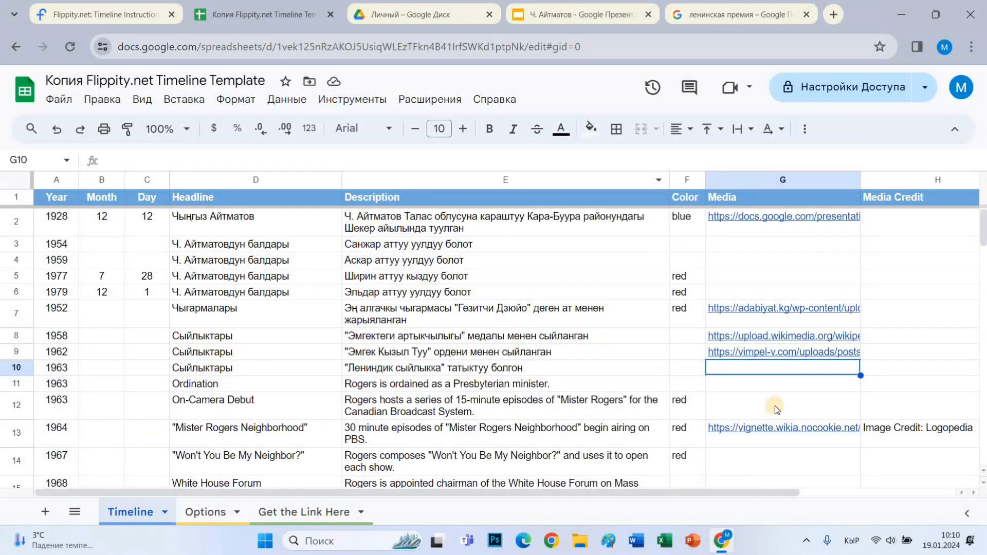
{"action": "type", "text": "https://avatars.dzeninfra.ru/get-zen_doc/34175/pub_5c4f039f6dbc3700bdacc2fd_5c50122ba91e8c00ac34743e/scale_1200"}
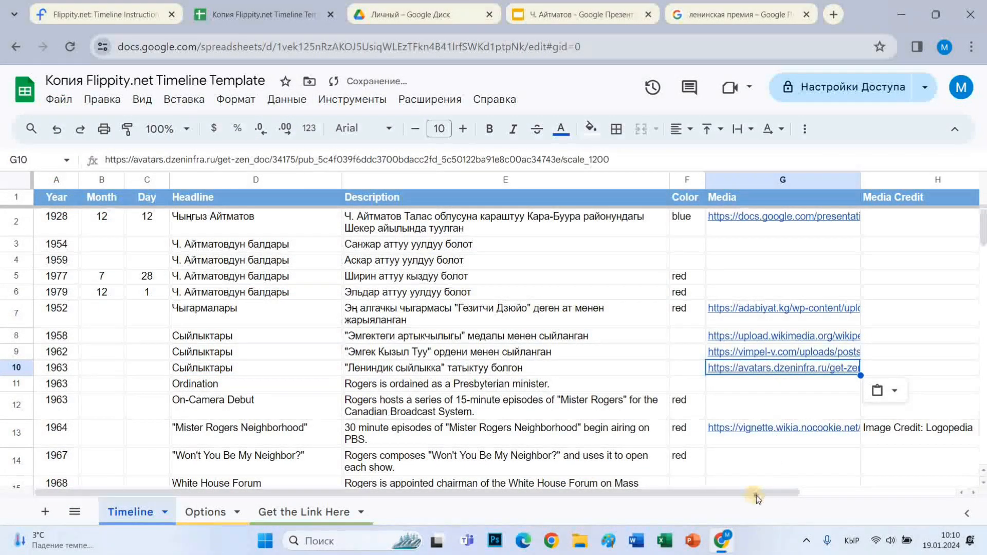
{"action": "left_click_drag", "start_coordinate": [862, 497], "coordinate": [889, 496]}
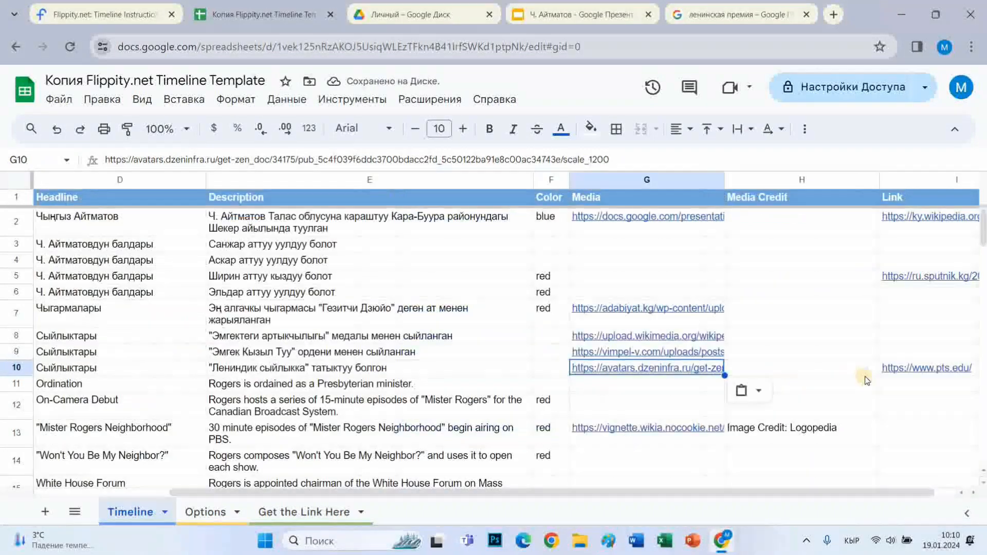
{"action": "left_click", "coordinate": [896, 371]}
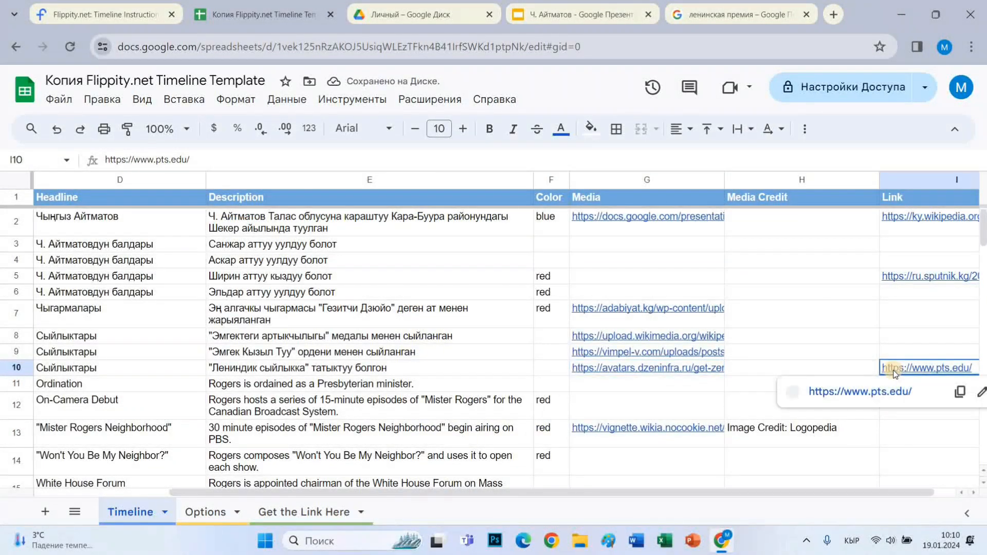
{"action": "key", "text": "Delete"}
Set the date in row 11 to year 2008, month 6 and day 10
{"action": "left_click_drag", "start_coordinate": [825, 494], "coordinate": [309, 491]}
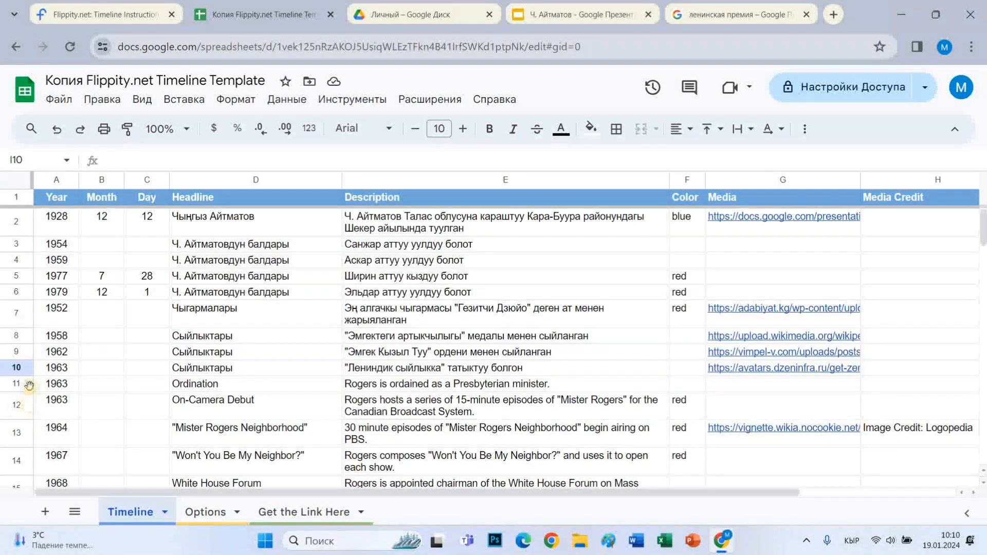
{"action": "left_click", "coordinate": [56, 386]}
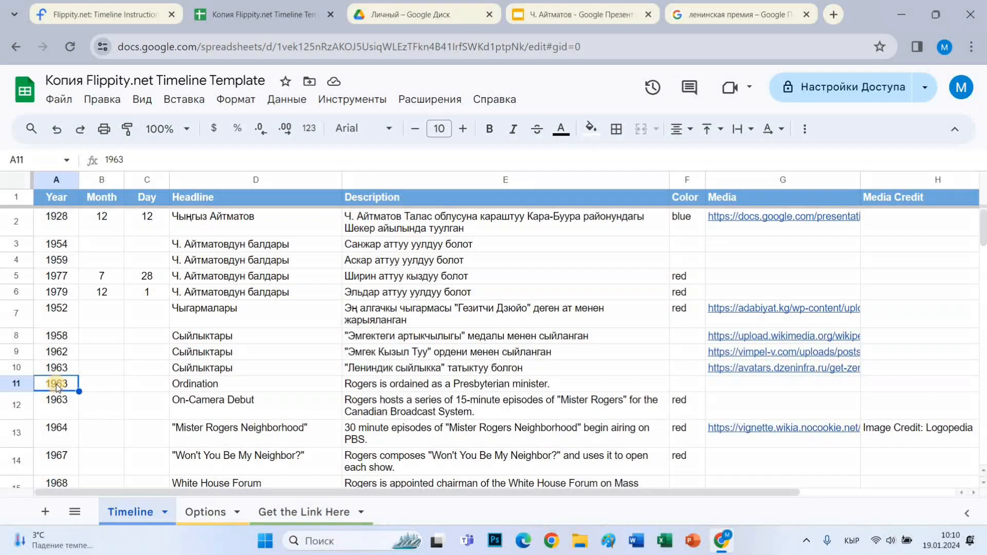
{"action": "type", "text": "2008"}
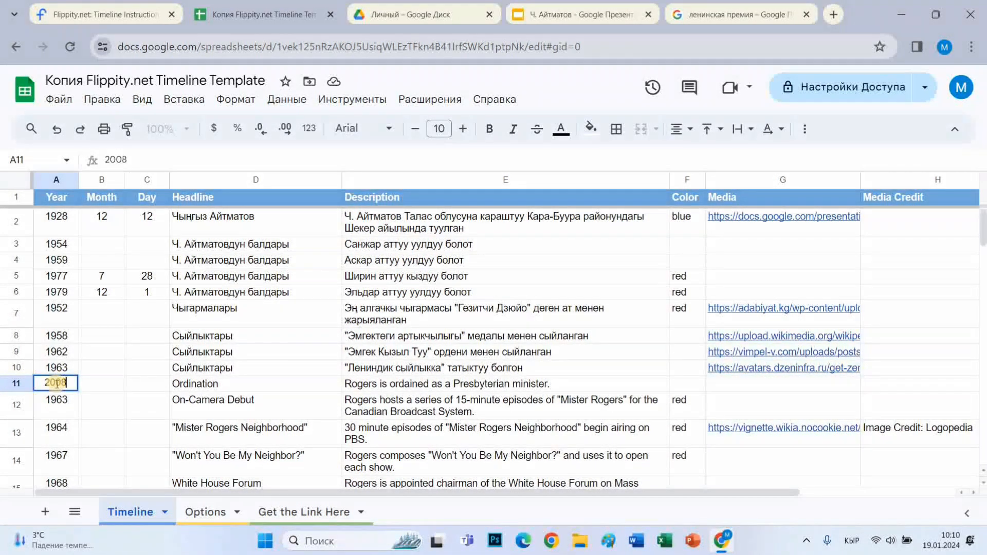
{"action": "key", "text": "Tab"}
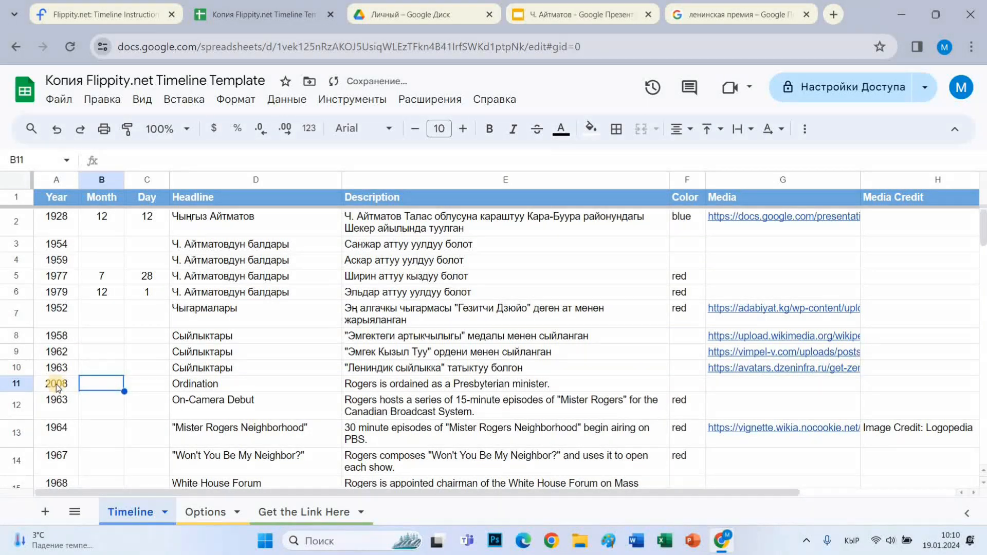
{"action": "type", "text": "6"}
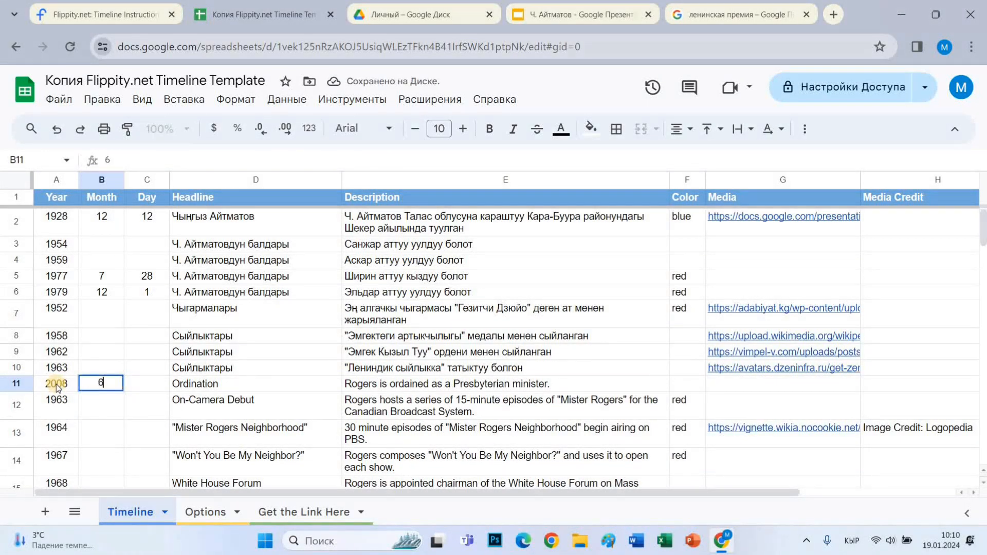
{"action": "key", "text": "Tab"}
{"action": "type", "text": "1"}
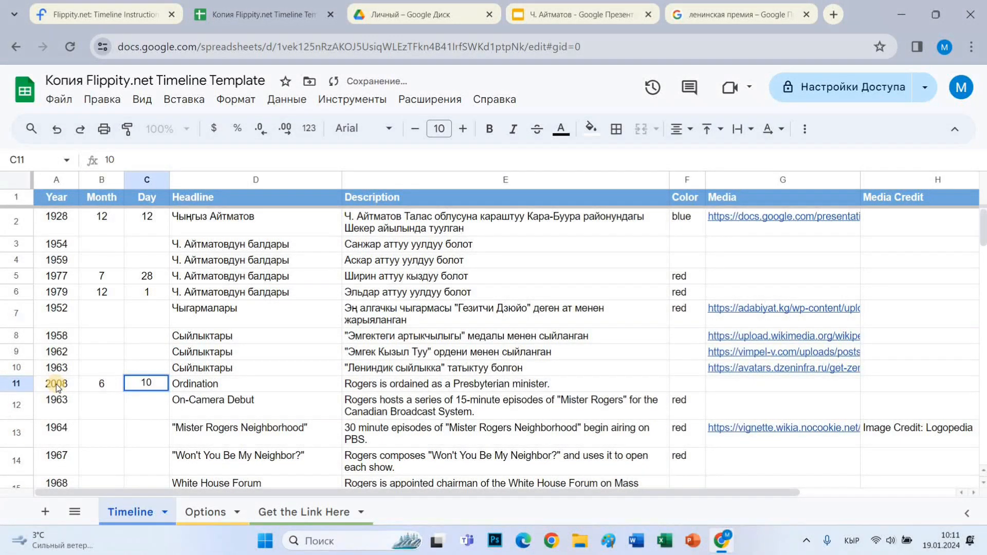
{"action": "type", "text": "0"}
{"action": "key", "text": "Tab"}
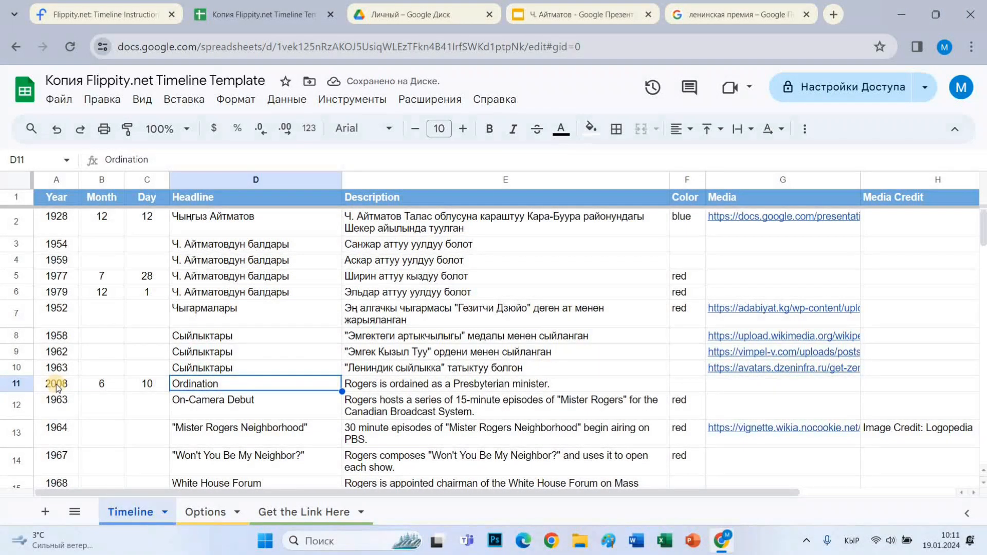
Replace the row 11 headline with "Ч. Айтматов", discarding the suggested word ending
{"action": "type", "text": "Ч. "}
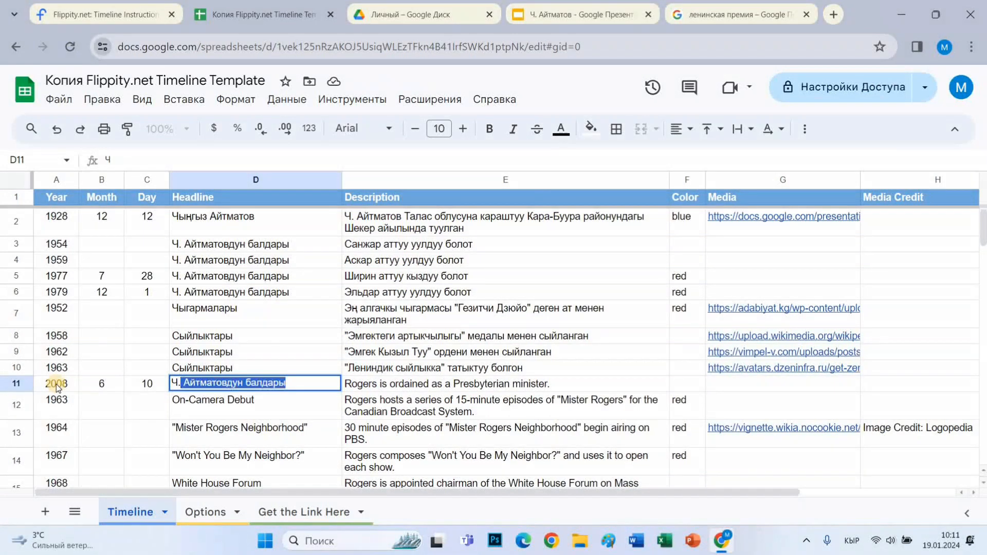
{"action": "type", "text": "Айтматов"}
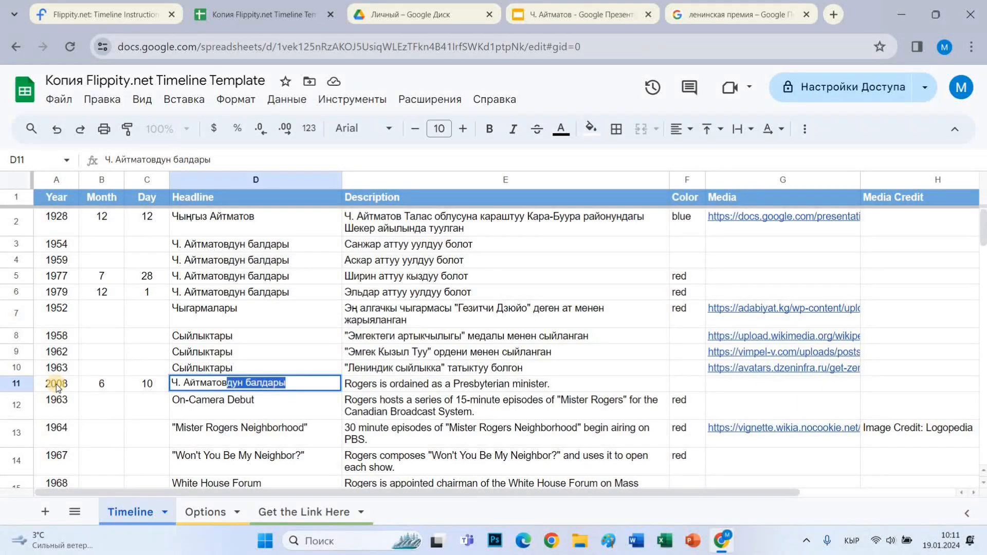
{"action": "key", "text": "BackSpace"}
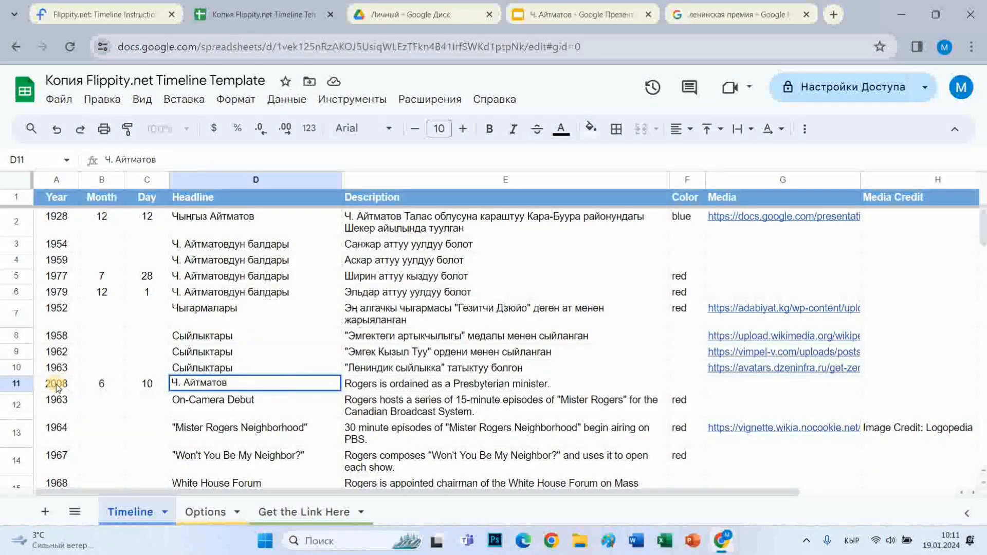
{"action": "key", "text": "Tab"}
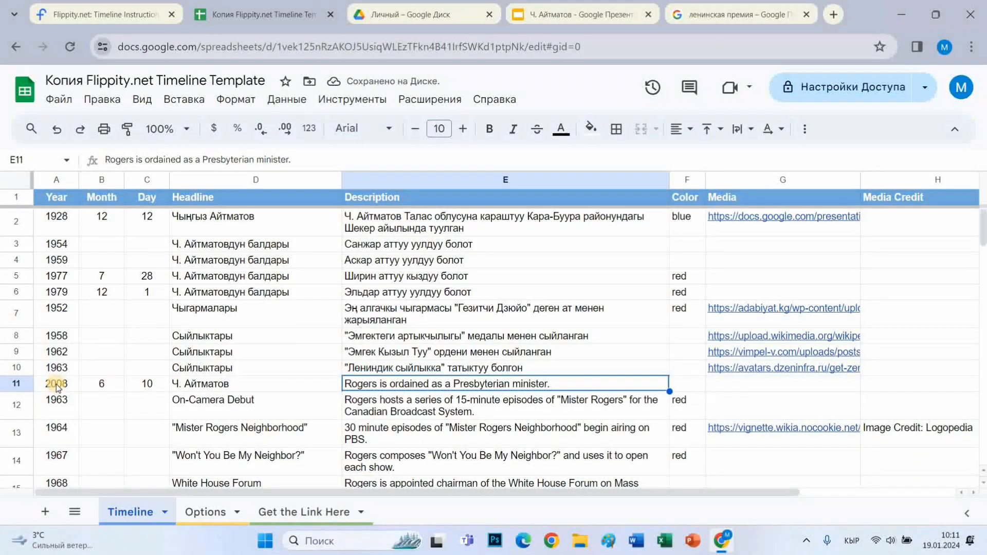
Replace the row 11 description with "Алп жазуучу дүйнөдөн кайткан"
{"action": "type", "text": "Алп"}
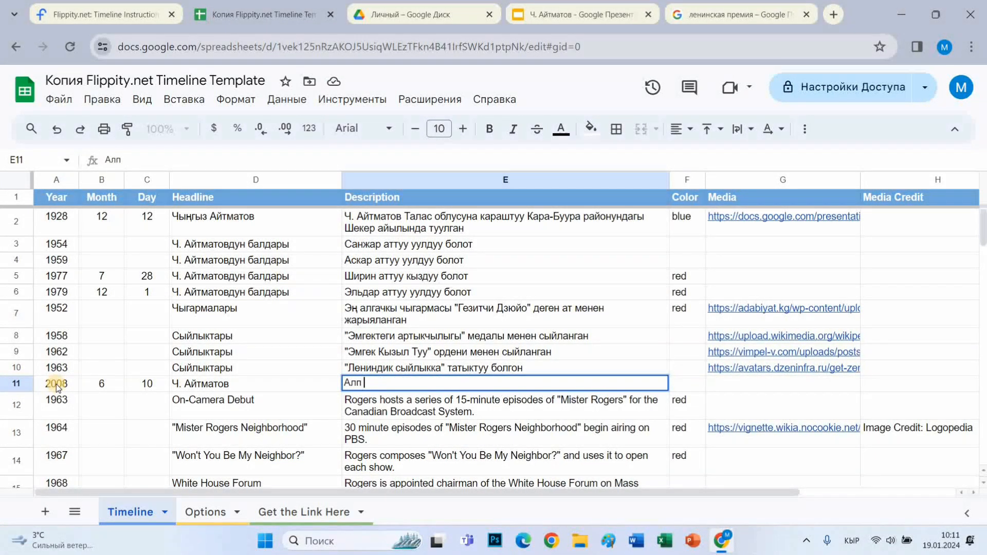
{"action": "type", "text": " жазуучу дүйн"}
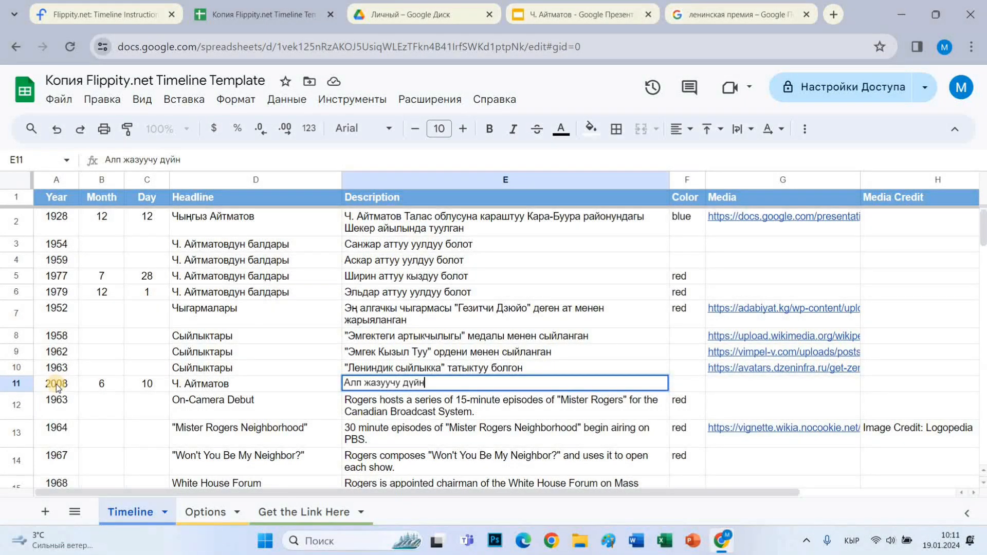
{"action": "type", "text": "өдөн кайткан"}
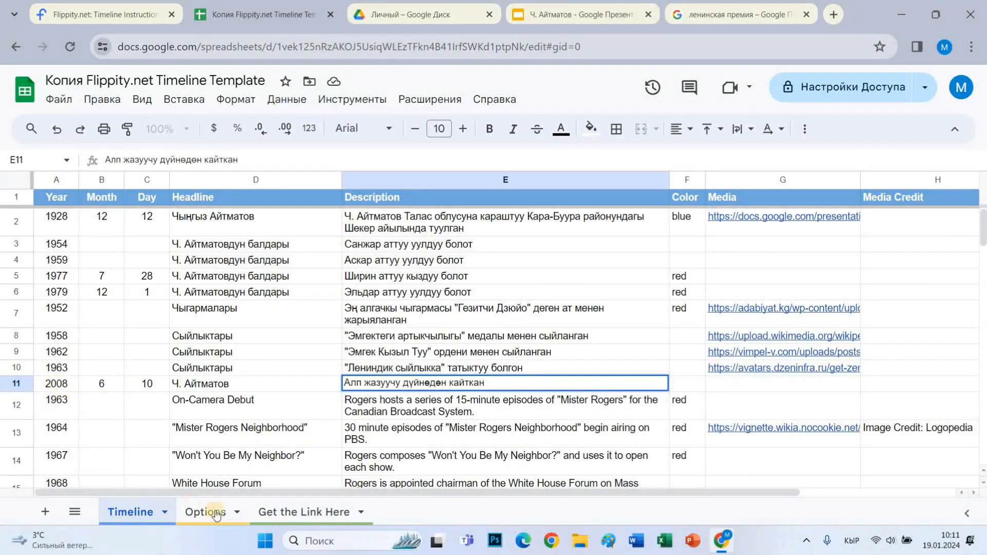
{"action": "key", "text": "Tab"}
Set the year in row 12 to 1958 and replace that row's headline with "Повесттери"
{"action": "left_click_drag", "start_coordinate": [621, 494], "coordinate": [68, 452]}
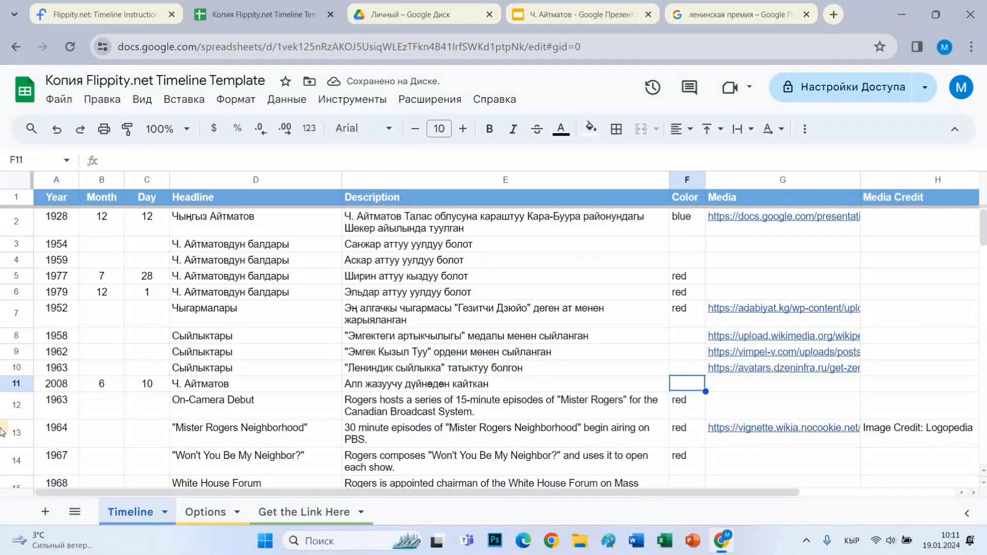
{"action": "left_click", "coordinate": [60, 402]}
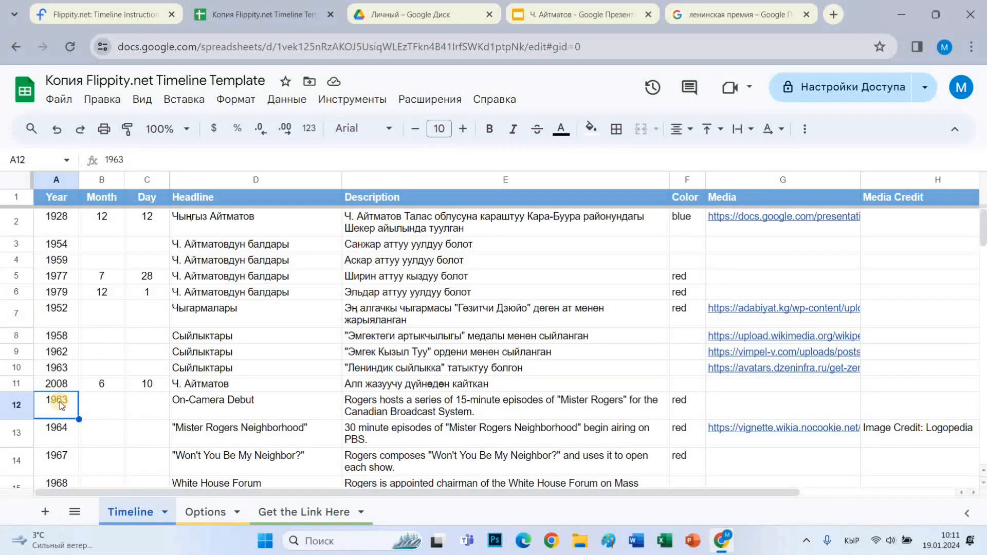
{"action": "type", "text": "1958"}
{"action": "key", "text": "Tab"}
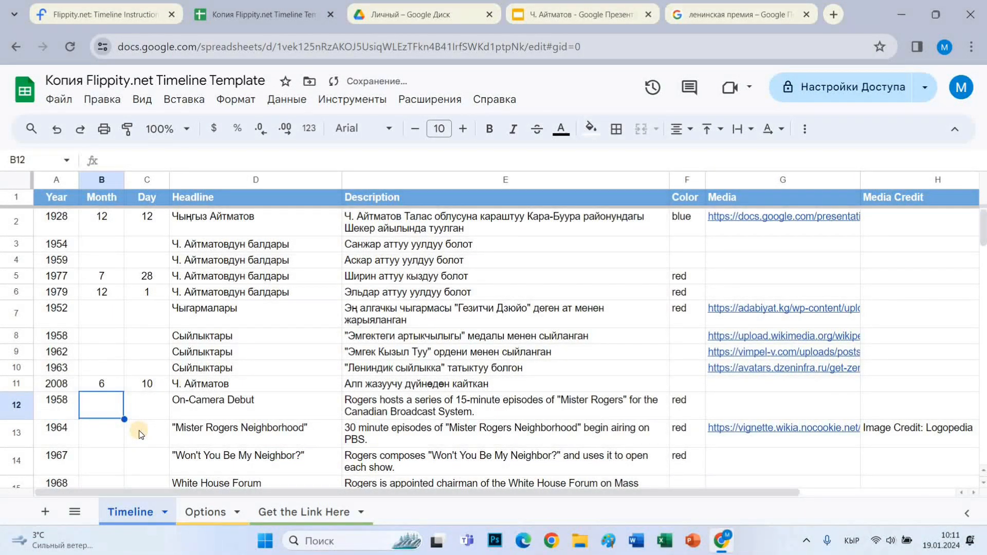
{"action": "key", "text": "Tab"}
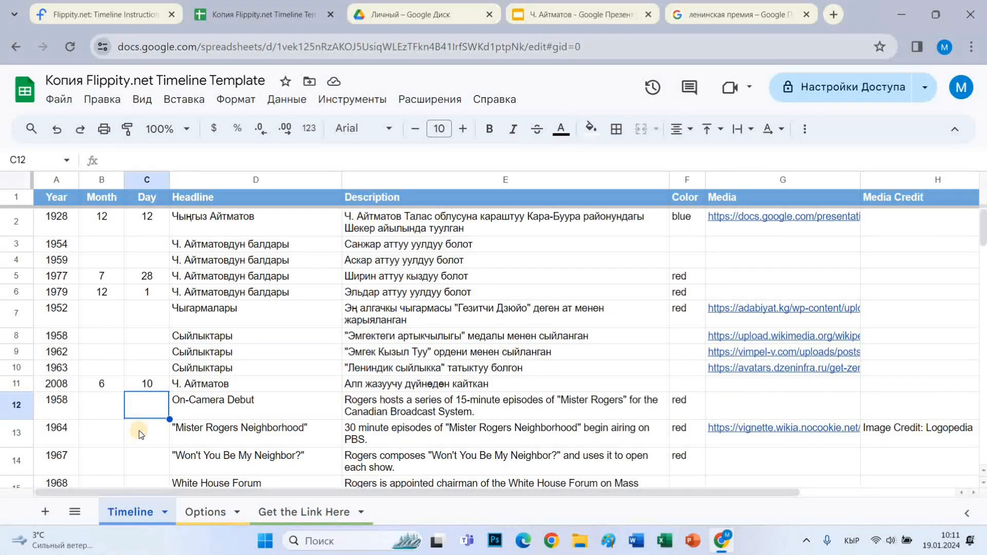
{"action": "key", "text": "Tab"}
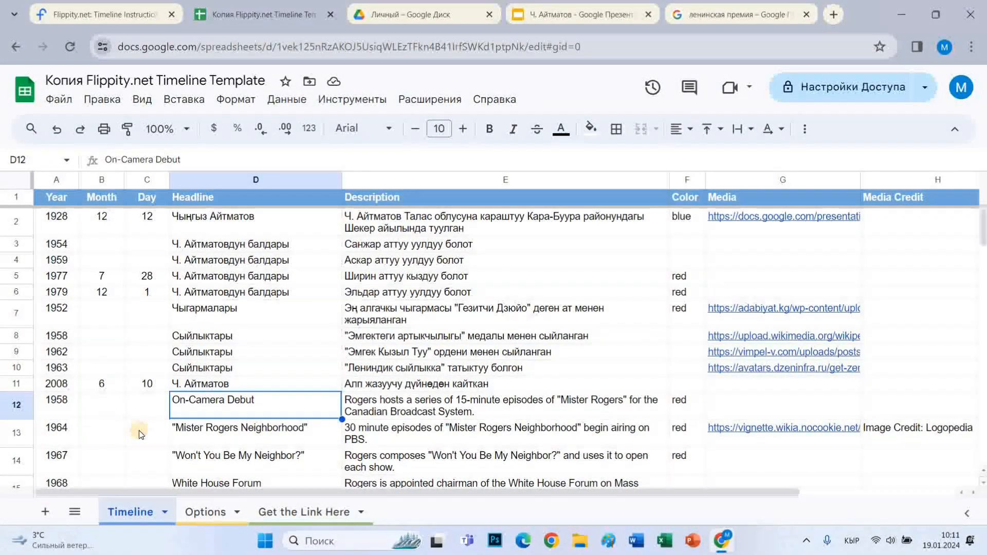
{"action": "type", "text": "По"}
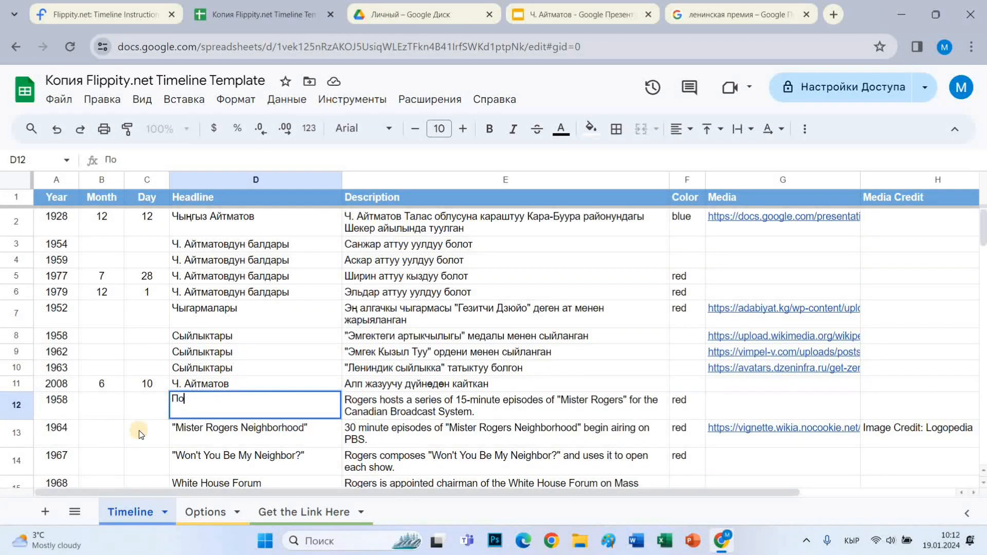
{"action": "type", "text": "весттери"}
{"action": "key", "text": "Tab"}
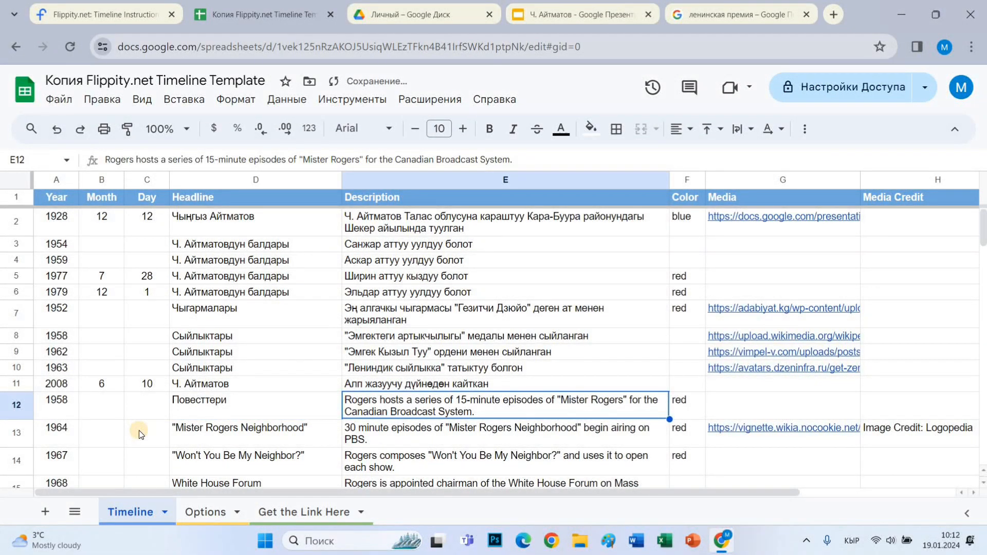
Replace the row 12 description with ""Бетме-бет" повести жарыкка чыккан" and move on to the row's Media cell
{"action": "type", "text": "\""}
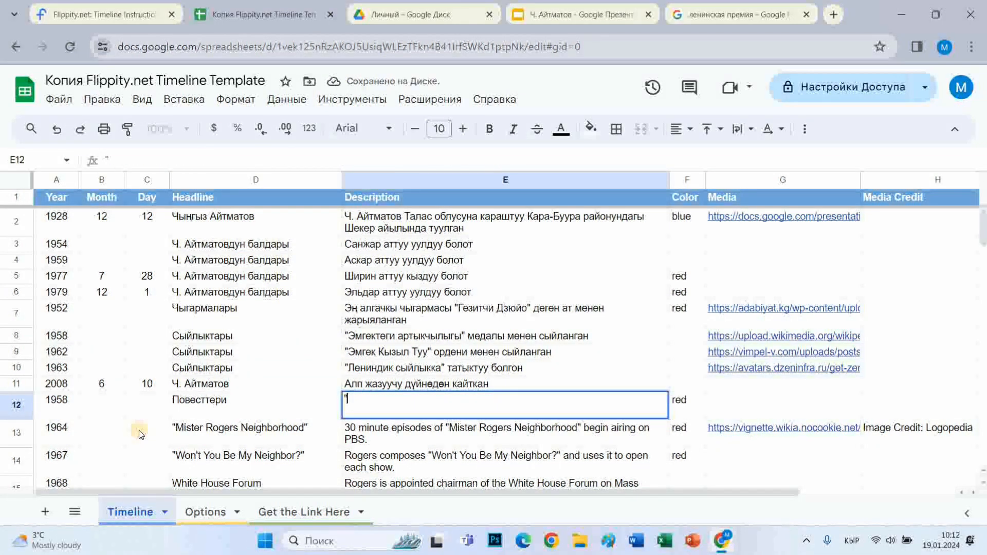
{"action": "type", "text": "Бетме-бет"}
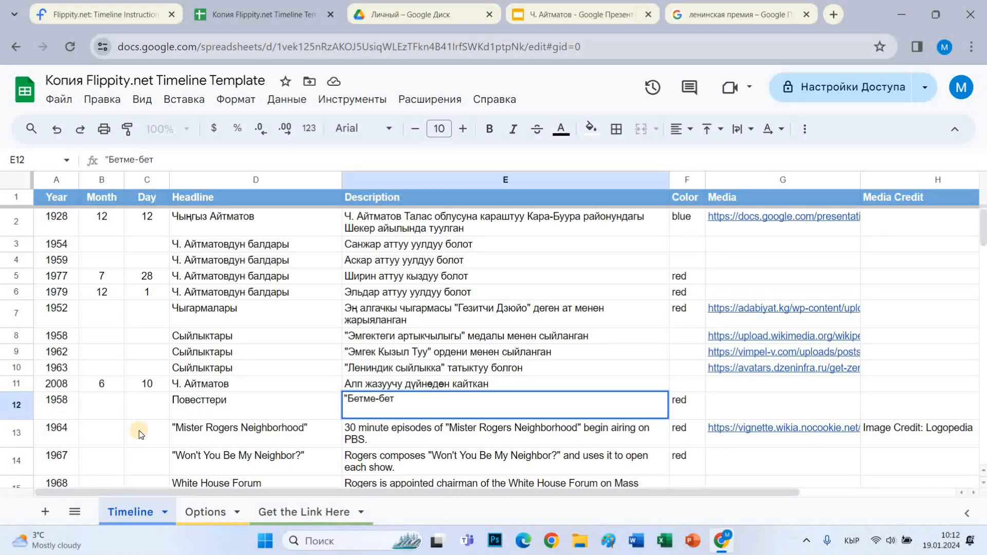
{"action": "type", "text": "\" по"}
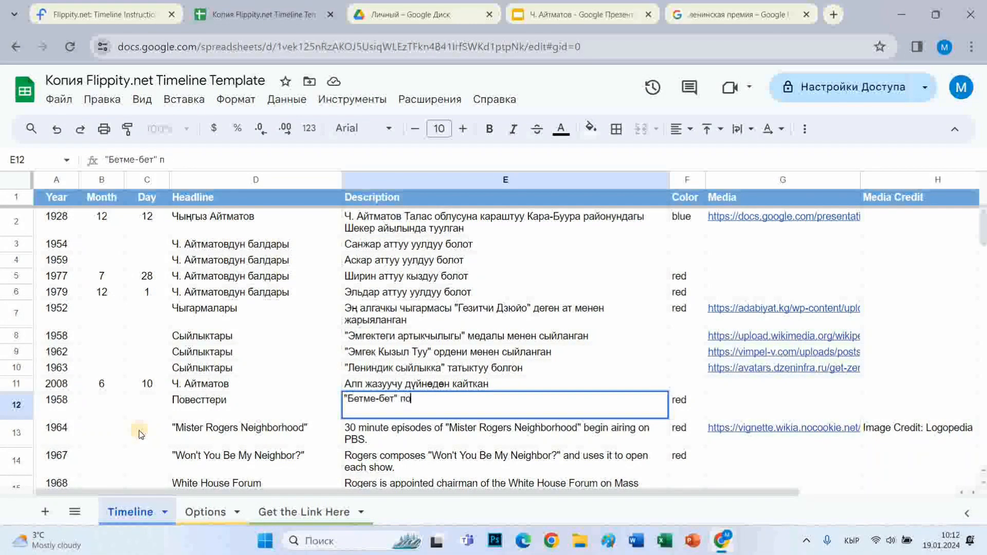
{"action": "type", "text": "вести жары"}
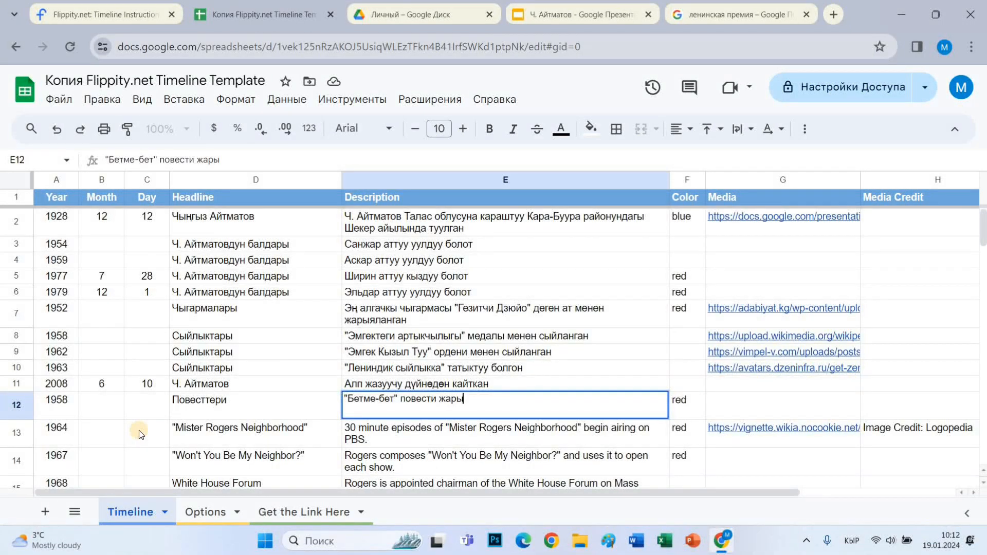
{"action": "type", "text": "кка чыккан"}
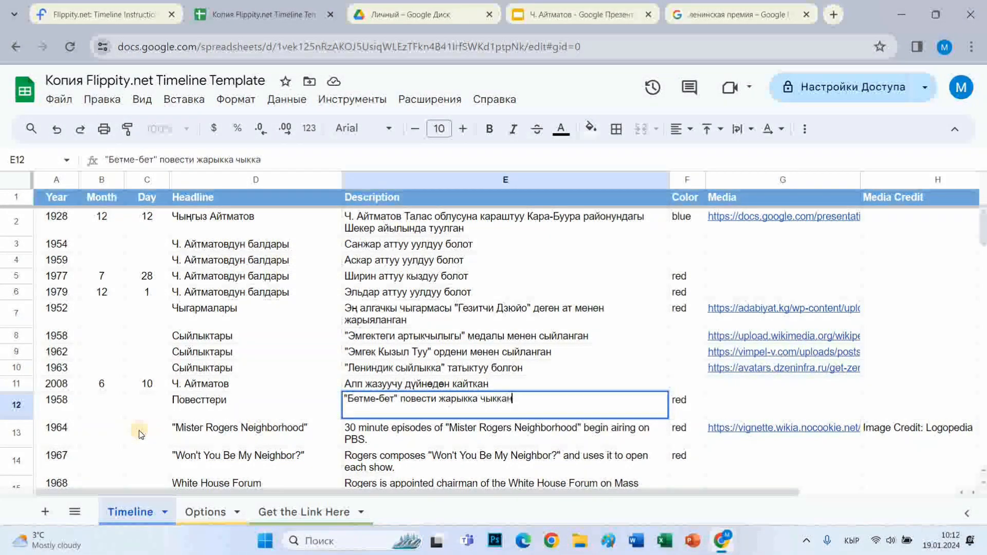
{"action": "key", "text": "Tab"}
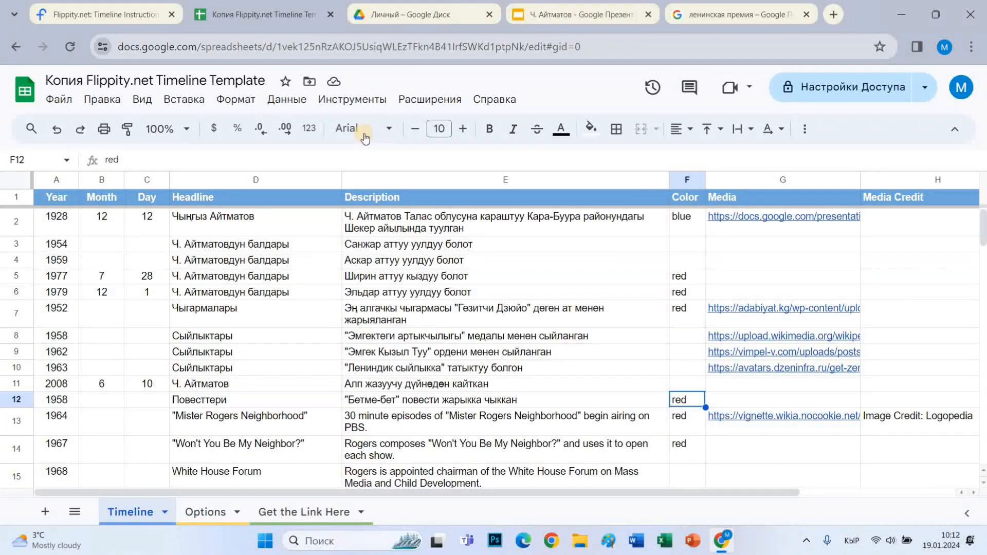
{"action": "key", "text": "Tab"}
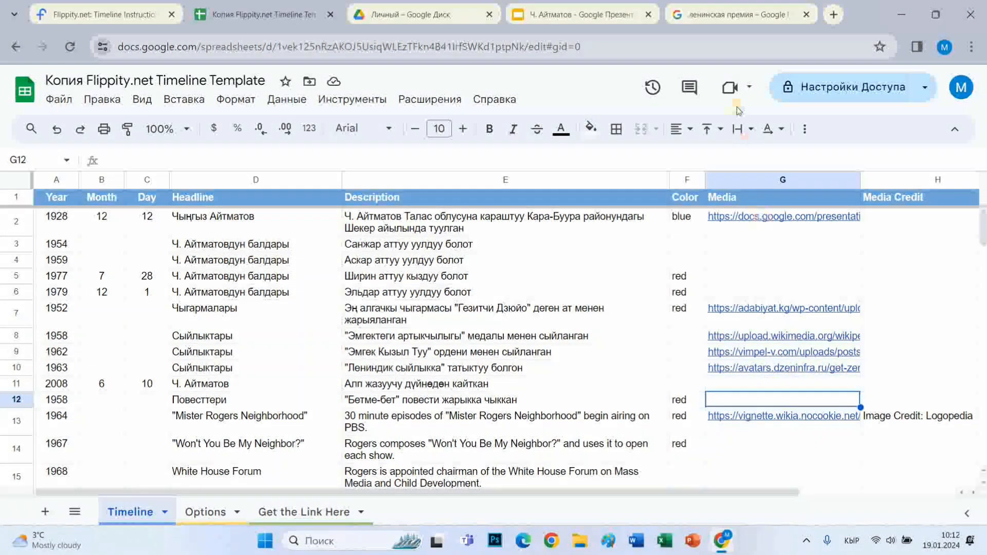
Switch to the Google image search page, search for "бетме-бет фильм" and open the YouTube result for the film "Бетме бет"
{"action": "left_click", "coordinate": [735, 13]}
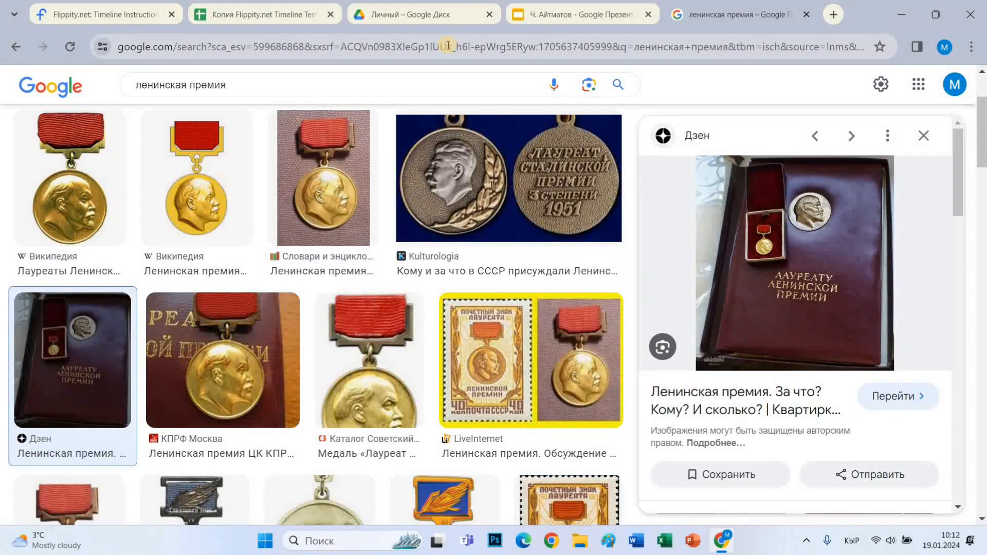
{"action": "left_click", "coordinate": [448, 46]}
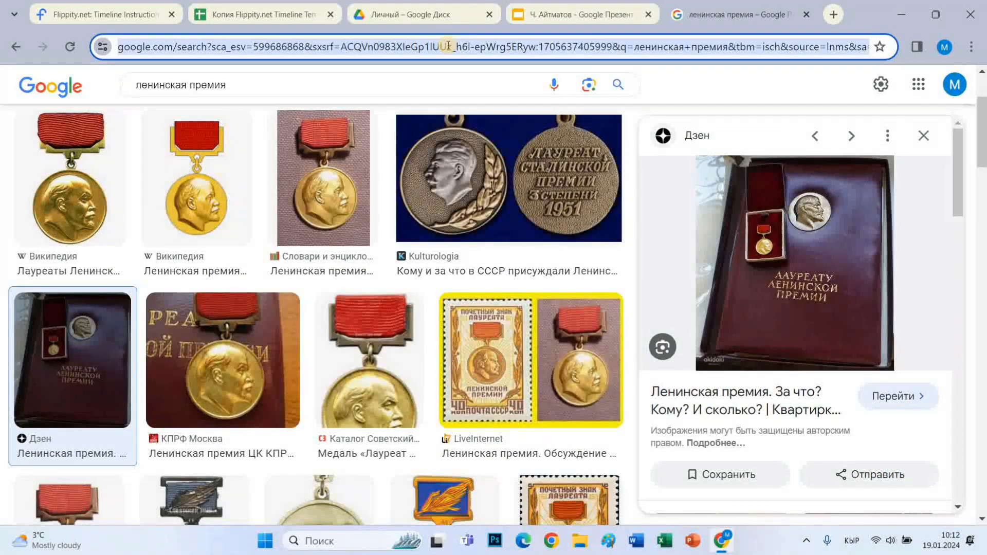
{"action": "type", "text": "Бетме-бет фильм"}
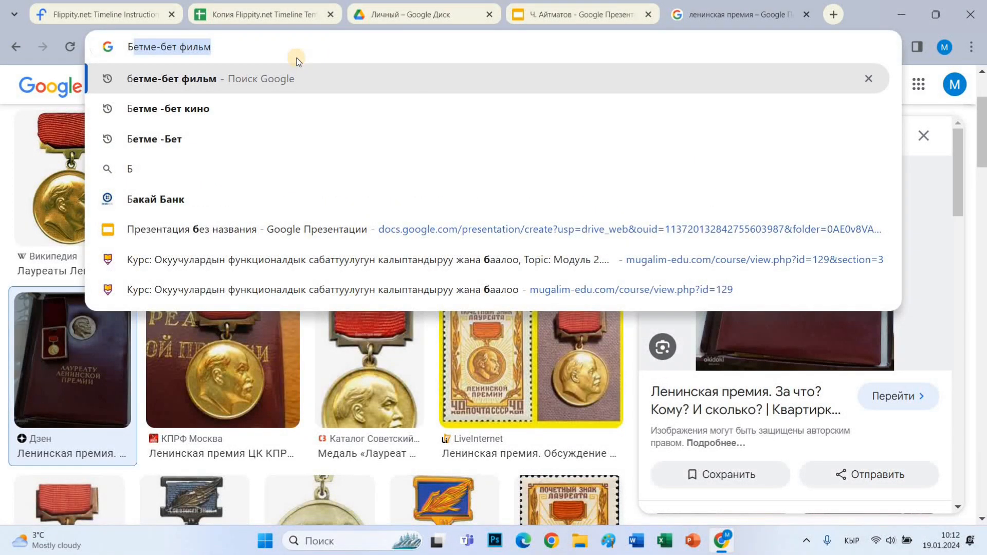
{"action": "left_click", "coordinate": [293, 78]}
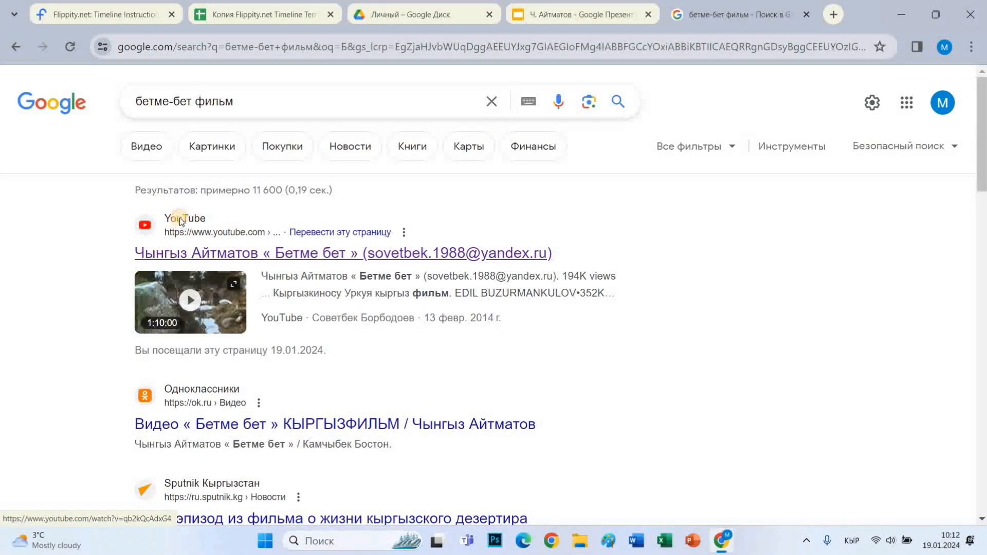
{"action": "left_click", "coordinate": [289, 248]}
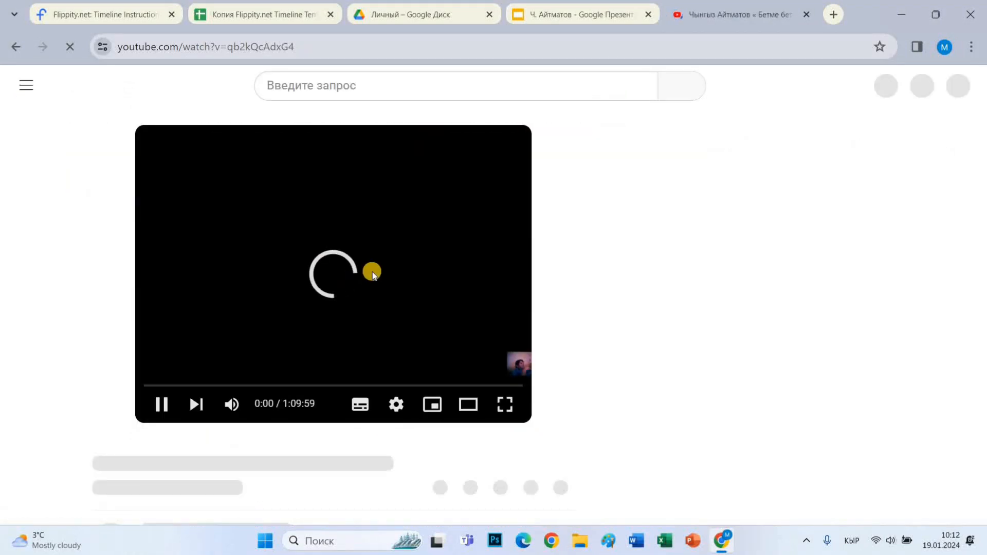
Pause the film and copy its share link, closing the sharing dialog
{"action": "scroll", "coordinate": [170, 327], "scroll_direction": "down", "scroll_amount": 1}
{"action": "left_click", "coordinate": [163, 334]}
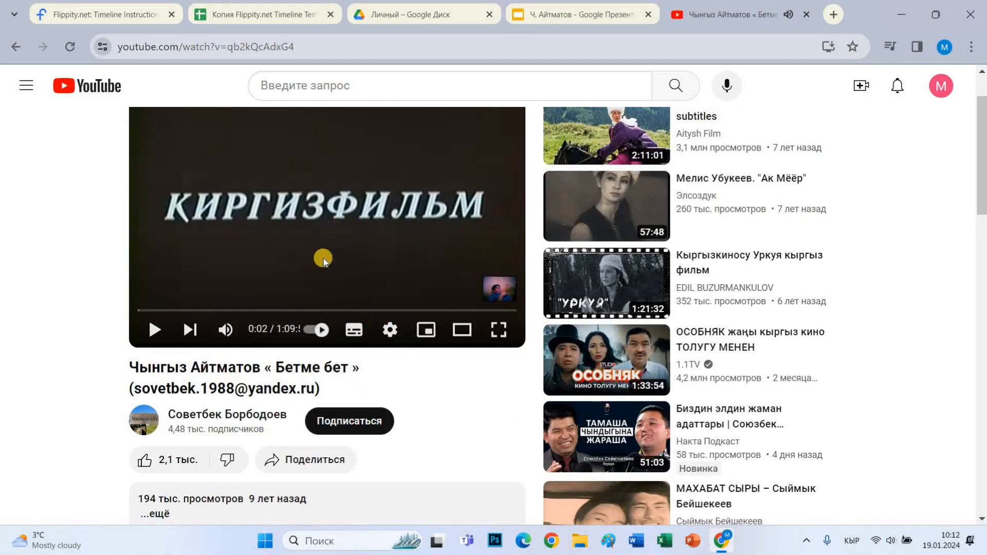
{"action": "scroll", "coordinate": [324, 263], "scroll_direction": "up", "scroll_amount": 1}
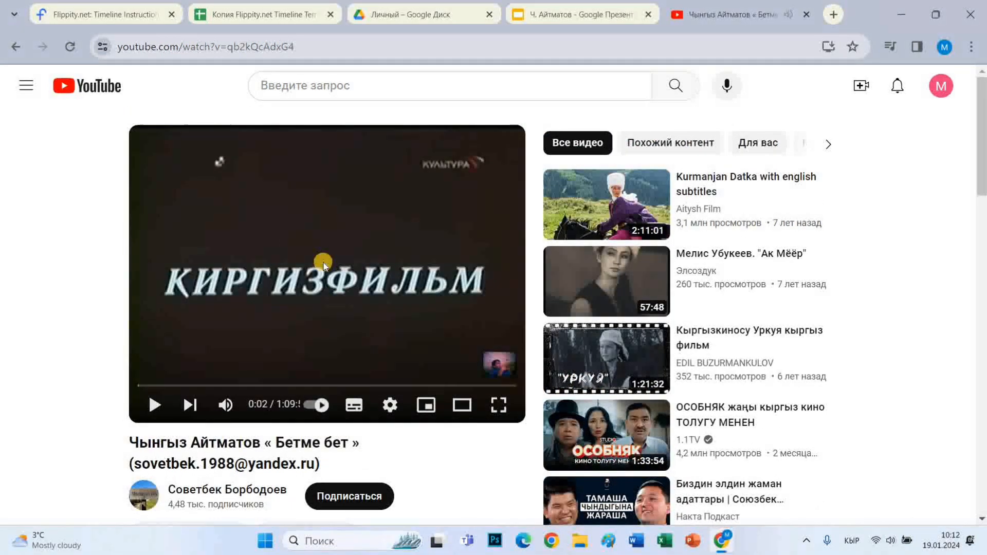
{"action": "scroll", "coordinate": [324, 263], "scroll_direction": "down", "scroll_amount": 1}
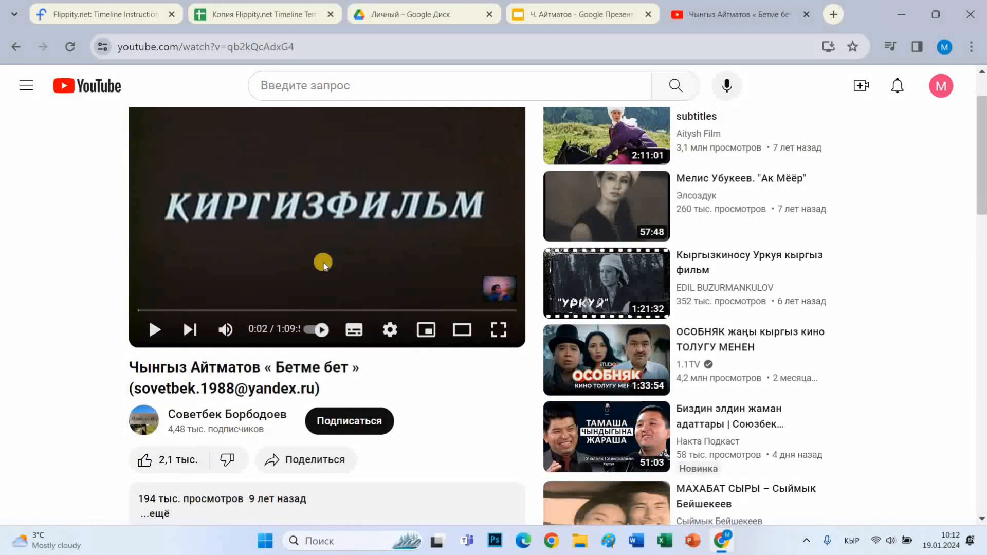
{"action": "left_click", "coordinate": [305, 460]}
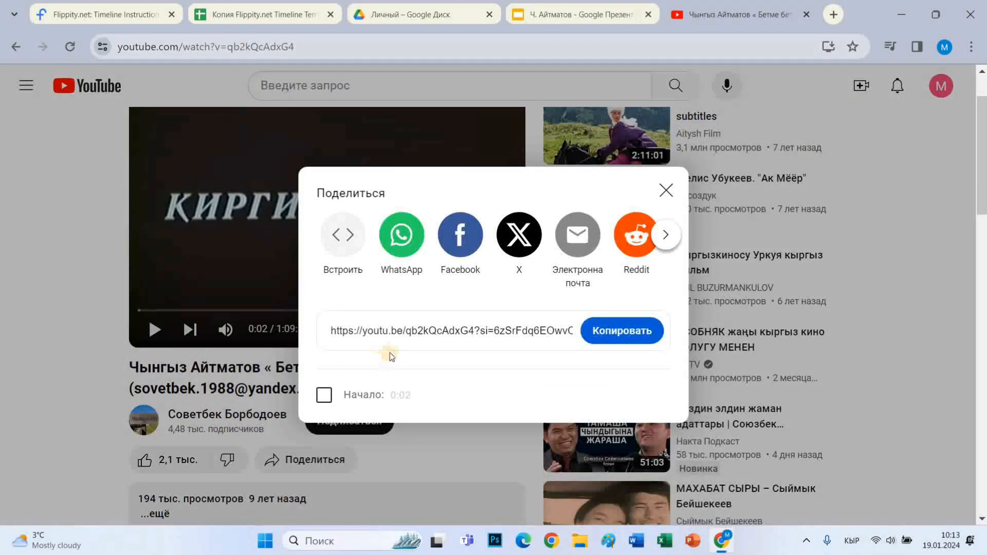
{"action": "left_click", "coordinate": [598, 334]}
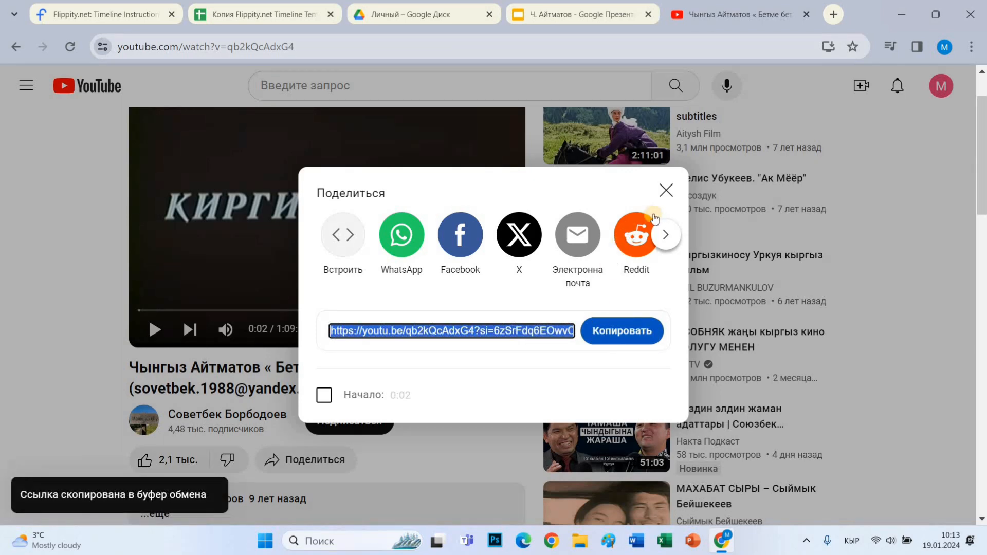
{"action": "left_click", "coordinate": [667, 191]}
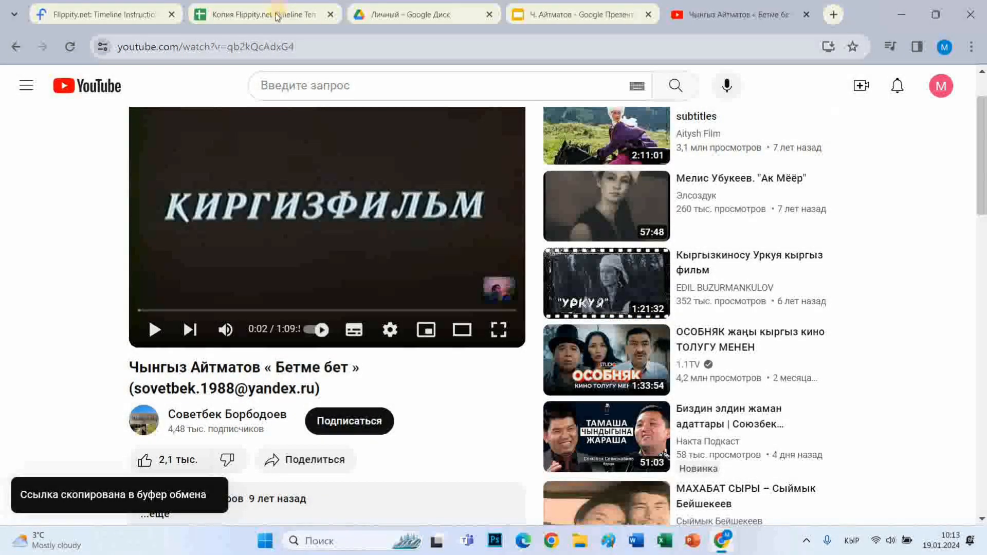
Return to the timeline spreadsheet and paste the copied YouTube link into the Media cell of row 12
{"action": "left_click", "coordinate": [277, 17]}
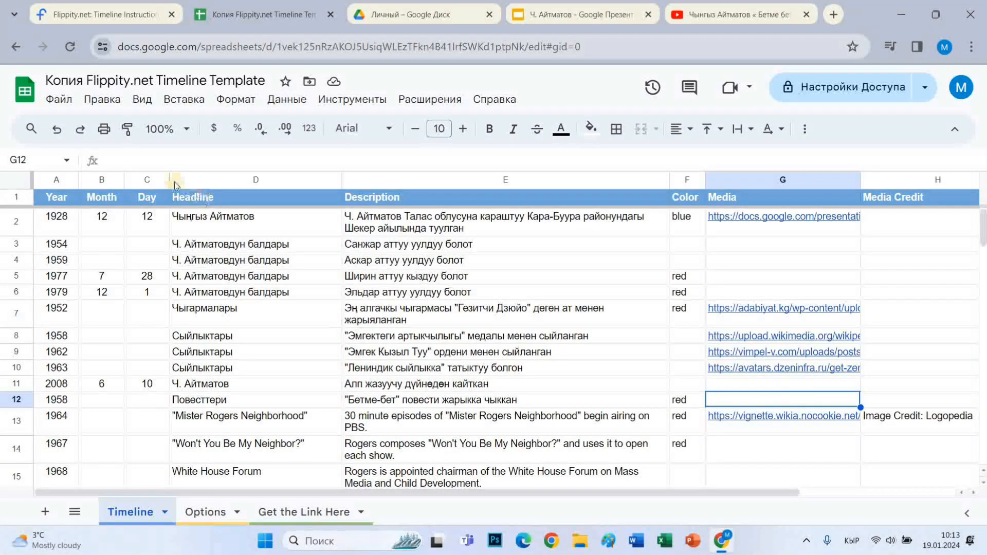
{"action": "left_click", "coordinate": [102, 100]}
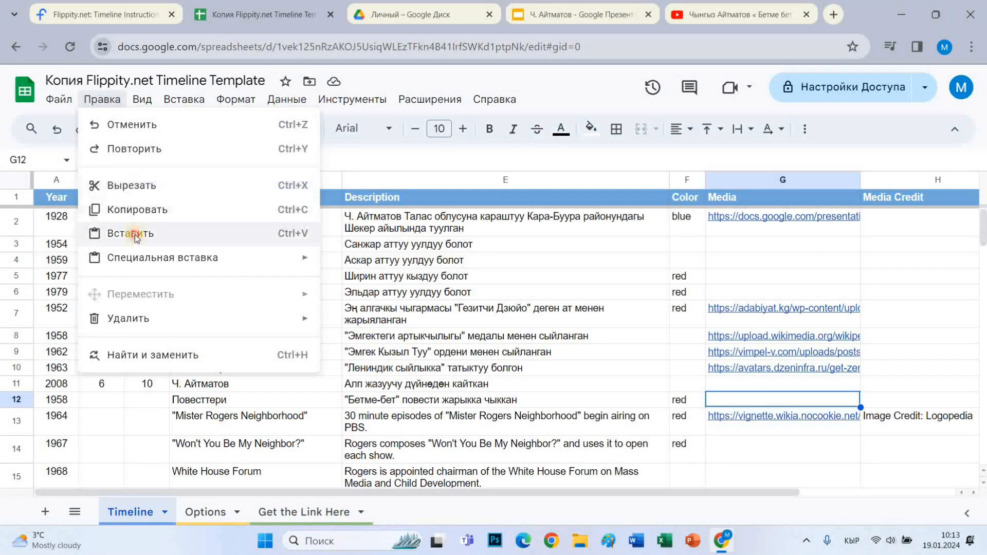
{"action": "left_click", "coordinate": [134, 230]}
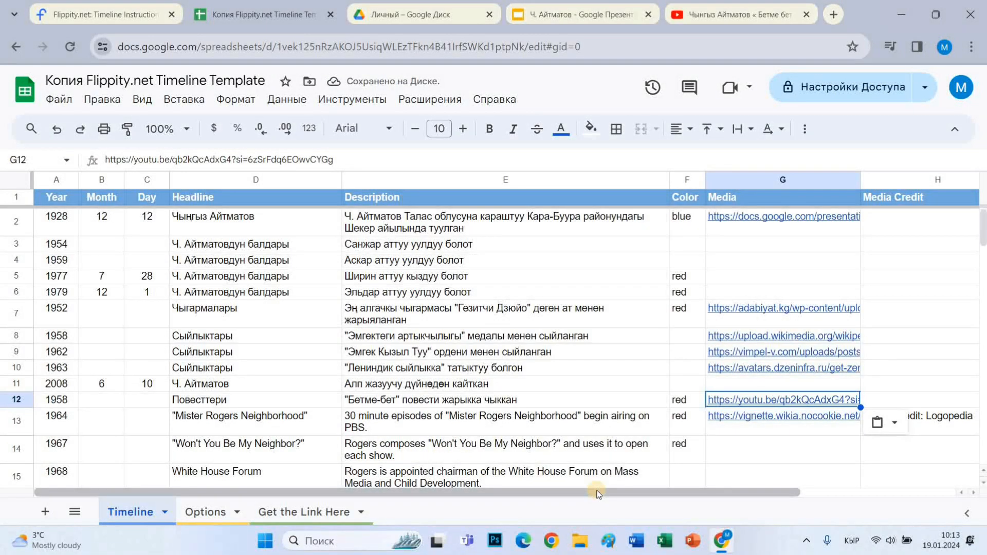
{"action": "left_click_drag", "start_coordinate": [723, 496], "coordinate": [736, 500]}
{"action": "scroll", "coordinate": [735, 500], "scroll_direction": "right", "scroll_amount": 3}
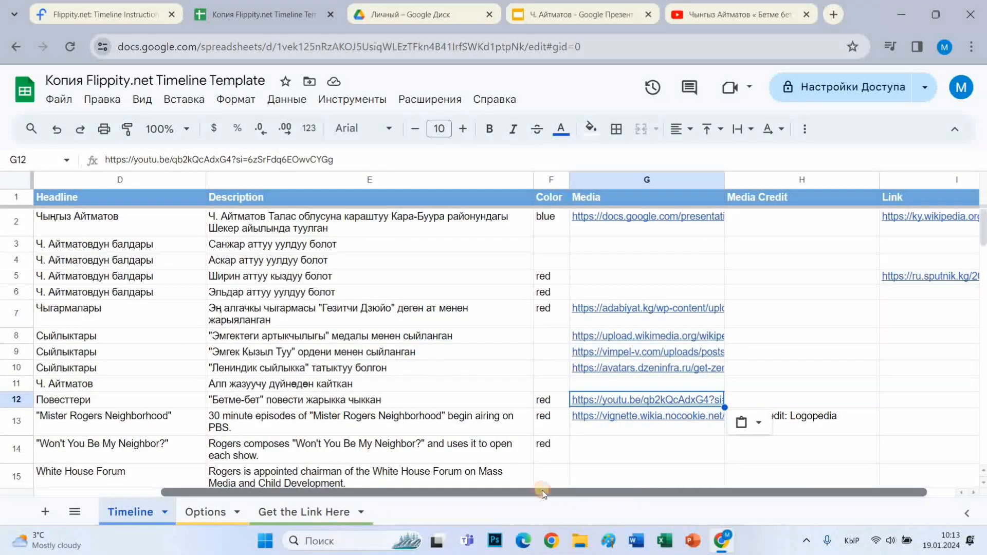
{"action": "scroll", "coordinate": [523, 490], "scroll_direction": "left", "scroll_amount": 3}
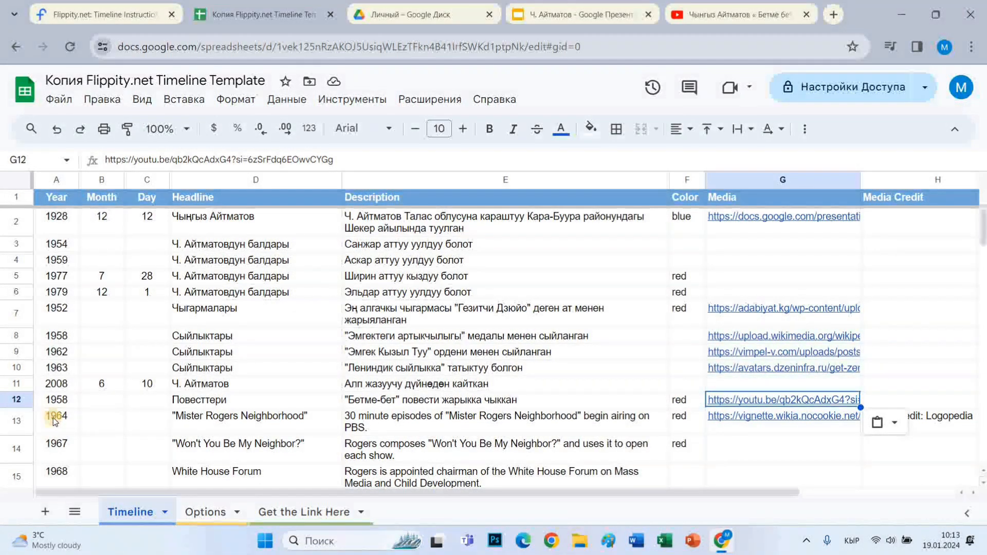
Set the date in row 13 to year 2011, month 8 and day 30
{"action": "left_click", "coordinate": [53, 417]}
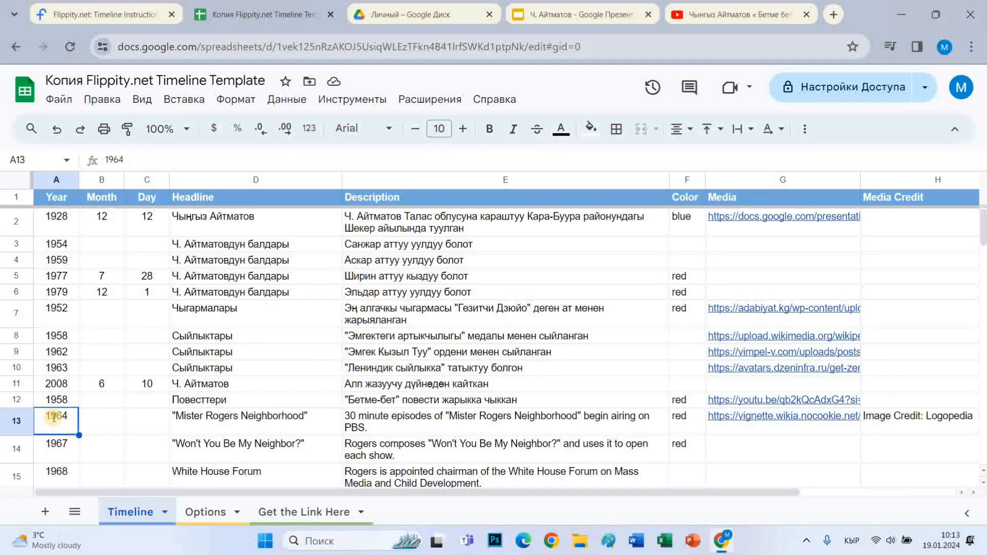
{"action": "type", "text": "2011"}
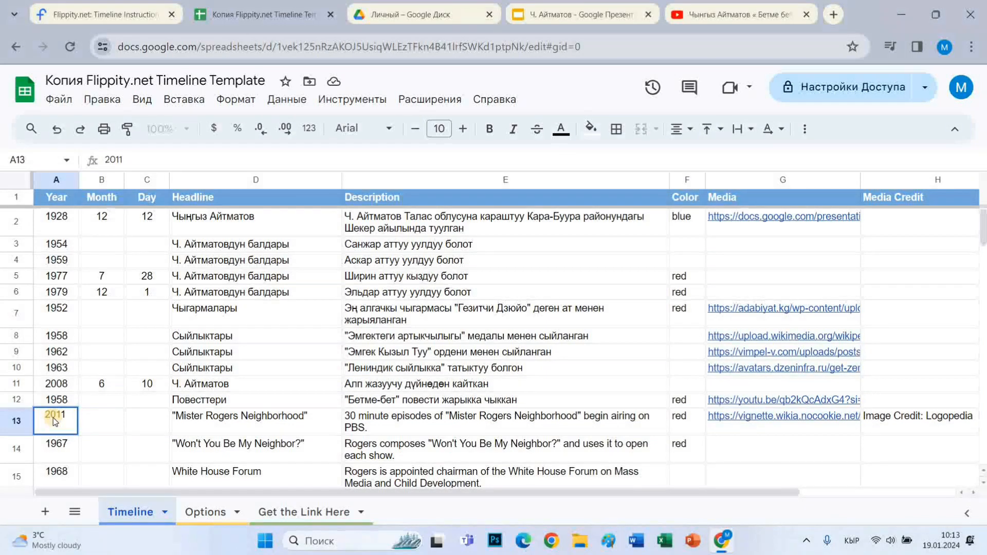
{"action": "key", "text": "Tab"}
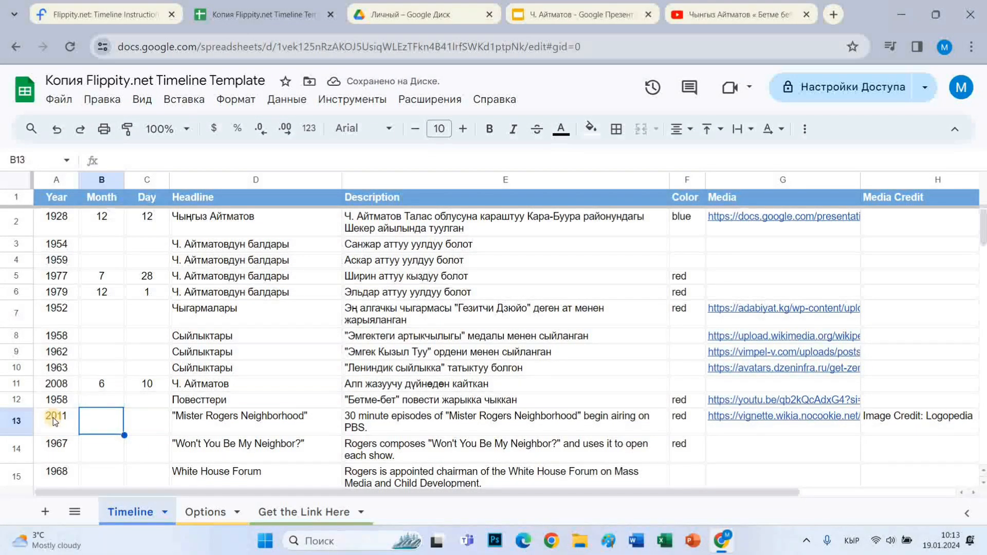
{"action": "type", "text": "8"}
{"action": "key", "text": "Tab"}
{"action": "type", "text": "30"}
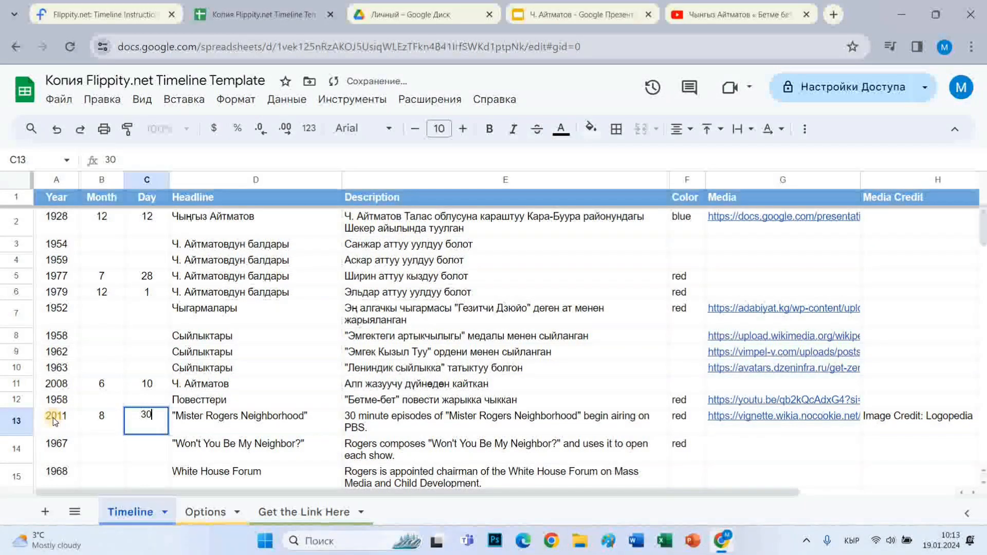
{"action": "key", "text": "Tab"}
Set the headline in row 13 to "Ч. Айтматовдун айкели"
{"action": "type", "text": "Ч"}
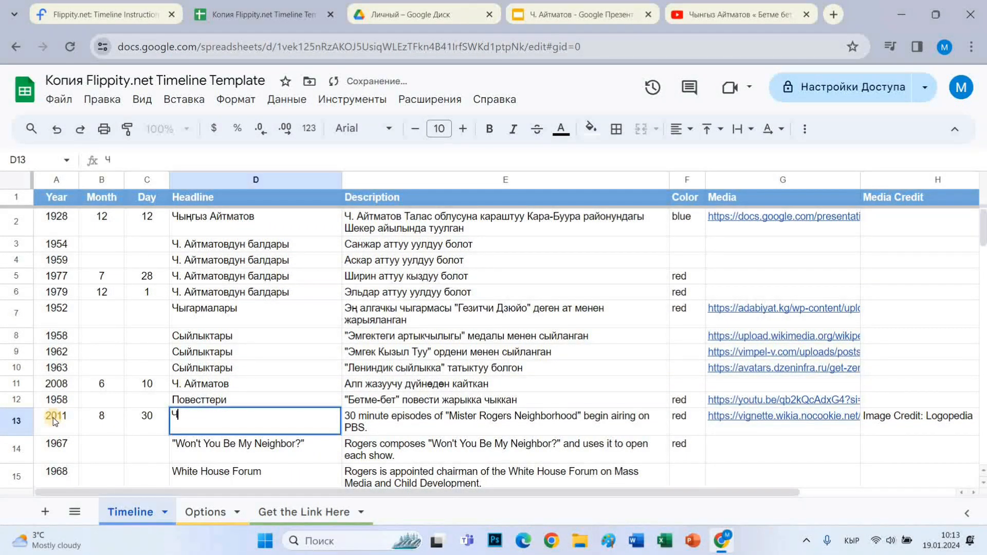
{"action": "type", "text": ". Айтма"}
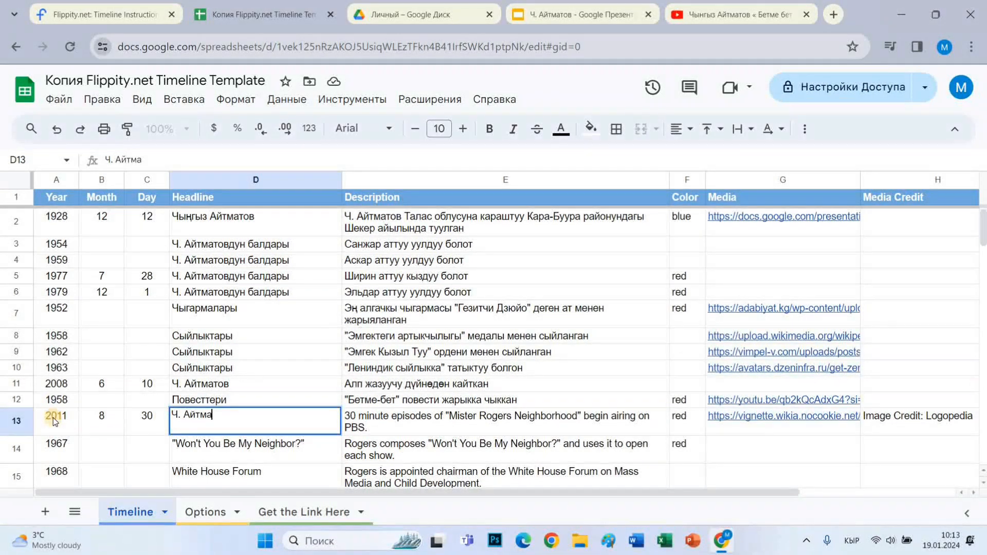
{"action": "type", "text": "товдун ай"}
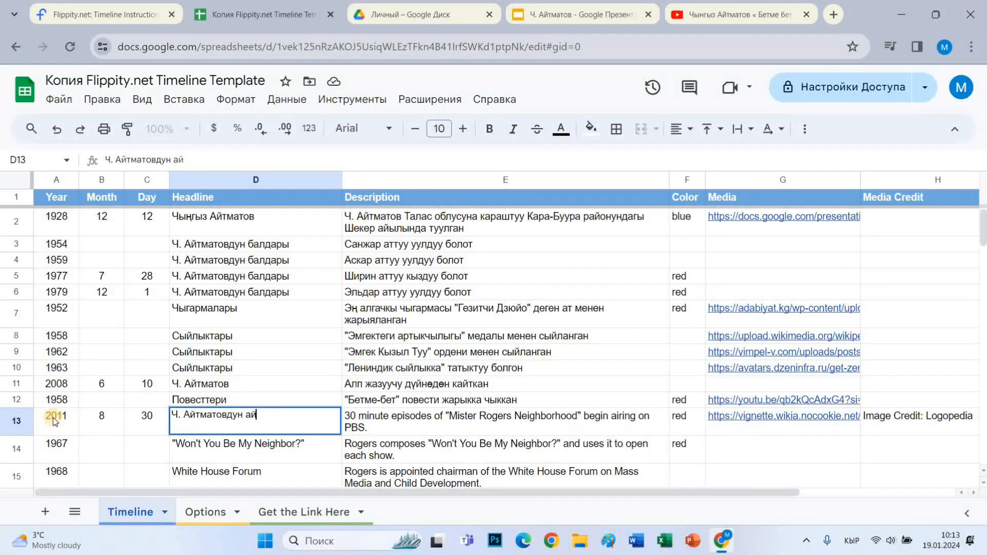
{"action": "type", "text": "кели"}
{"action": "key", "text": "Tab"}
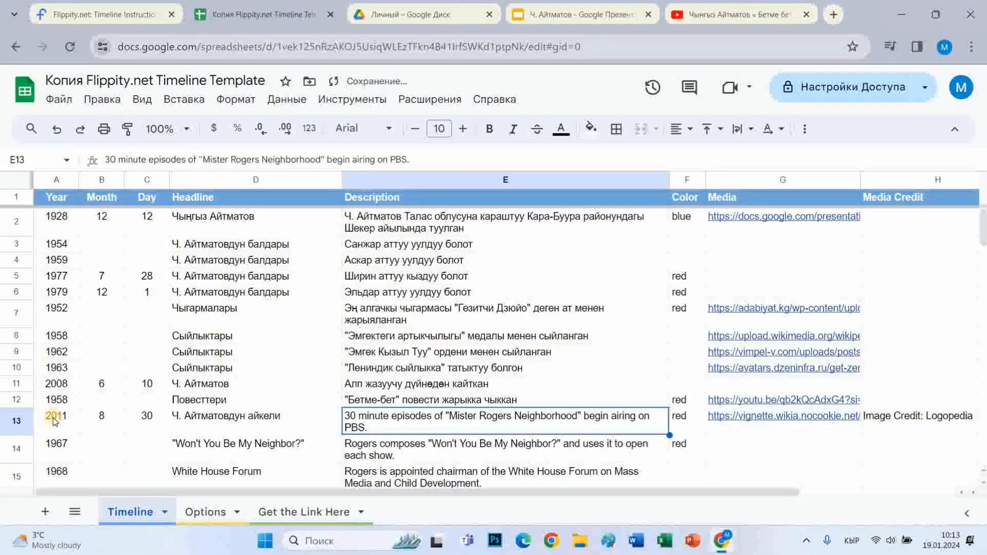
Set row 13's description to "Бишкек шаарындагы Ала-Тоо аянтынын түштүк тарабына айкели тургузулган" and clear its Media cell
{"action": "type", "text": "Ал"}
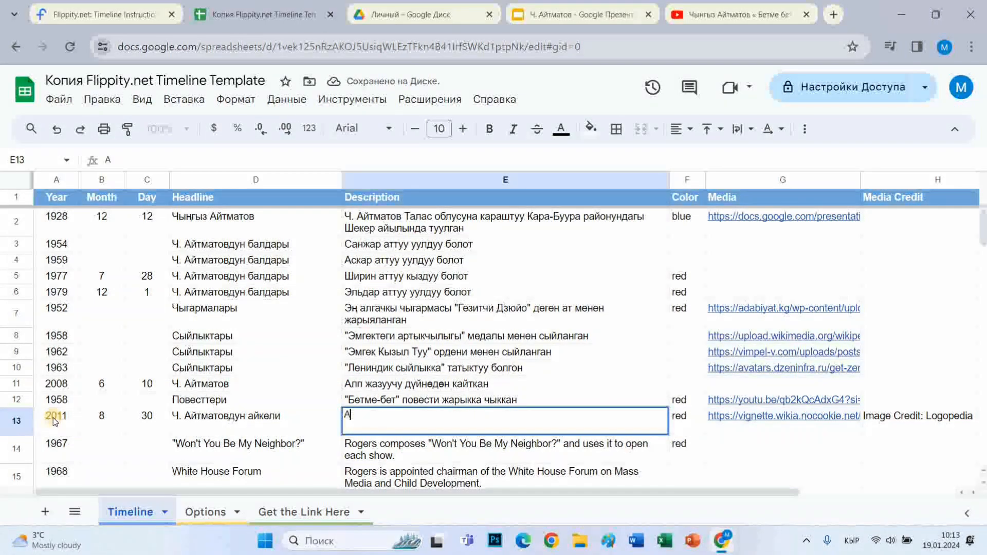
{"action": "key", "text": "BackSpace"}
{"action": "key", "text": "BackSpace"}
{"action": "key", "text": "BackSpace"}
{"action": "type", "text": "Бишкек ш"}
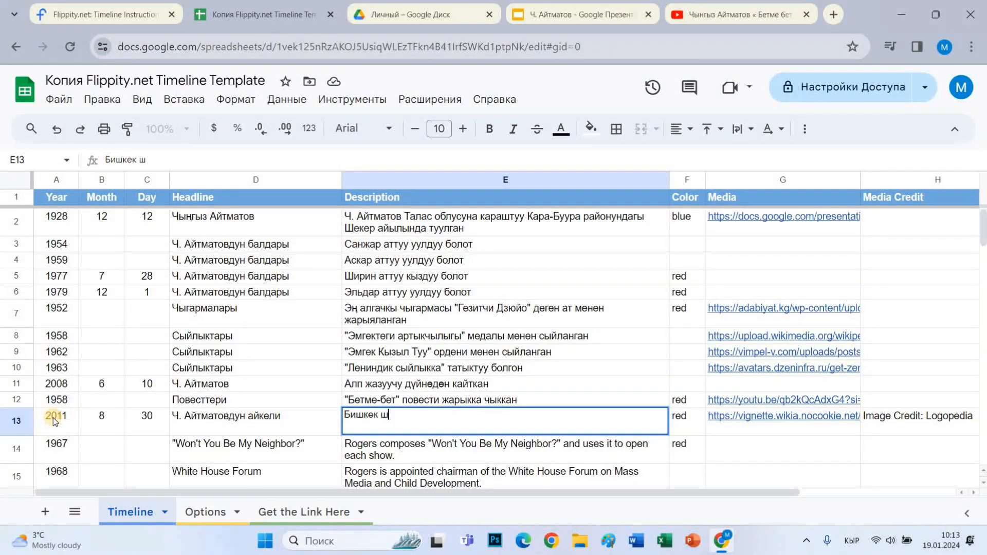
{"action": "type", "text": "аарындагы"}
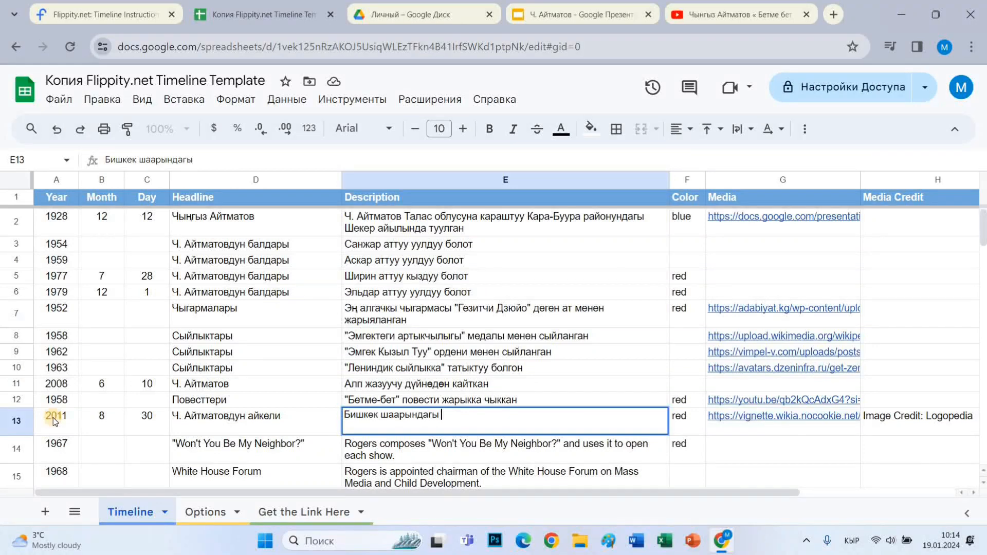
{"action": "type", "text": " Ала-Тоо "}
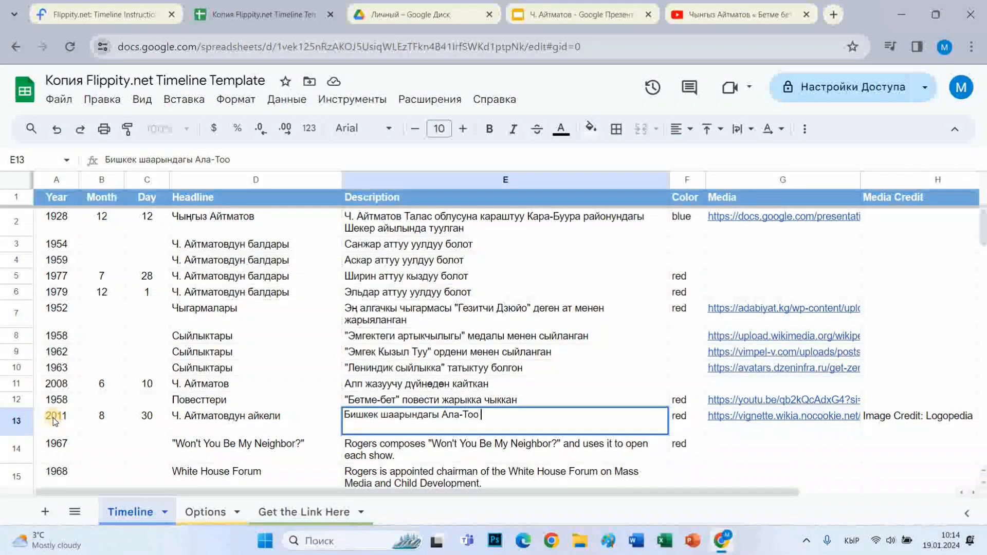
{"action": "type", "text": "аянт"}
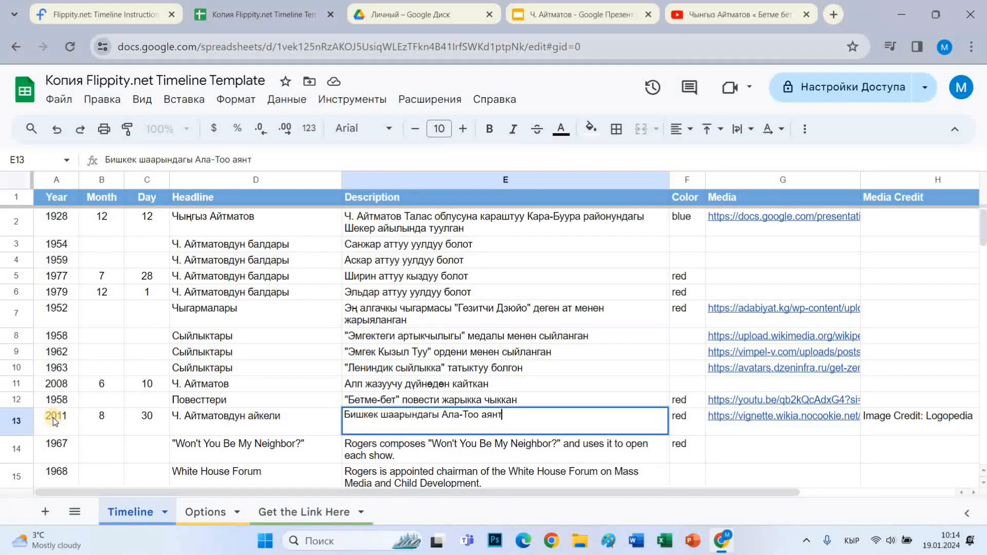
{"action": "type", "text": "ынын түшту"}
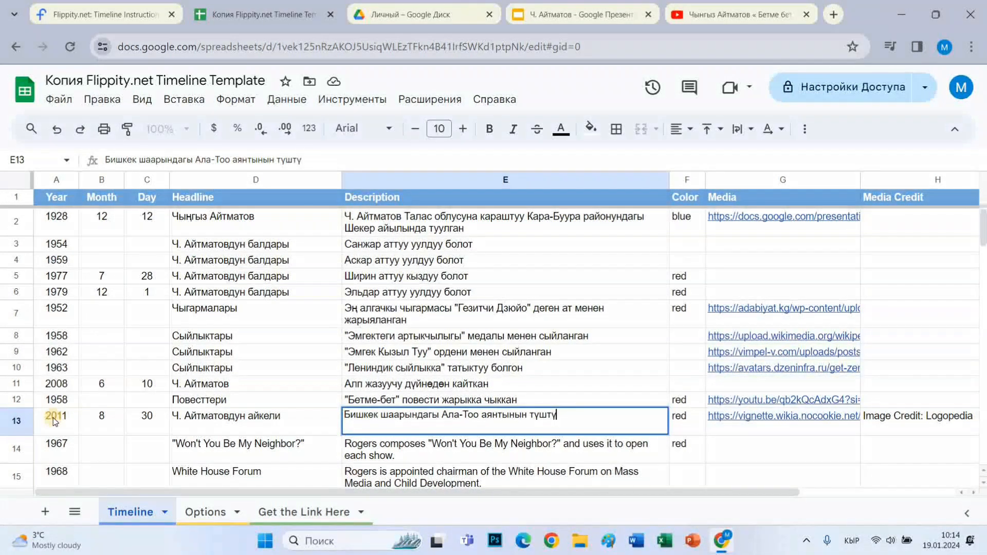
{"action": "type", "text": "к тарабына "}
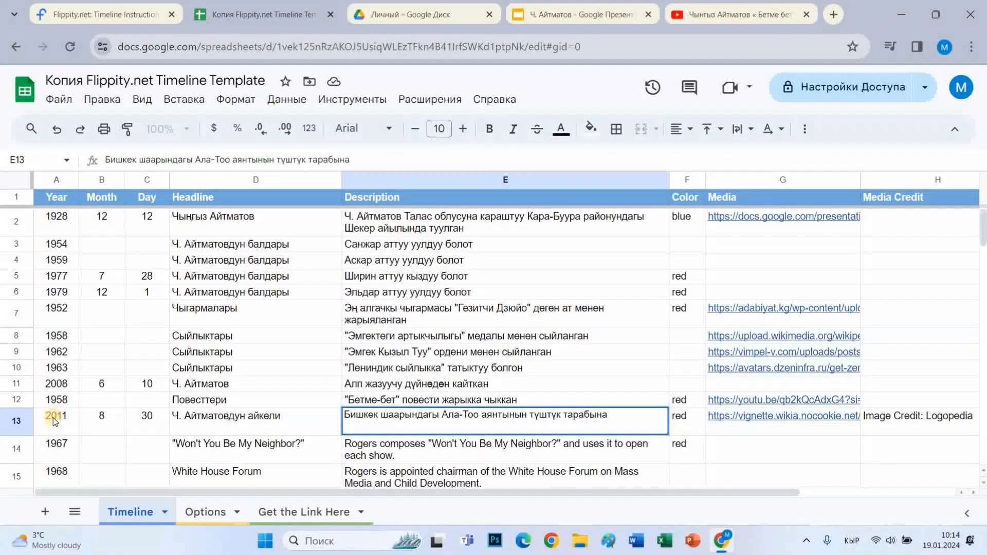
{"action": "type", "text": "айкел"}
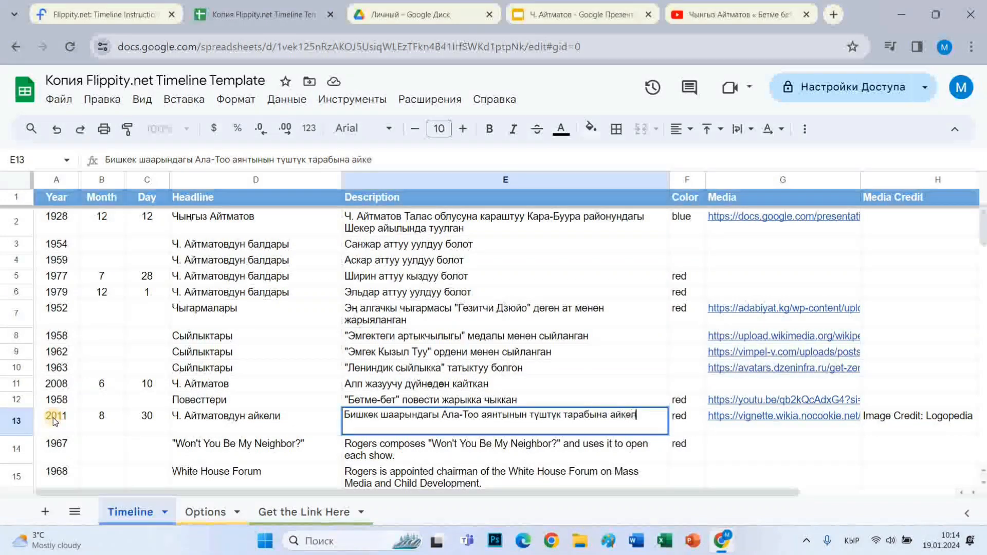
{"action": "type", "text": "и тургузулган"}
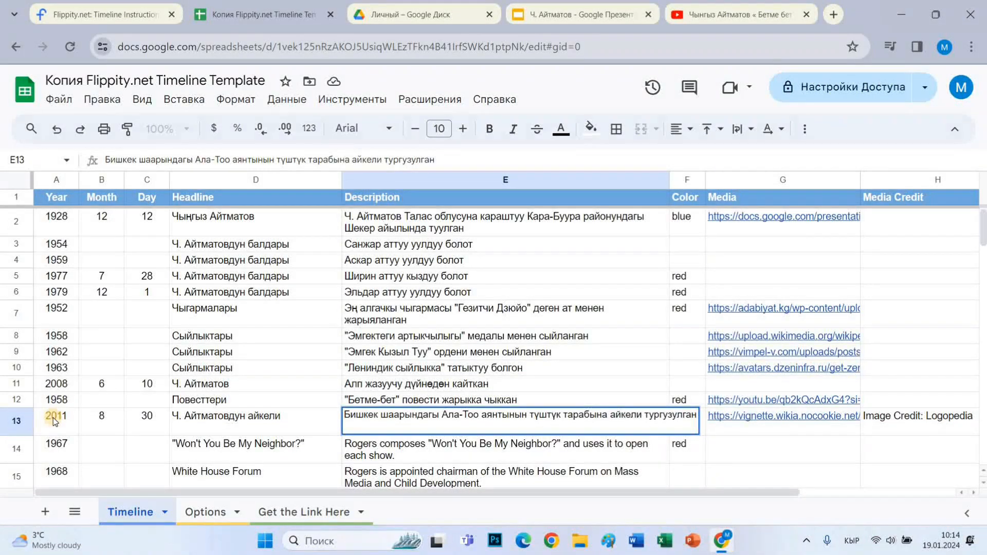
{"action": "key", "text": "Tab"}
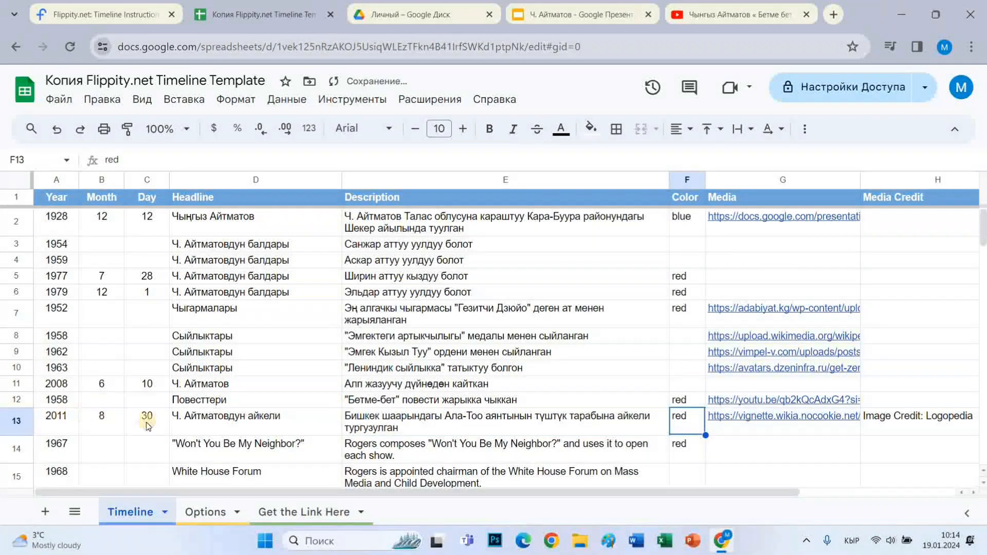
{"action": "key", "text": "Tab"}
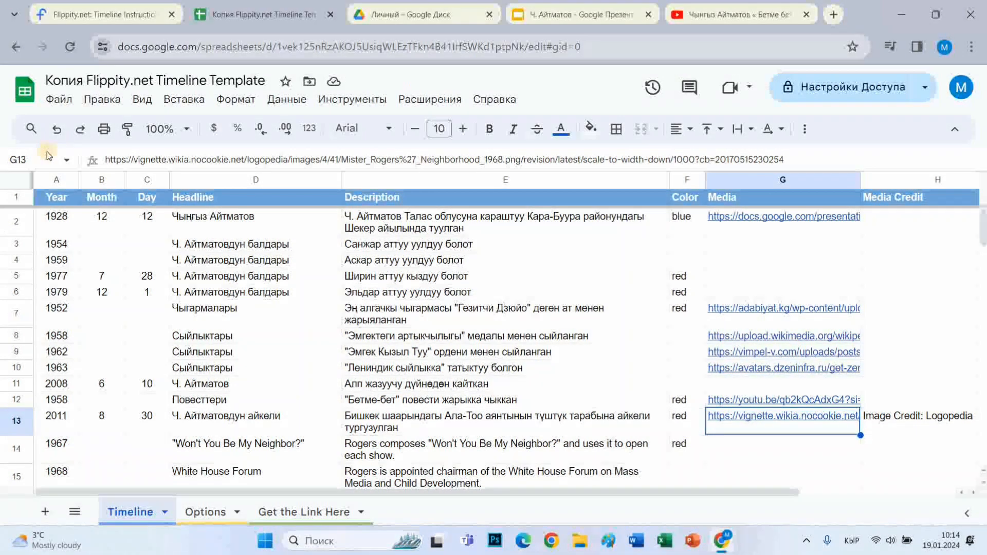
{"action": "key", "text": "Delete"}
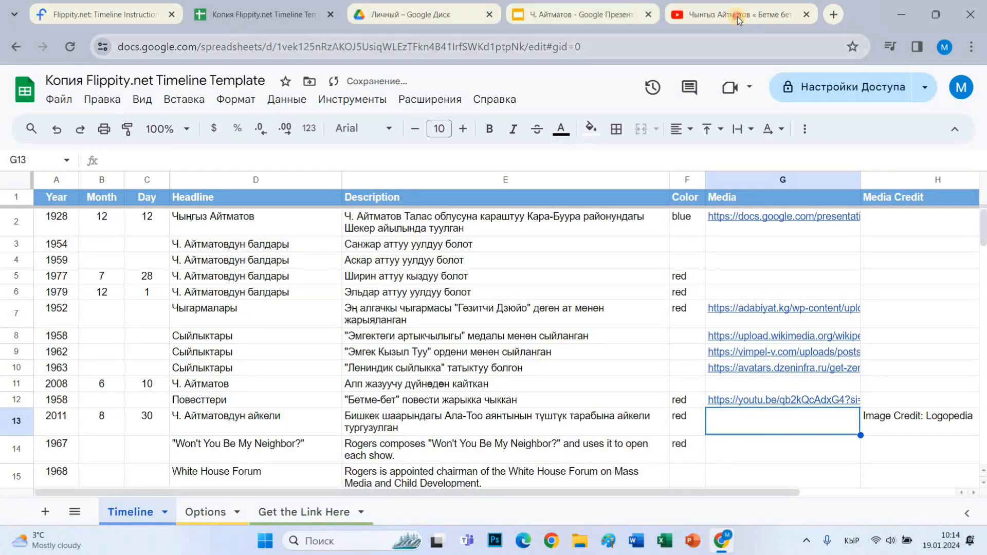
Switch to the YouTube page, search Google from there for "Ч. Айтматовдун айкели" and show the image results
{"action": "left_click", "coordinate": [678, 22]}
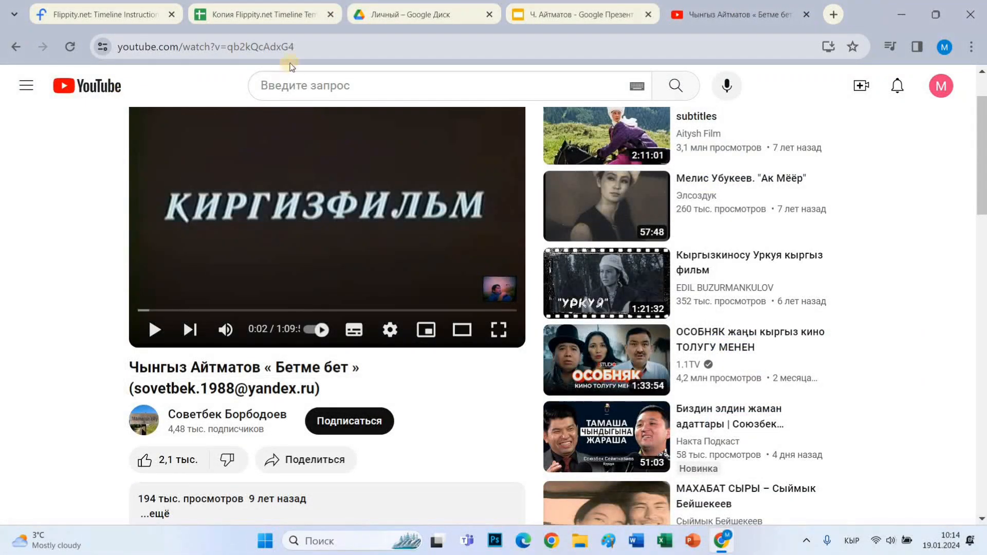
{"action": "left_click", "coordinate": [301, 51]}
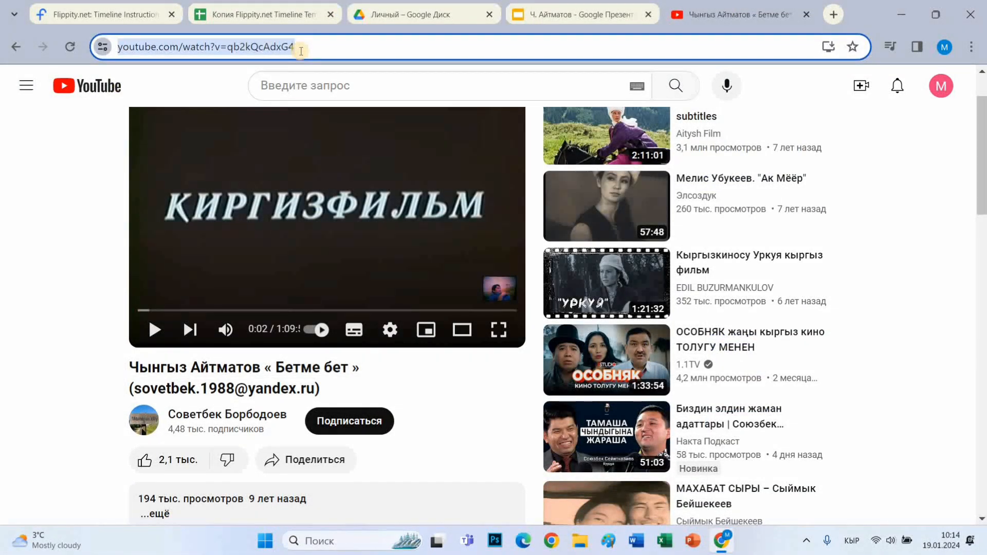
{"action": "type", "text": "Ч. "}
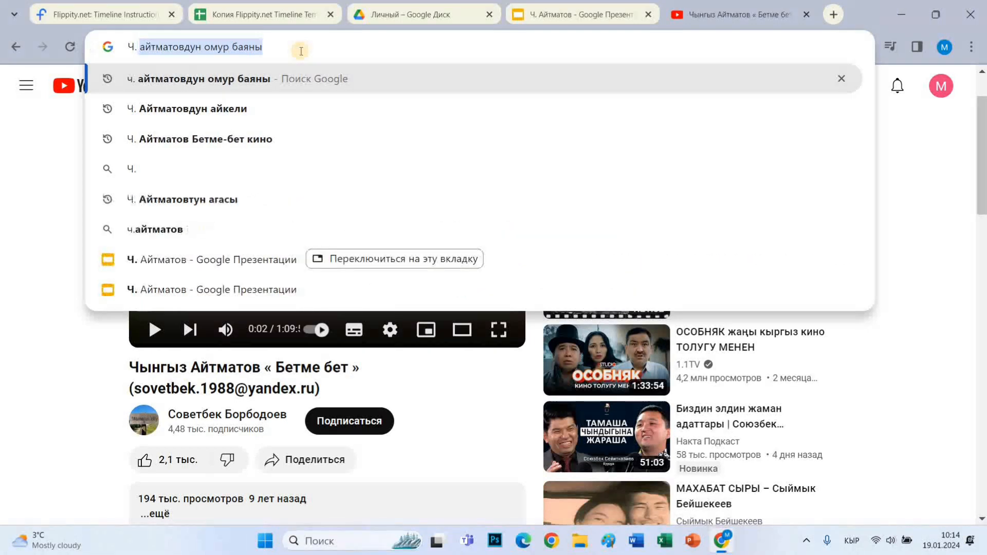
{"action": "type", "text": "Айтма"}
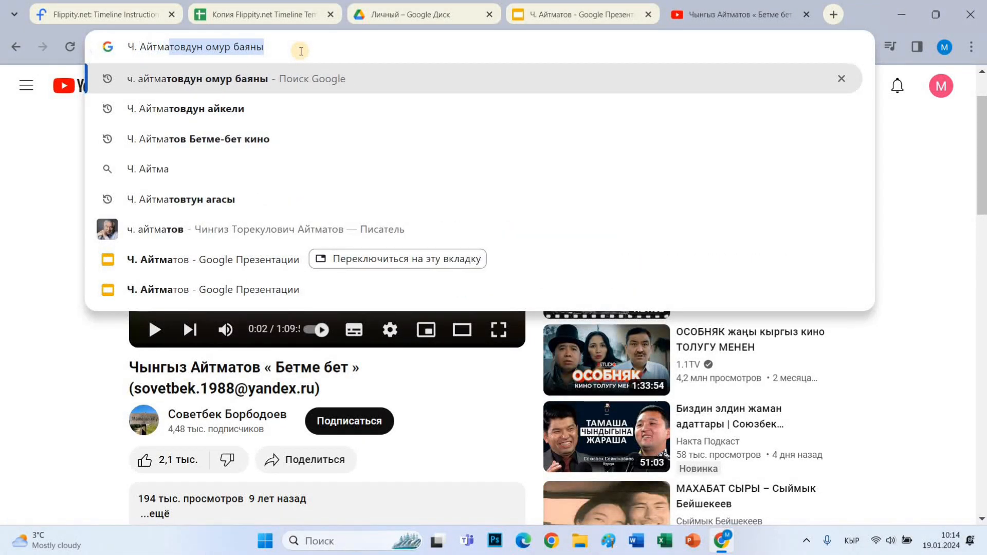
{"action": "type", "text": "товдун айкели"}
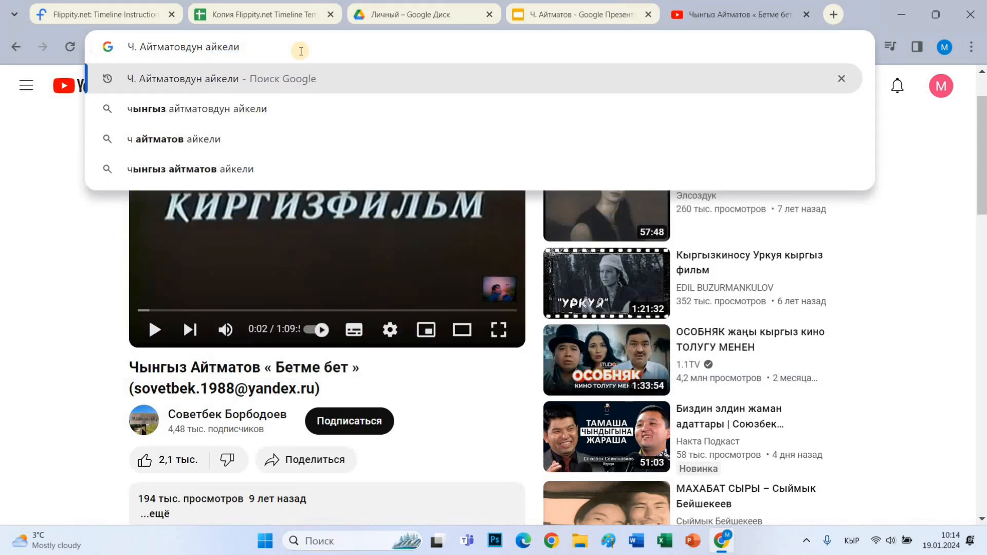
{"action": "key", "text": "Return"}
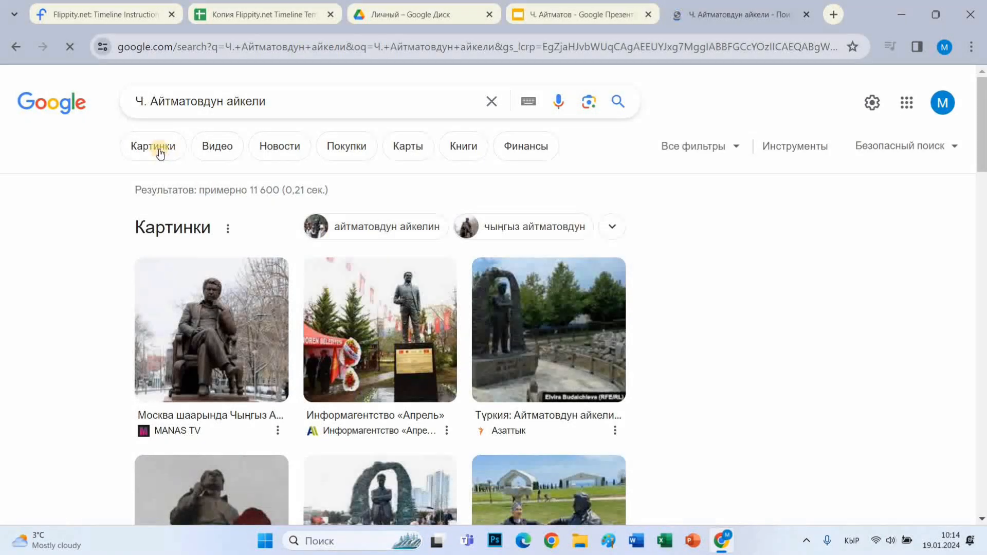
{"action": "left_click", "coordinate": [160, 150]}
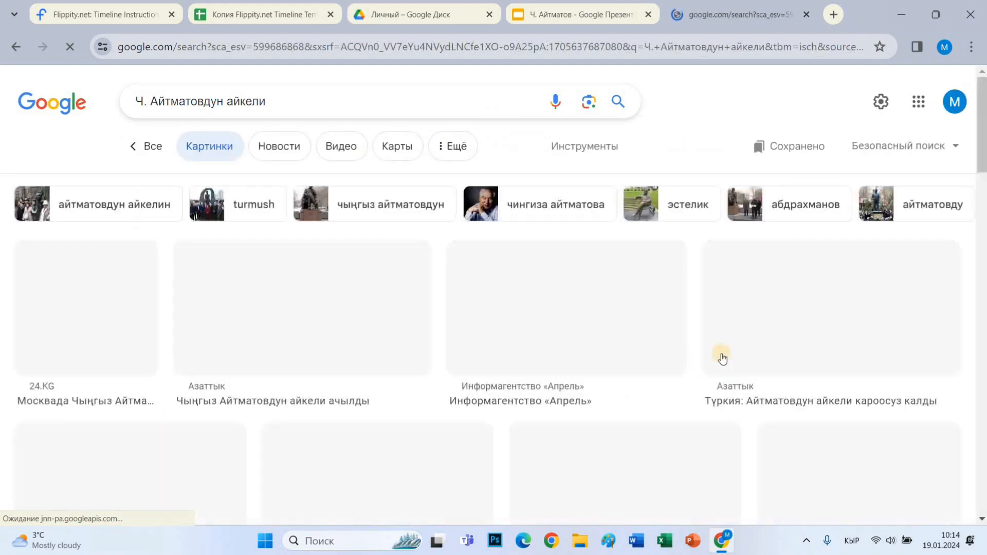
Open the НТС image result of the standing Aitmatov statue on a red stone pedestal and copy its image URL
{"action": "scroll", "coordinate": [884, 297], "scroll_direction": "down", "scroll_amount": 4}
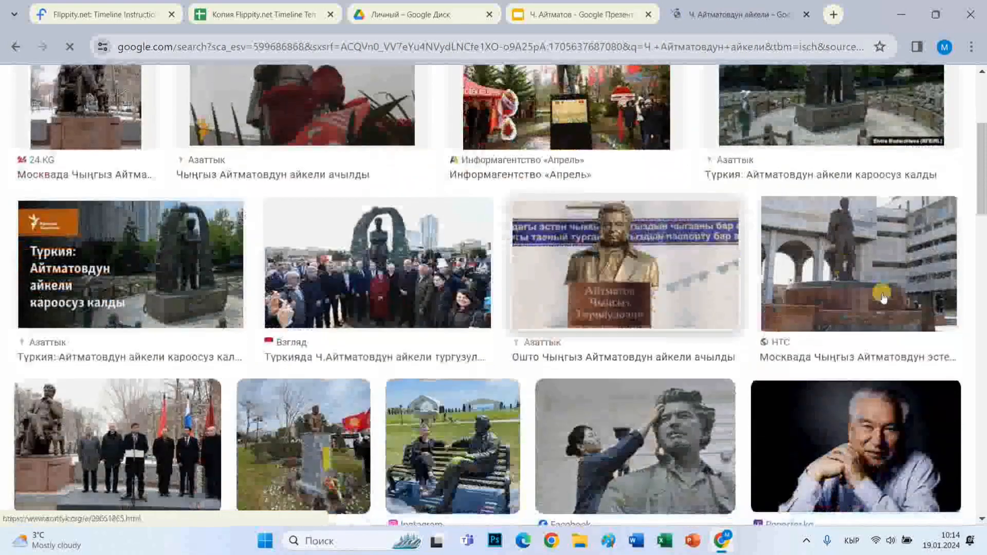
{"action": "left_click", "coordinate": [843, 268]}
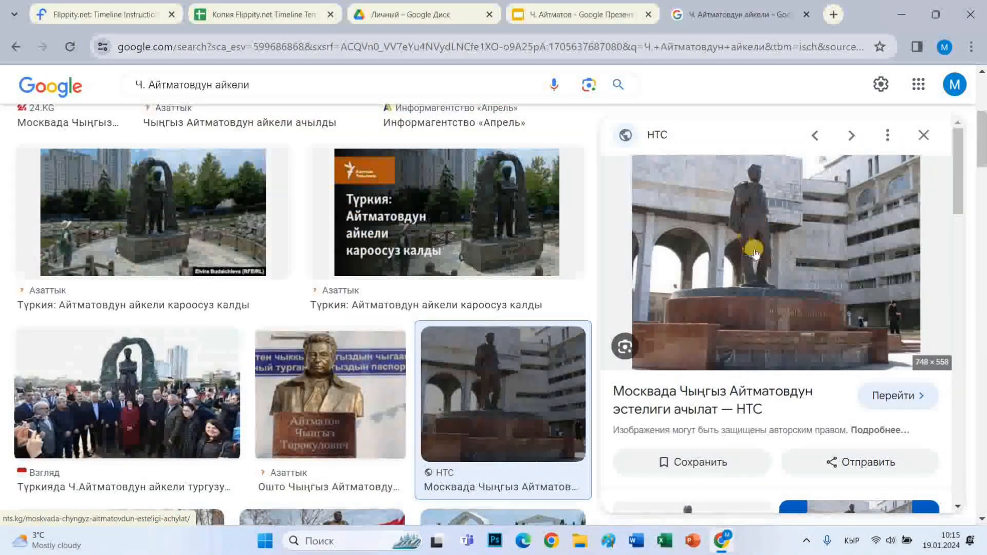
{"action": "right_click", "coordinate": [769, 246]}
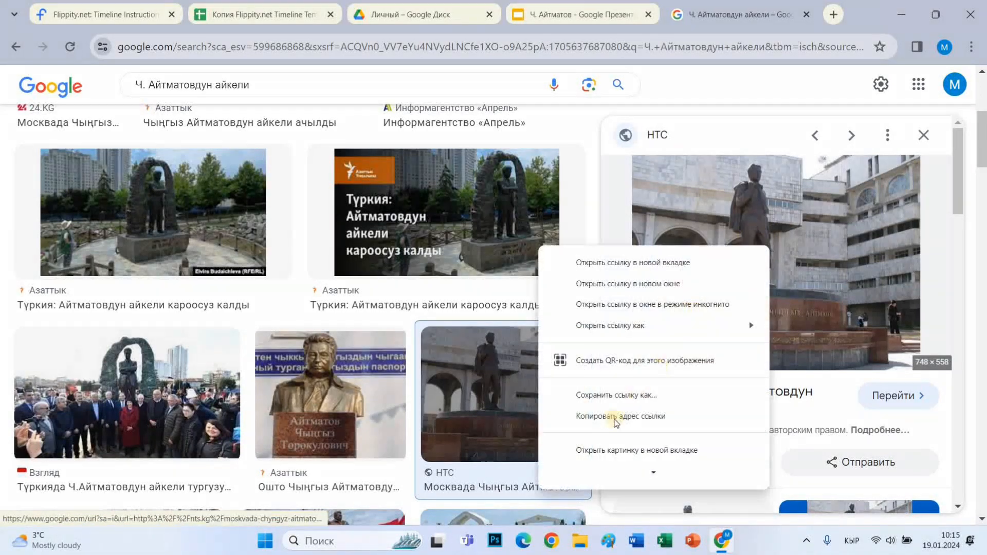
{"action": "scroll", "coordinate": [599, 436], "scroll_direction": "down", "scroll_amount": 4}
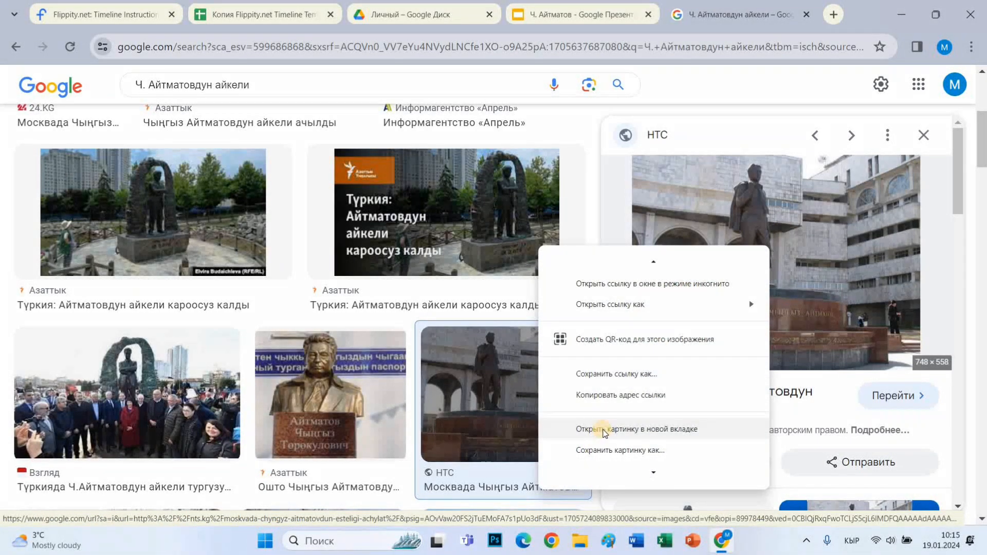
{"action": "scroll", "coordinate": [604, 434], "scroll_direction": "down", "scroll_amount": 2}
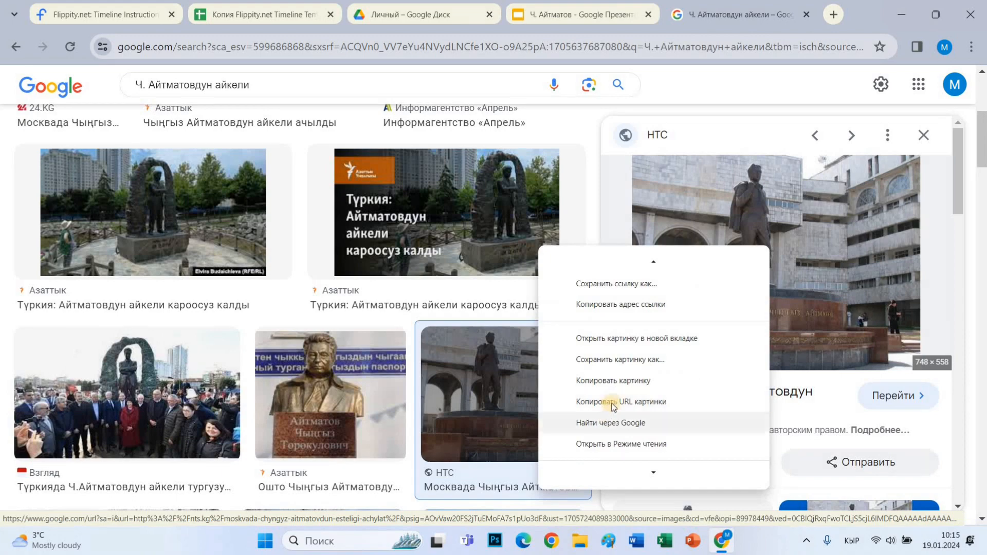
Return to the timeline spreadsheet and paste the copied image URL into the Media cell of row 13
{"action": "left_click", "coordinate": [244, 11]}
{"action": "right_click", "coordinate": [733, 415]}
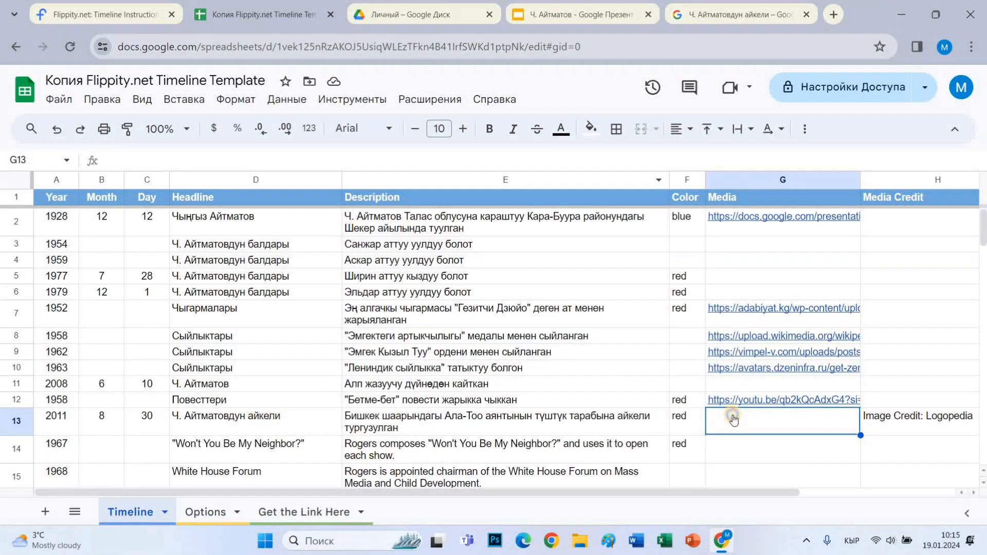
{"action": "left_click", "coordinate": [772, 197]}
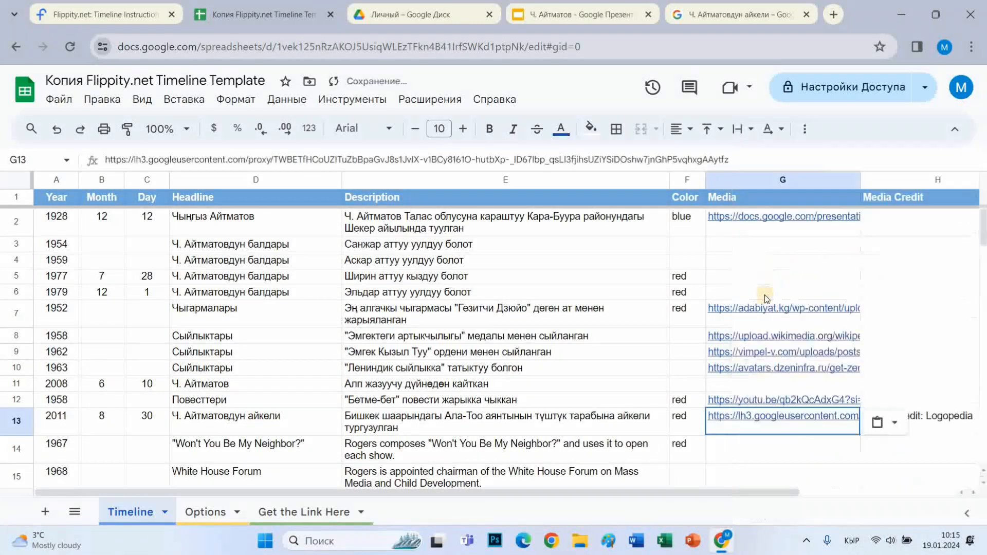
Clear the sample image credit from the Media Credit cell of row 13
{"action": "left_click_drag", "start_coordinate": [750, 493], "coordinate": [840, 492]}
{"action": "left_click", "coordinate": [819, 419]}
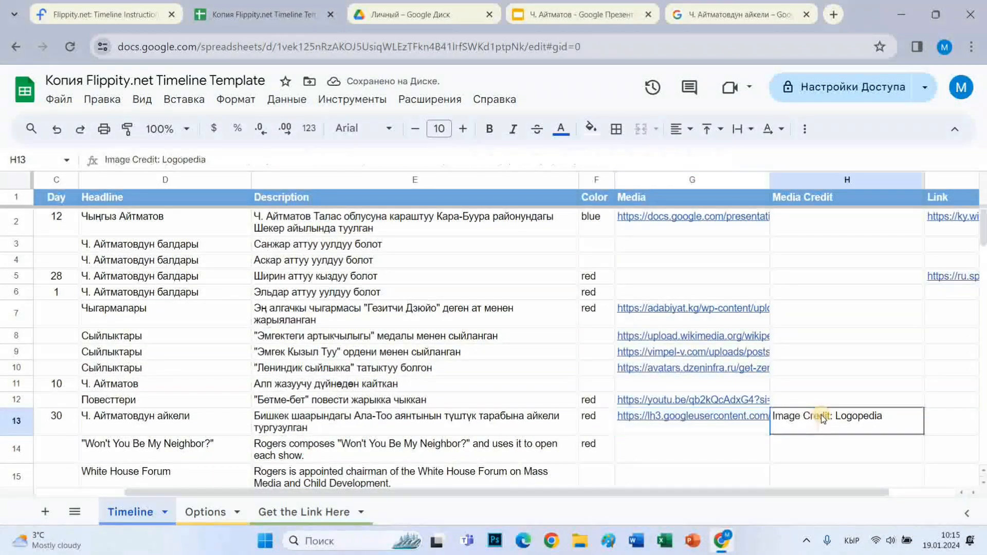
{"action": "key", "text": "Delete"}
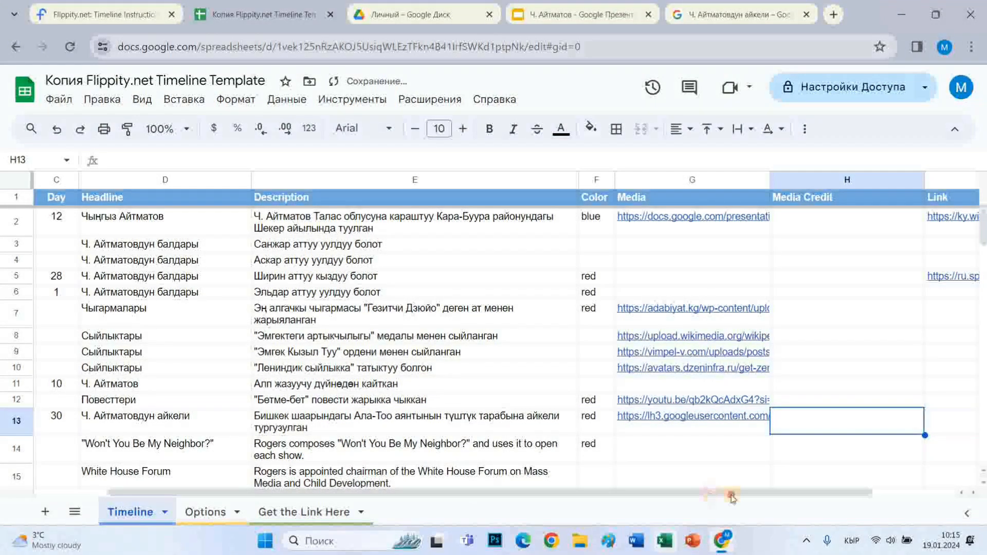
Clear all leftover sample content from the Timeline sheet in the range A14:I59, below the Aitmatov statue row
{"action": "left_click_drag", "start_coordinate": [645, 493], "coordinate": [527, 489]}
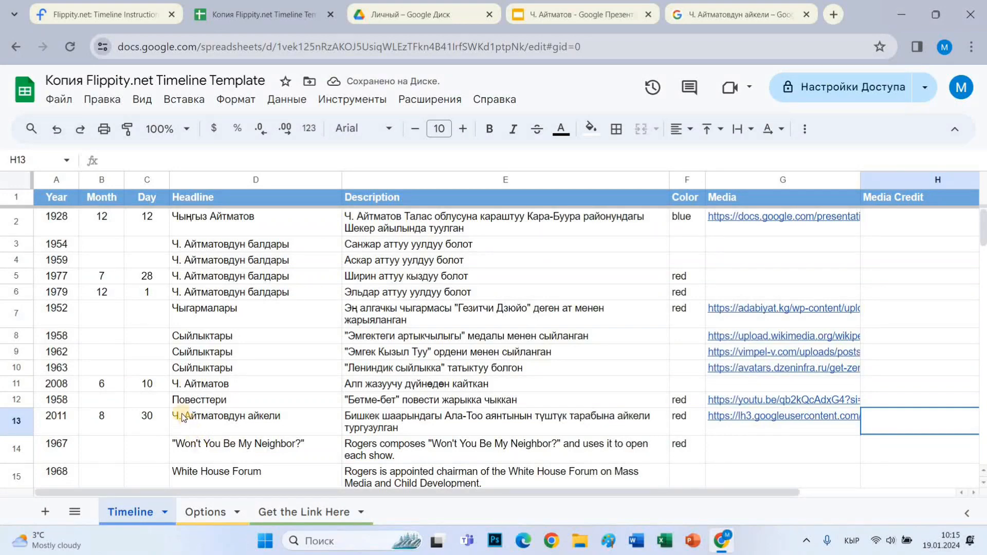
{"action": "scroll", "coordinate": [181, 410], "scroll_direction": "down", "scroll_amount": 2}
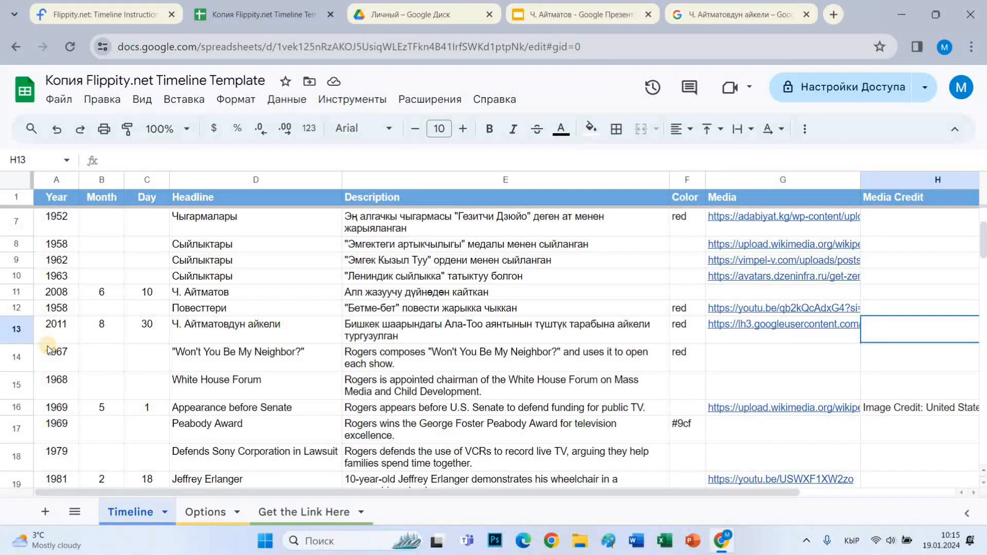
{"action": "left_click_drag", "start_coordinate": [47, 348], "coordinate": [789, 347]}
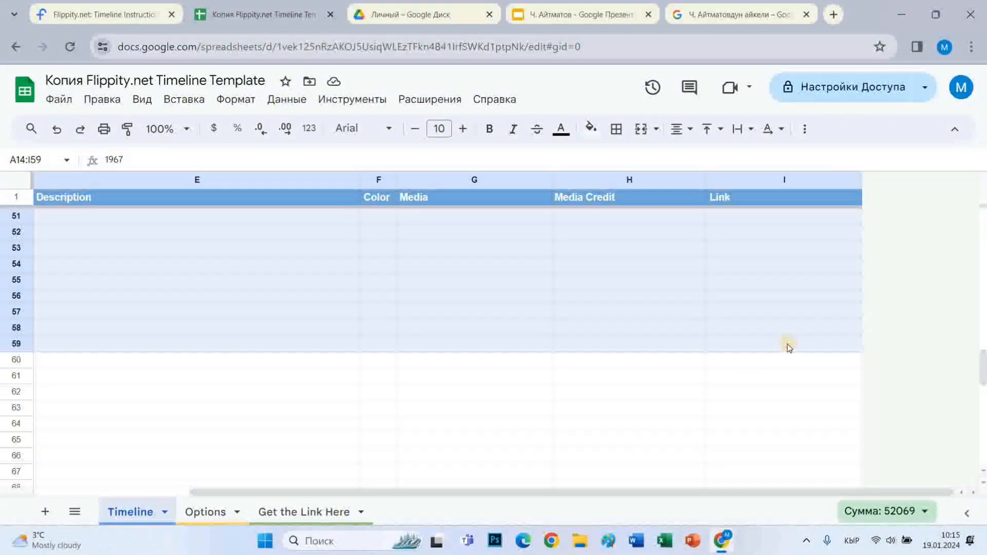
{"action": "key", "text": "Delete"}
{"action": "scroll", "coordinate": [176, 385], "scroll_direction": "up", "scroll_amount": 7}
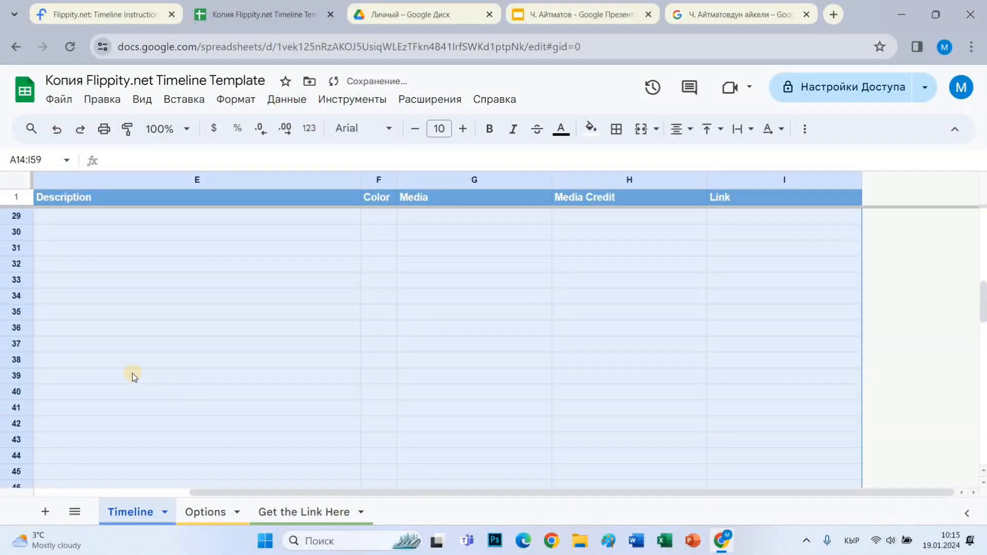
{"action": "scroll", "coordinate": [133, 377], "scroll_direction": "up", "scroll_amount": 7}
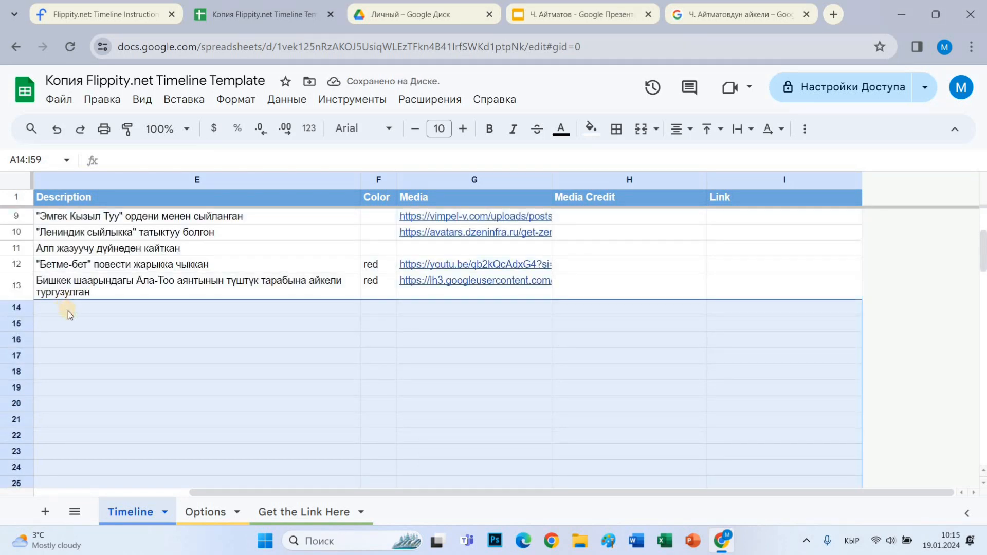
{"action": "left_click", "coordinate": [66, 309]}
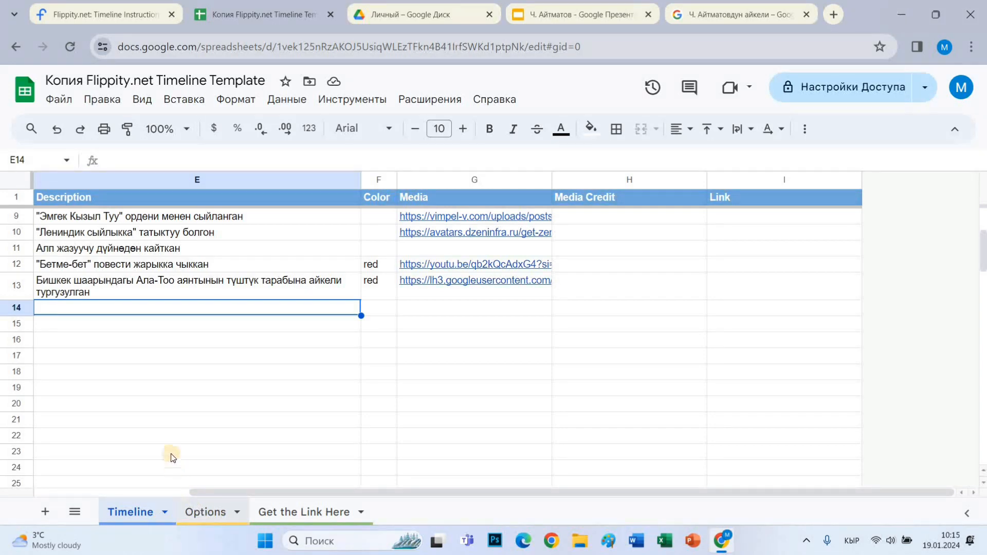
{"action": "scroll", "coordinate": [177, 430], "scroll_direction": "up", "scroll_amount": 3}
{"action": "scroll", "coordinate": [177, 430], "scroll_direction": "up", "scroll_amount": 2}
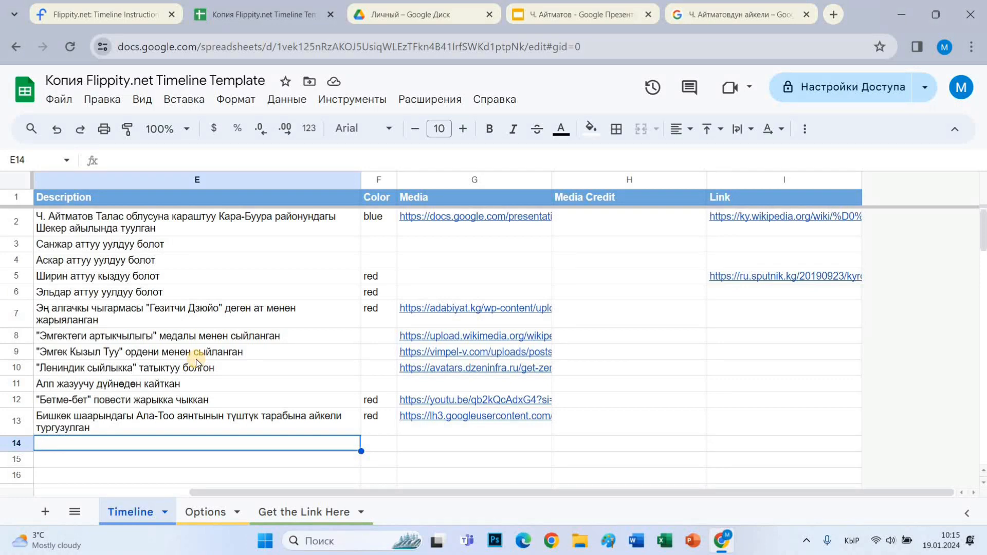
Publish the entire spreadsheet to the web as a web page and close the publishing dialog
{"action": "left_click", "coordinate": [59, 100]}
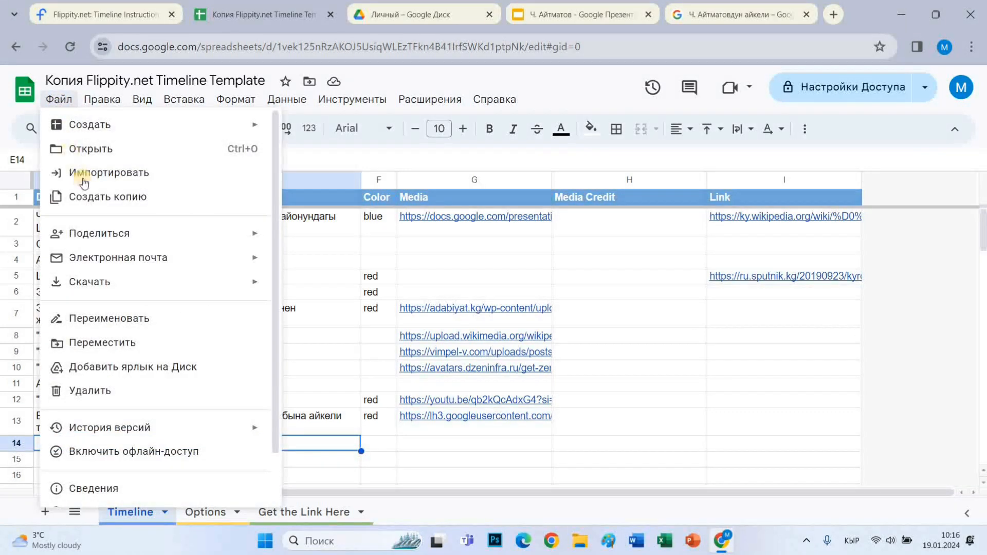
{"action": "mouse_move", "coordinate": [102, 238]}
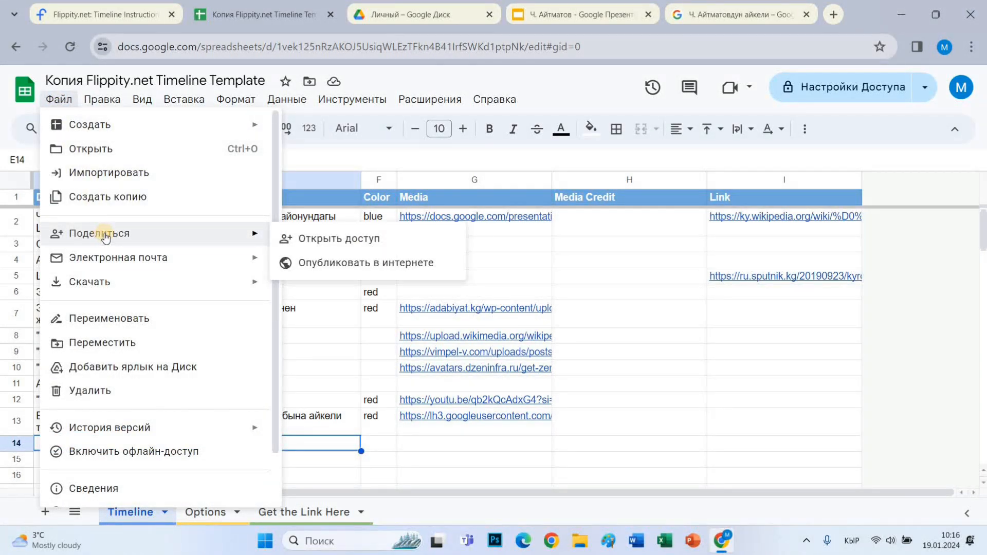
{"action": "left_click", "coordinate": [342, 264]}
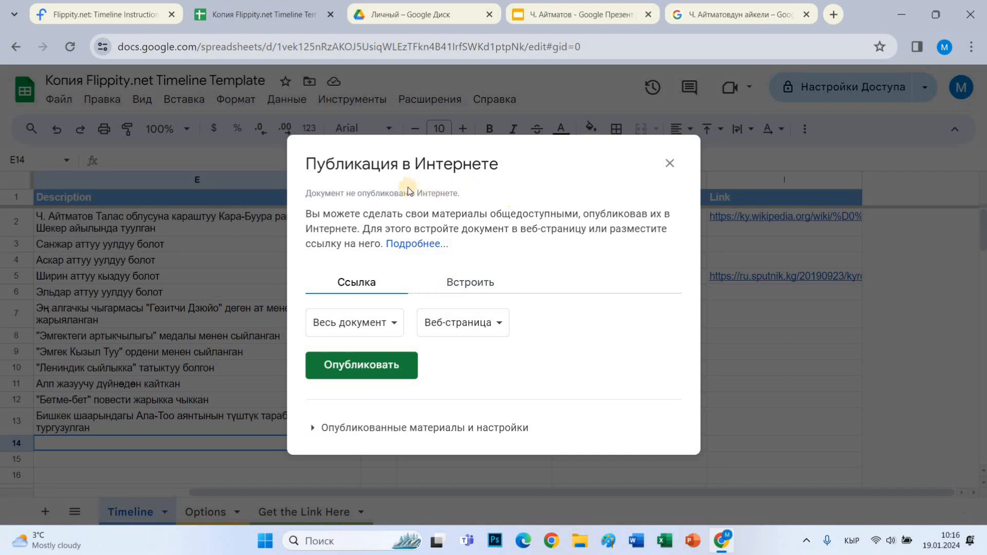
{"action": "left_click", "coordinate": [380, 369]}
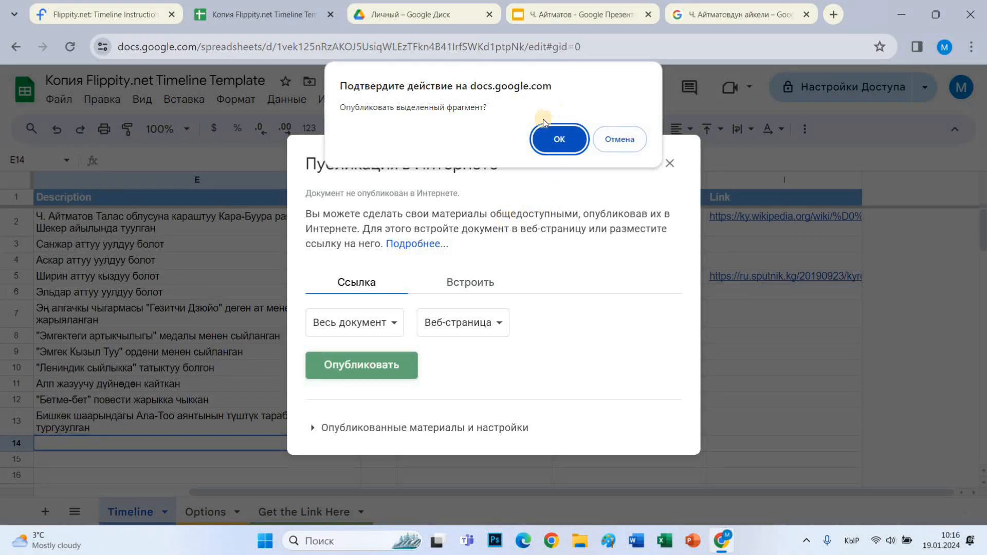
{"action": "left_click", "coordinate": [556, 140]}
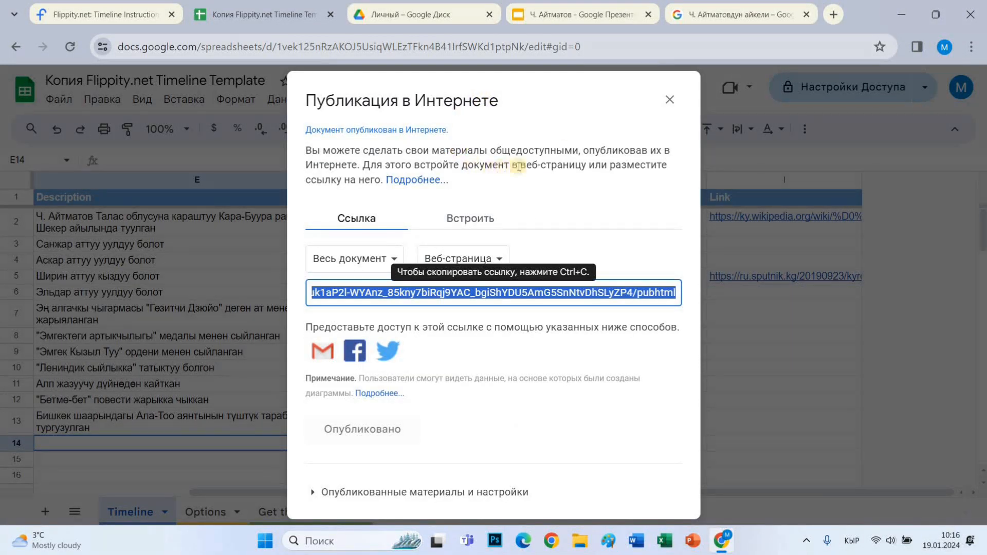
{"action": "left_click", "coordinate": [669, 101]}
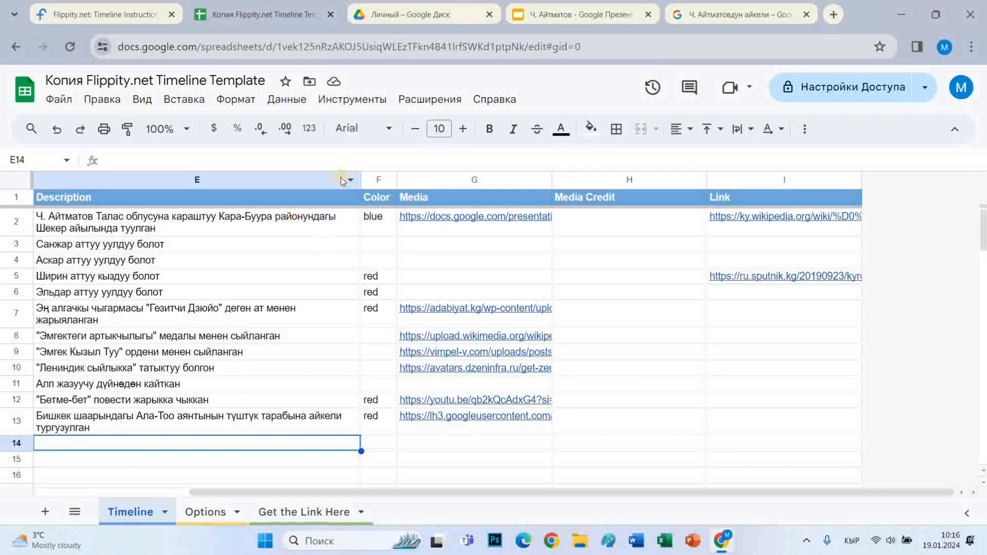
Copy the generated Flippity timeline link from the Get the Link Here sheet
{"action": "left_click", "coordinate": [405, 14]}
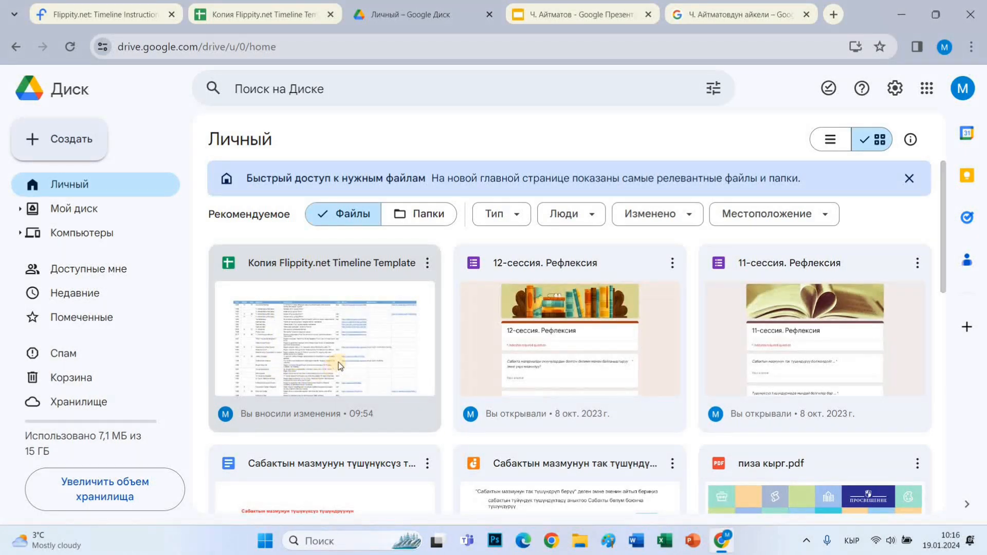
{"action": "left_click", "coordinate": [278, 15]}
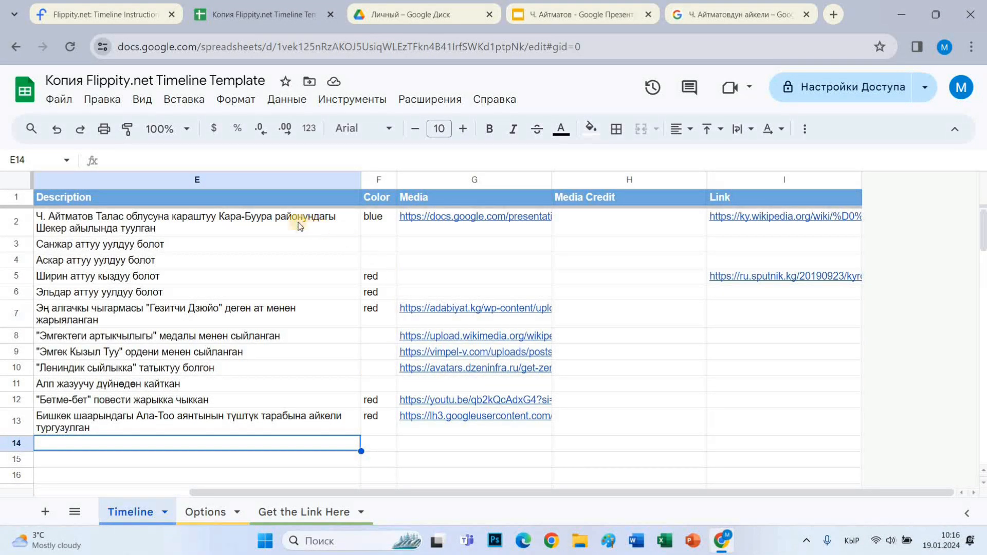
{"action": "left_click", "coordinate": [307, 517]}
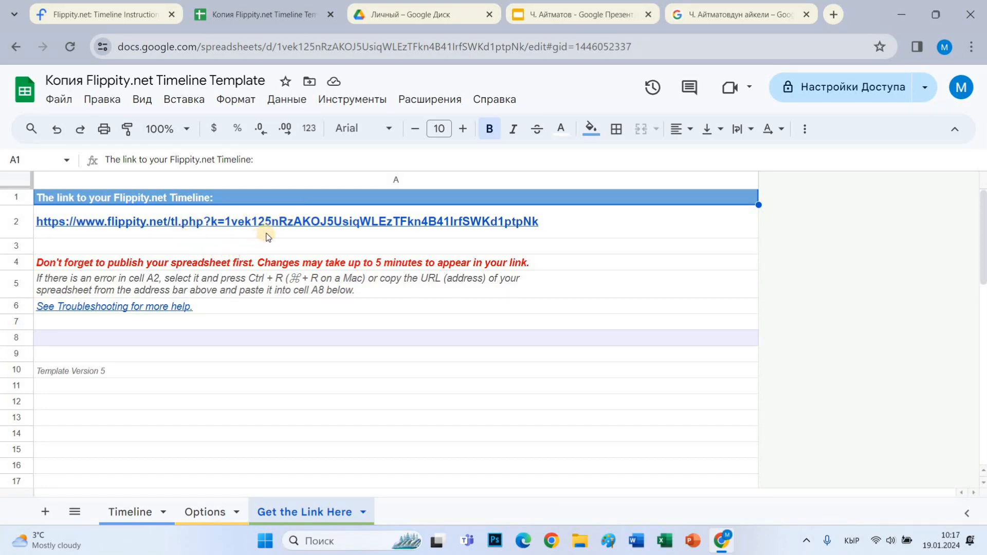
{"action": "mouse_move", "coordinate": [263, 226]}
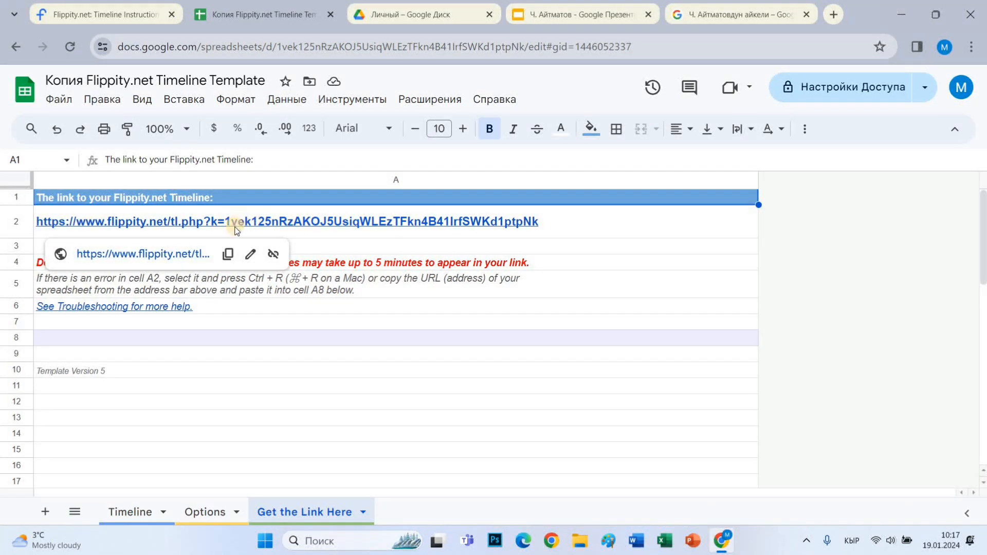
{"action": "left_click", "coordinate": [227, 256]}
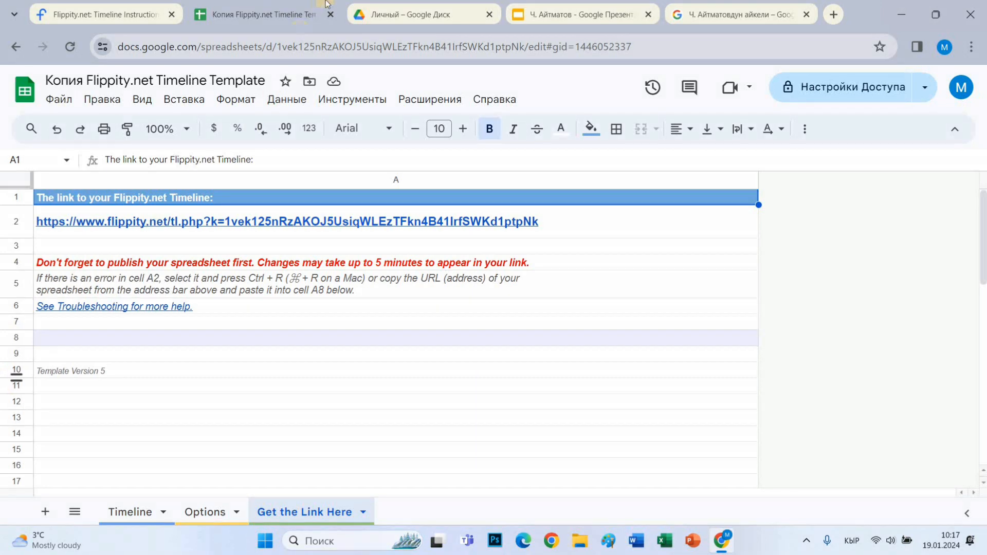
Open the copied Flippity timeline link in a new browser tab and dismiss the translation offer
{"action": "left_click", "coordinate": [837, 15]}
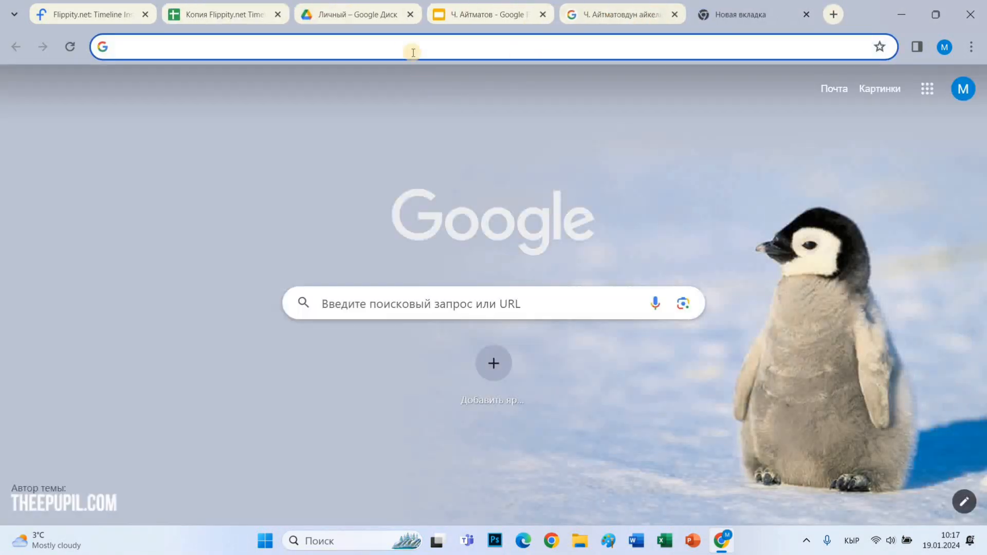
{"action": "right_click", "coordinate": [344, 53]}
{"action": "left_click", "coordinate": [396, 176]}
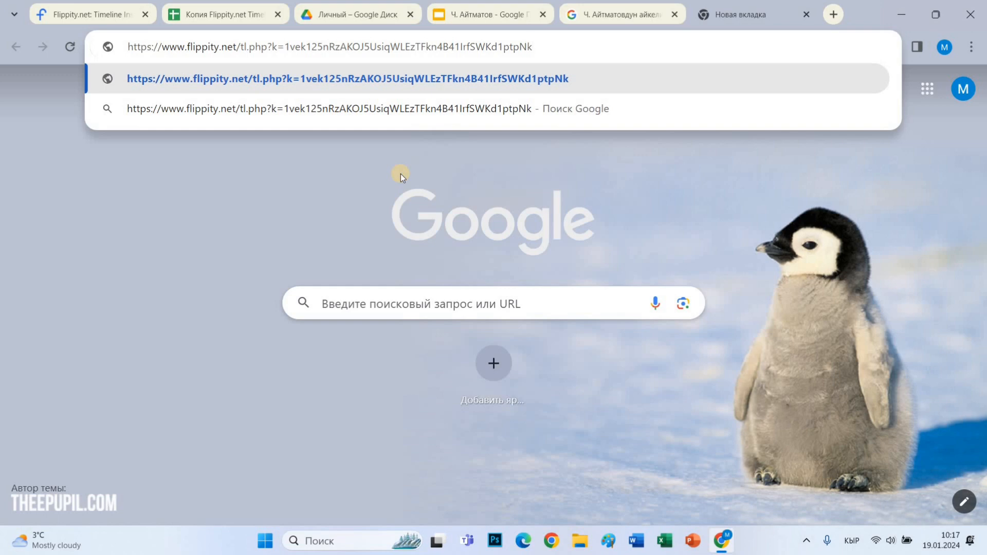
{"action": "key", "text": "Return"}
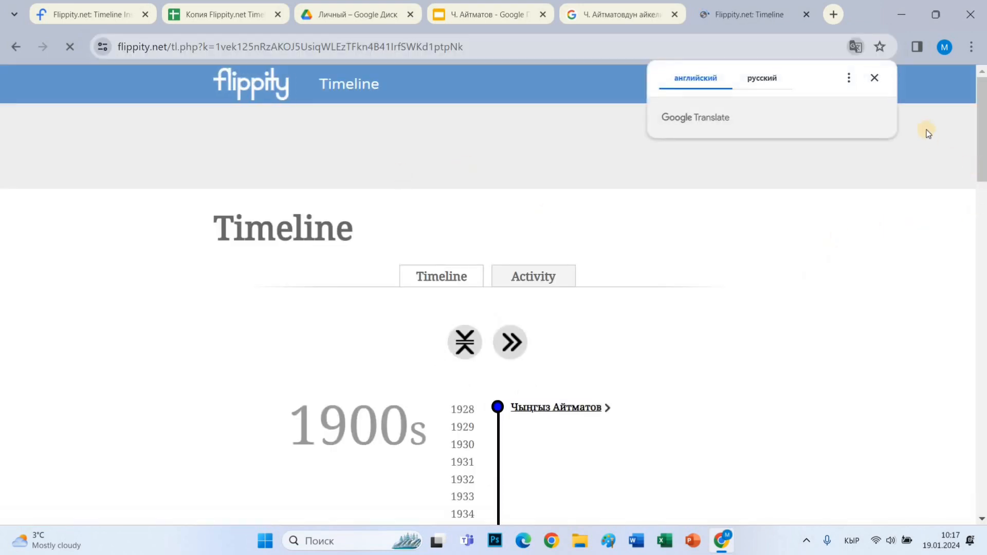
{"action": "left_click", "coordinate": [875, 78]}
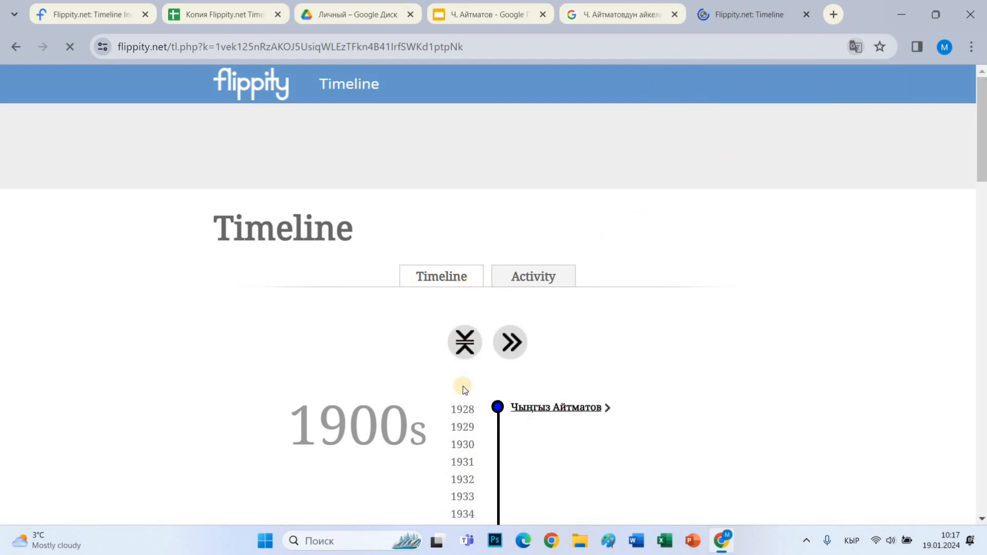
Look through the whole published timeline from 1928 to 2011 to check the placement of its events
{"action": "scroll", "coordinate": [478, 338], "scroll_direction": "down", "scroll_amount": 7}
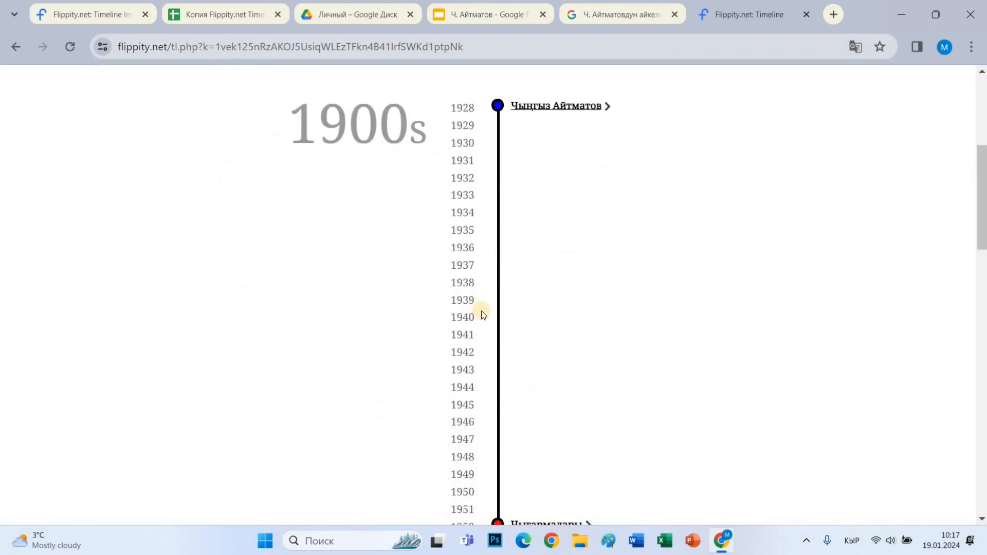
{"action": "scroll", "coordinate": [478, 289], "scroll_direction": "up", "scroll_amount": 10}
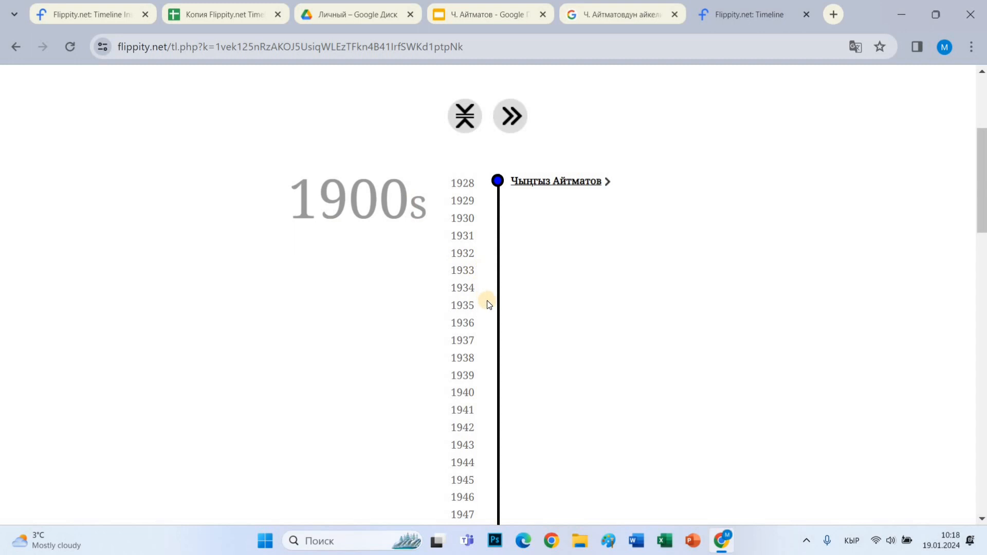
{"action": "scroll", "coordinate": [488, 304], "scroll_direction": "down", "scroll_amount": 14}
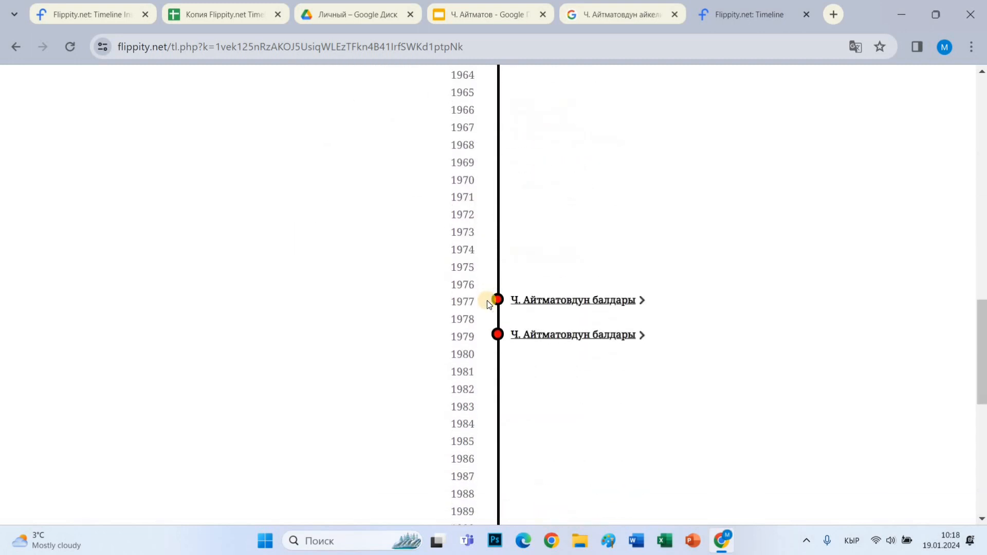
{"action": "scroll", "coordinate": [486, 300], "scroll_direction": "down", "scroll_amount": 9}
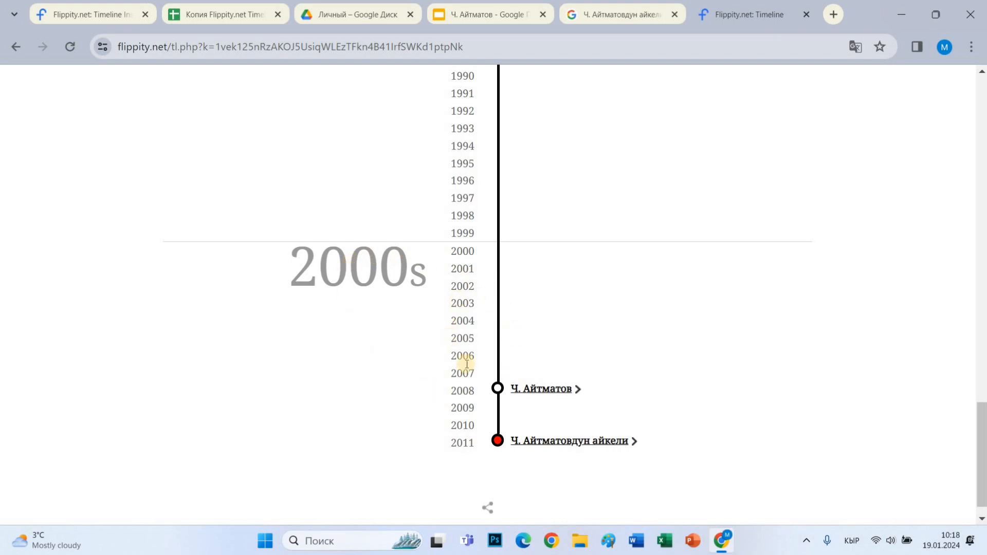
{"action": "scroll", "coordinate": [478, 375], "scroll_direction": "up", "scroll_amount": 10}
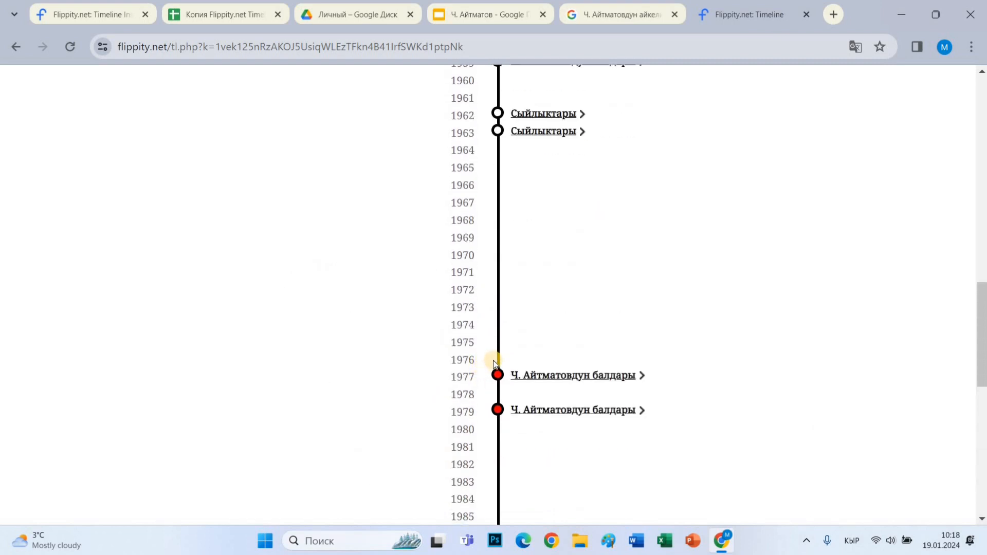
{"action": "scroll", "coordinate": [496, 154], "scroll_direction": "up", "scroll_amount": 4}
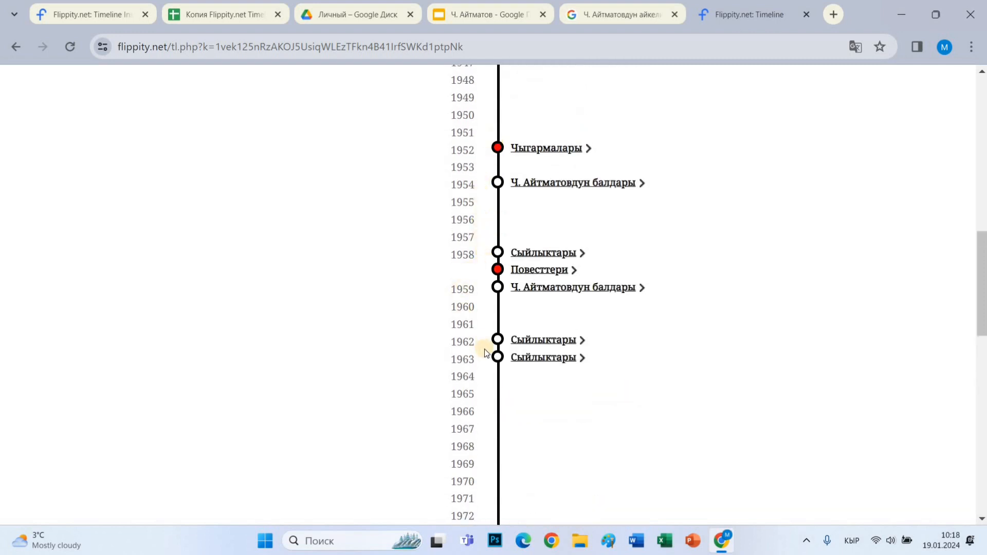
{"action": "scroll", "coordinate": [484, 349], "scroll_direction": "up", "scroll_amount": 1}
{"action": "scroll", "coordinate": [486, 334], "scroll_direction": "up", "scroll_amount": 7}
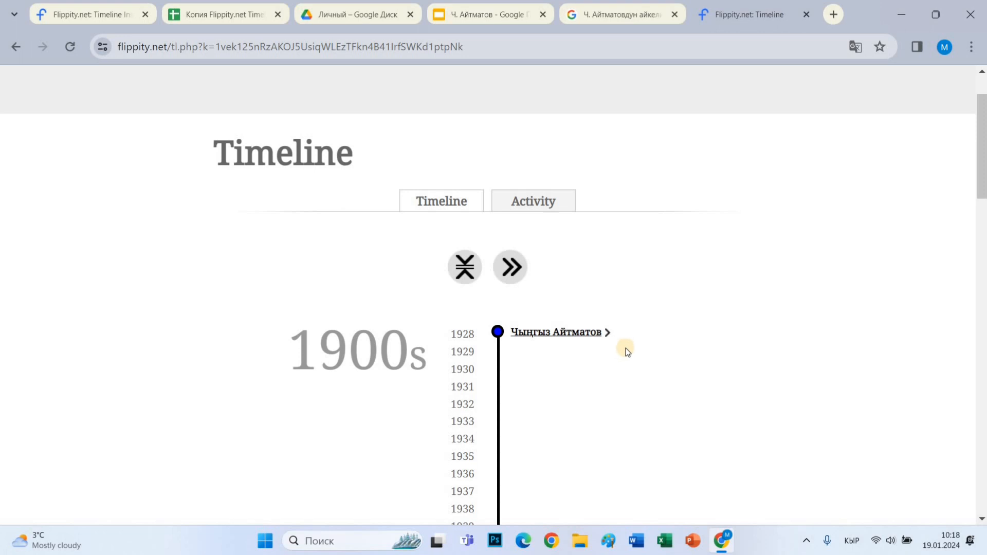
Expand the 1928 event "Чыңгыз Айтматов" on the timeline to view its card
{"action": "scroll", "coordinate": [630, 339], "scroll_direction": "down", "scroll_amount": 3}
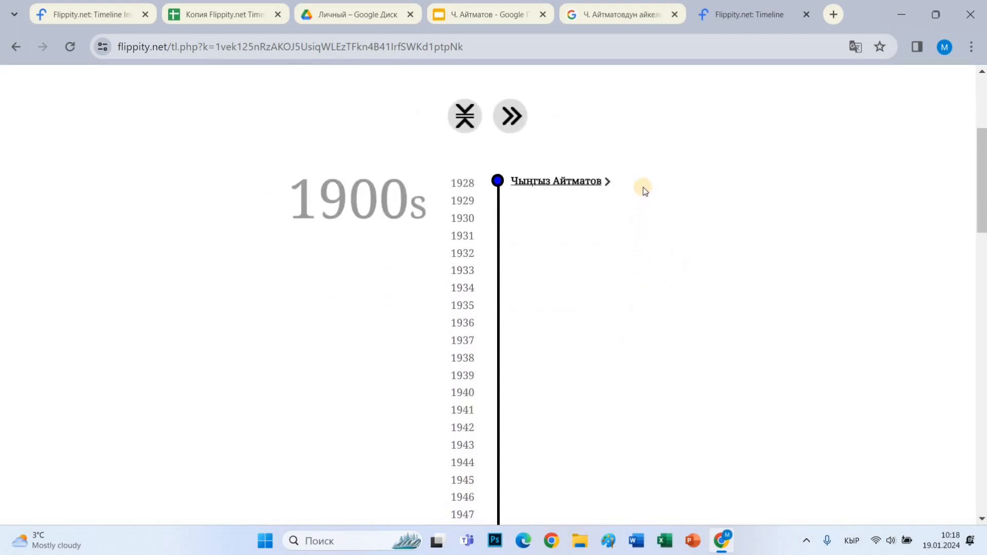
{"action": "left_click", "coordinate": [524, 186]}
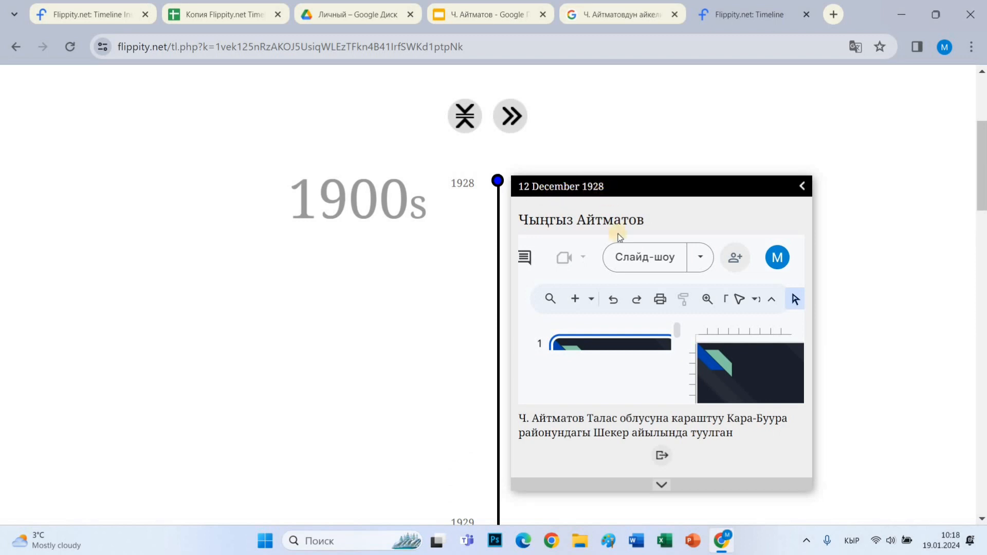
{"action": "scroll", "coordinate": [619, 337], "scroll_direction": "down", "scroll_amount": 1}
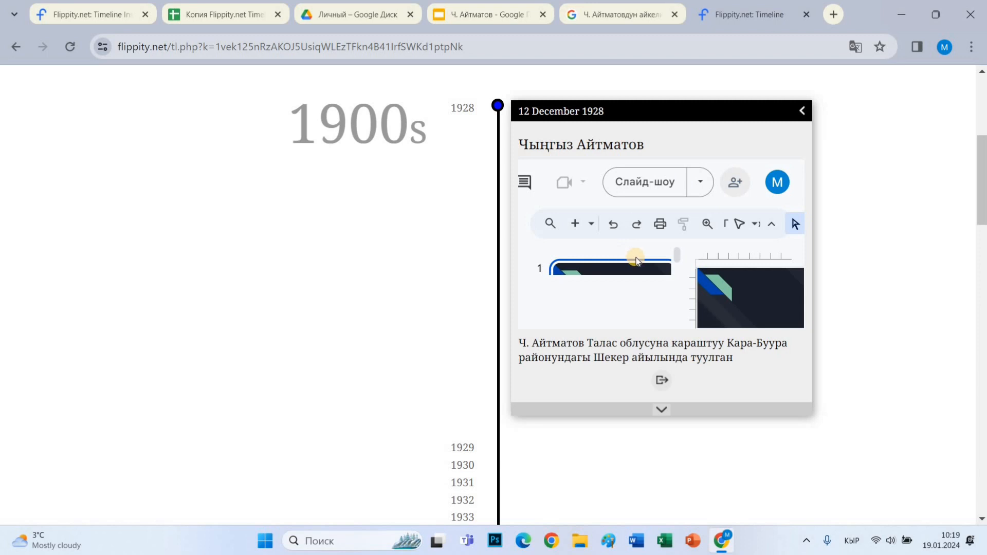
Play the slideshow embedded in the 1928 card, advance through its slides, and close the presentation window
{"action": "left_click", "coordinate": [638, 182]}
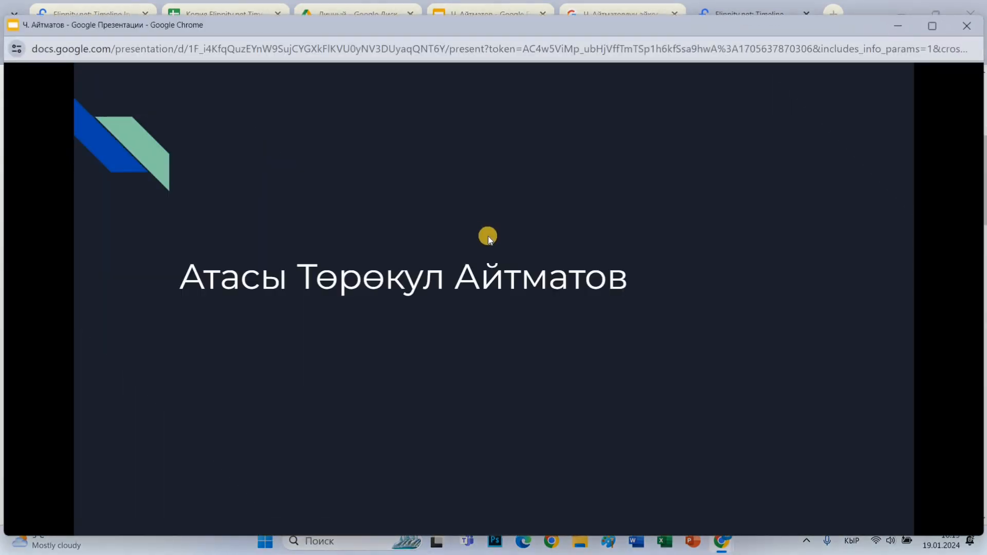
{"action": "left_click", "coordinate": [489, 236]}
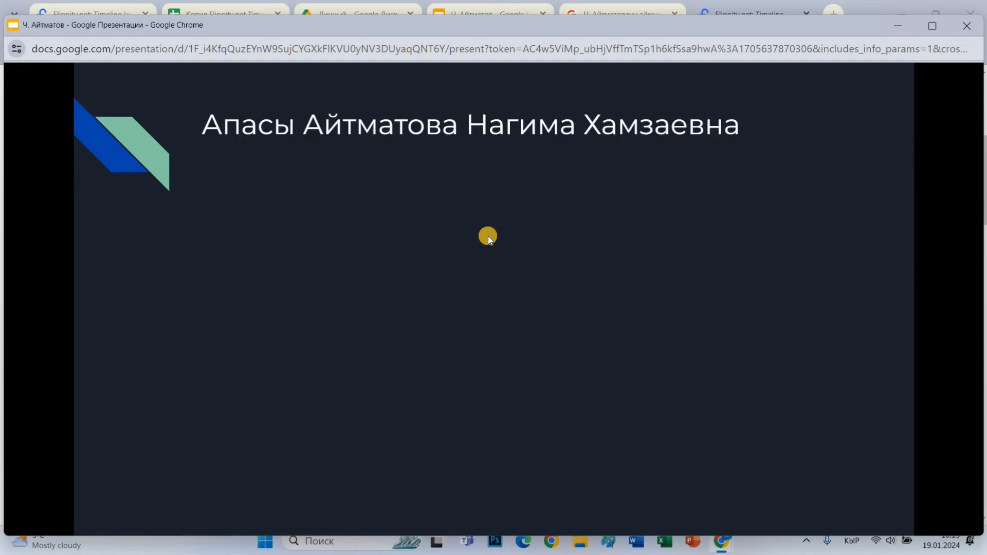
{"action": "left_click", "coordinate": [489, 236]}
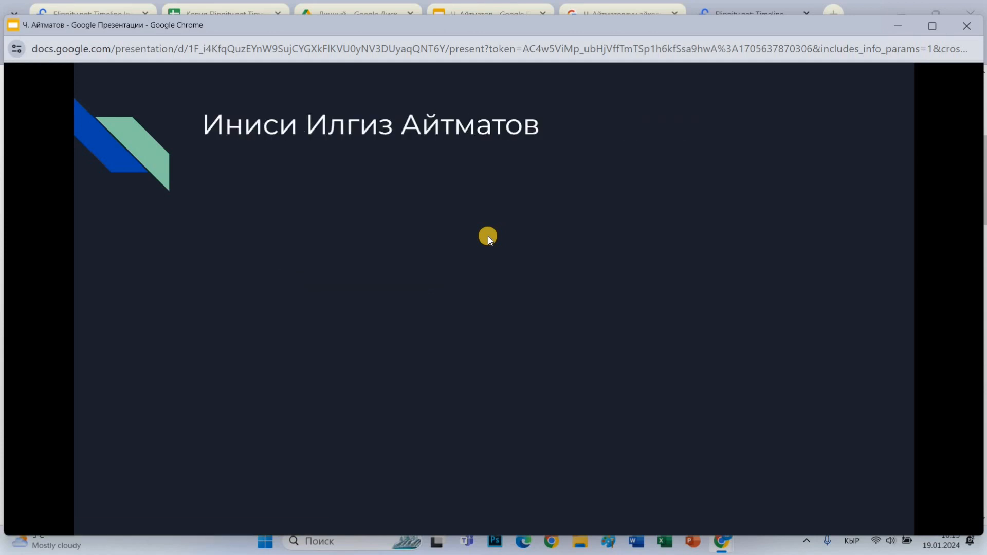
{"action": "left_click", "coordinate": [488, 237]}
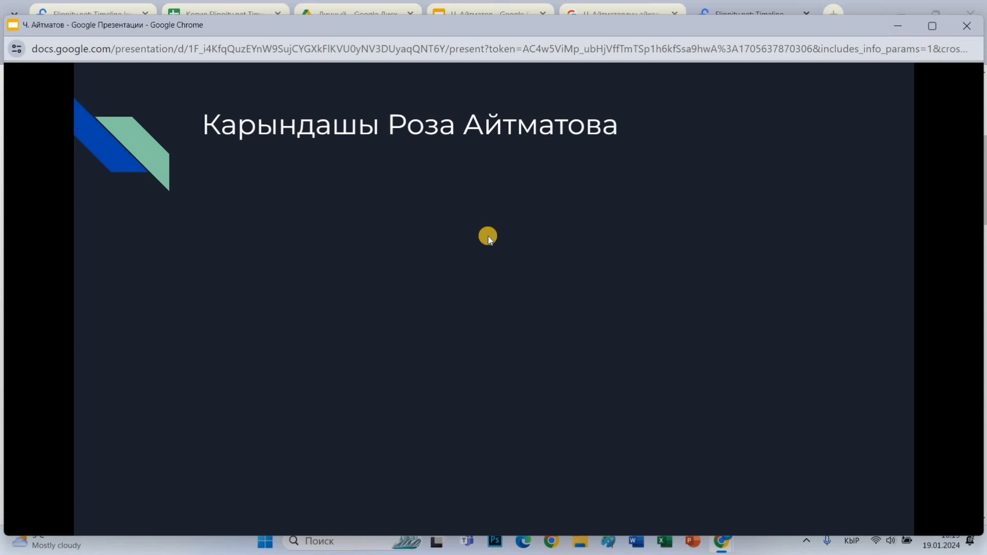
{"action": "left_click", "coordinate": [967, 26]}
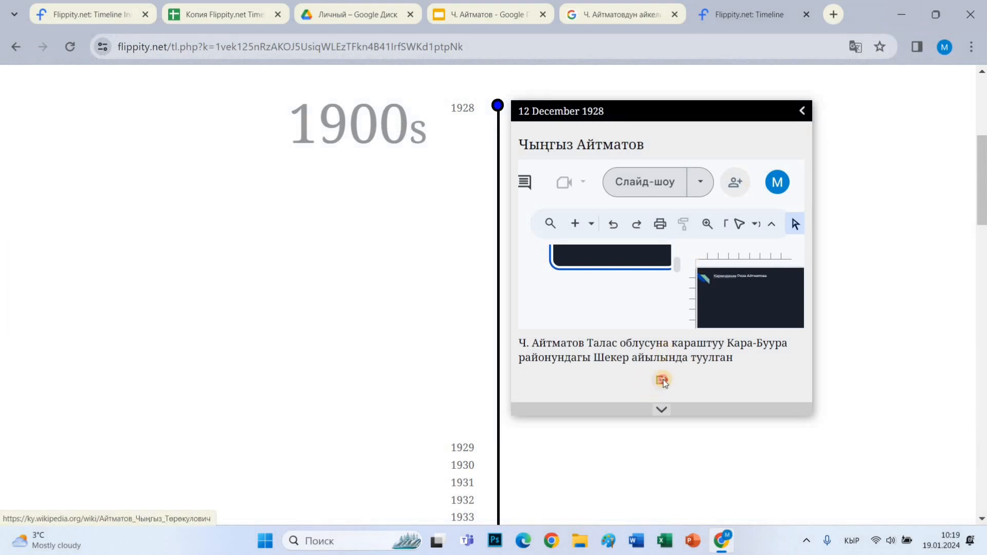
Open the Wikipedia article linked from the 1928 card, skim its biography sections, and close the article
{"action": "left_click", "coordinate": [663, 380]}
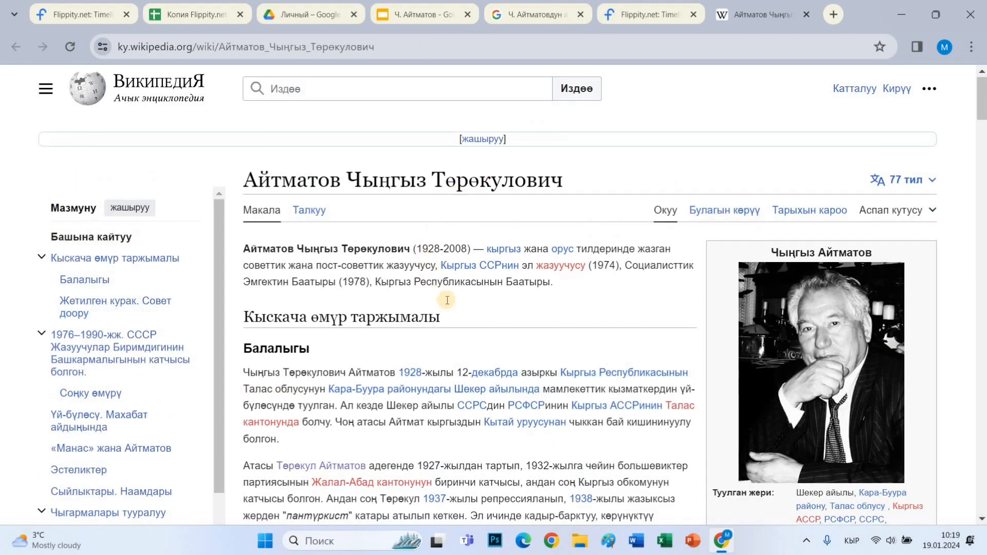
{"action": "scroll", "coordinate": [479, 304], "scroll_direction": "down", "scroll_amount": 1}
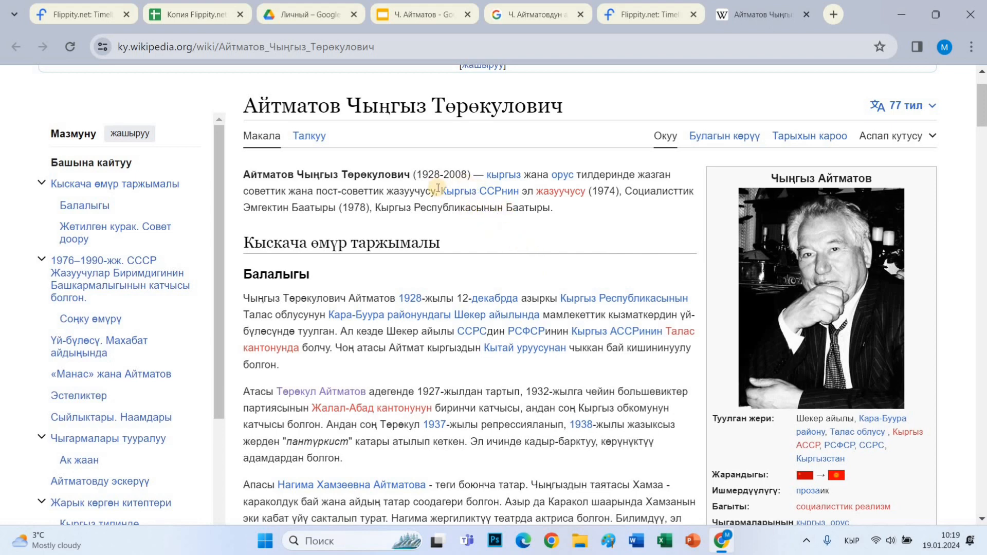
{"action": "scroll", "coordinate": [479, 310], "scroll_direction": "down", "scroll_amount": 7}
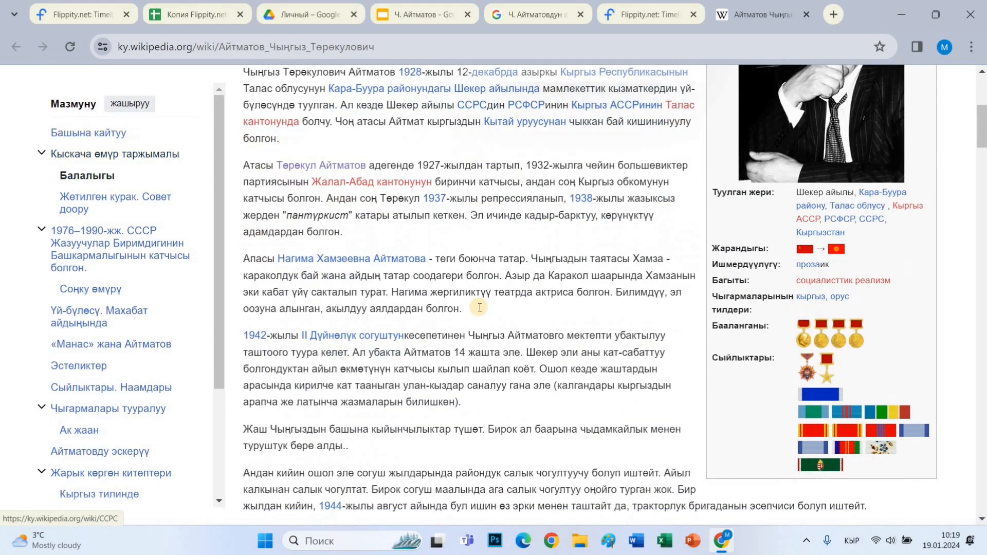
{"action": "scroll", "coordinate": [480, 308], "scroll_direction": "down", "scroll_amount": 4}
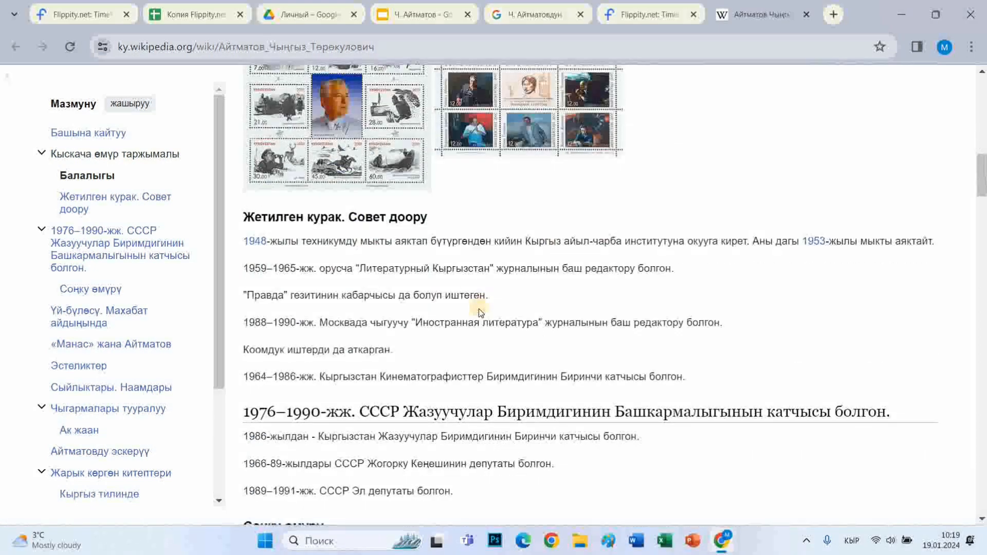
{"action": "scroll", "coordinate": [488, 302], "scroll_direction": "up", "scroll_amount": 12}
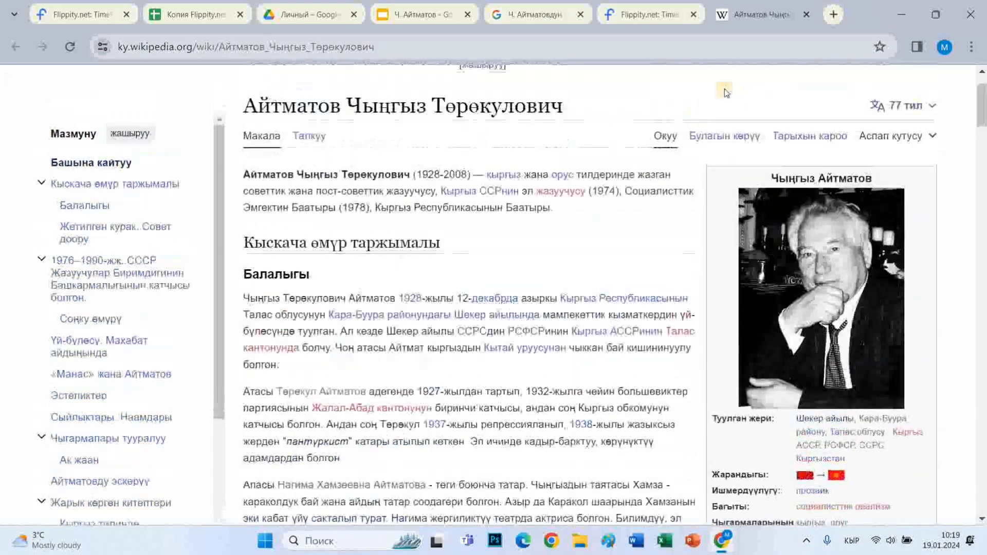
{"action": "left_click", "coordinate": [807, 14]}
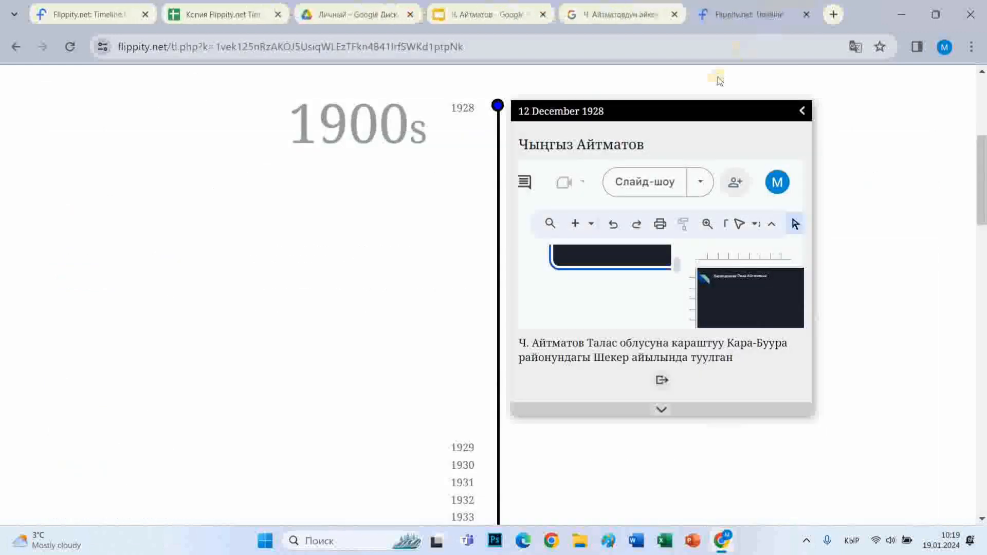
Go from the 1928 card to the 1952 event "Чыгармалары" and review its card and the years between the two
{"action": "left_click", "coordinate": [663, 410]}
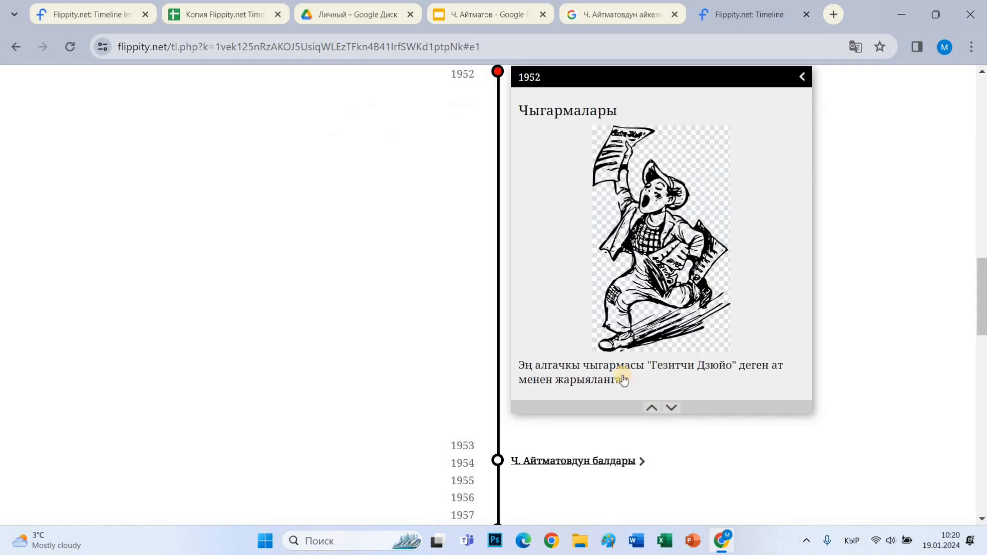
{"action": "scroll", "coordinate": [476, 199], "scroll_direction": "up", "scroll_amount": 2}
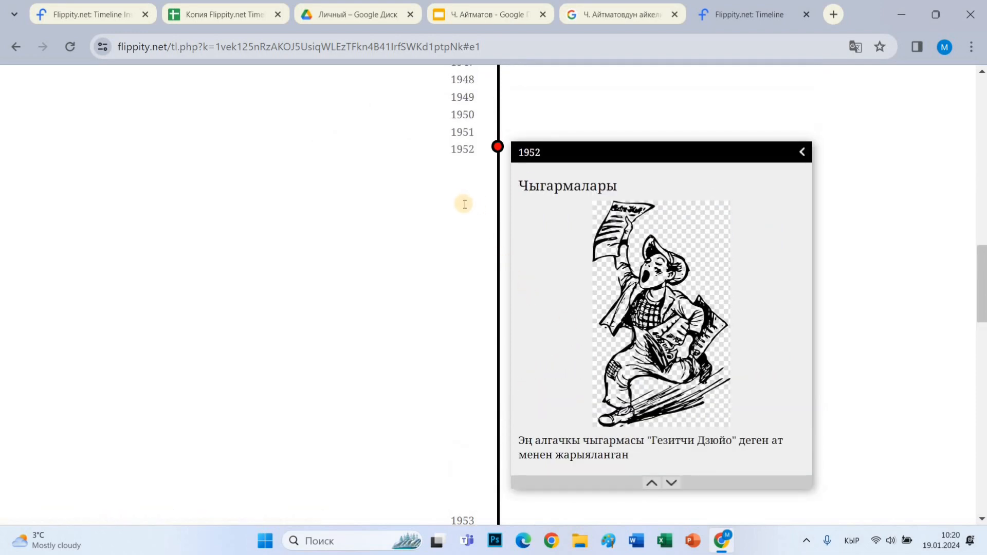
{"action": "scroll", "coordinate": [476, 205], "scroll_direction": "up", "scroll_amount": 4}
{"action": "scroll", "coordinate": [473, 214], "scroll_direction": "up", "scroll_amount": 8}
{"action": "scroll", "coordinate": [469, 267], "scroll_direction": "down", "scroll_amount": 1}
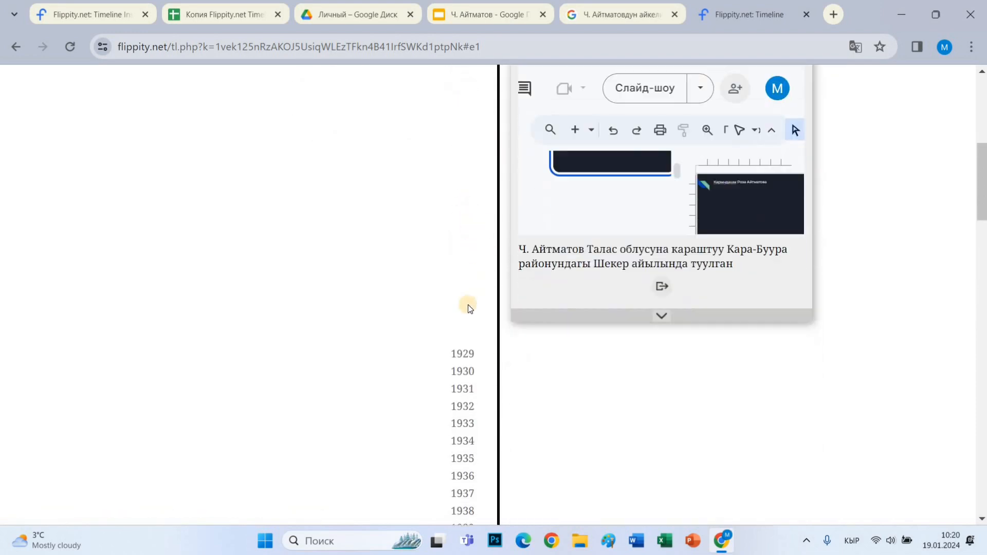
{"action": "scroll", "coordinate": [463, 232], "scroll_direction": "down", "scroll_amount": 3}
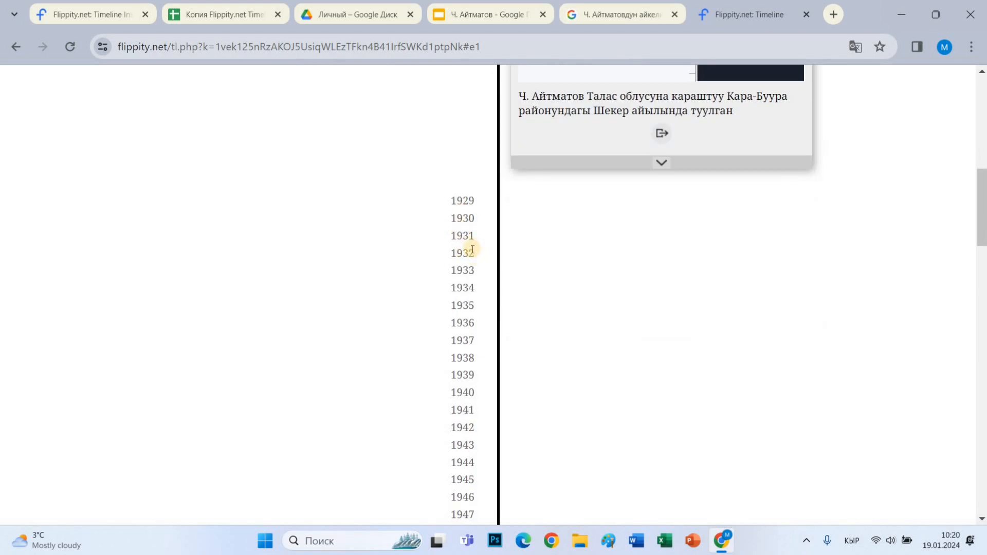
{"action": "scroll", "coordinate": [472, 252], "scroll_direction": "down", "scroll_amount": 6}
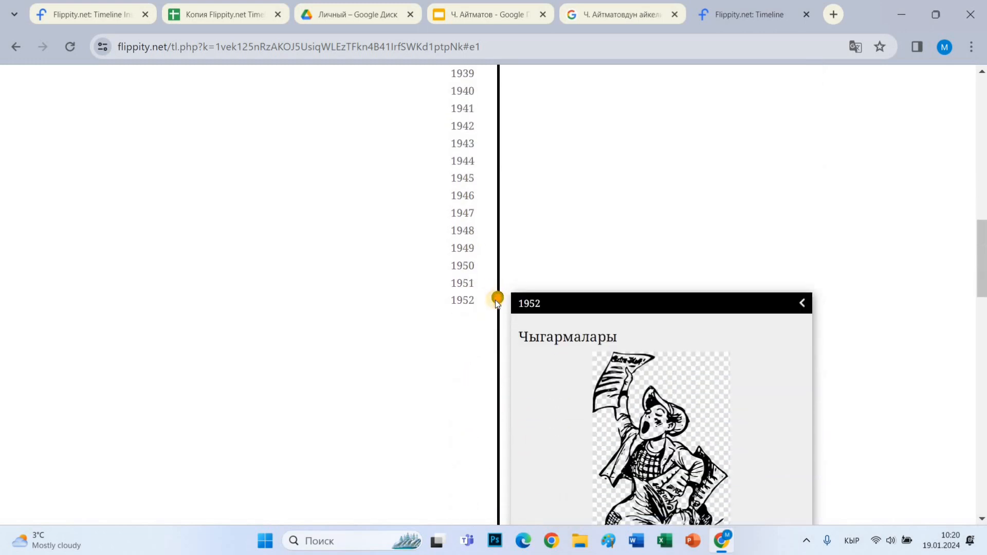
{"action": "scroll", "coordinate": [653, 256], "scroll_direction": "down", "scroll_amount": 3}
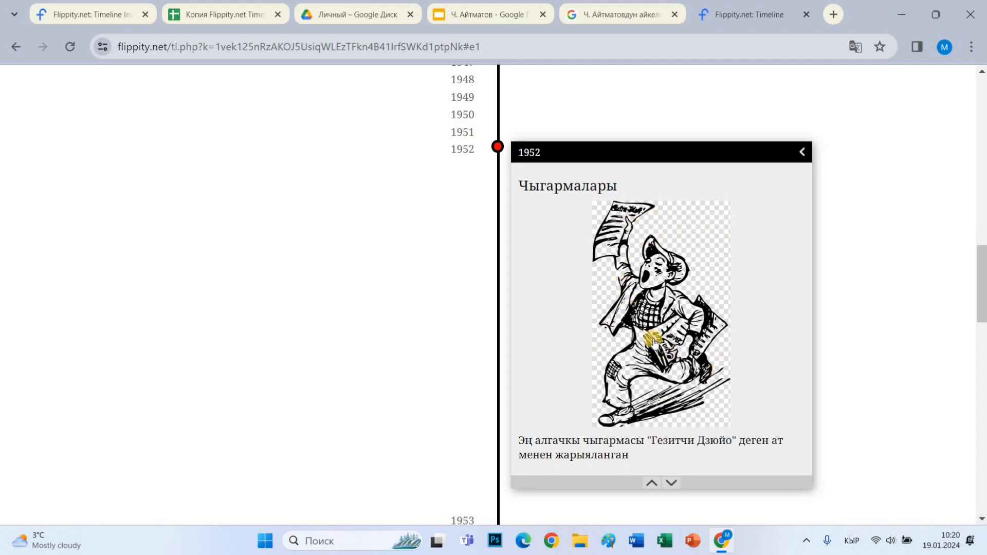
Expand the 1954 event "Ч. Айтматовдун балдары" and the 1958 event "Сыйлыктары" to view their cards
{"action": "scroll", "coordinate": [684, 351], "scroll_direction": "down", "scroll_amount": 5}
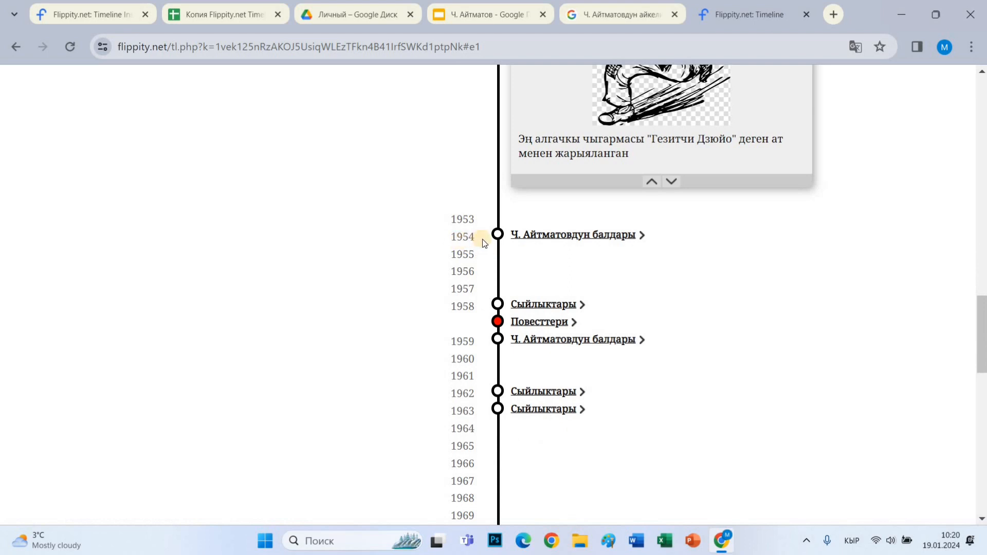
{"action": "left_click", "coordinate": [571, 239]}
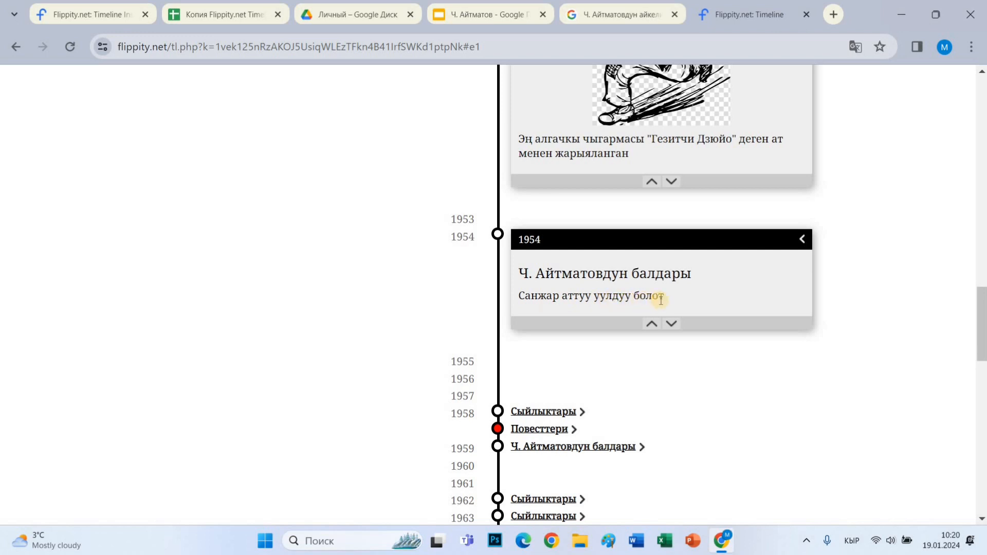
{"action": "left_click", "coordinate": [530, 413]}
{"action": "scroll", "coordinate": [553, 309], "scroll_direction": "down", "scroll_amount": 4}
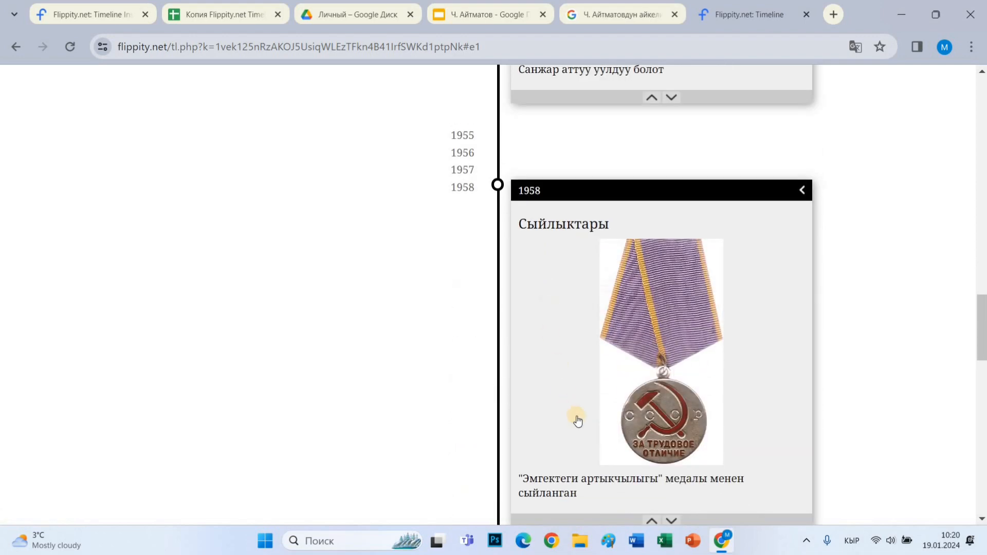
{"action": "scroll", "coordinate": [617, 360], "scroll_direction": "down", "scroll_amount": 3}
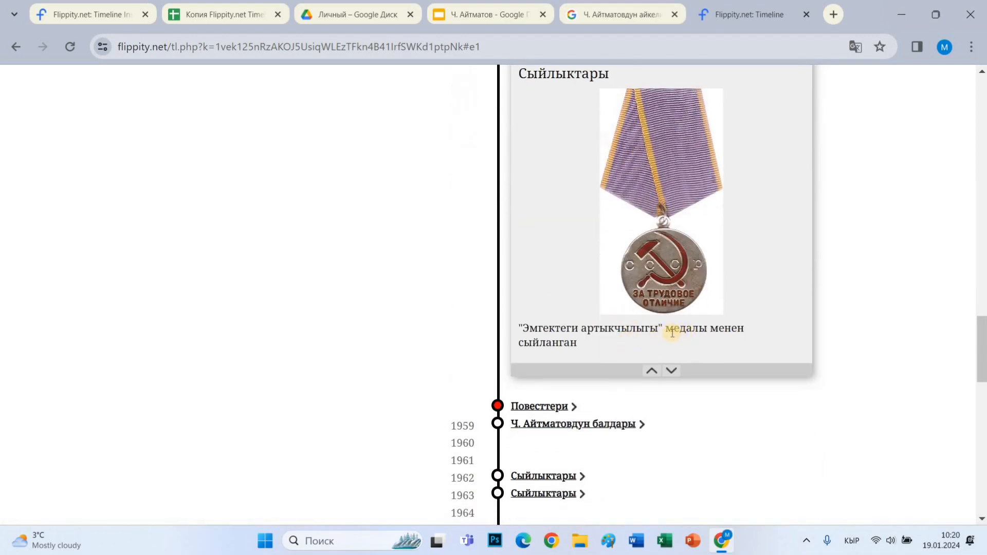
{"action": "scroll", "coordinate": [540, 286], "scroll_direction": "down", "scroll_amount": 3}
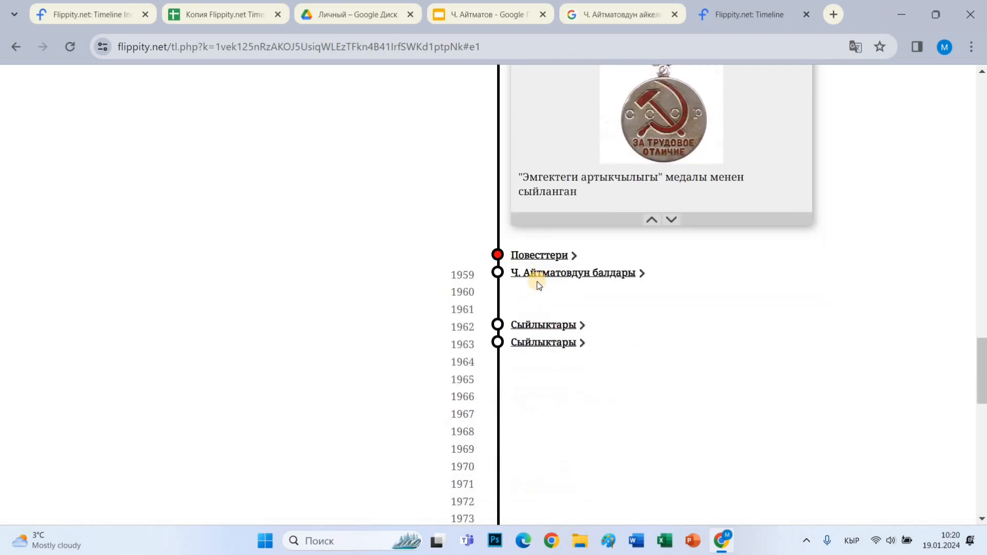
Expand the 1958 event "Повесттери" and test its embedded YouTube video by playing it briefly and pausing it
{"action": "scroll", "coordinate": [538, 286], "scroll_direction": "up", "scroll_amount": 2}
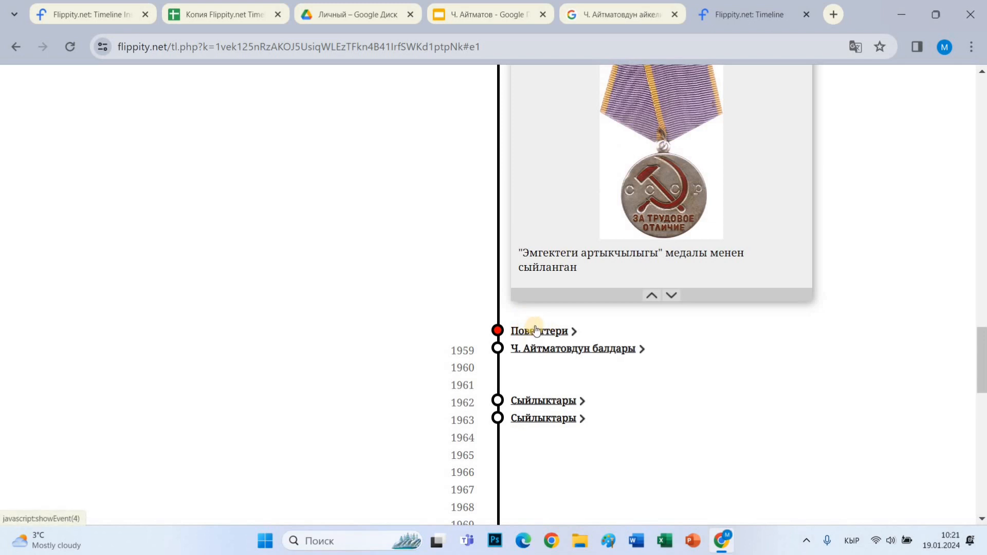
{"action": "scroll", "coordinate": [536, 323], "scroll_direction": "up", "scroll_amount": 5}
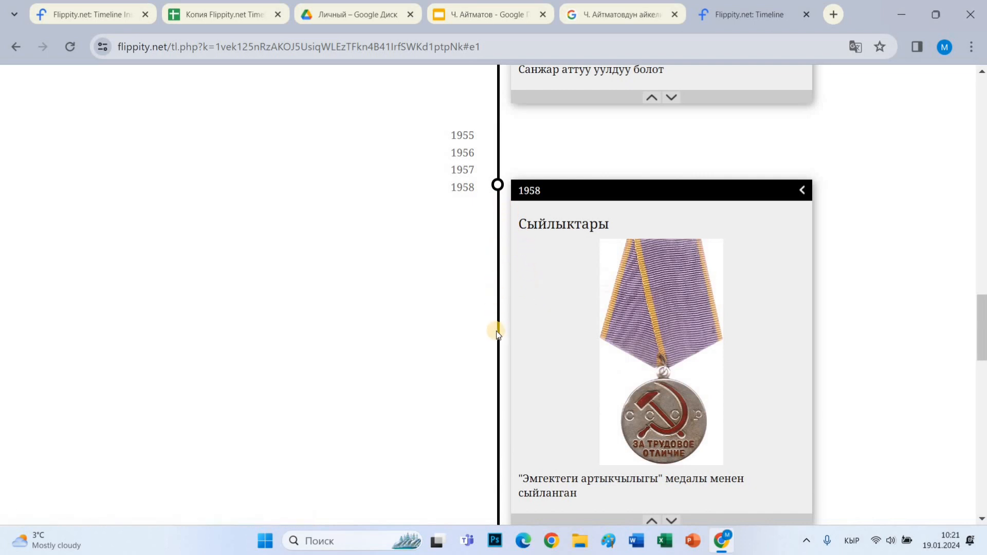
{"action": "scroll", "coordinate": [516, 388], "scroll_direction": "down", "scroll_amount": 4}
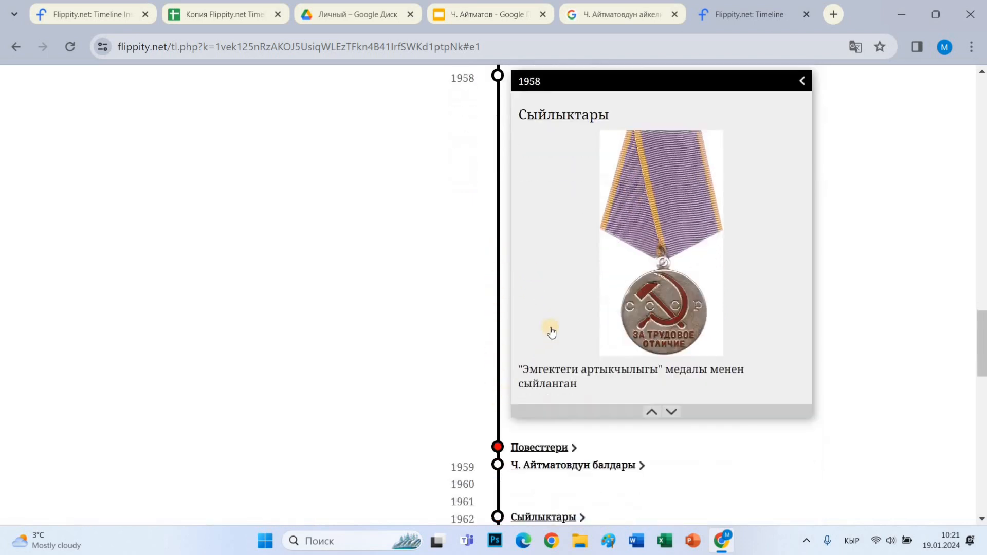
{"action": "left_click", "coordinate": [548, 331]}
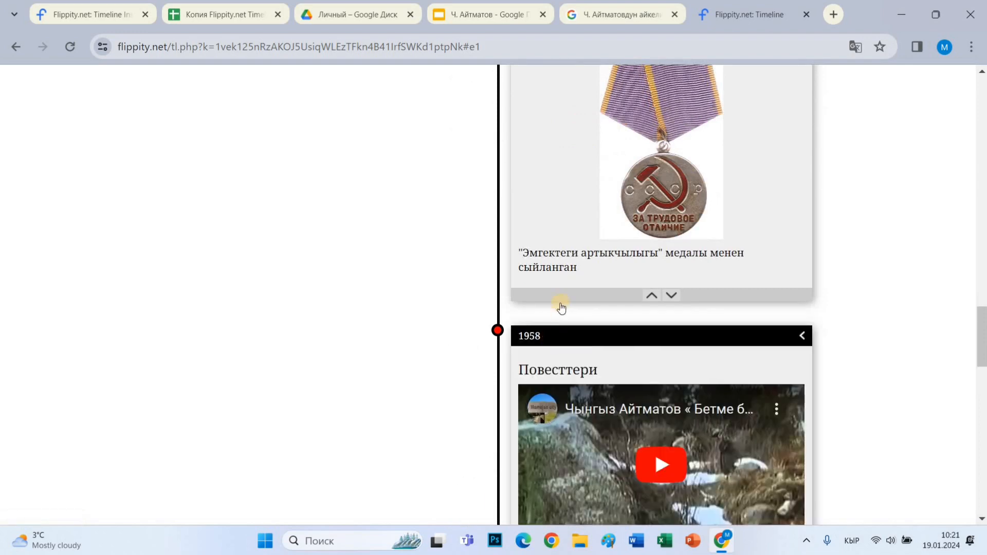
{"action": "scroll", "coordinate": [566, 334], "scroll_direction": "down", "scroll_amount": 3}
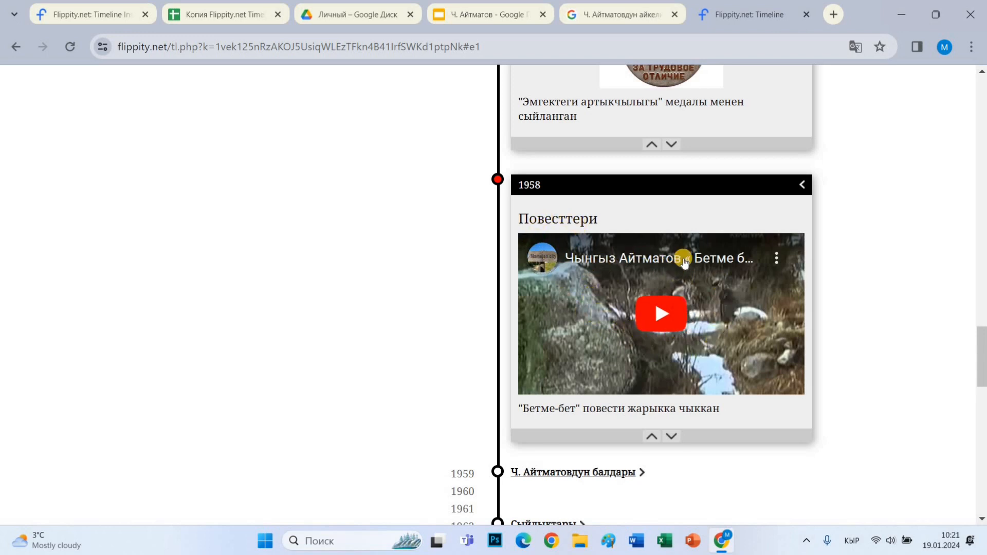
{"action": "left_click", "coordinate": [663, 315]}
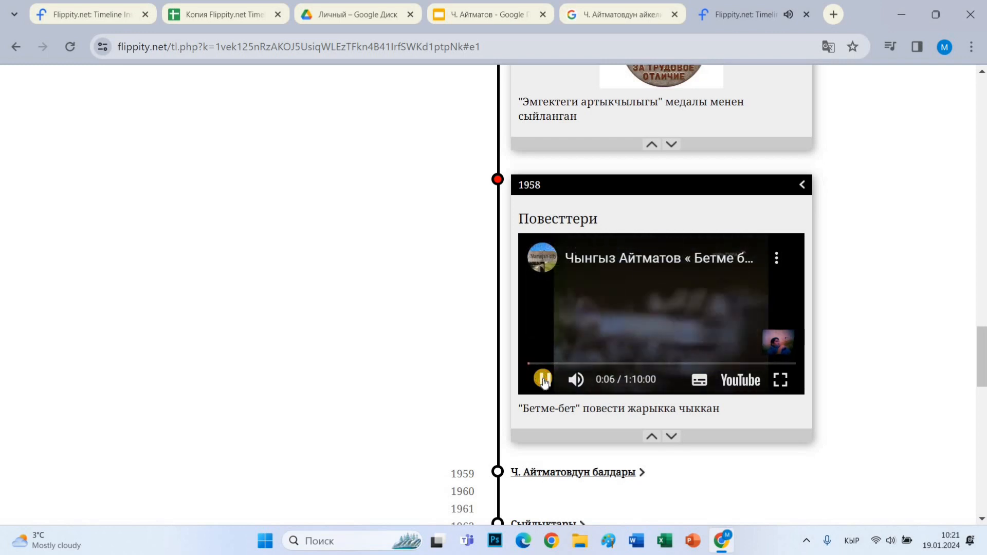
{"action": "left_click", "coordinate": [630, 313]}
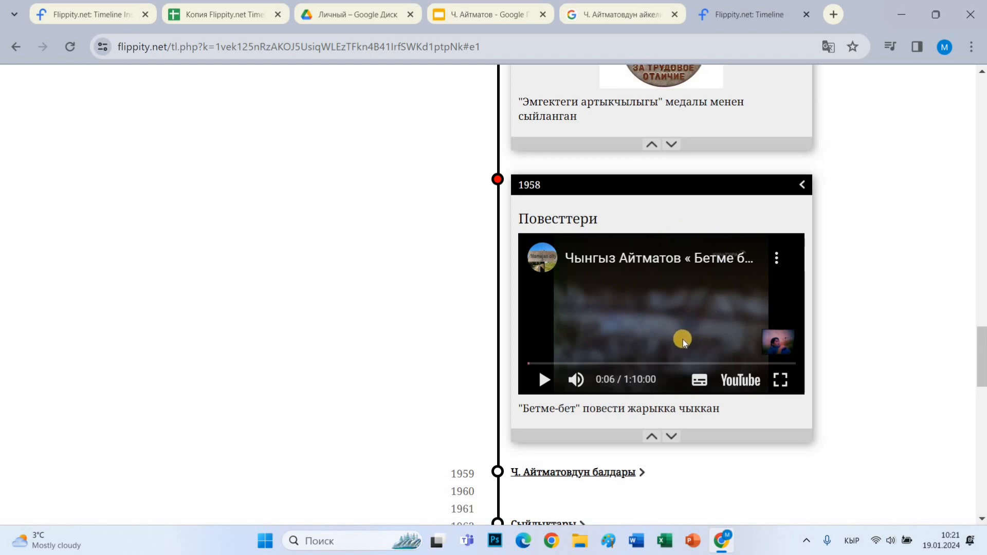
Expand the 1959 event "Ч. Айтматовдун балдары" and test the card navigation by stepping back through the two 1958 events
{"action": "scroll", "coordinate": [684, 342], "scroll_direction": "down", "scroll_amount": 1}
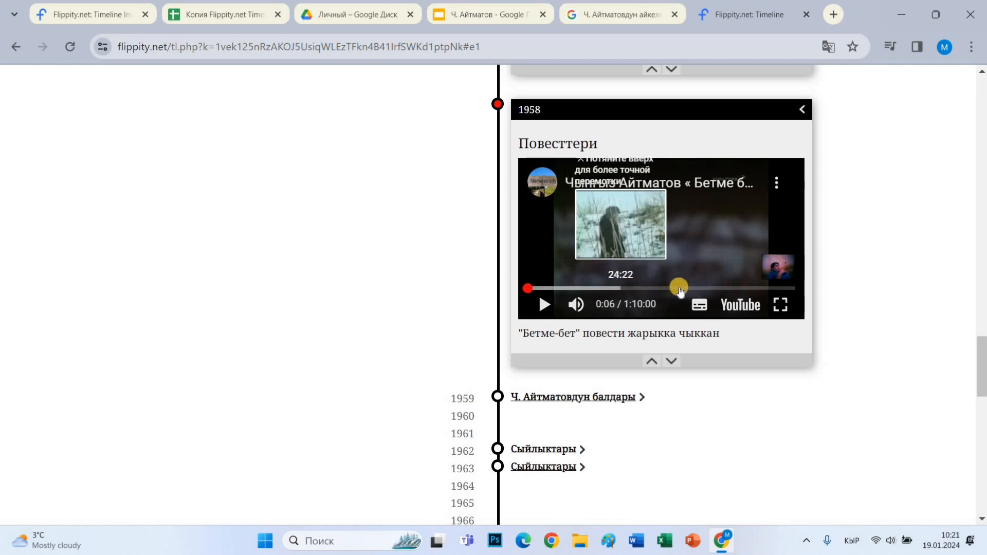
{"action": "scroll", "coordinate": [552, 362], "scroll_direction": "down", "scroll_amount": 3}
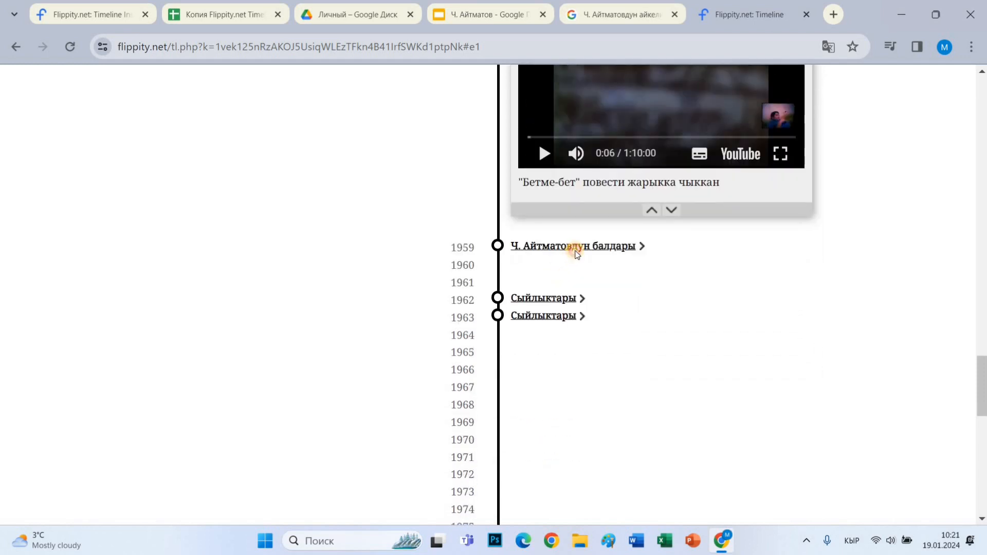
{"action": "left_click", "coordinate": [576, 251]}
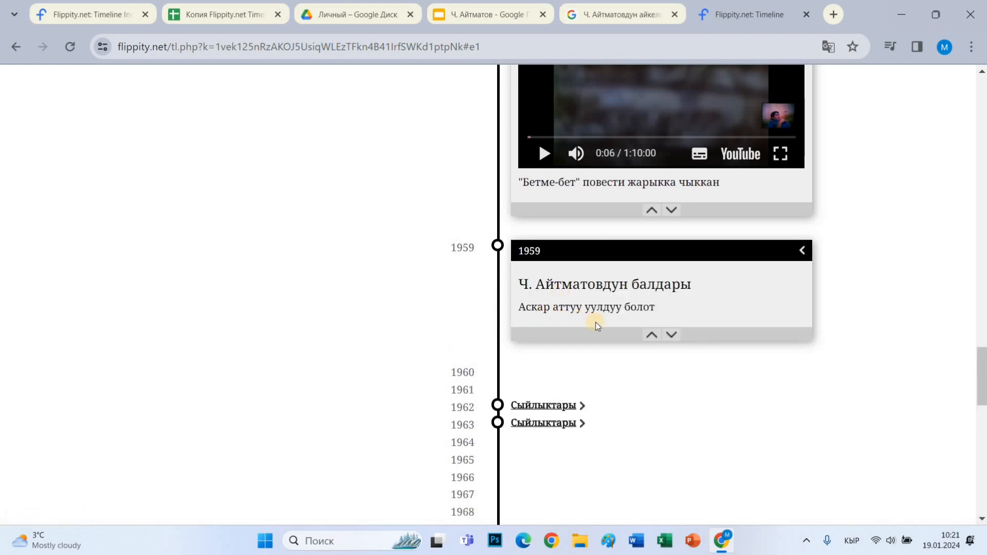
{"action": "scroll", "coordinate": [632, 278], "scroll_direction": "down", "scroll_amount": 2}
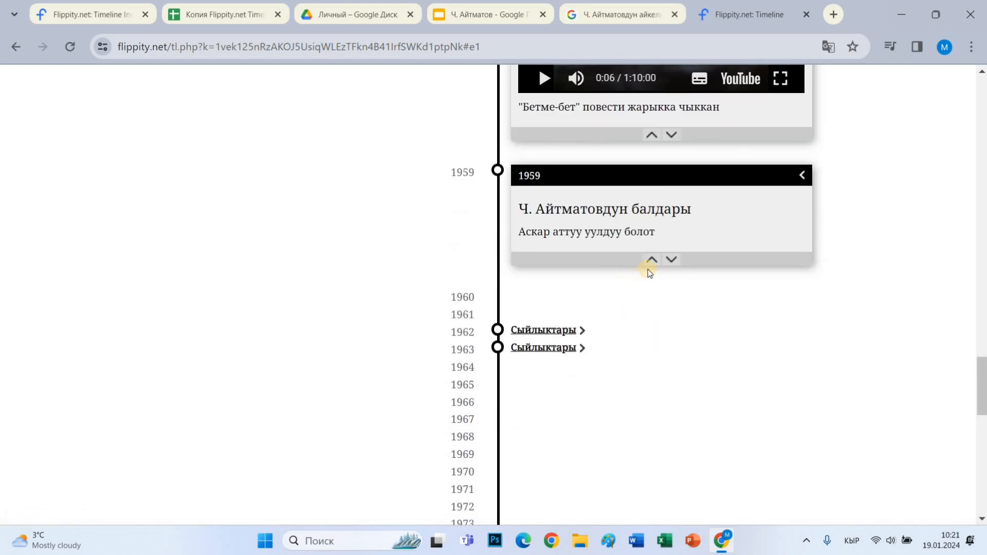
{"action": "left_click", "coordinate": [652, 261]}
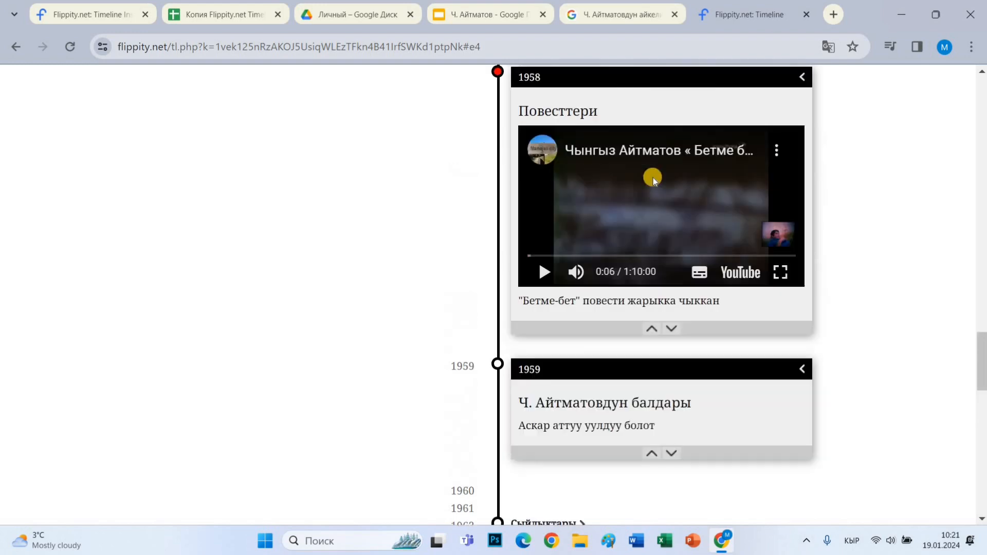
{"action": "left_click", "coordinate": [652, 328]}
{"action": "scroll", "coordinate": [647, 353], "scroll_direction": "down", "scroll_amount": 8}
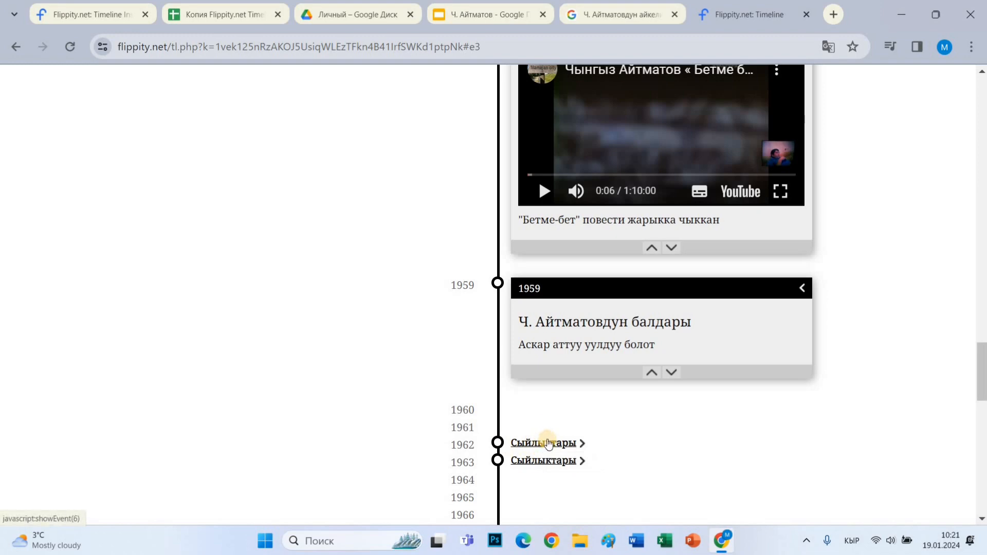
Expand the 1962 and 1963 events "Сыйлыктары" to check their award images and captions
{"action": "left_click", "coordinate": [546, 443]}
{"action": "scroll", "coordinate": [568, 354], "scroll_direction": "down", "scroll_amount": 2}
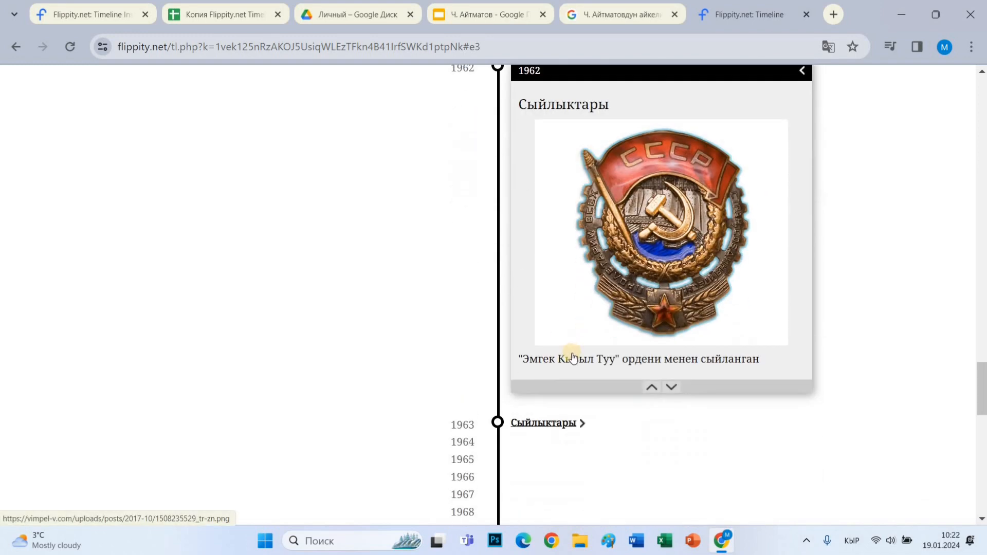
{"action": "scroll", "coordinate": [576, 369], "scroll_direction": "up", "scroll_amount": 1}
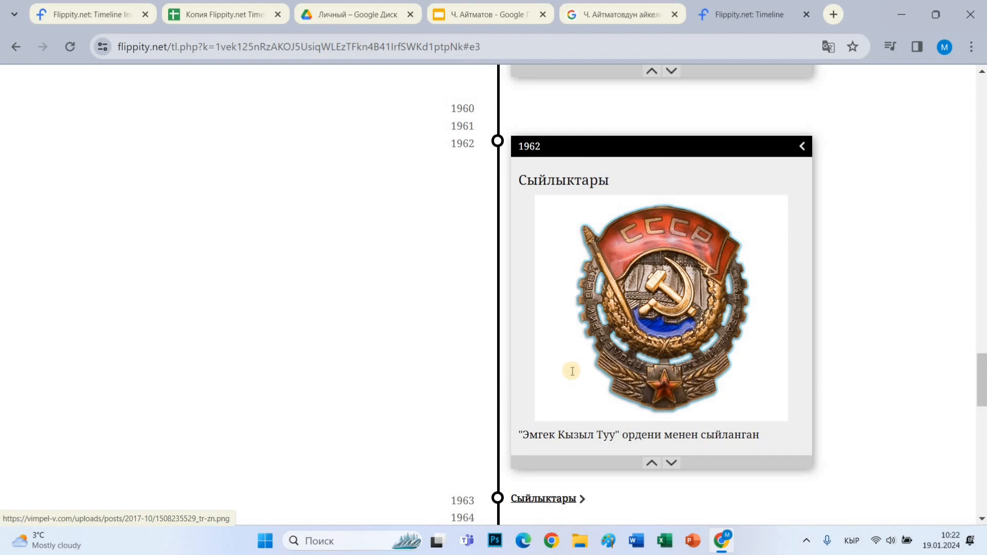
{"action": "scroll", "coordinate": [572, 371], "scroll_direction": "down", "scroll_amount": 4}
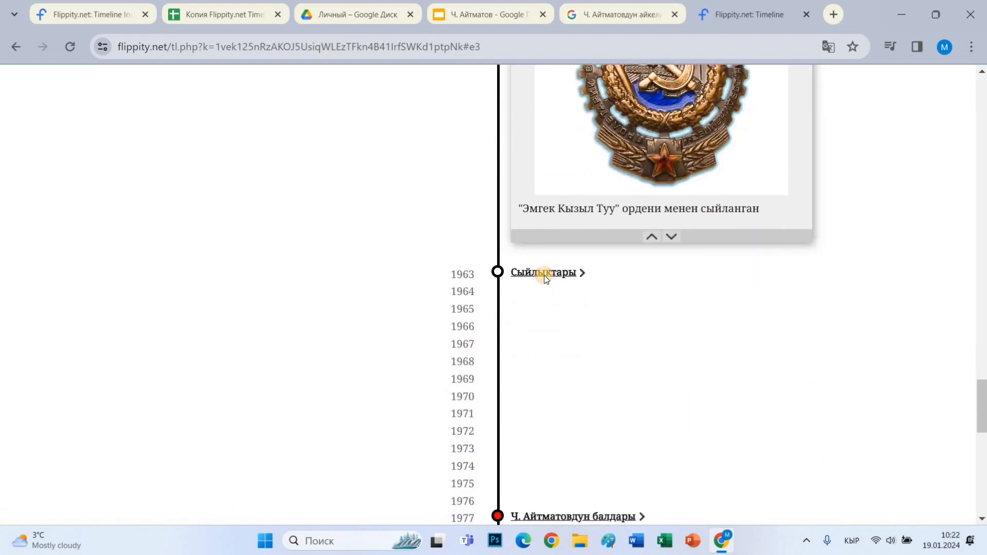
{"action": "left_click", "coordinate": [545, 273]}
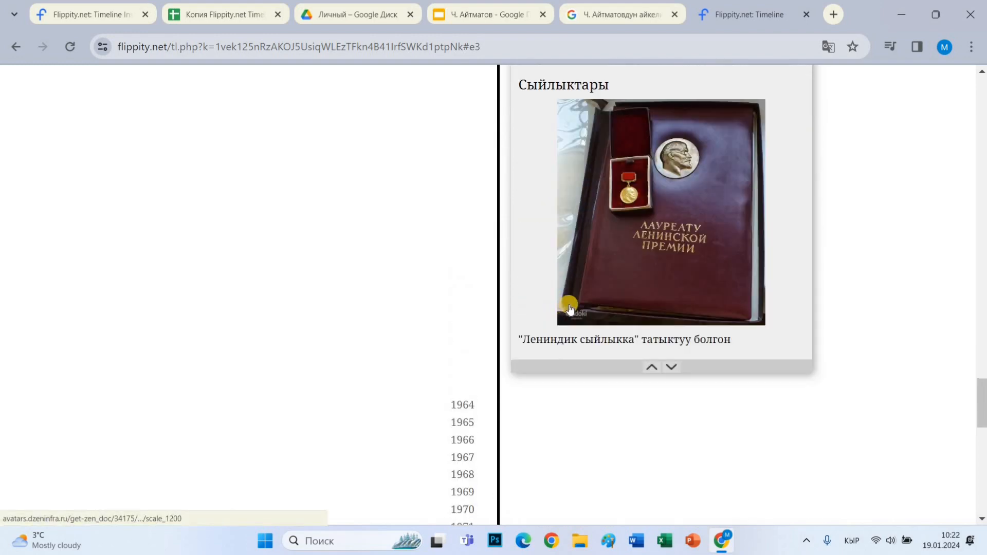
Expand the 1977 event "Ч. Айтматовдун балдары", test its external link by skimming the opened biography article, and close that article
{"action": "scroll", "coordinate": [570, 309], "scroll_direction": "down", "scroll_amount": 8}
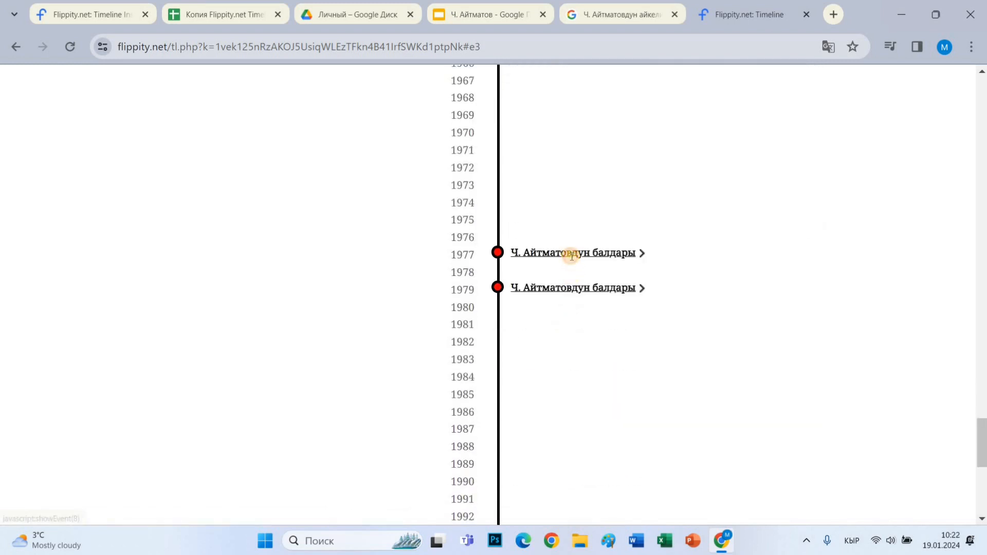
{"action": "left_click", "coordinate": [563, 255]}
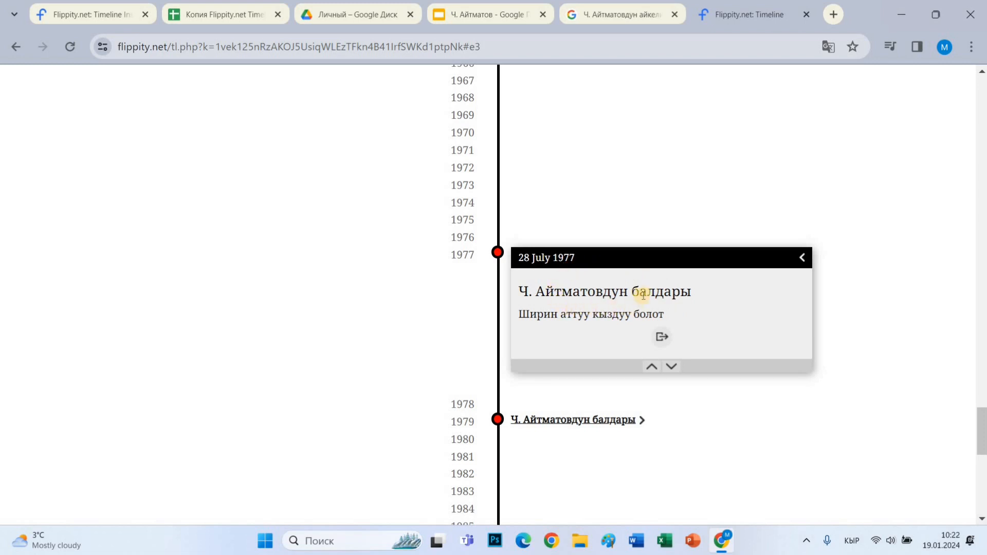
{"action": "left_click", "coordinate": [661, 339]}
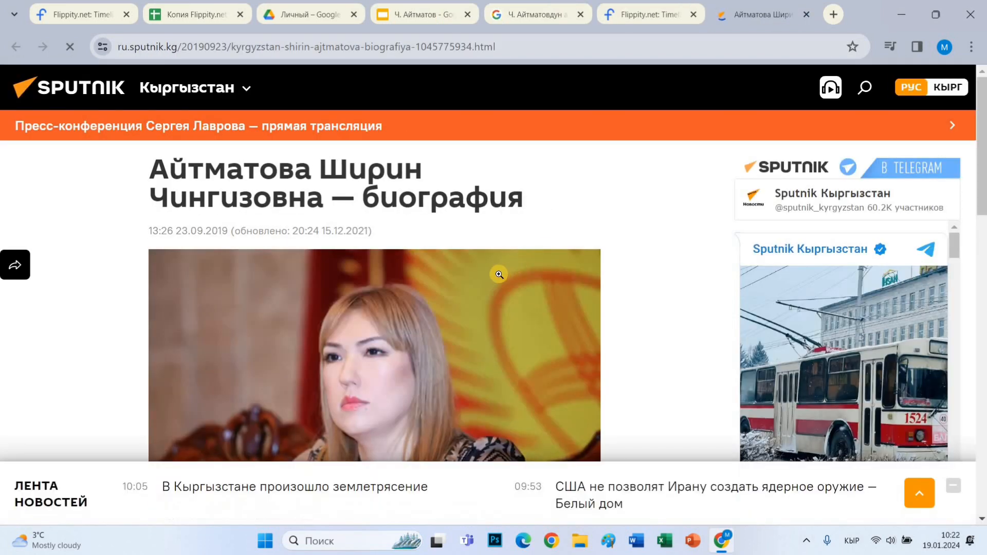
{"action": "scroll", "coordinate": [496, 274], "scroll_direction": "down", "scroll_amount": 10}
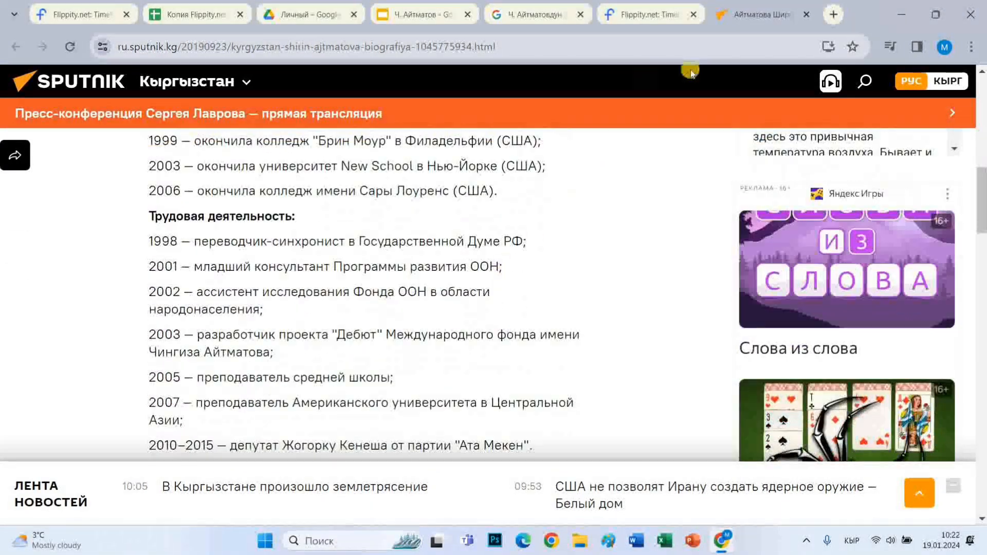
{"action": "left_click", "coordinate": [808, 14]}
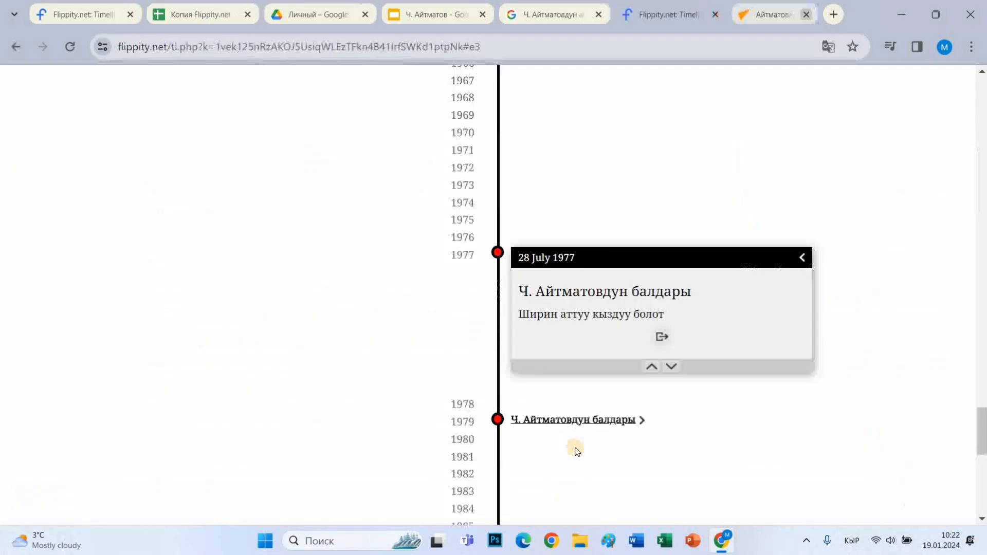
Expand the 1979 event "Ч. Айтматовдун балдары" and the 2008 event "Ч. Айтматов" to view their cards
{"action": "scroll", "coordinate": [581, 282], "scroll_direction": "down", "scroll_amount": 1}
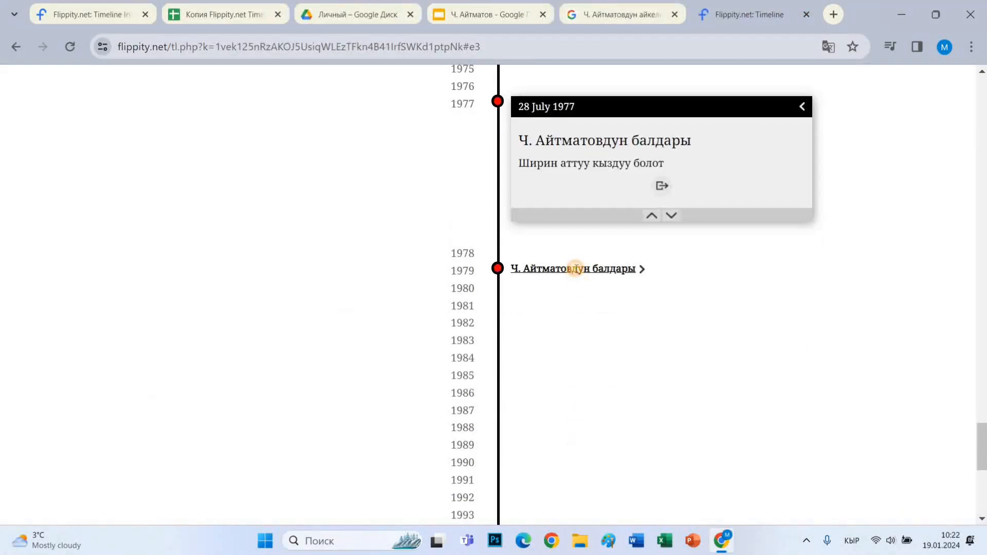
{"action": "left_click", "coordinate": [576, 268]}
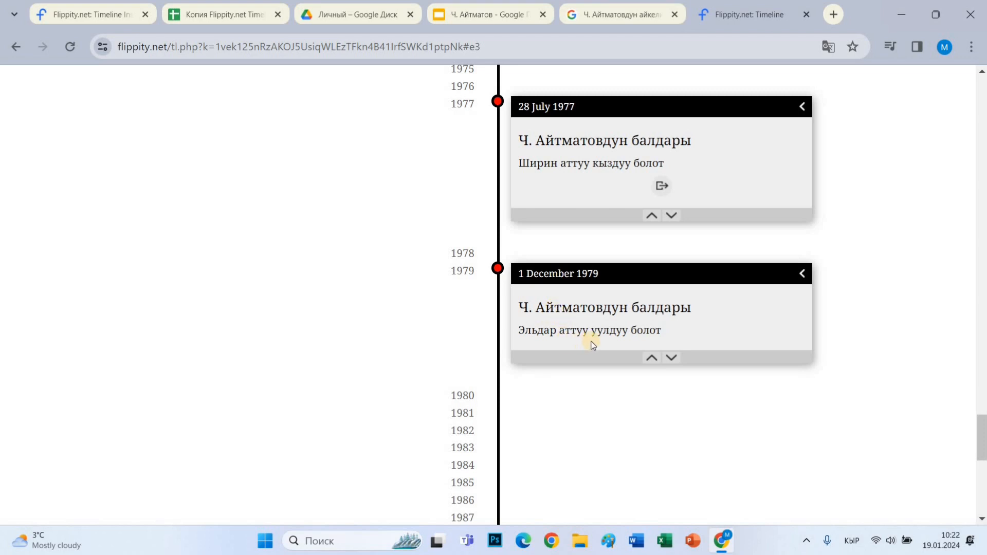
{"action": "scroll", "coordinate": [593, 344], "scroll_direction": "down", "scroll_amount": 10}
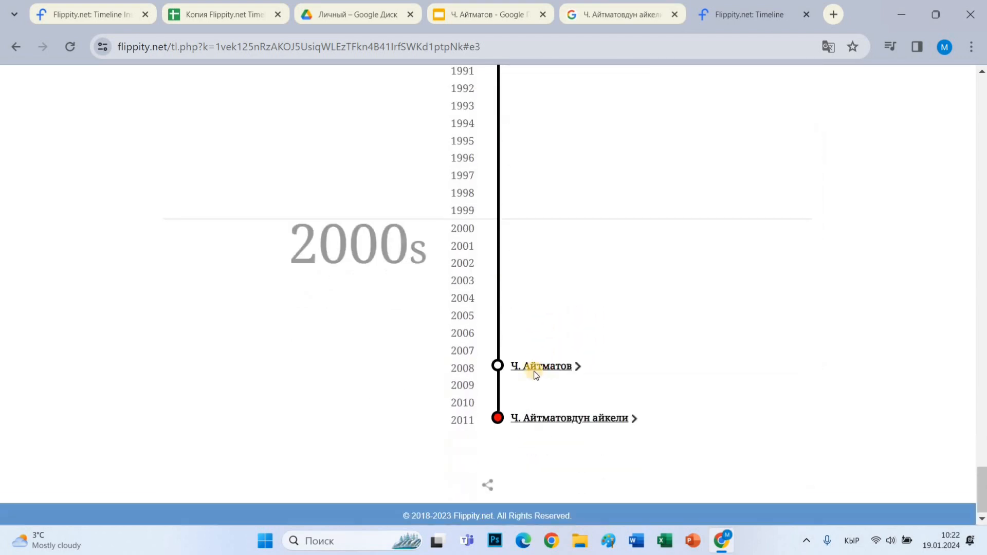
{"action": "left_click", "coordinate": [553, 365]}
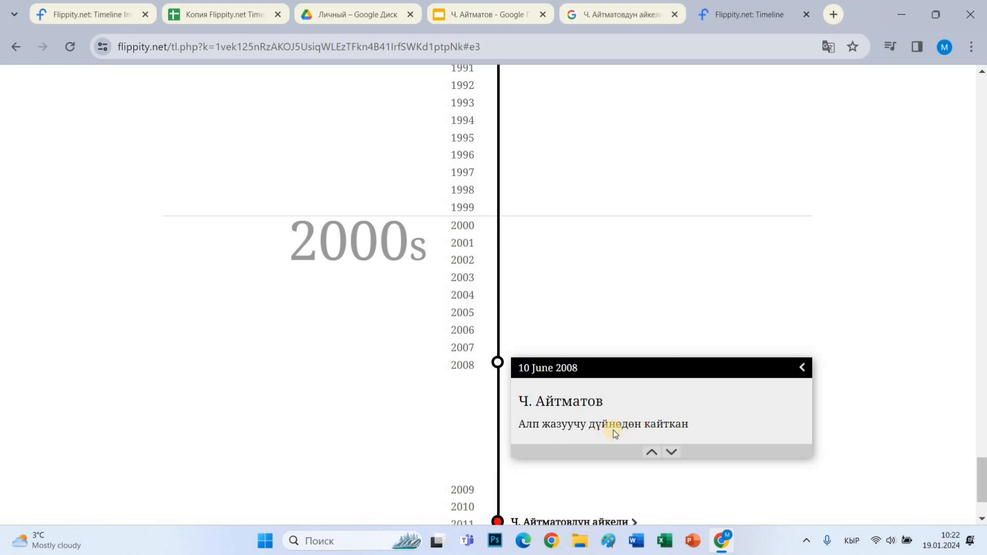
Expand the 2011 event "Ч. Айтматовдун айкели" and check its statue photo and caption
{"action": "scroll", "coordinate": [615, 434], "scroll_direction": "down", "scroll_amount": 2}
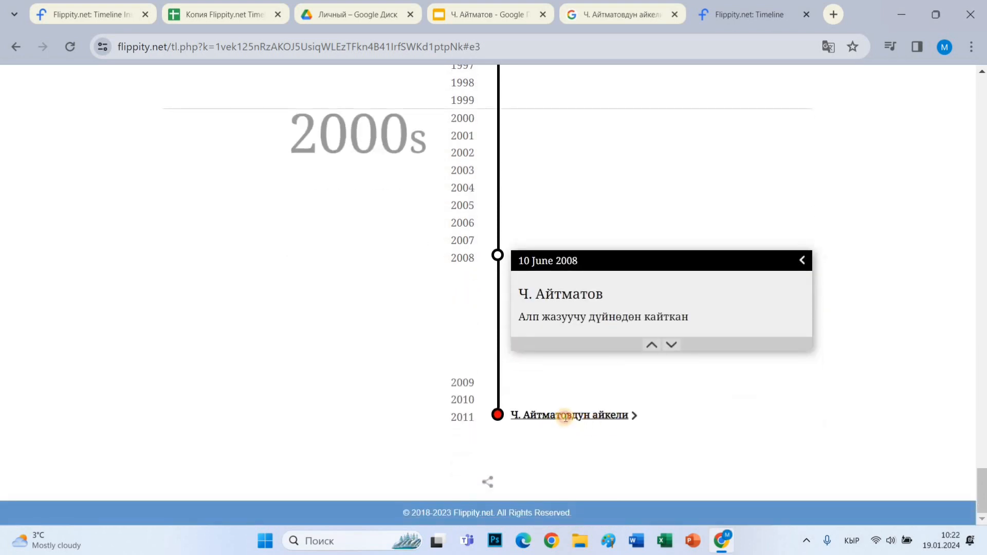
{"action": "left_click", "coordinate": [566, 416]}
{"action": "scroll", "coordinate": [579, 410], "scroll_direction": "down", "scroll_amount": 3}
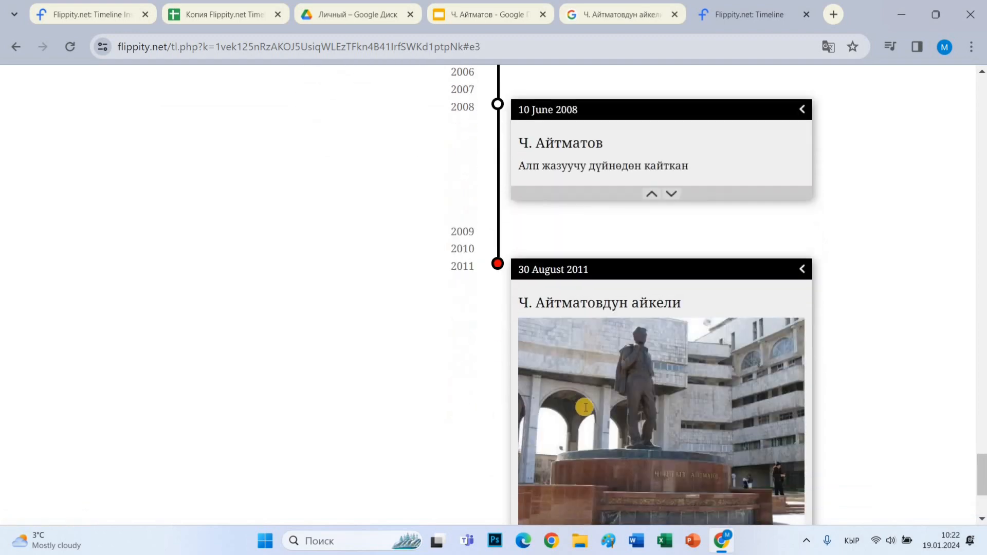
{"action": "scroll", "coordinate": [585, 408], "scroll_direction": "down", "scroll_amount": 3}
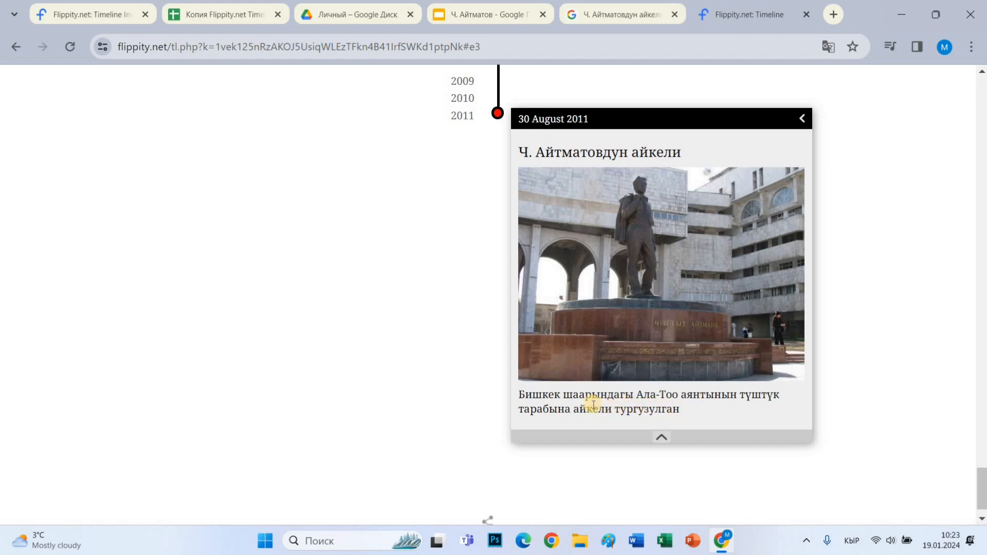
Review the expanded timeline cards in reverse order, from the 2011 event back to the early 1950s
{"action": "scroll", "coordinate": [594, 406], "scroll_direction": "up", "scroll_amount": 9}
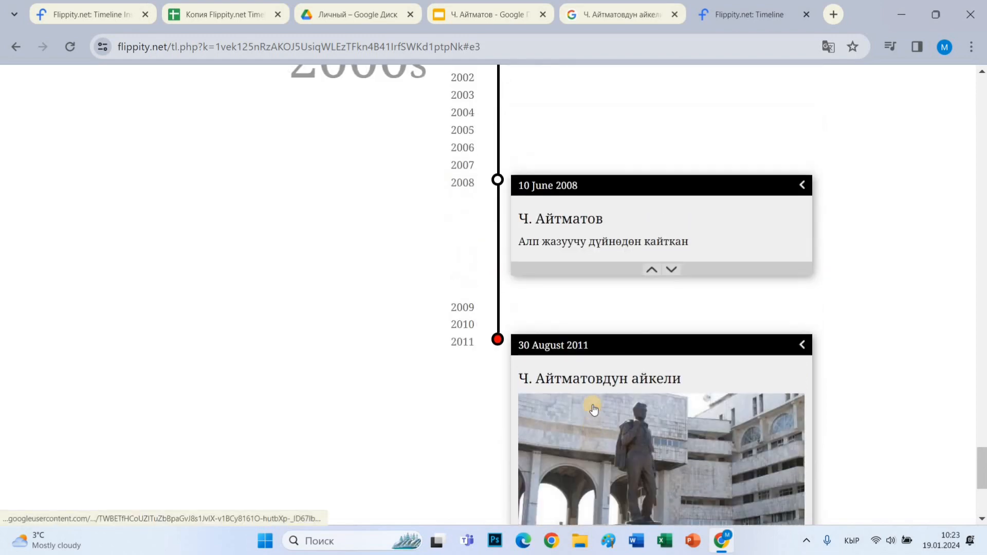
{"action": "scroll", "coordinate": [594, 409], "scroll_direction": "up", "scroll_amount": 10}
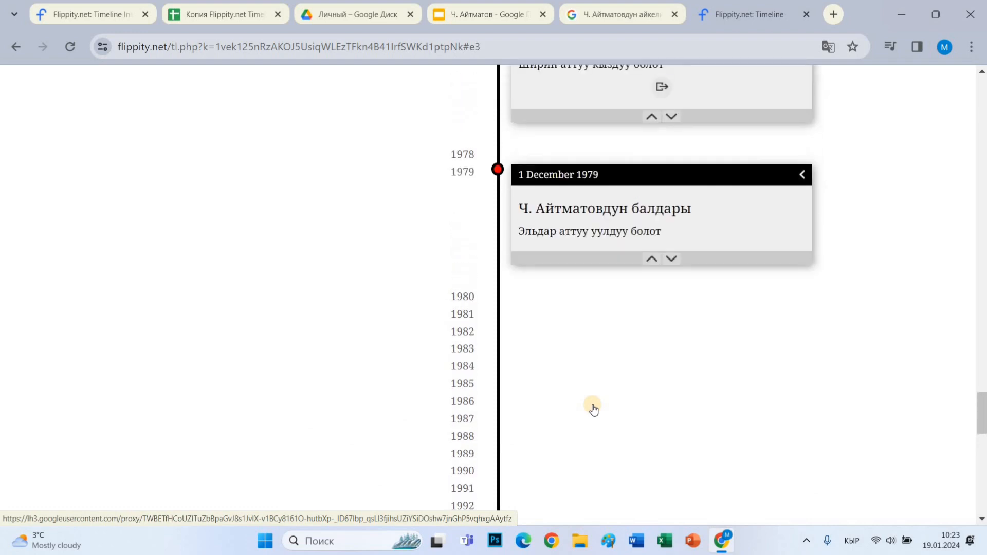
{"action": "scroll", "coordinate": [594, 409], "scroll_direction": "up", "scroll_amount": 10}
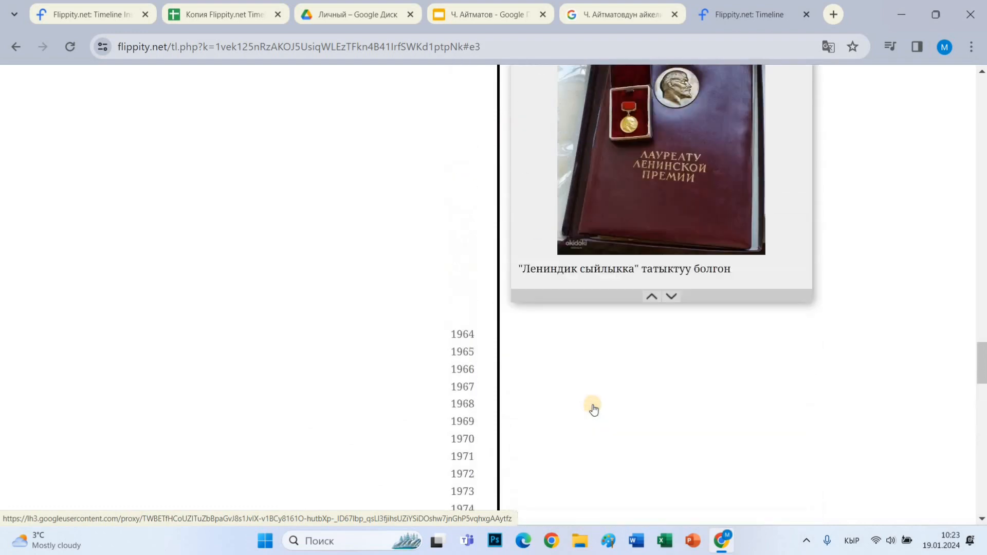
{"action": "scroll", "coordinate": [594, 409], "scroll_direction": "up", "scroll_amount": 12}
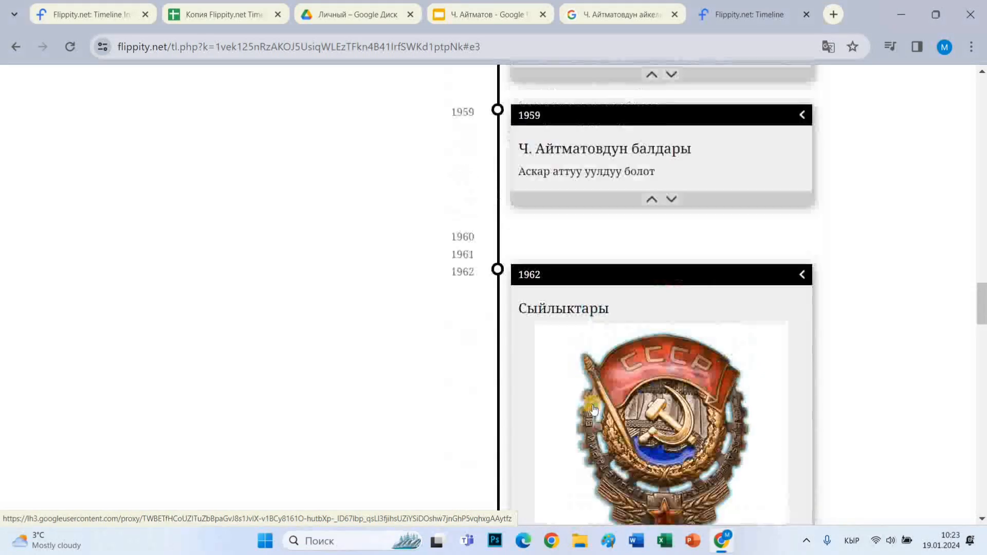
{"action": "scroll", "coordinate": [594, 409], "scroll_direction": "up", "scroll_amount": 12}
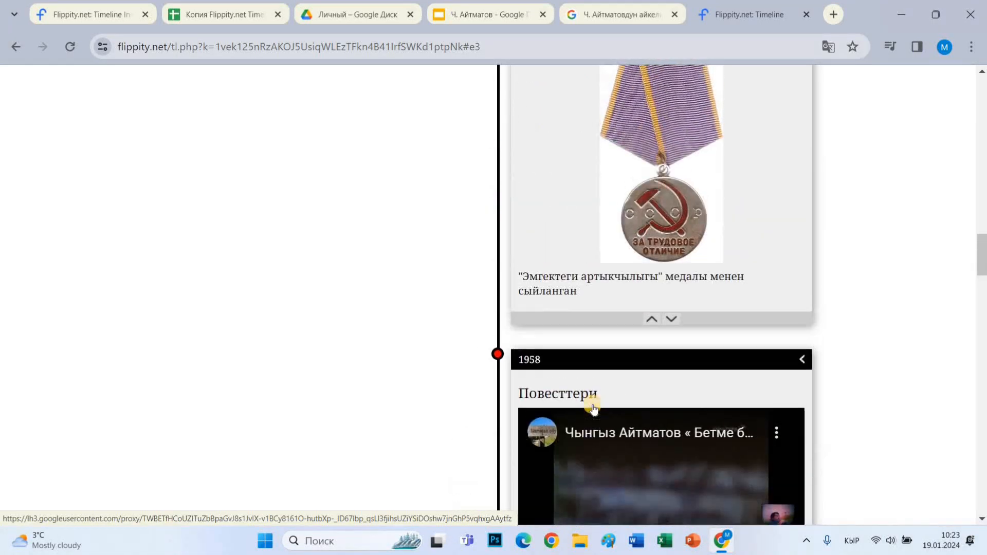
{"action": "scroll", "coordinate": [594, 409], "scroll_direction": "up", "scroll_amount": 12}
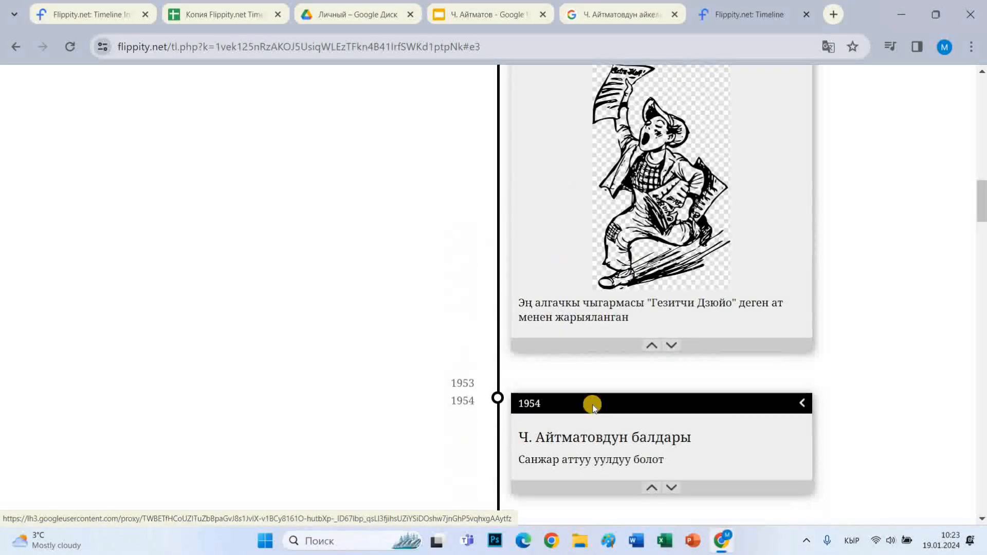